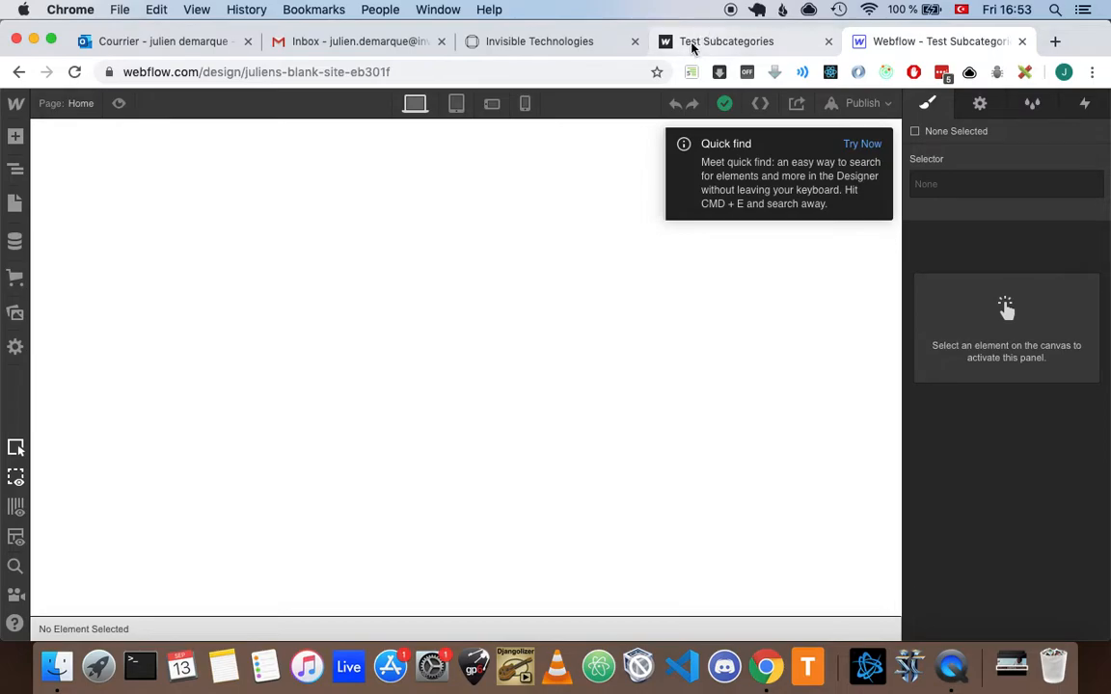
Switch to the Invisible Technologies site and examine the category and subcategory navigation on the Glassbox blog page.
left_click(584, 50)
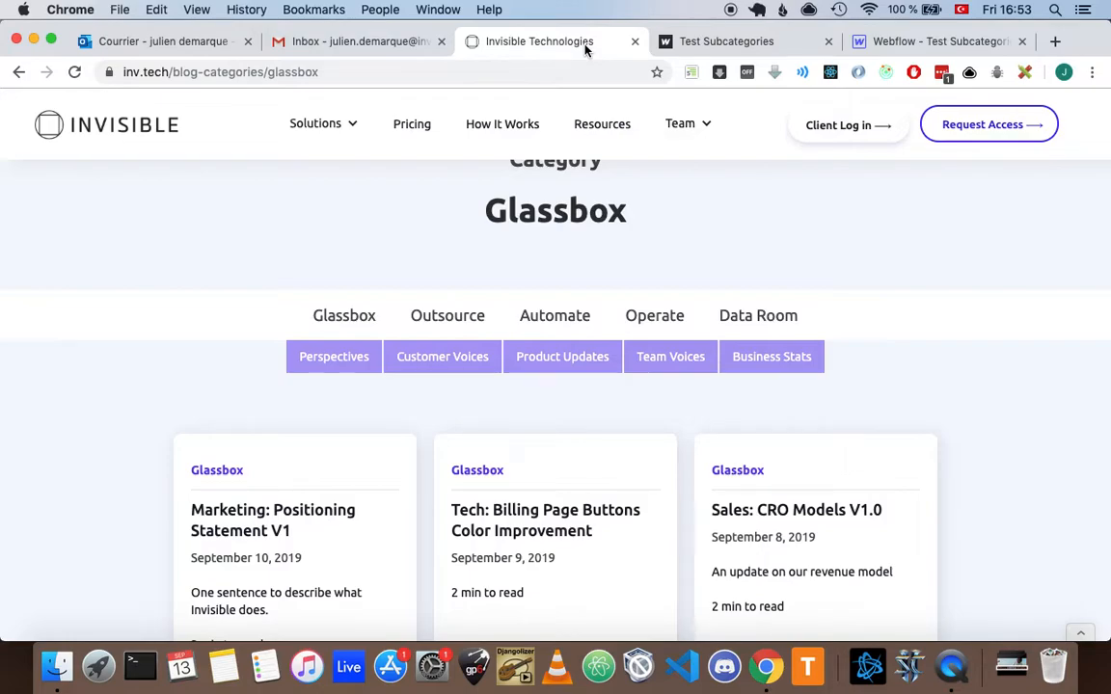
scroll(399, 205, "up", 2)
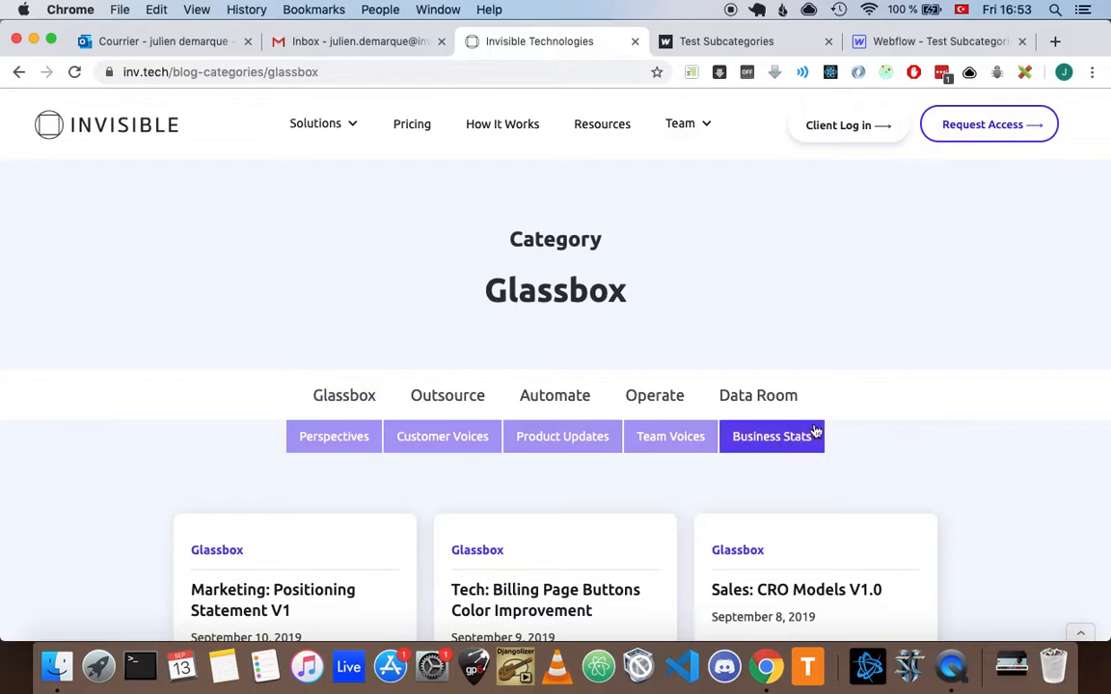
scroll(627, 324, "down", 4)
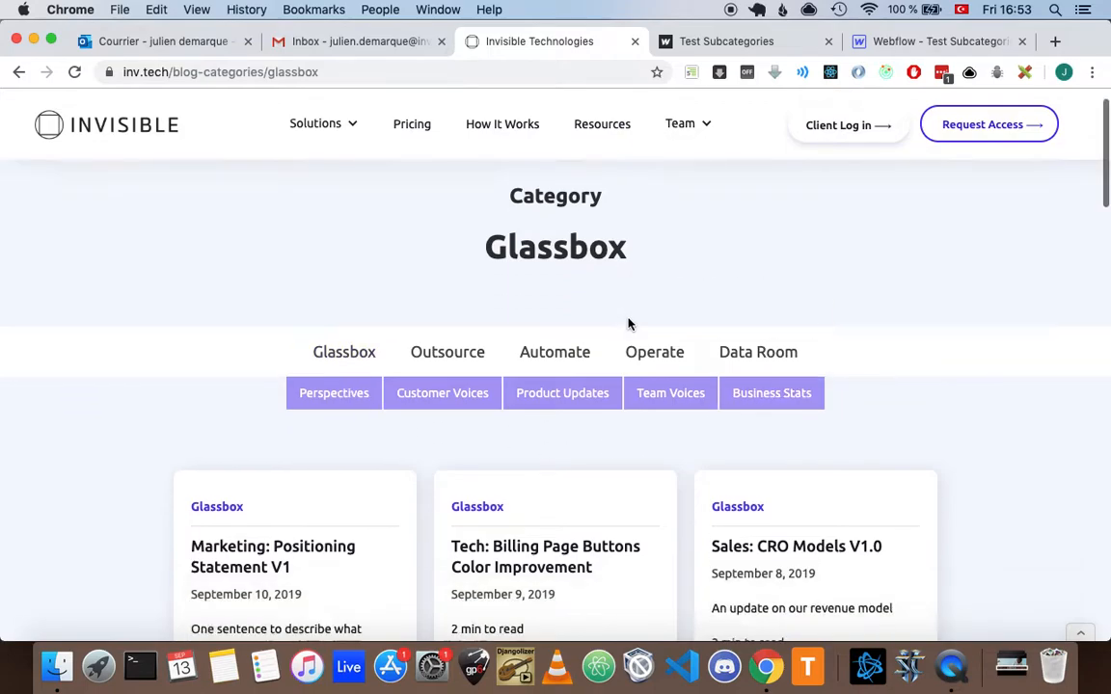
scroll(293, 280, "up", 2)
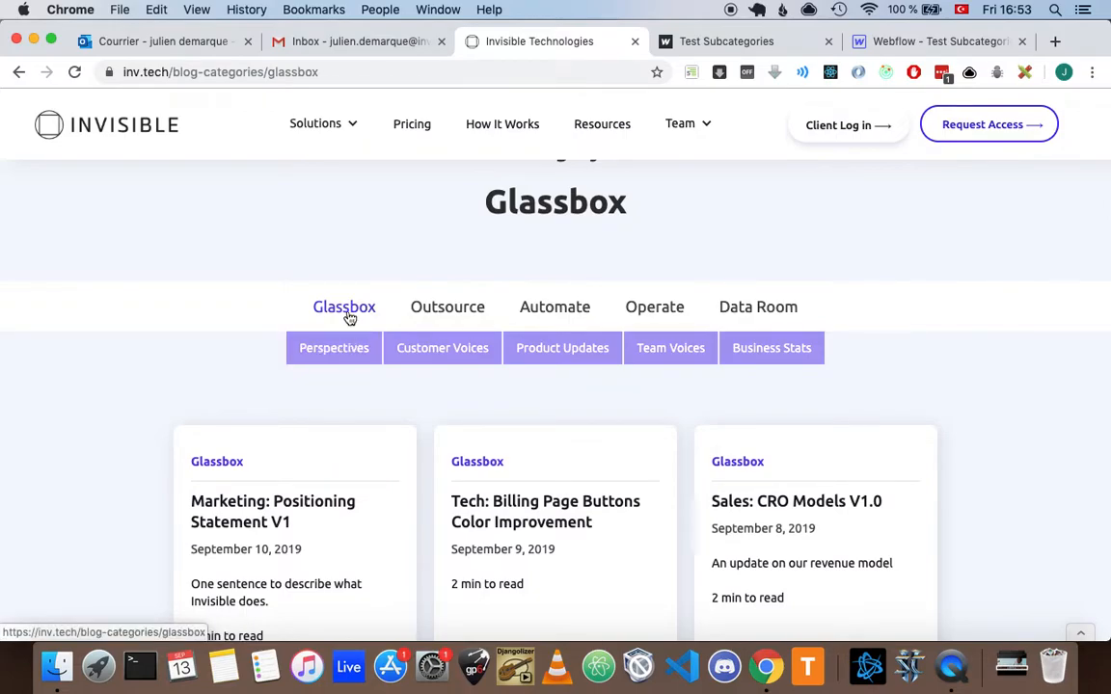
scroll(568, 199, "up", 1)
Browse the Glassbox subcategory pages, including Customer Voices, Business Stats and Product Updates, to compare their filtered posts.
left_click(337, 409)
scroll(431, 487, "down", 2)
scroll(431, 487, "down", 1)
left_click(464, 315)
scroll(469, 350, "down", 1)
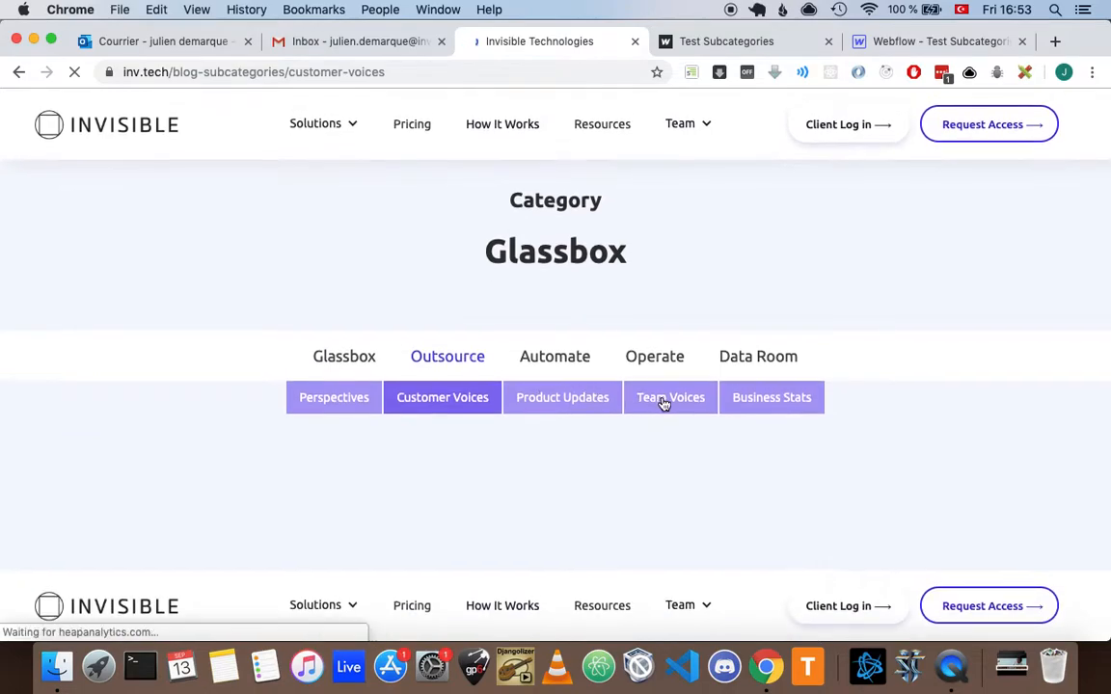
left_click(763, 398)
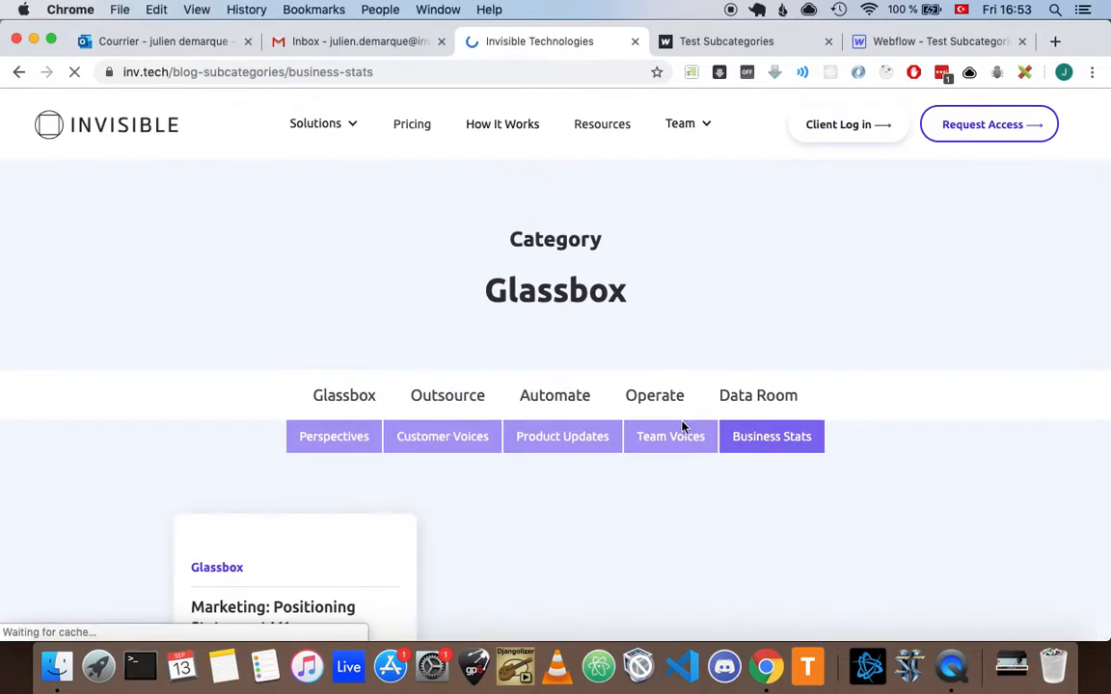
left_click(672, 438)
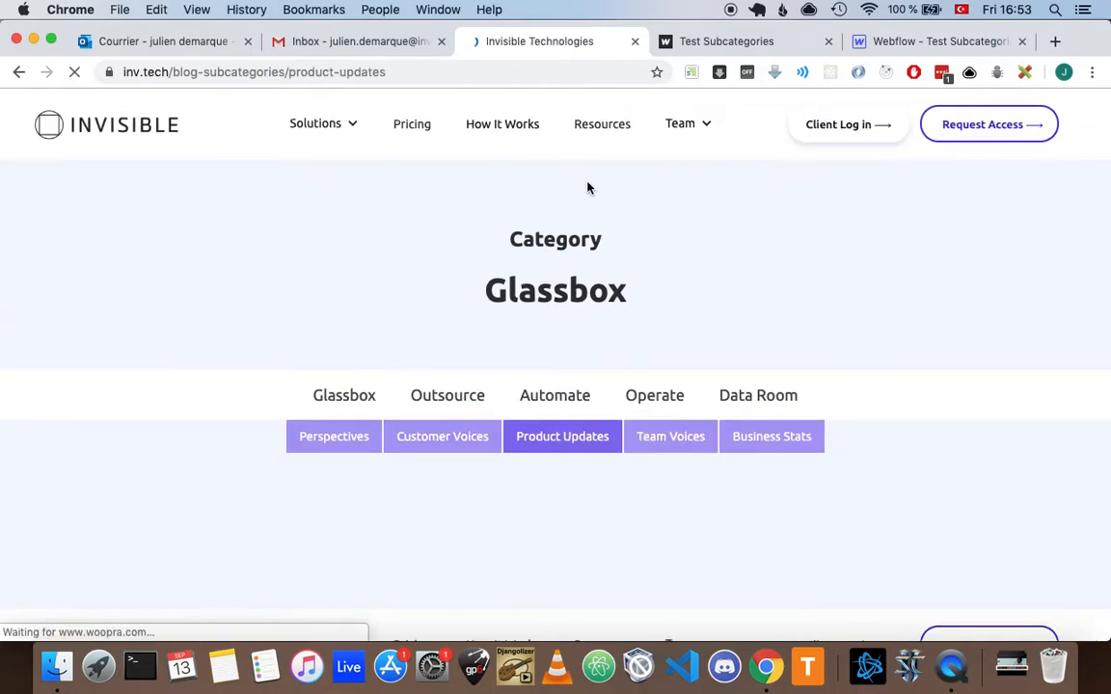
Switch to the published Test Subcategories site and view the Dolorem category and its A Et subcategory.
left_click(757, 47)
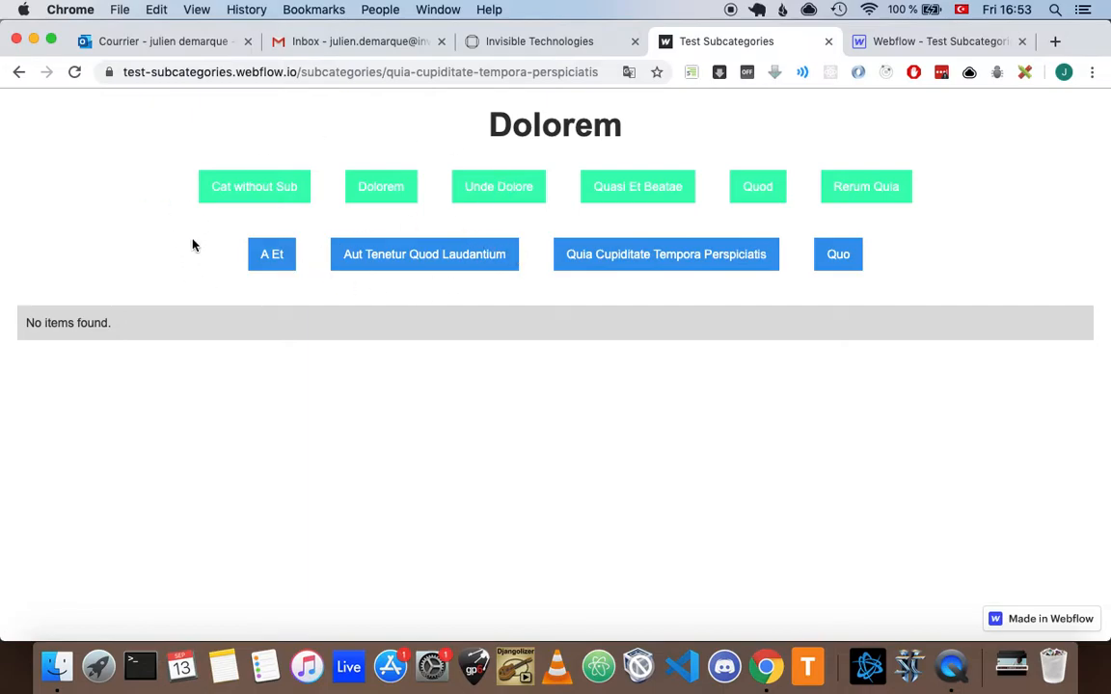
left_click(376, 201)
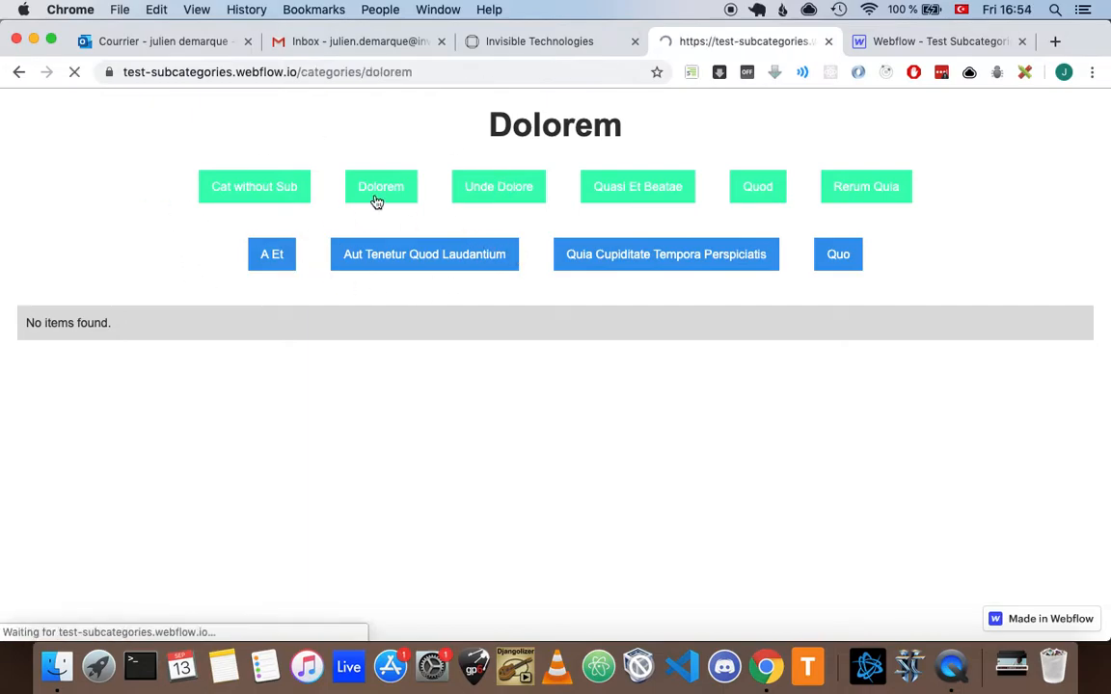
left_click(272, 256)
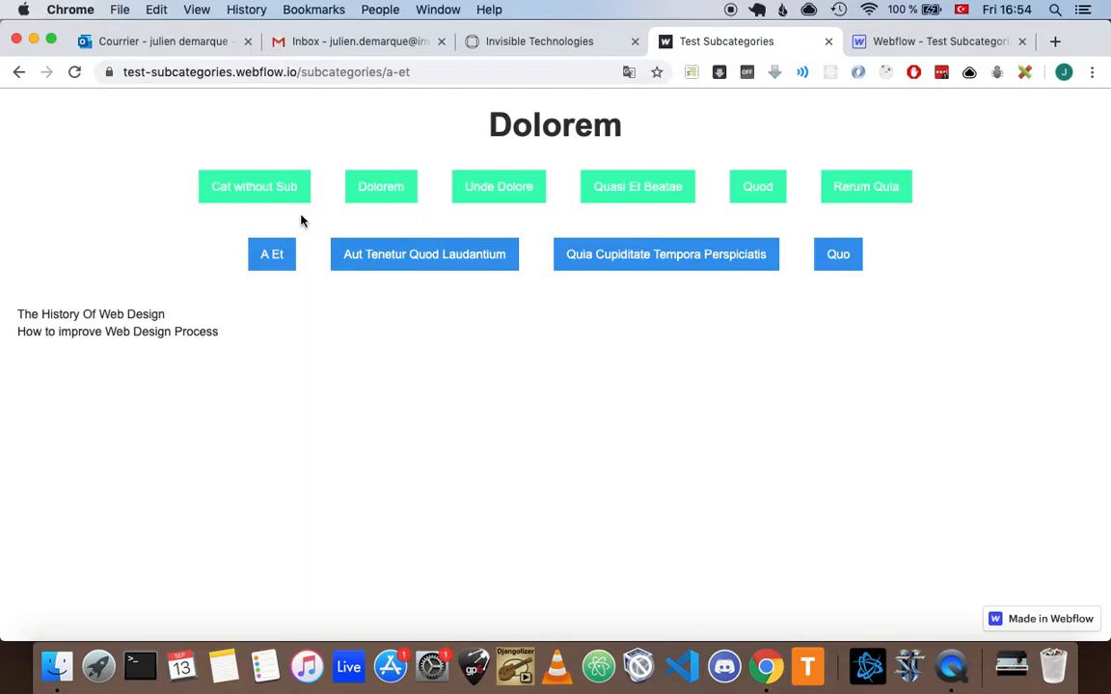
left_click(917, 45)
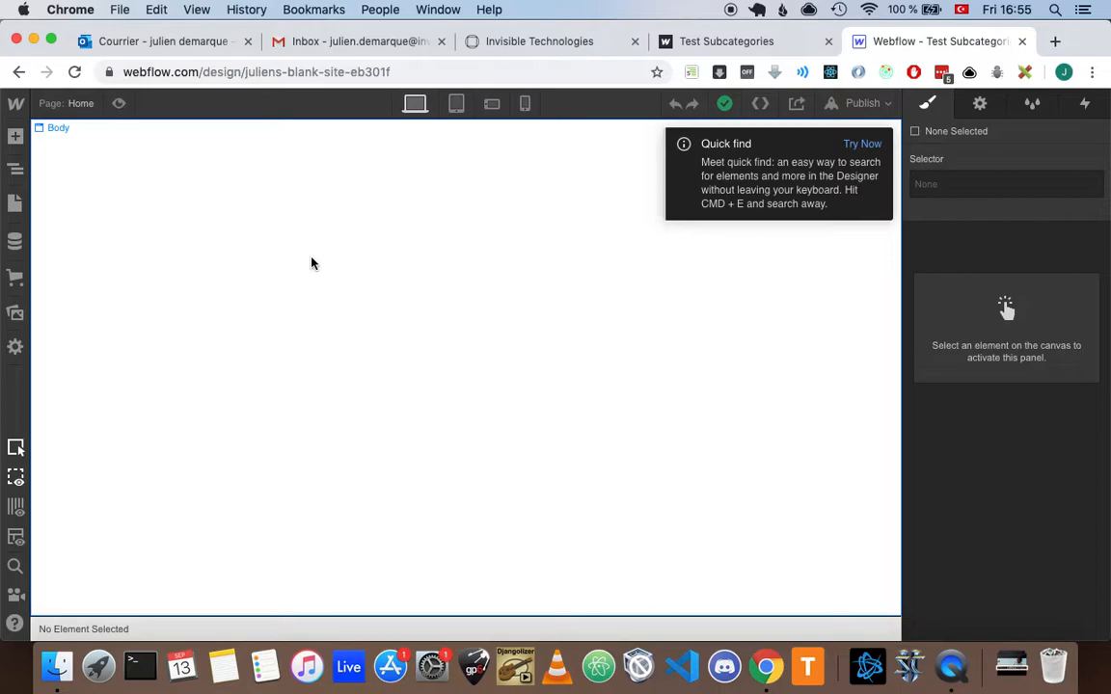
left_click(675, 47)
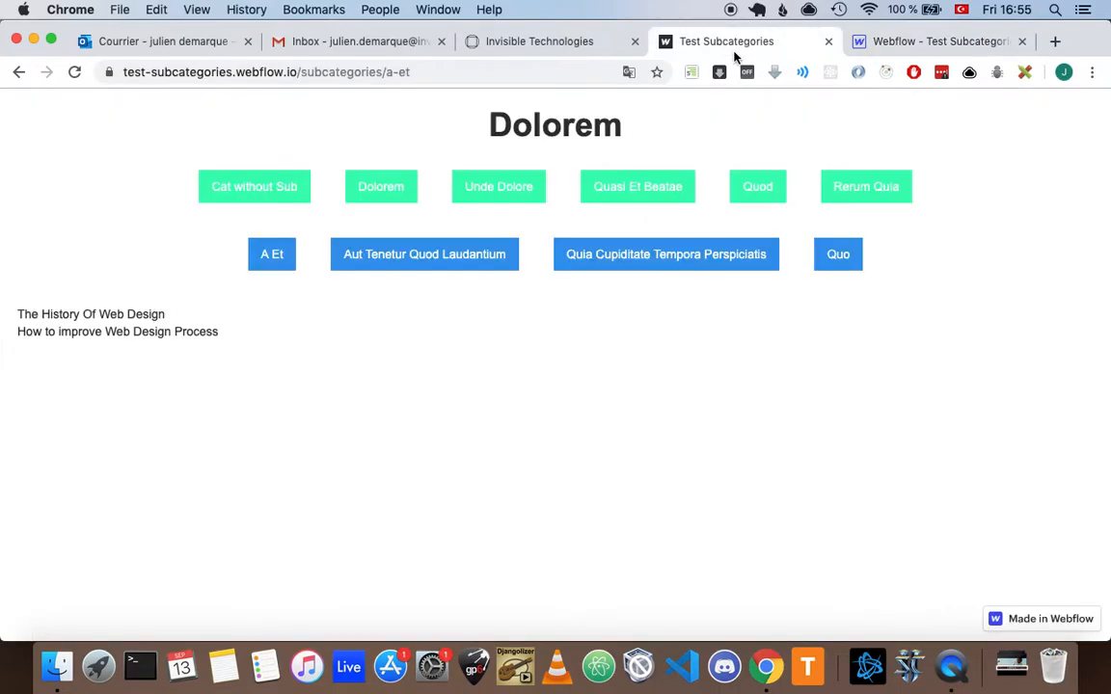
Switch to the Webflow Designer and set up a new CMS collection named Categories.
left_click(950, 44)
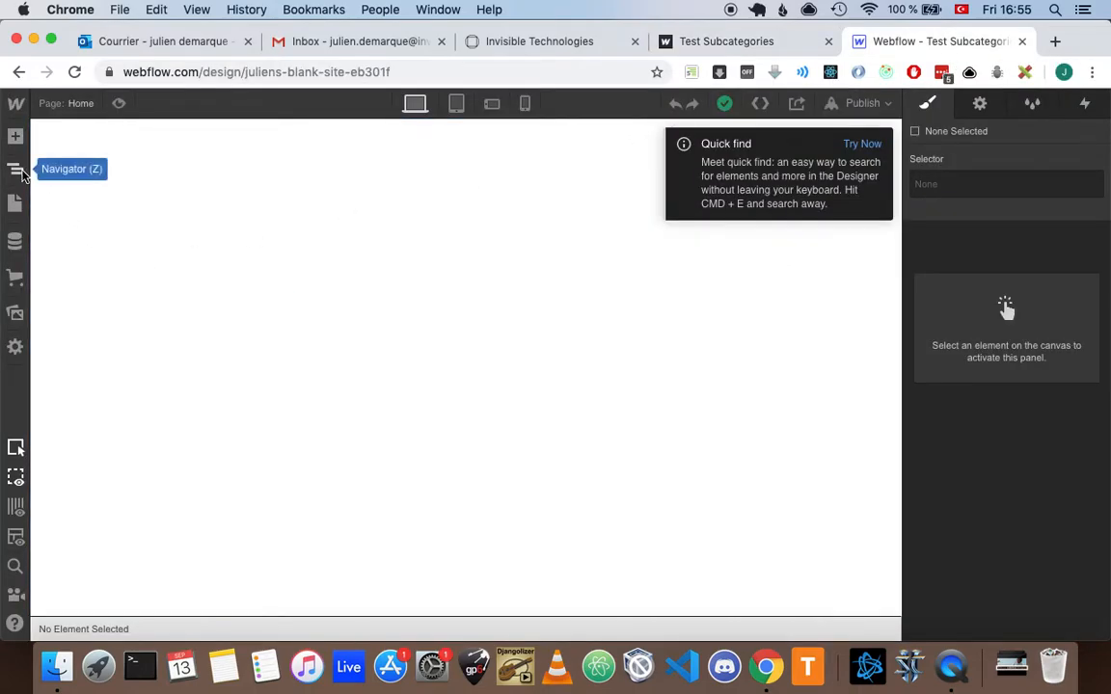
left_click(16, 243)
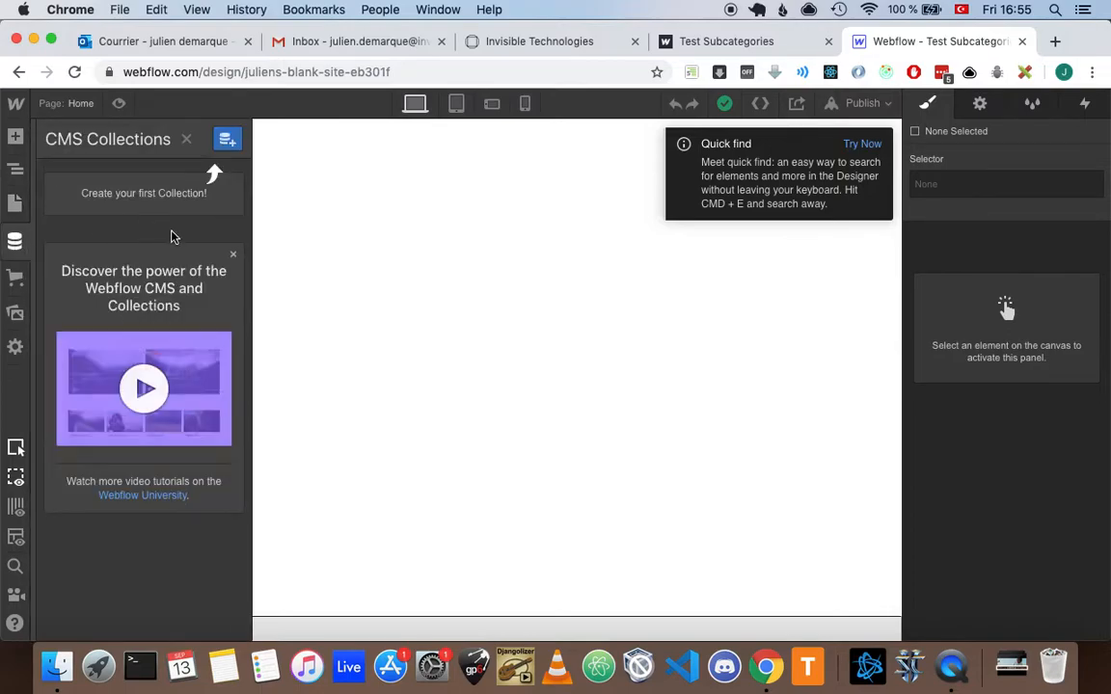
left_click(228, 142)
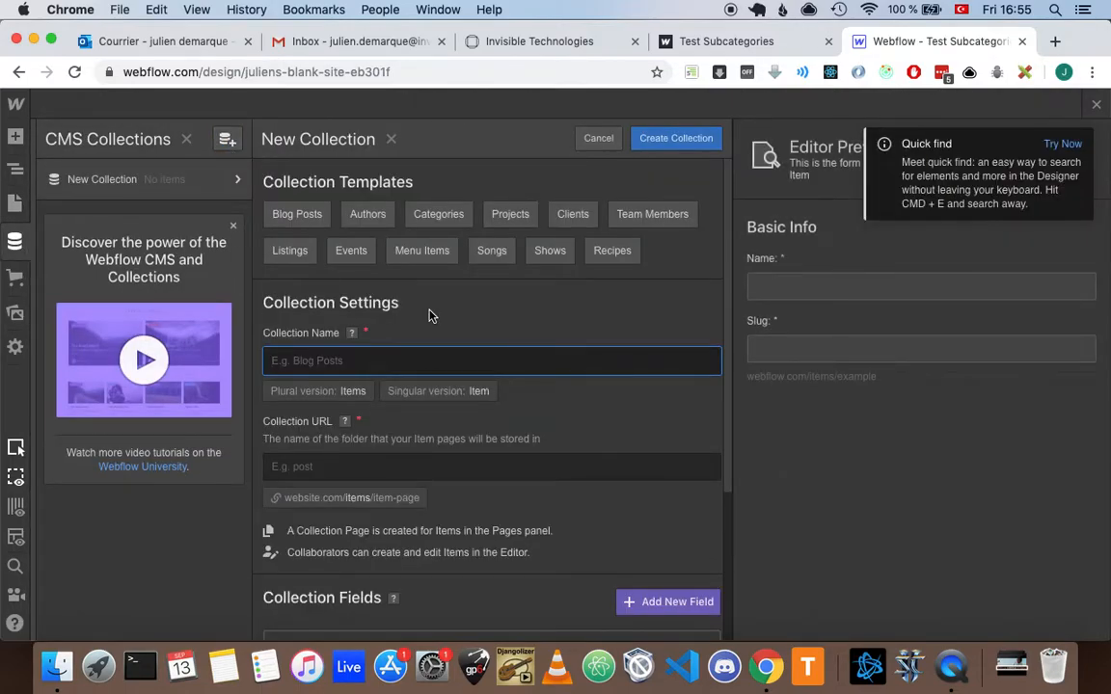
type("Ca")
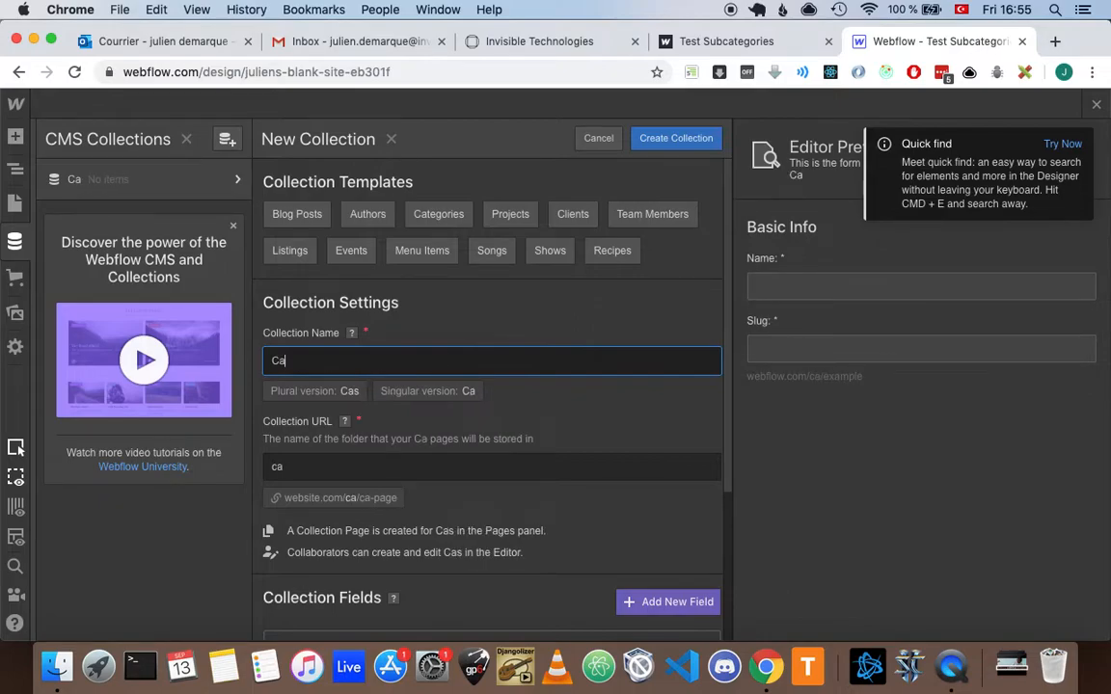
type("tegories")
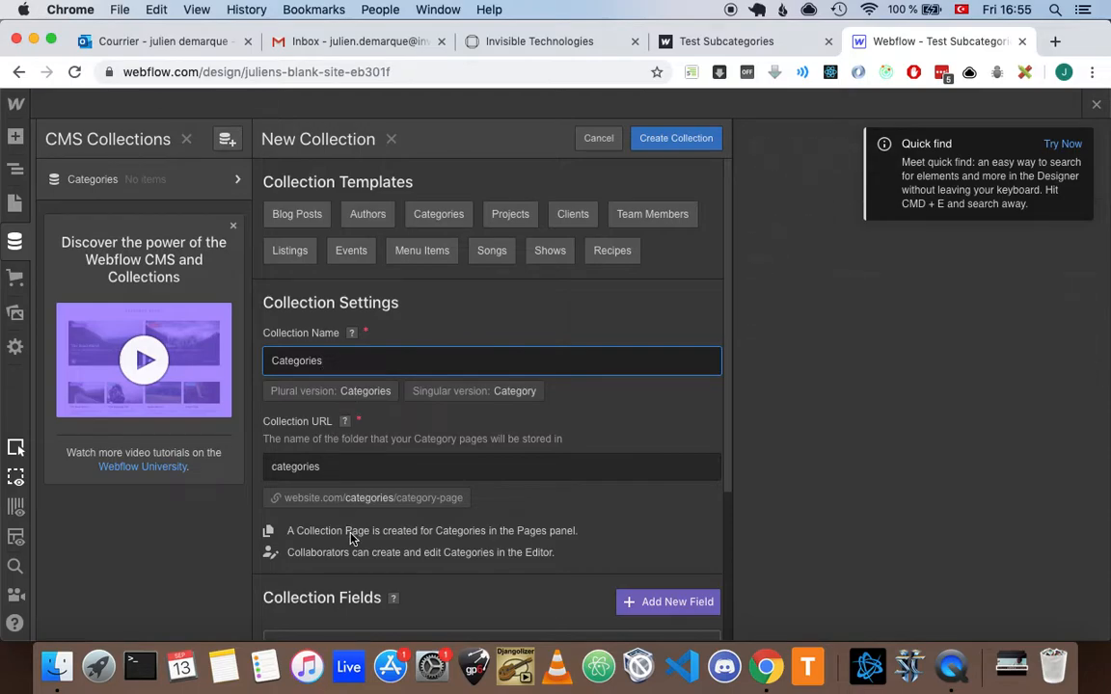
scroll(353, 535, "down", 3)
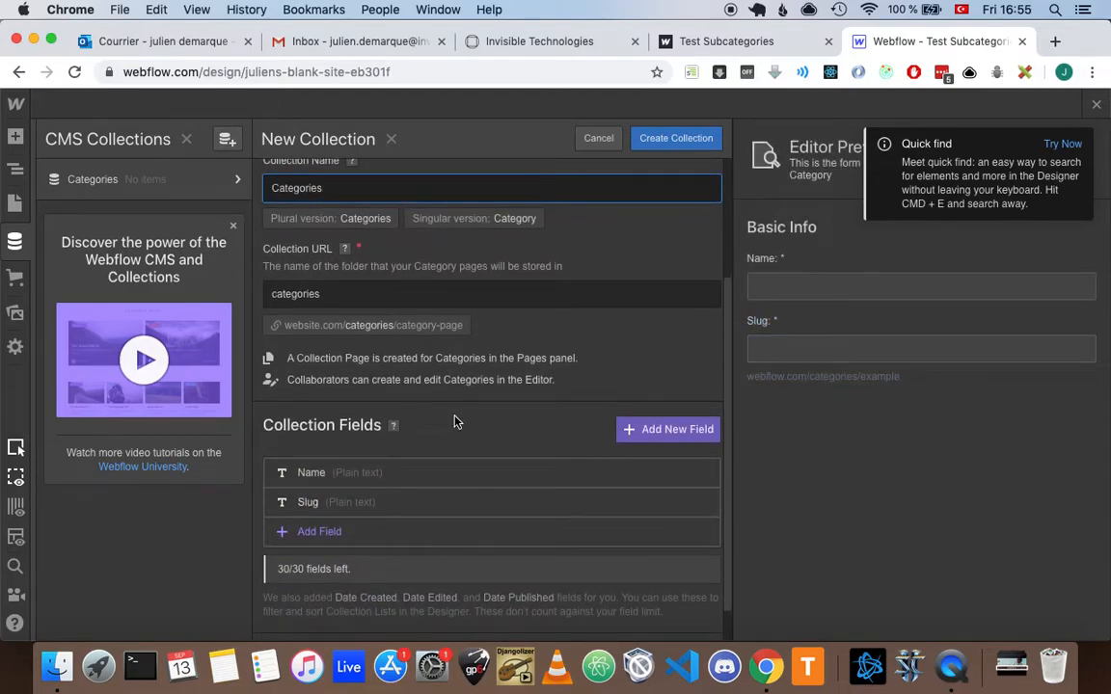
scroll(456, 421, "up", 2)
scroll(455, 417, "down", 3)
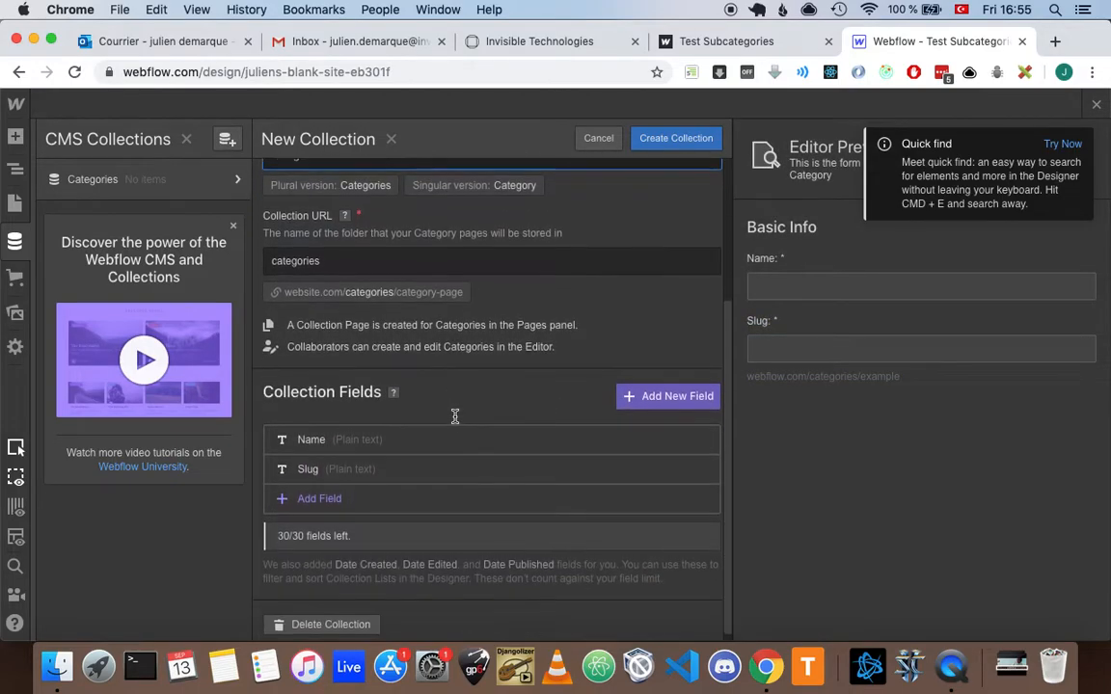
left_click(327, 502)
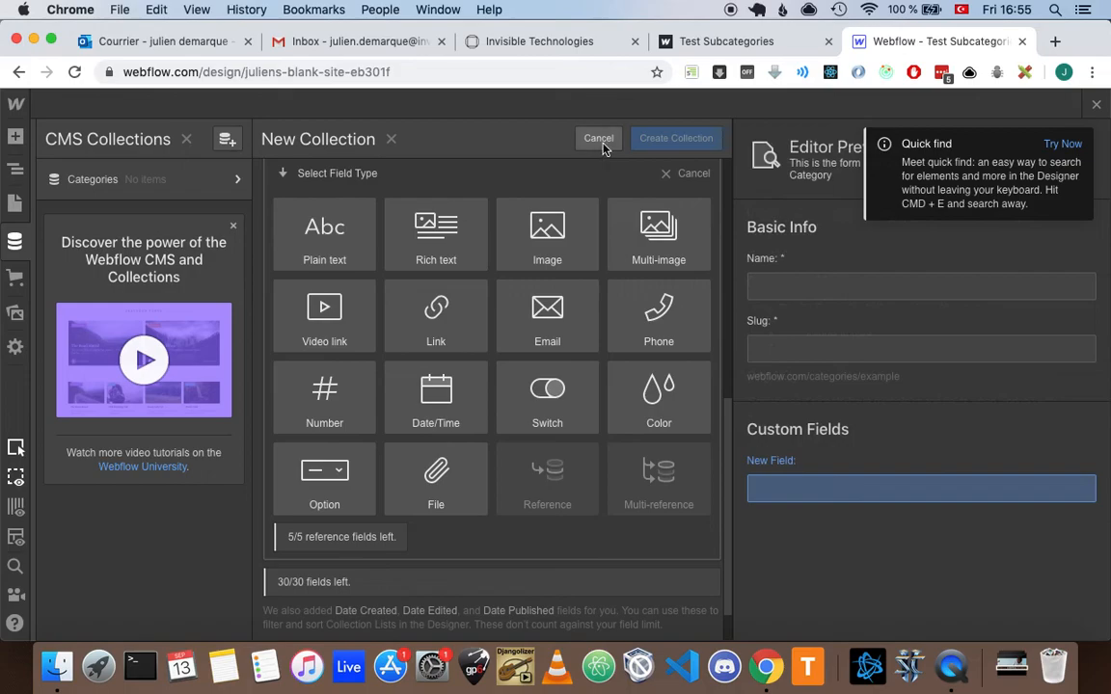
left_click(601, 142)
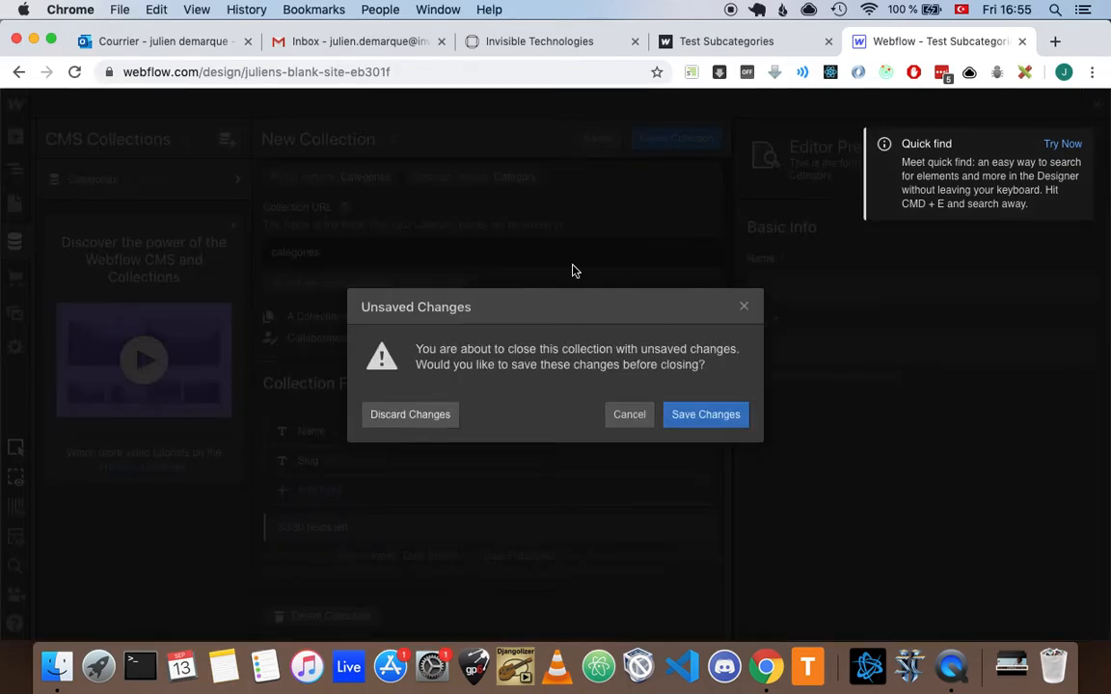
left_click(629, 413)
Create the Categories collection with only its default Name and Slug fields.
scroll(560, 393, "up", 3)
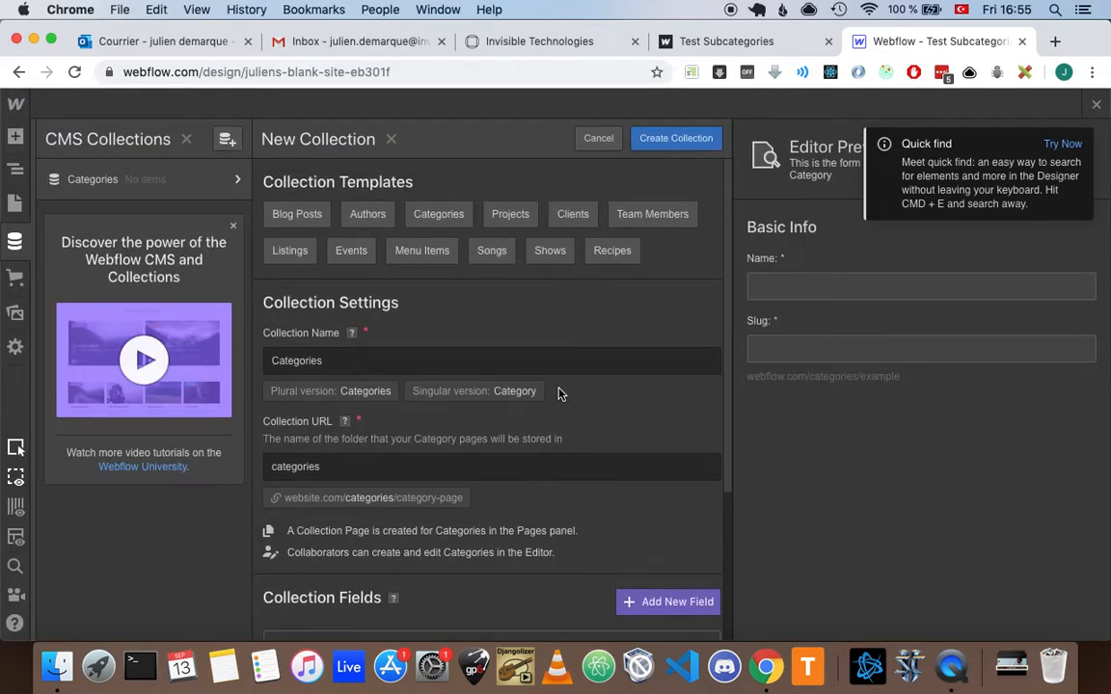
left_click(696, 141)
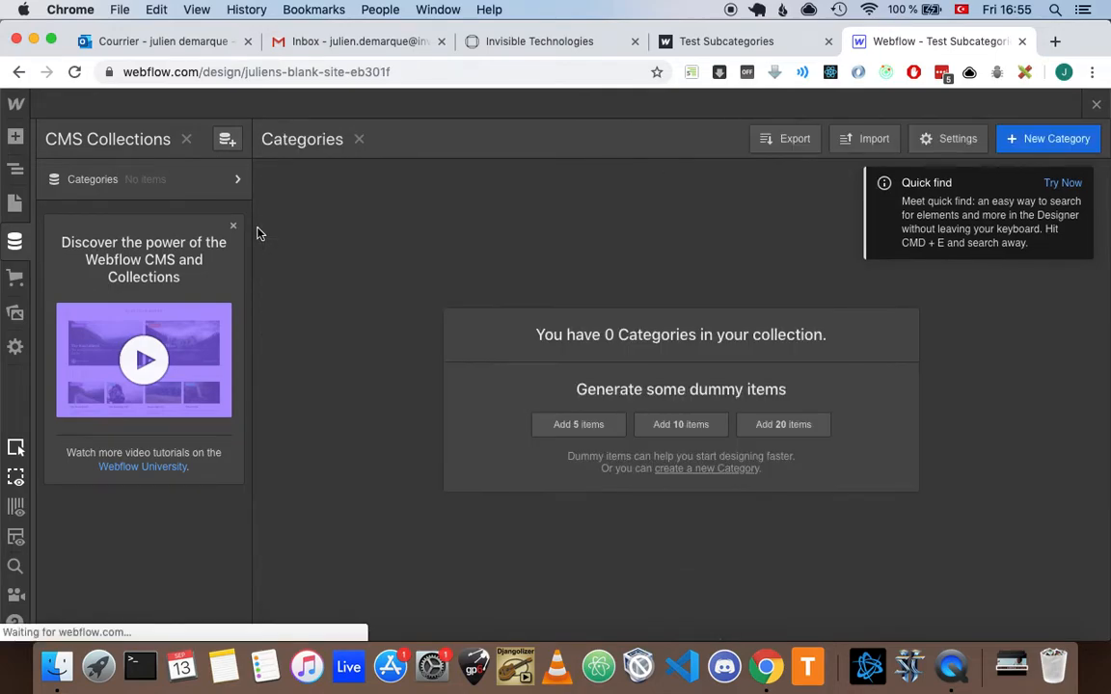
Set up a second new CMS collection named Subcategories.
left_click(227, 142)
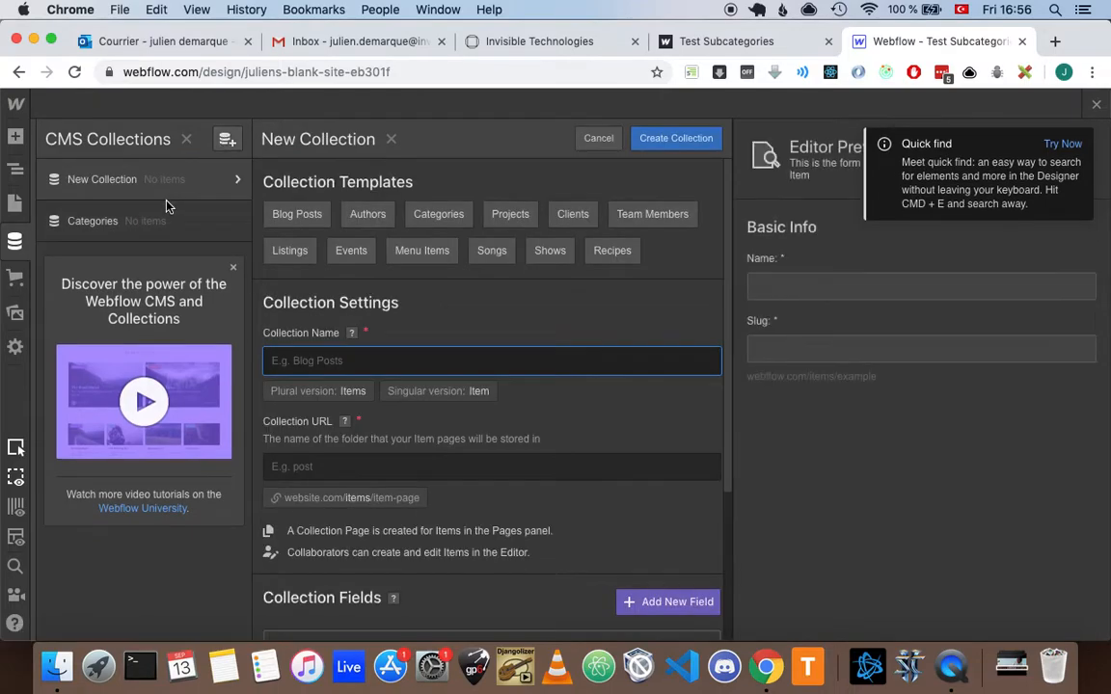
type("Subcte")
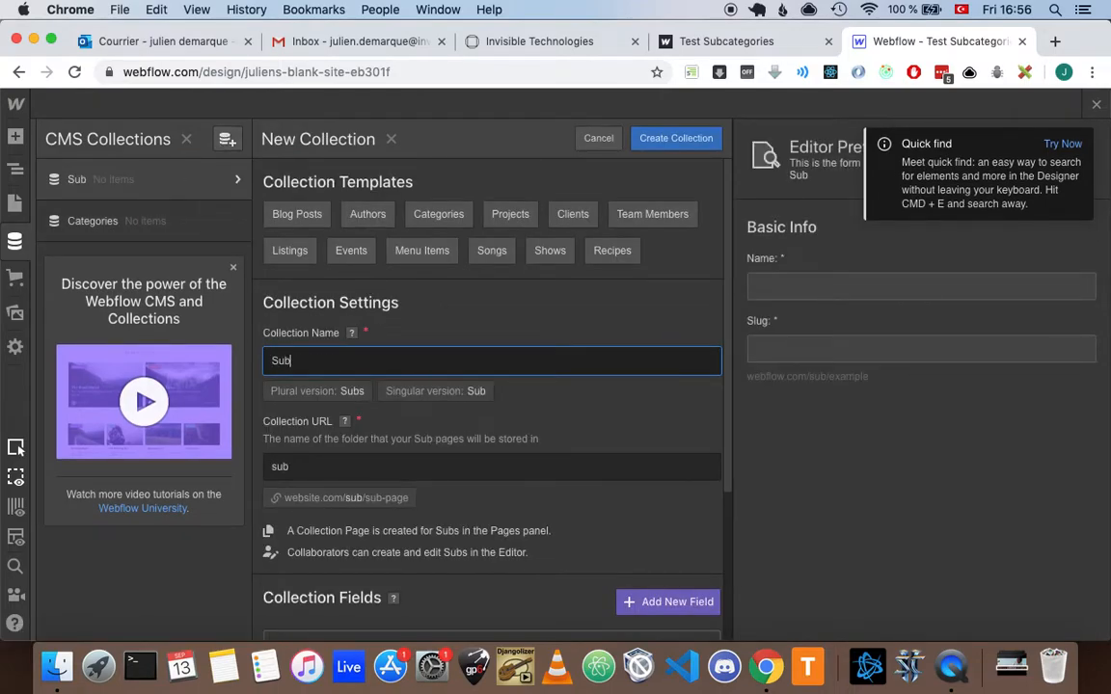
key("BackSpace")
key("BackSpace")
type("at")
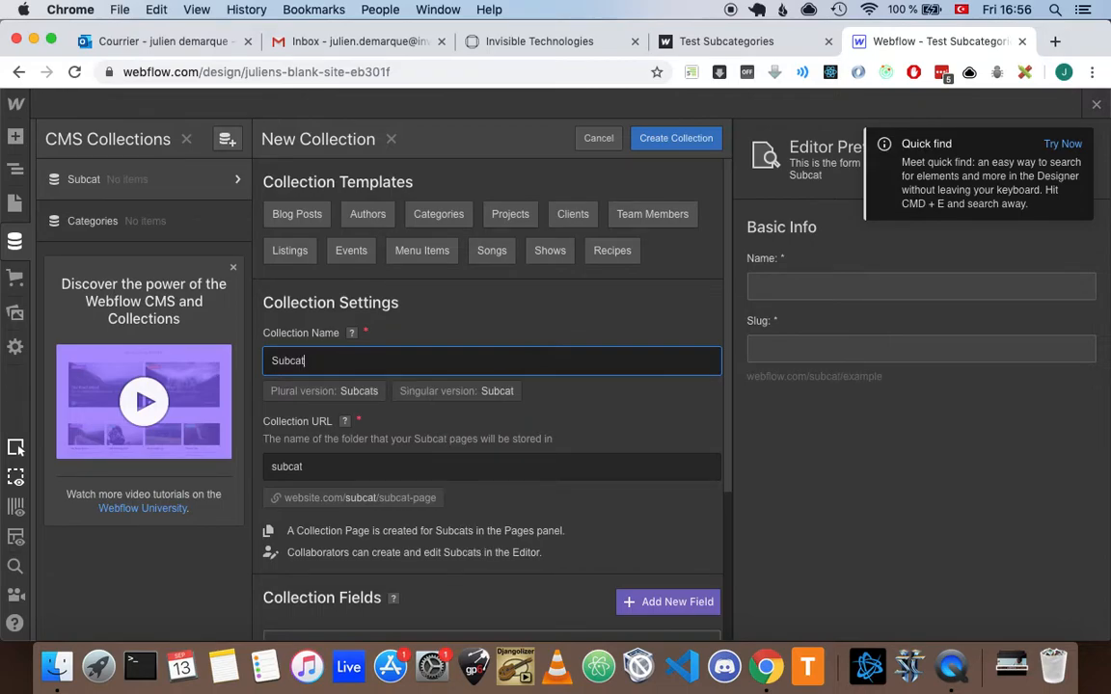
type("egories")
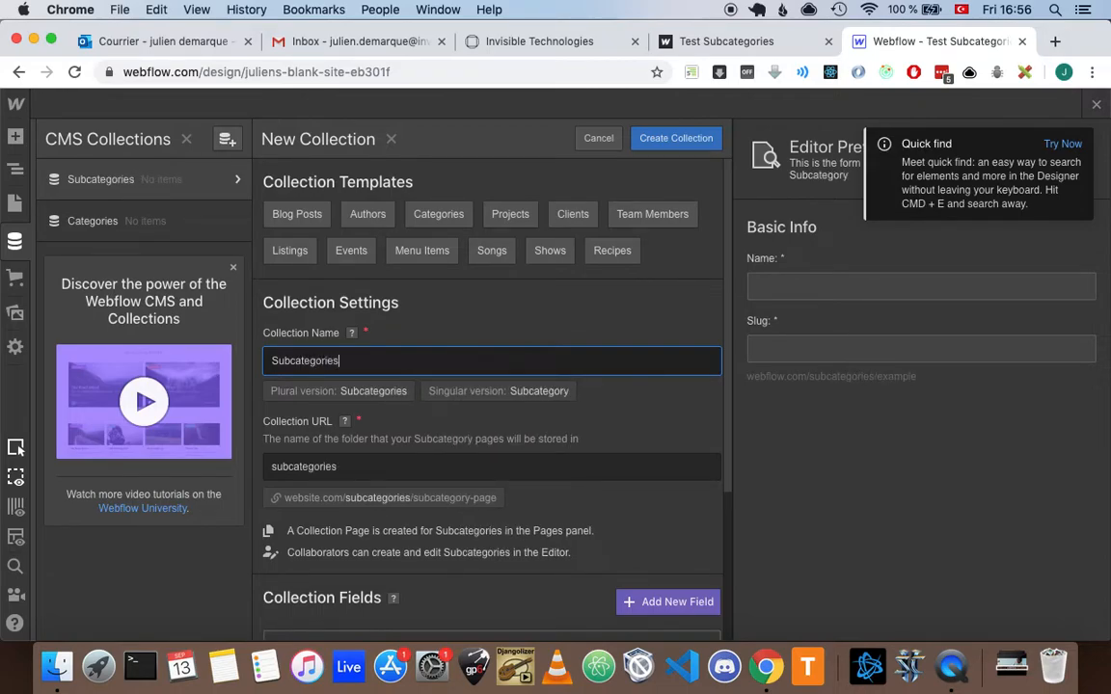
Add a Category Belong reference field pointing to the Categories collection, and save the new Subcategories collection.
scroll(595, 409, "down", 3)
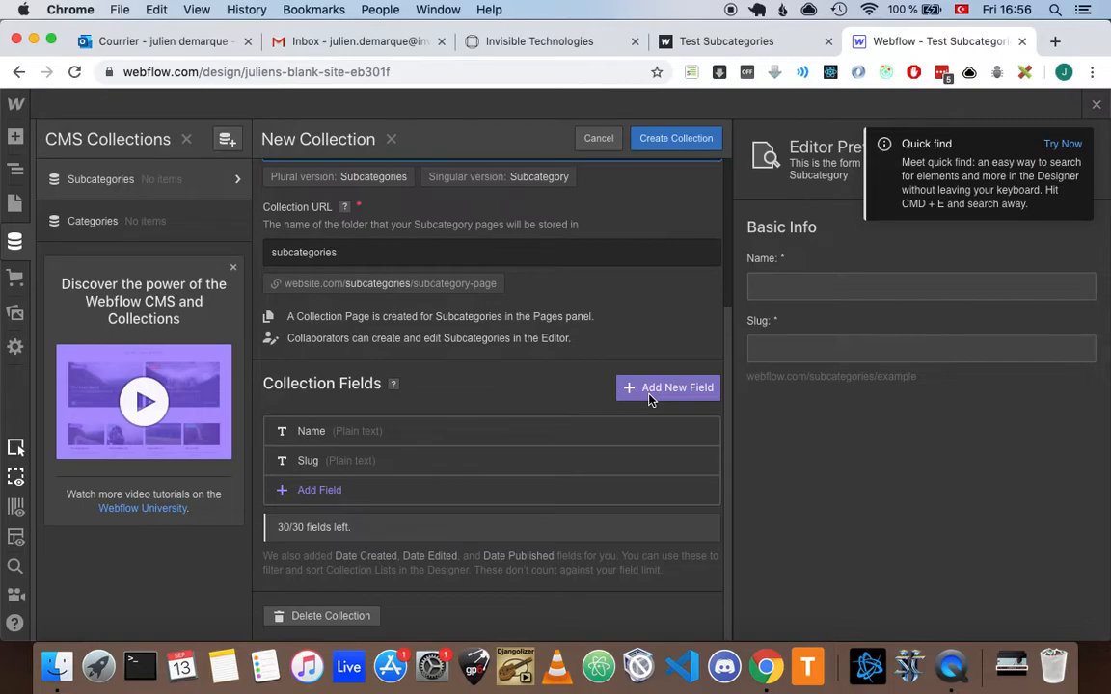
left_click(649, 393)
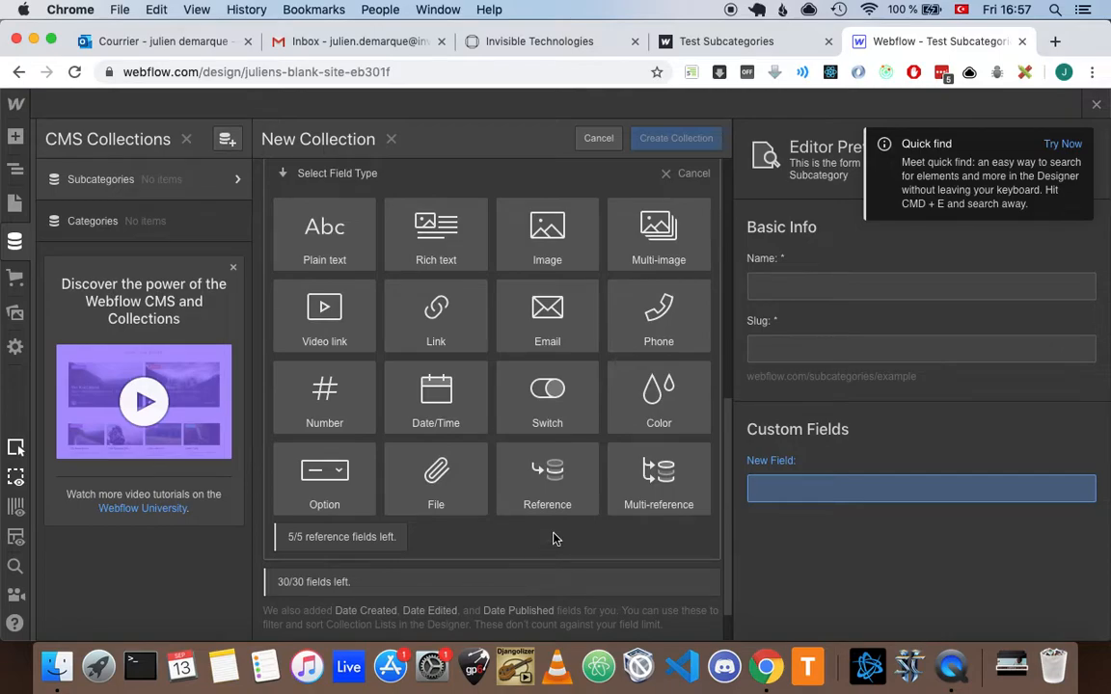
mouse_move(552, 493)
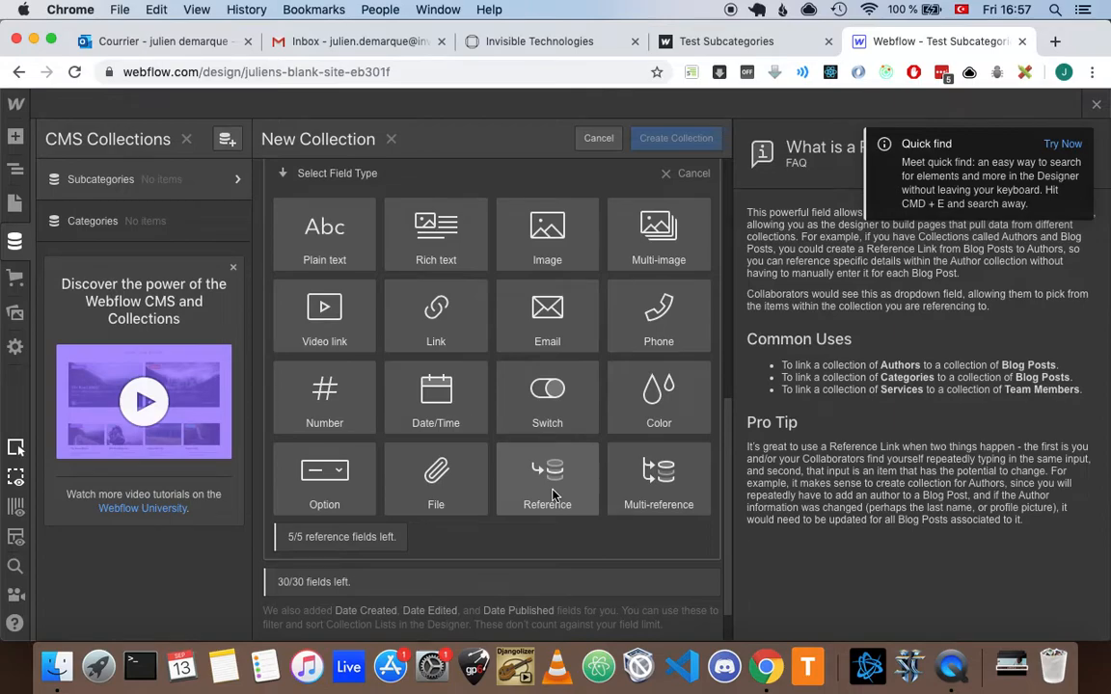
left_click(553, 493)
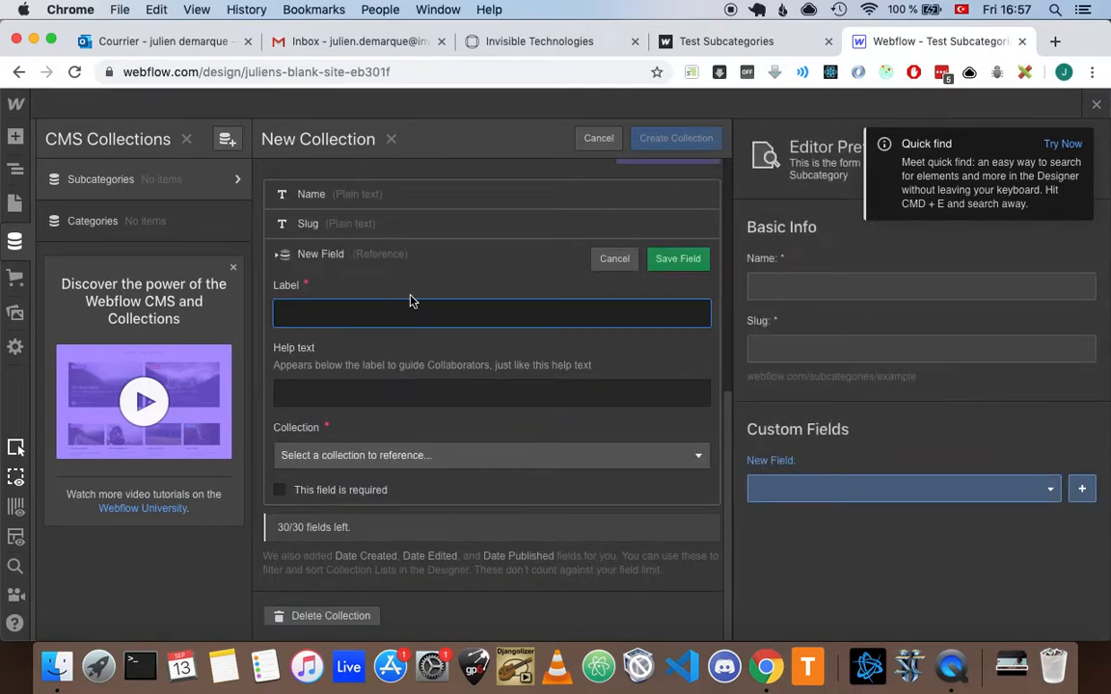
type("Ca")
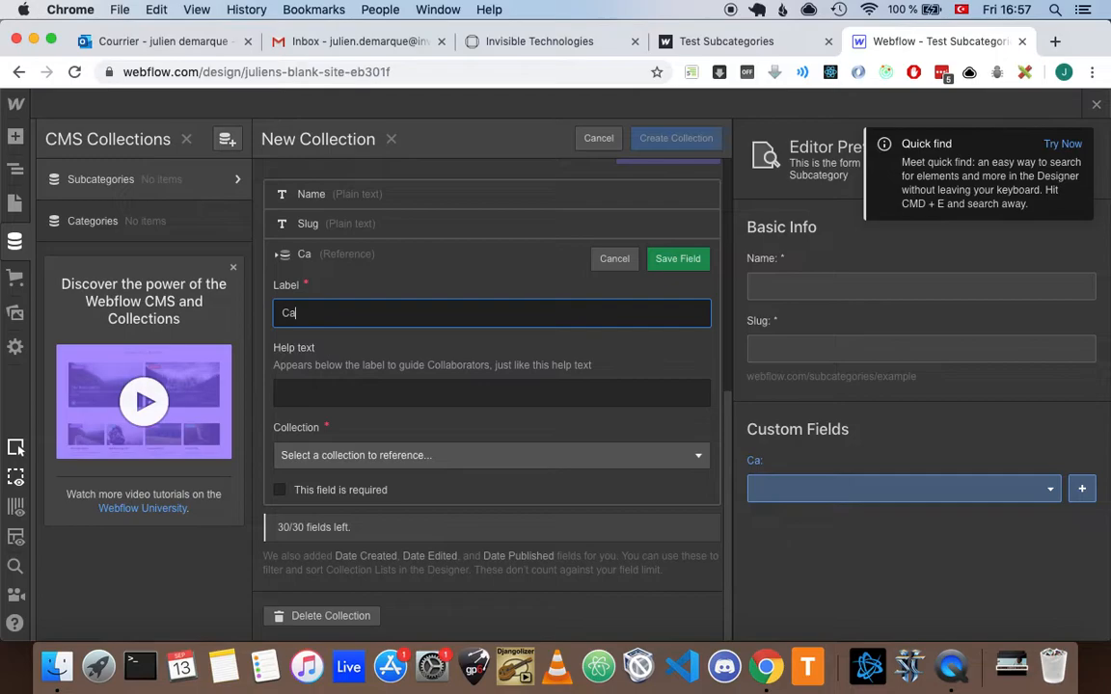
type("tegor")
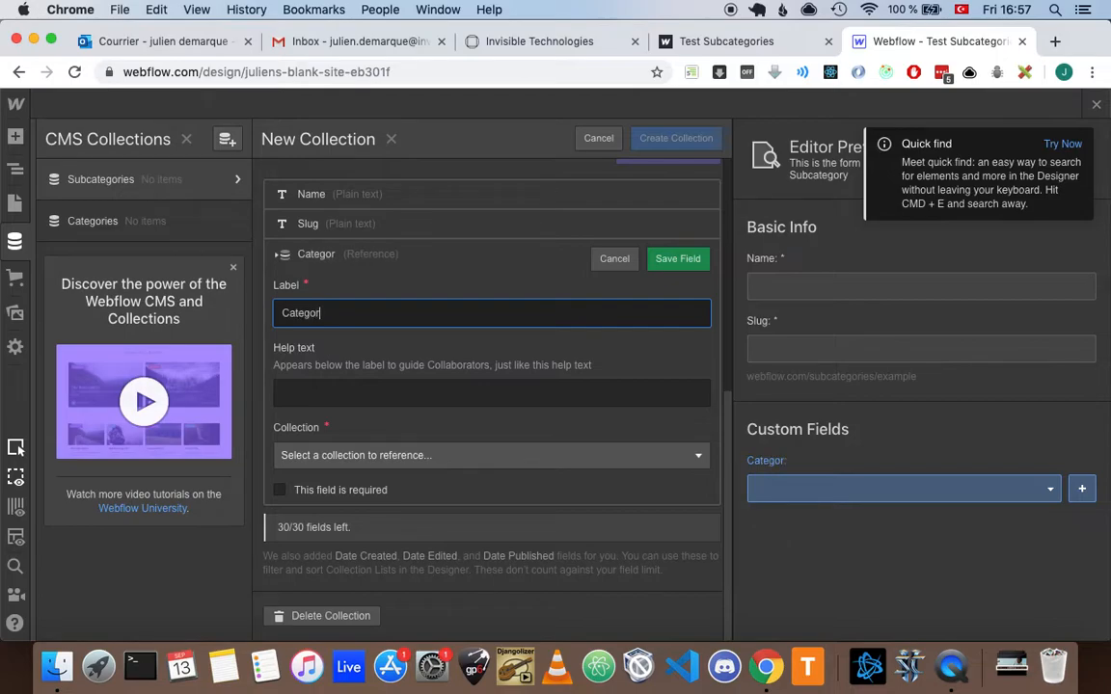
type("y Belong")
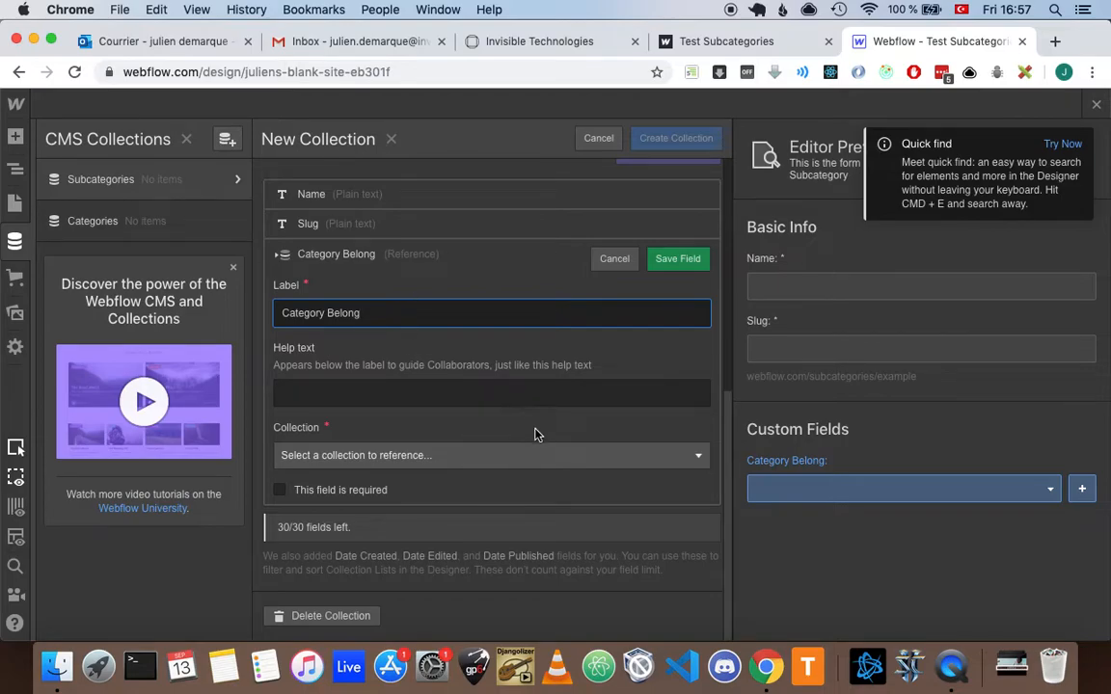
left_click(650, 454)
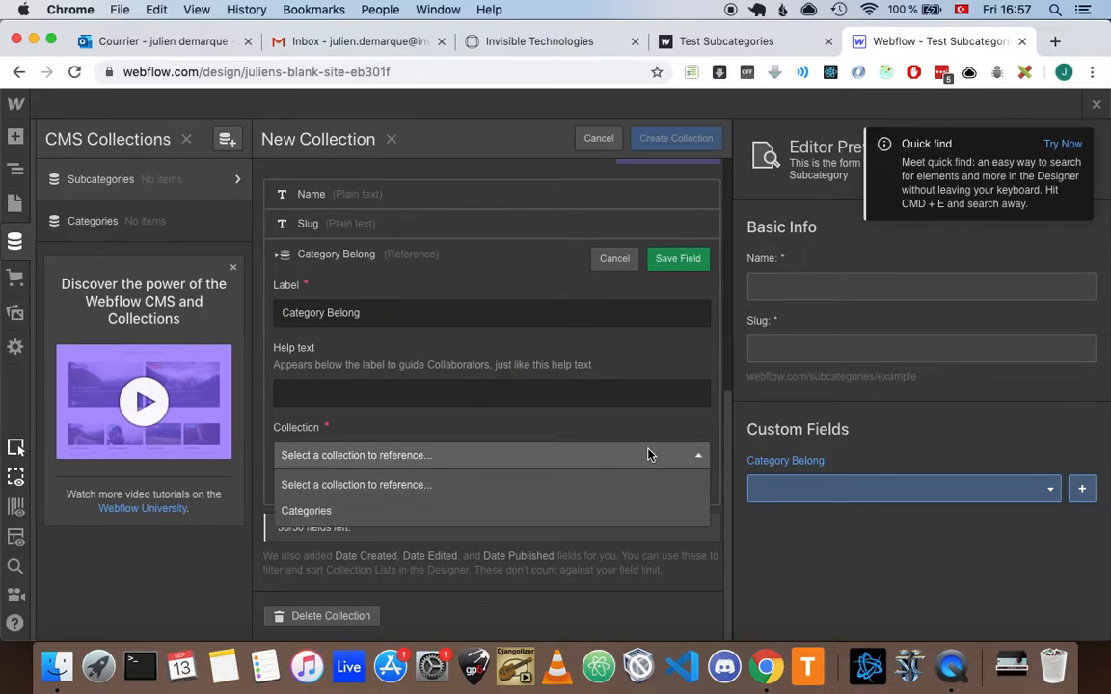
left_click(573, 511)
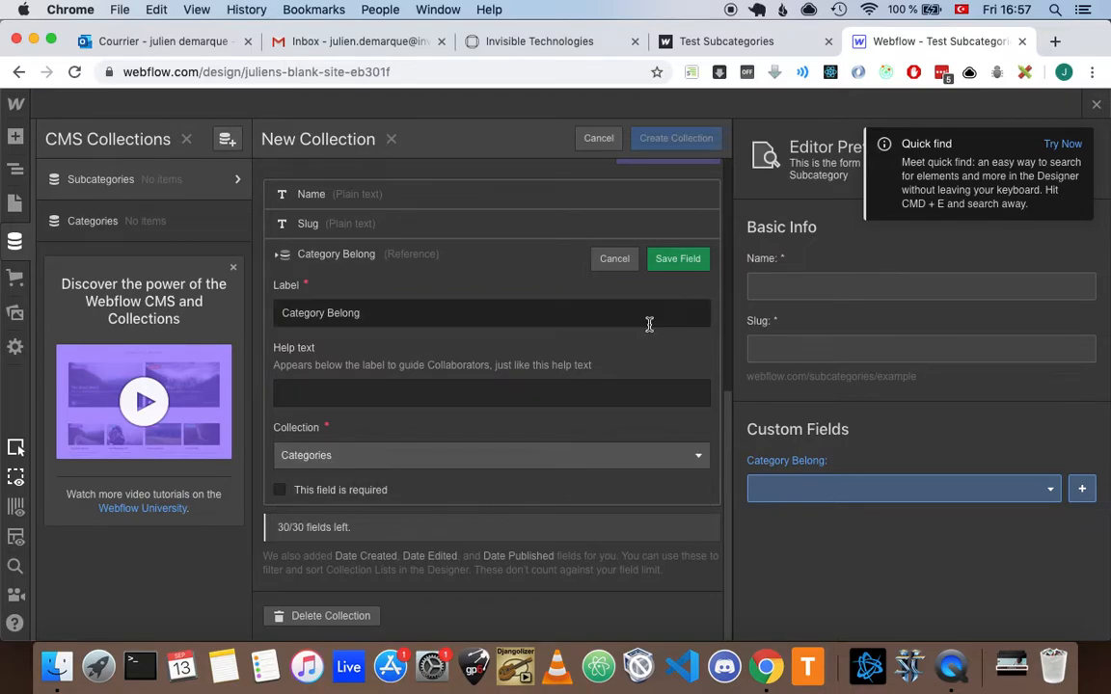
scroll(674, 288, "up", 1)
left_click(675, 288)
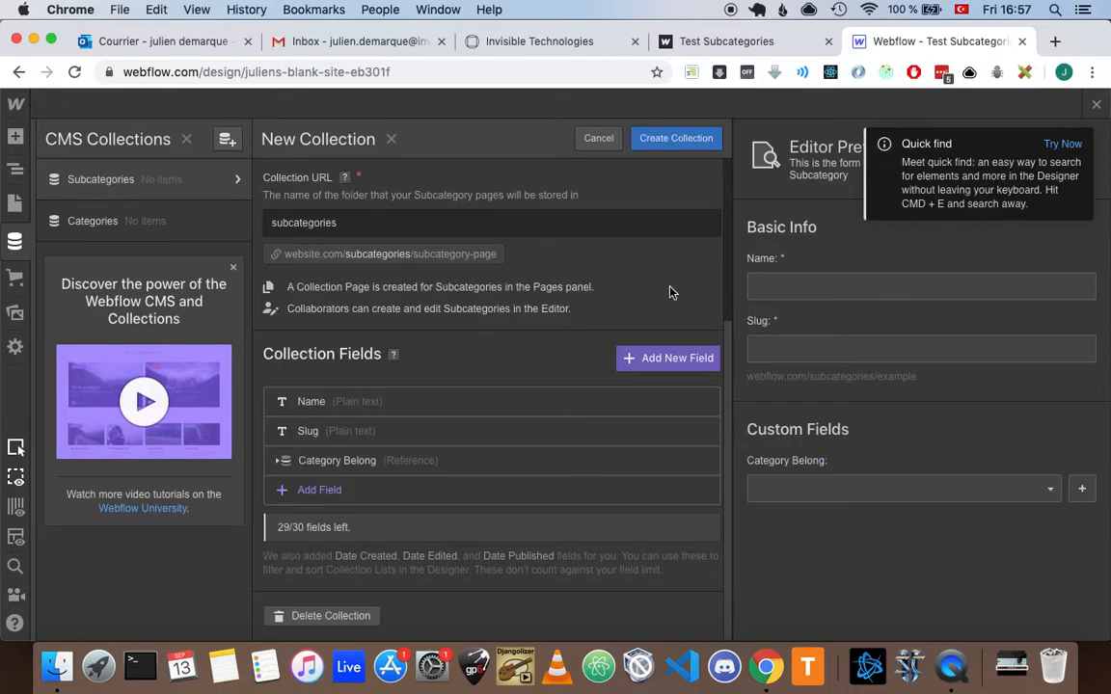
left_click(120, 222)
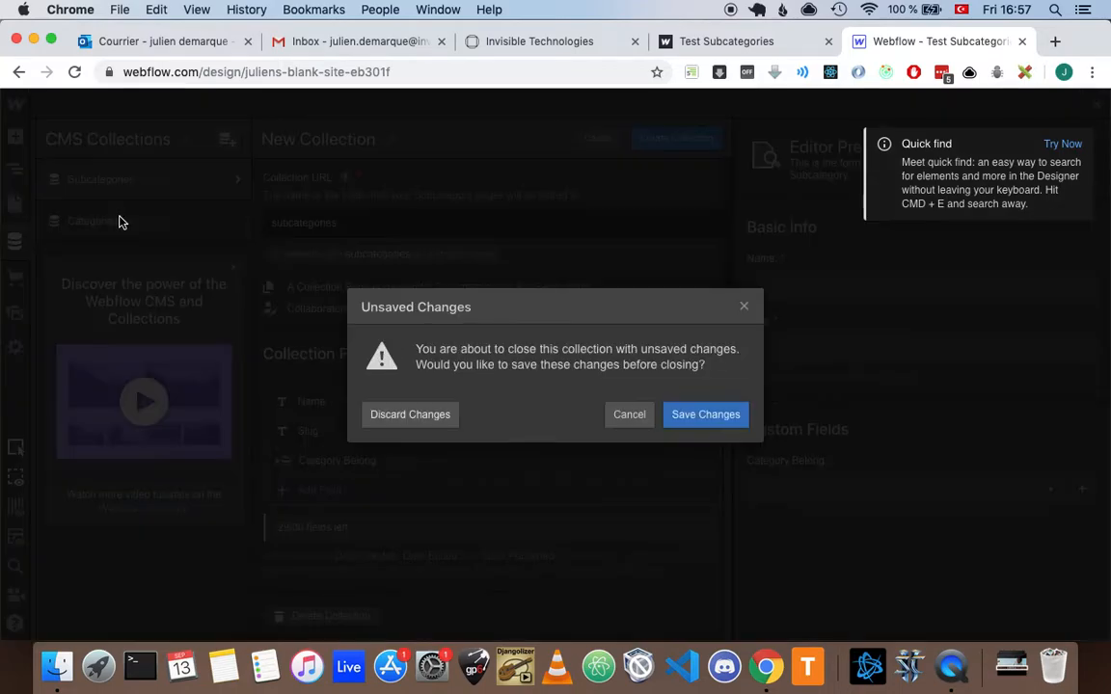
left_click(709, 415)
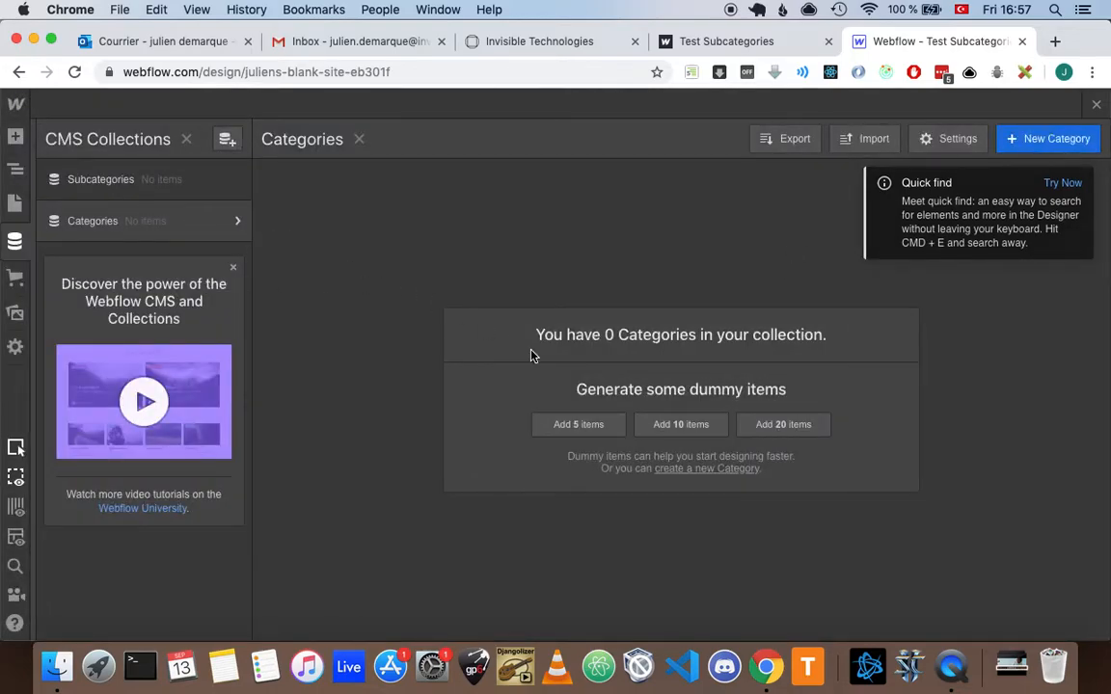
Add a multi-reference field labelled Subcategories to the Categories collection, pointing to the Subcategories collection.
left_click(234, 222)
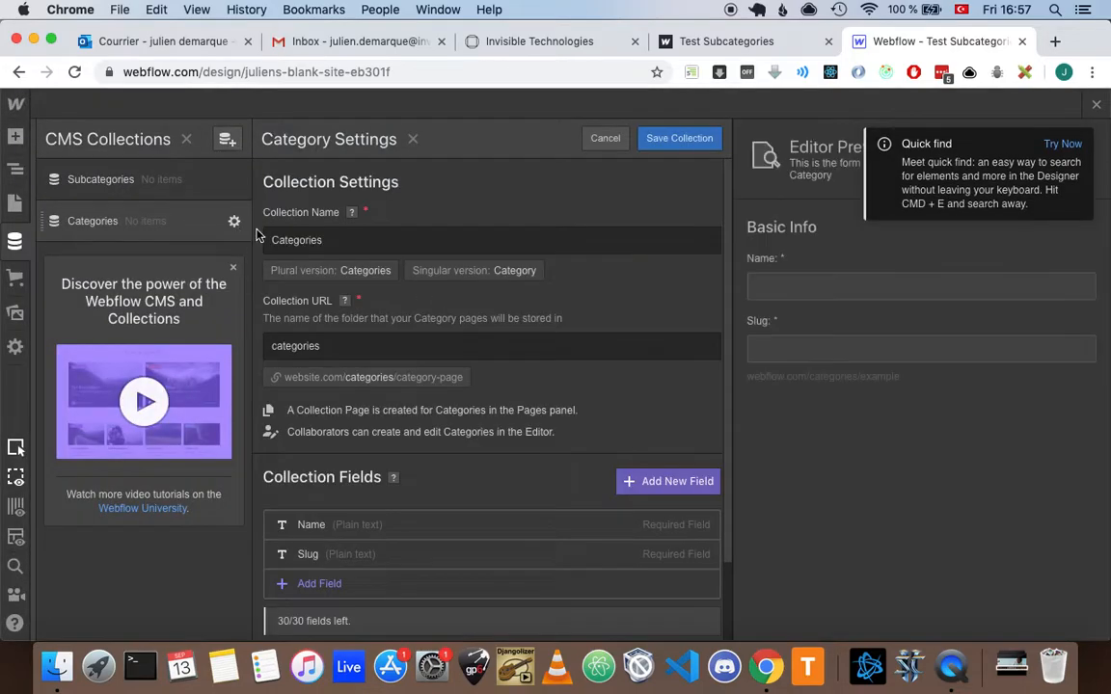
scroll(463, 461, "down", 2)
left_click(644, 390)
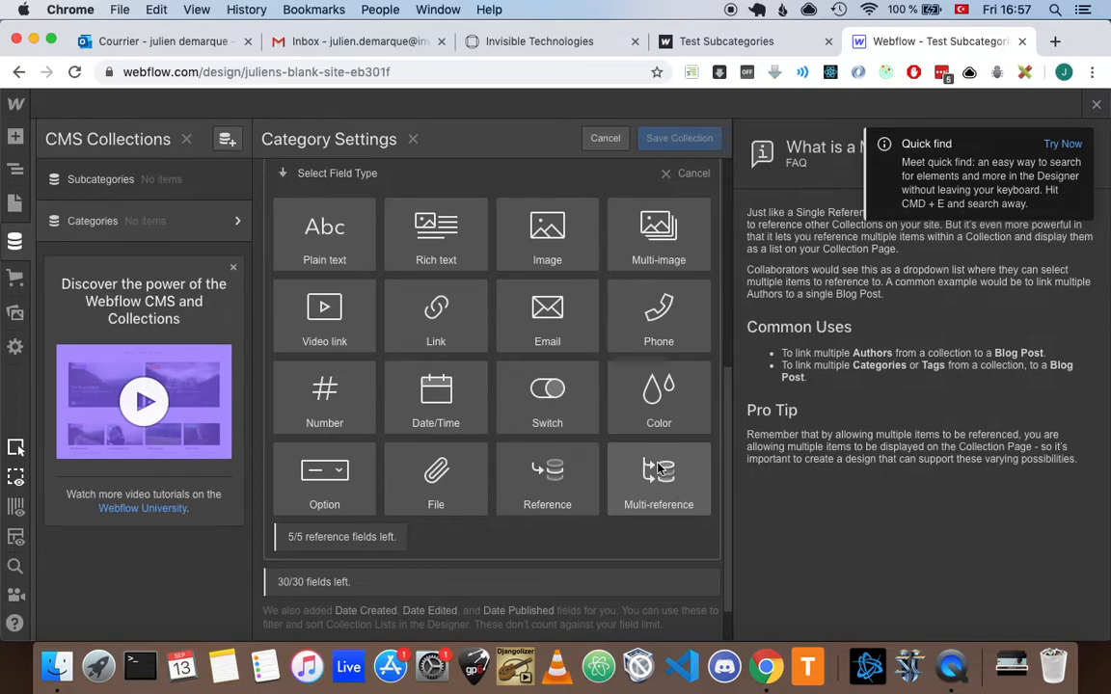
left_click(647, 491)
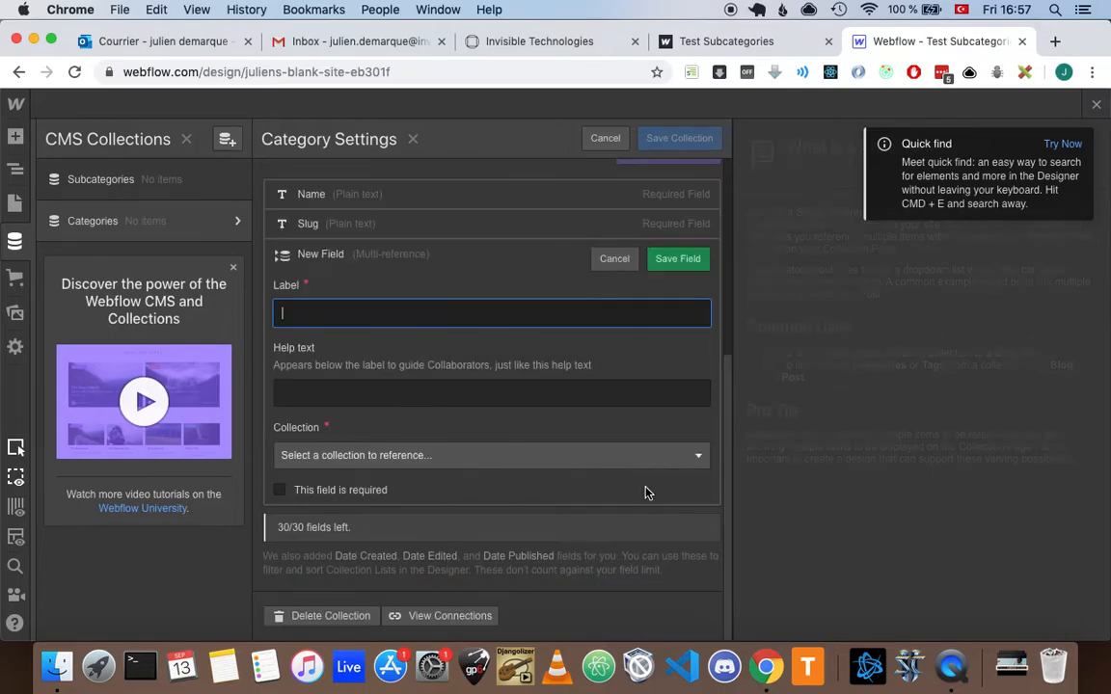
type("Subc")
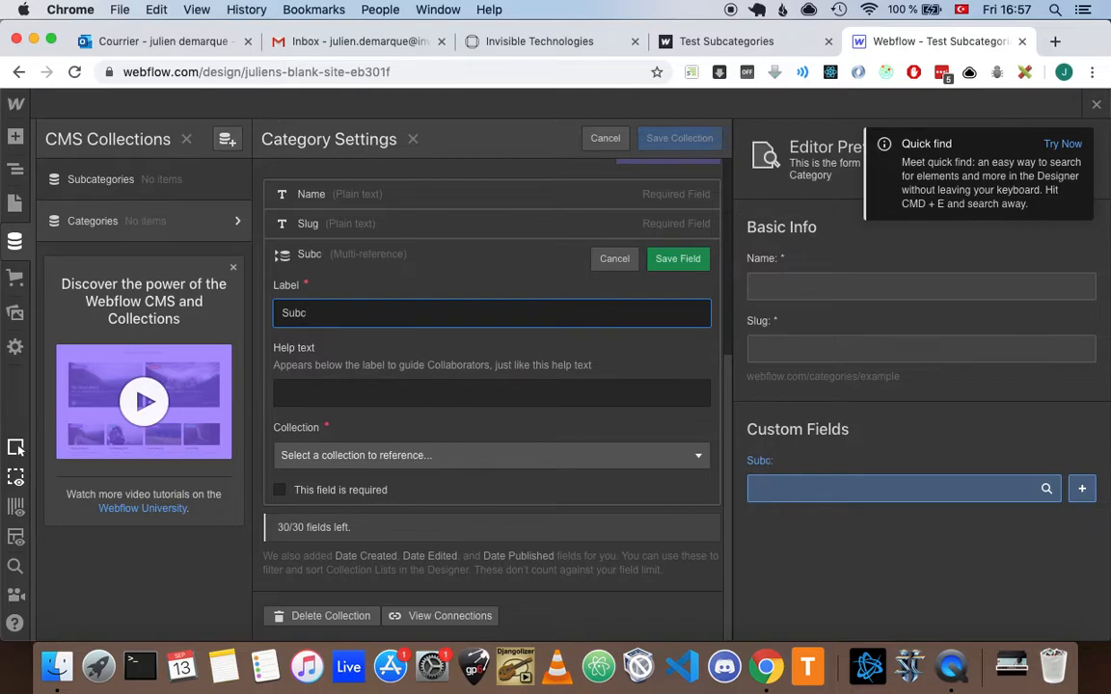
type("atego")
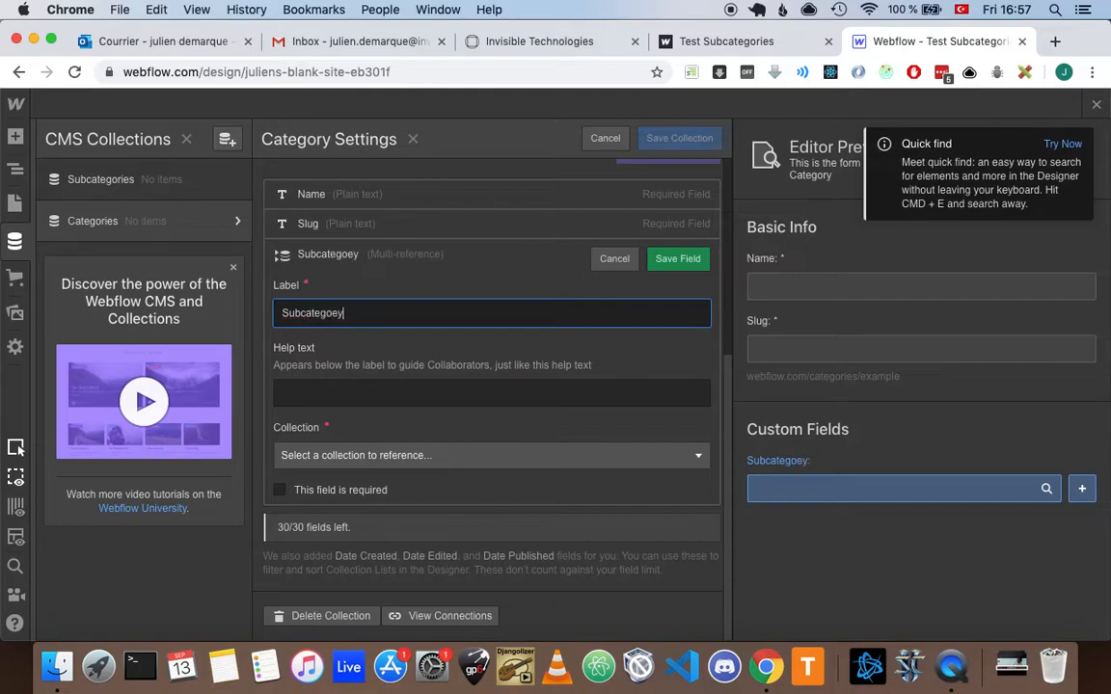
type("ries")
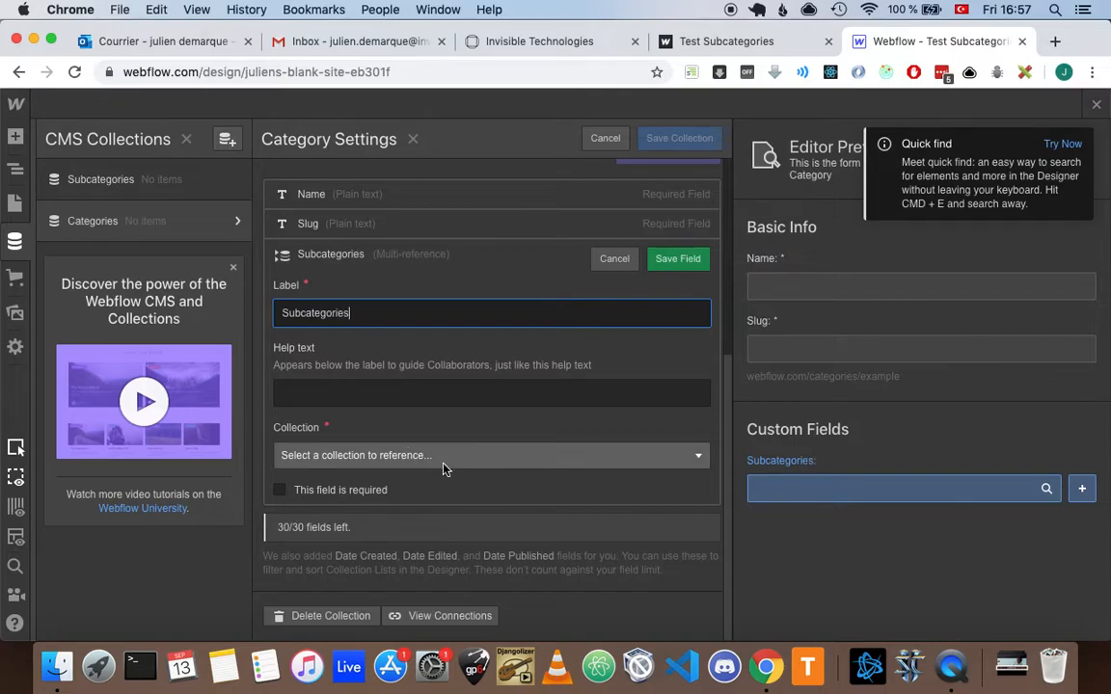
left_click(470, 461)
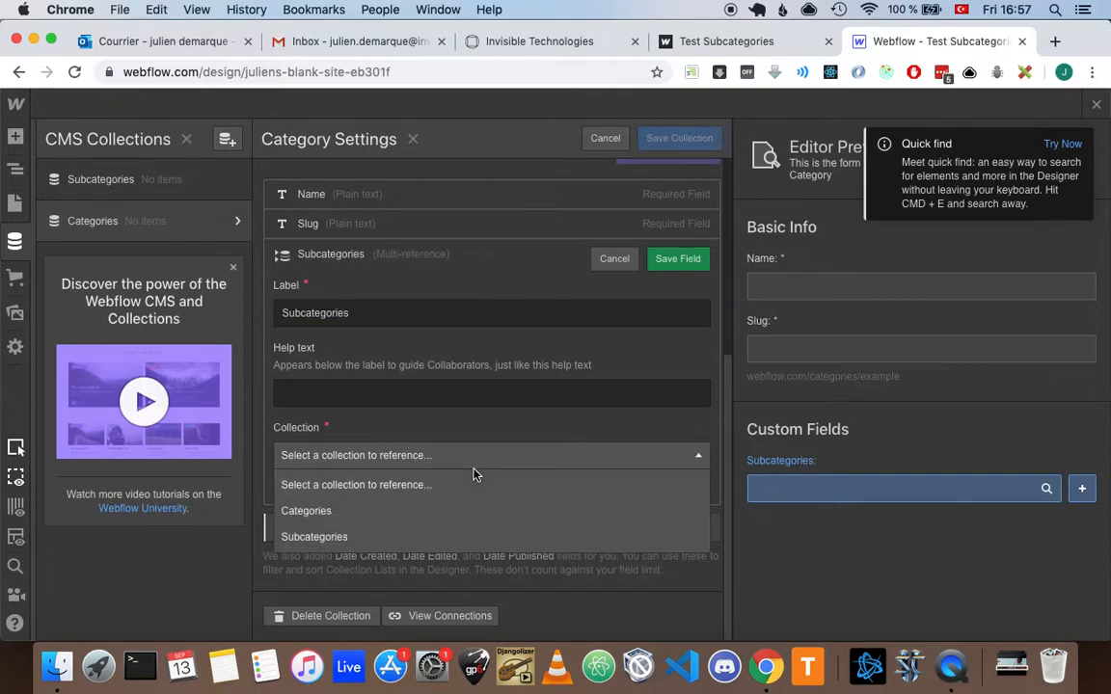
left_click(462, 536)
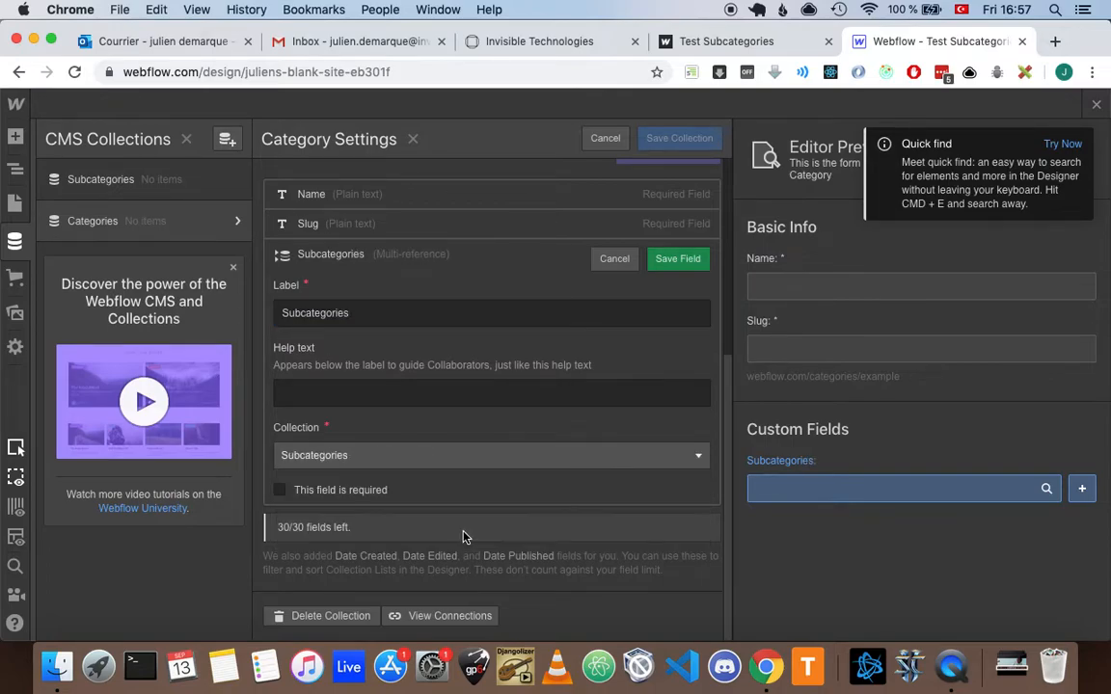
left_click(681, 258)
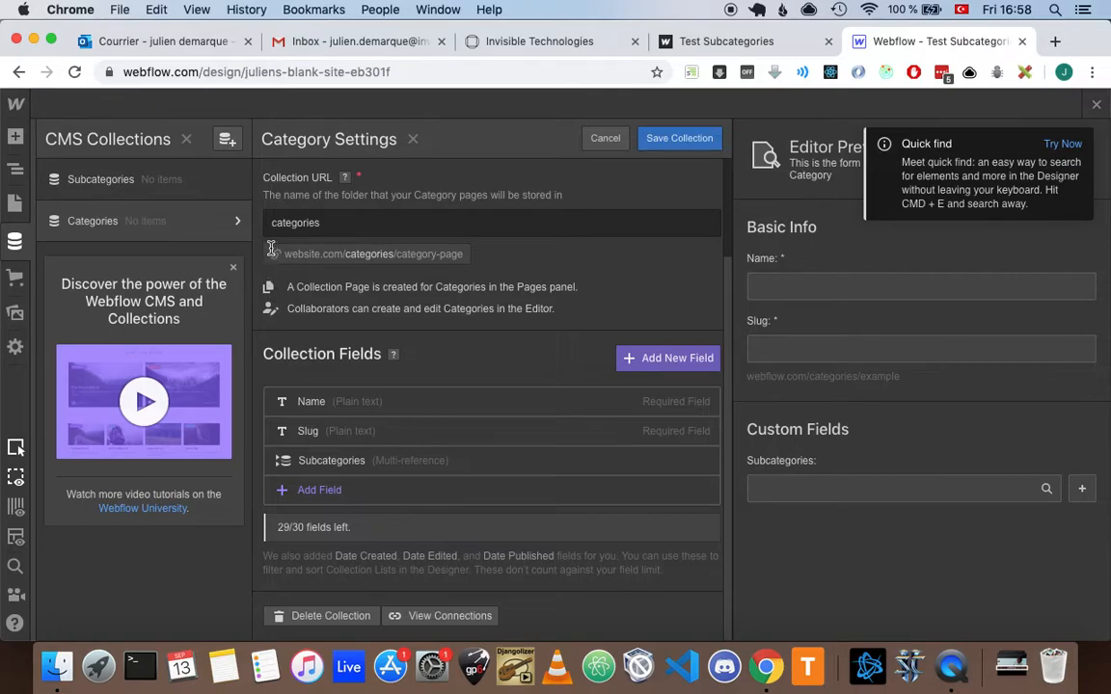
Save the changes to Categories and start a new collection with Blogposts as its collection URL.
left_click(226, 141)
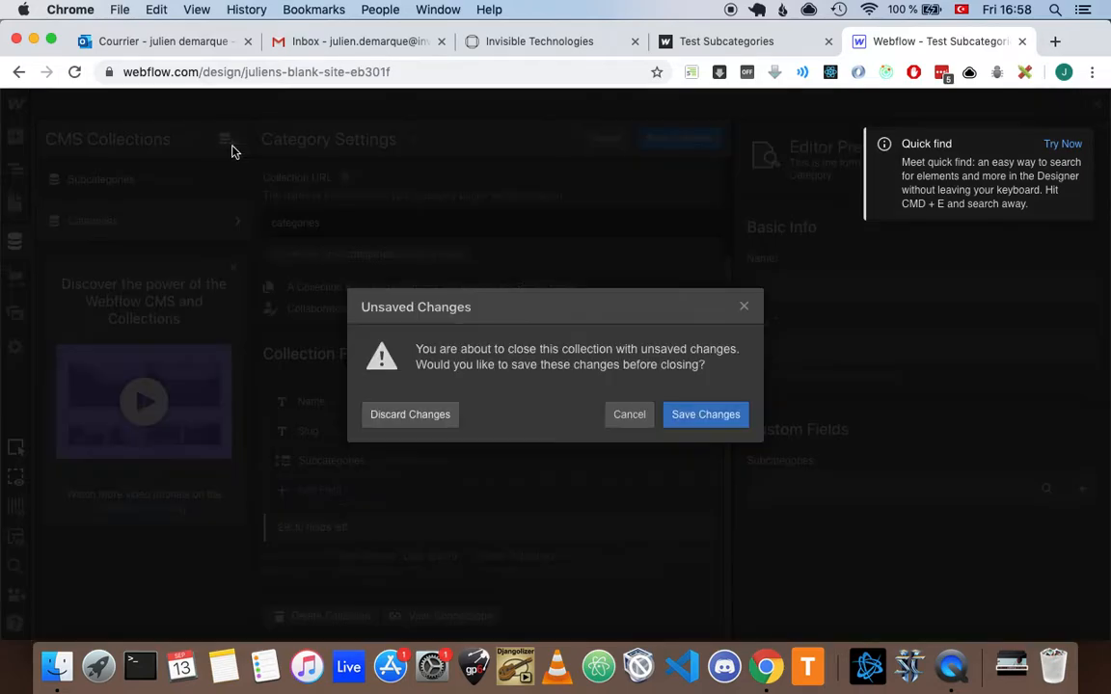
left_click(701, 414)
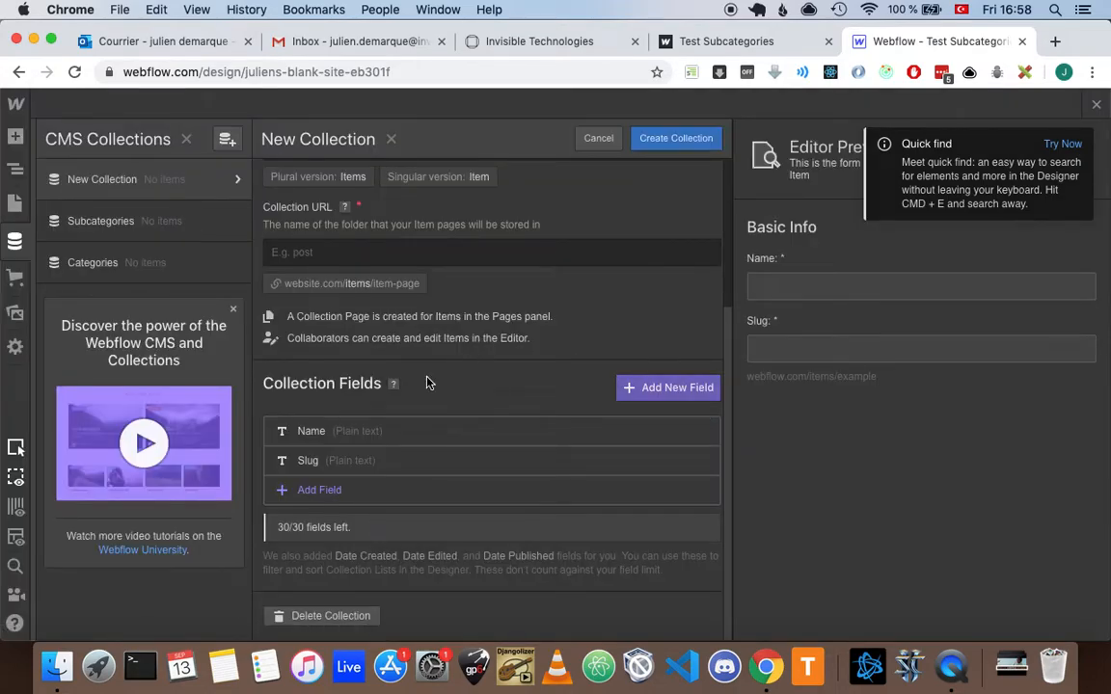
left_click(408, 255)
type("Blogposts")
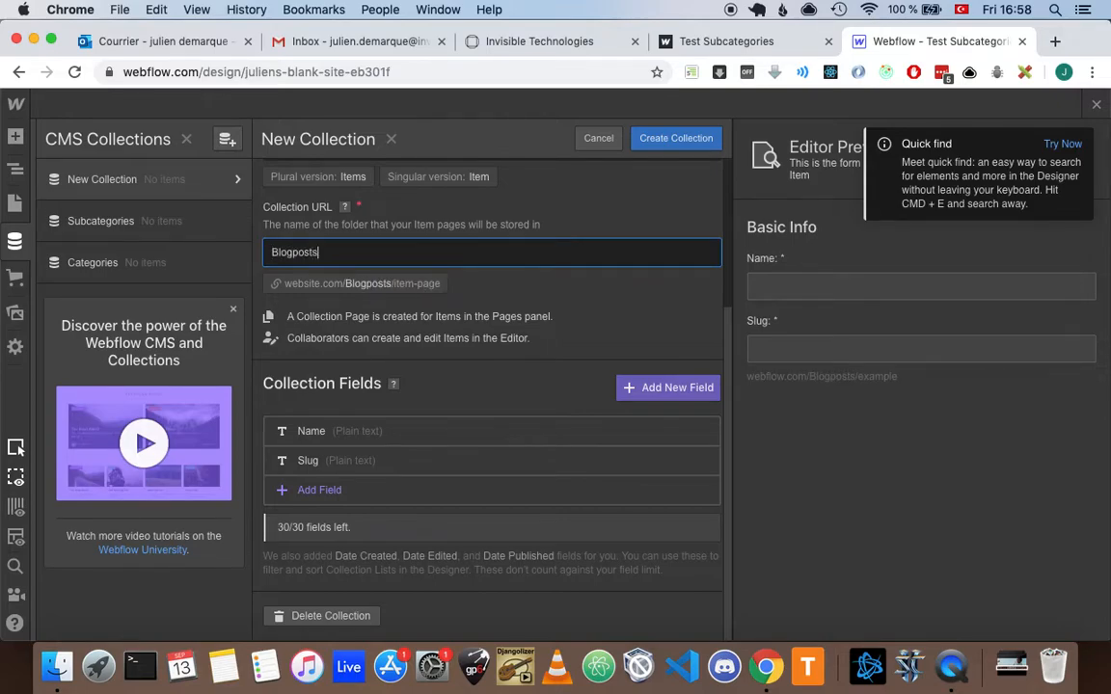
Add a reference field labelled Category to the blog posts collection, pointing to the Categories collection.
left_click(637, 389)
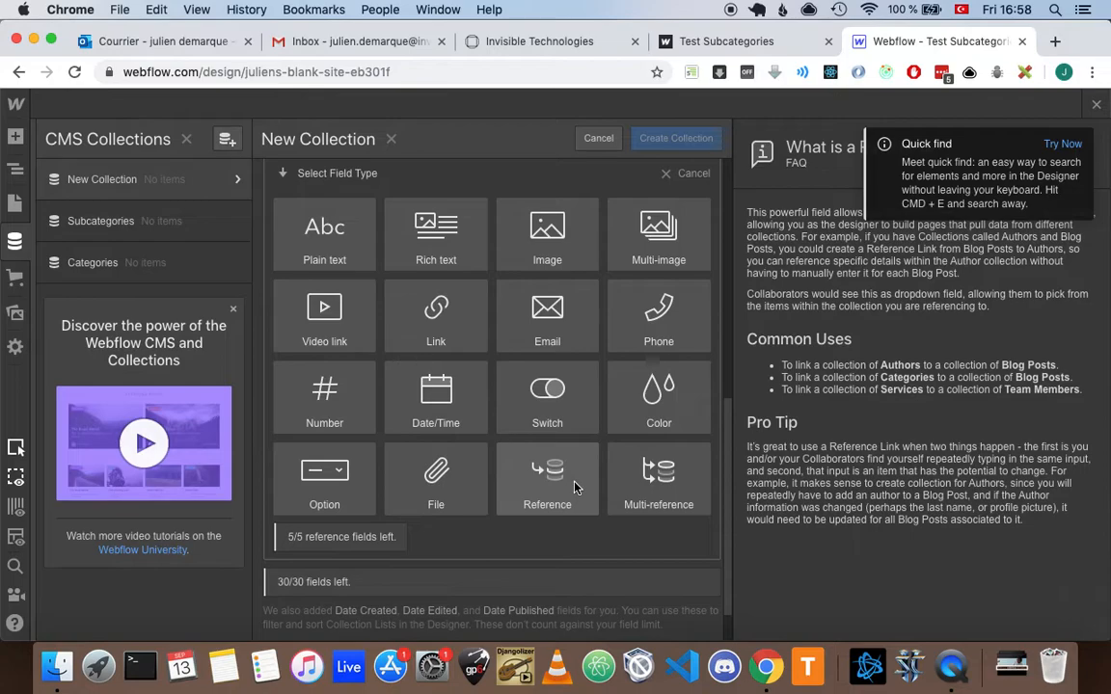
left_click(575, 488)
type("Cater")
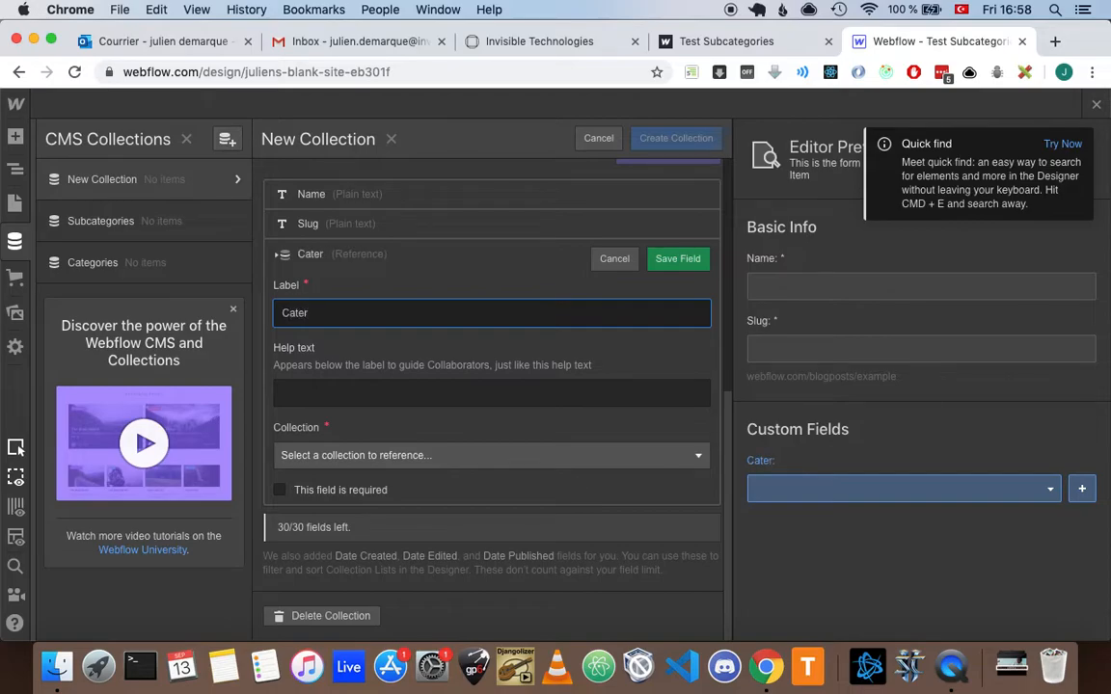
key("BackSpace")
type("gory")
left_click(654, 456)
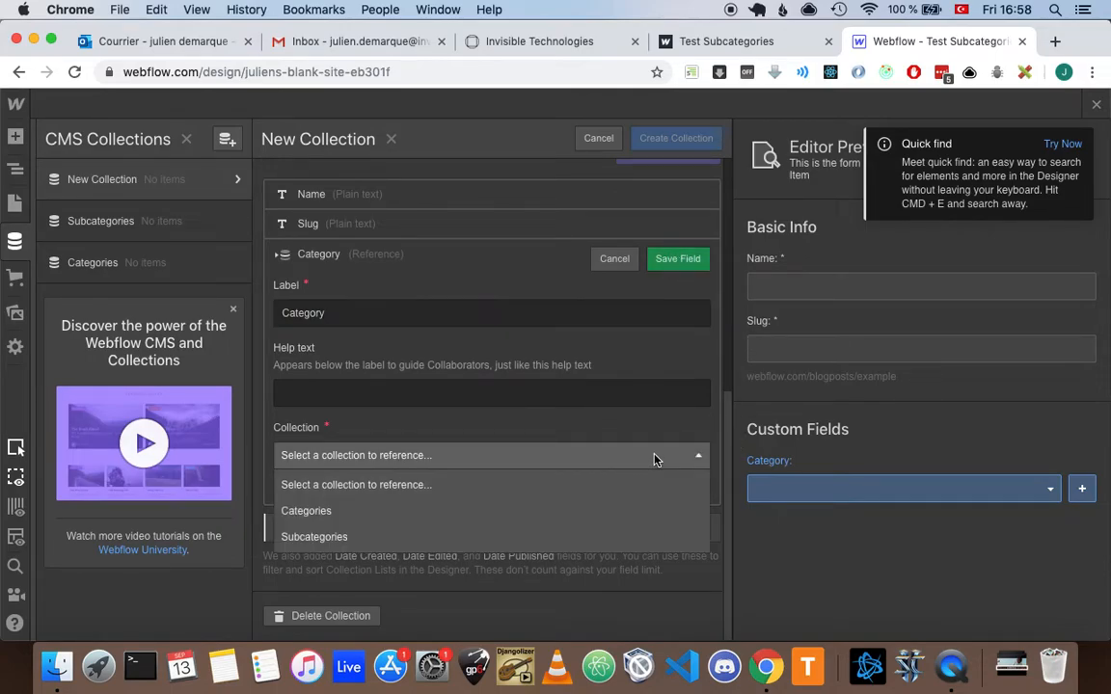
left_click(618, 512)
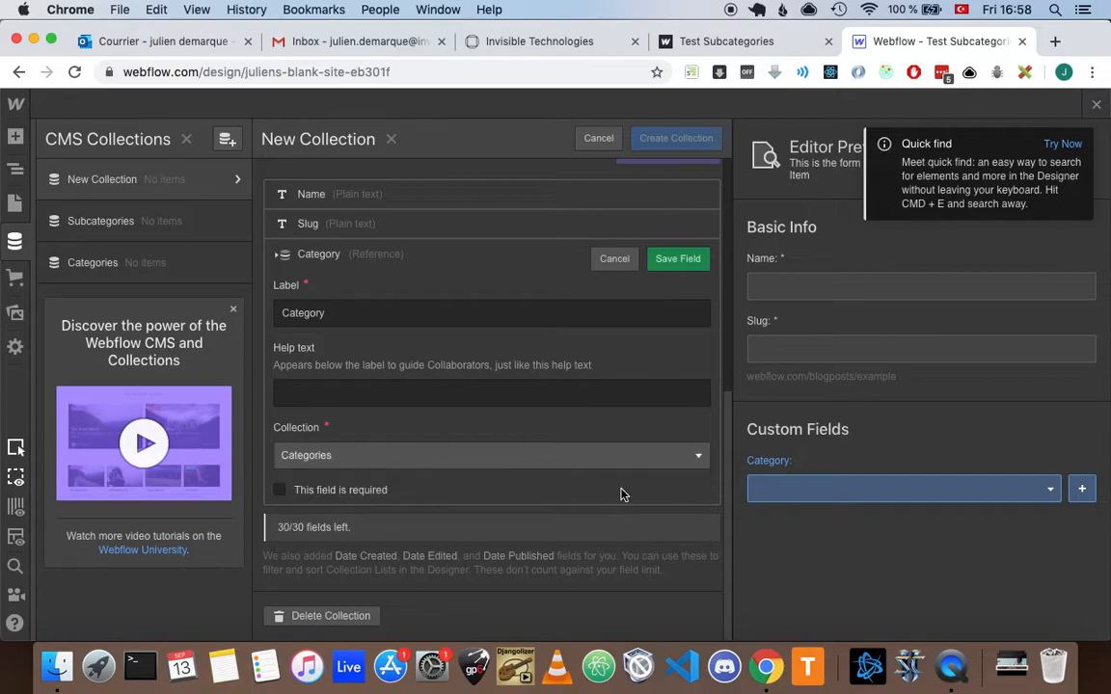
left_click(683, 266)
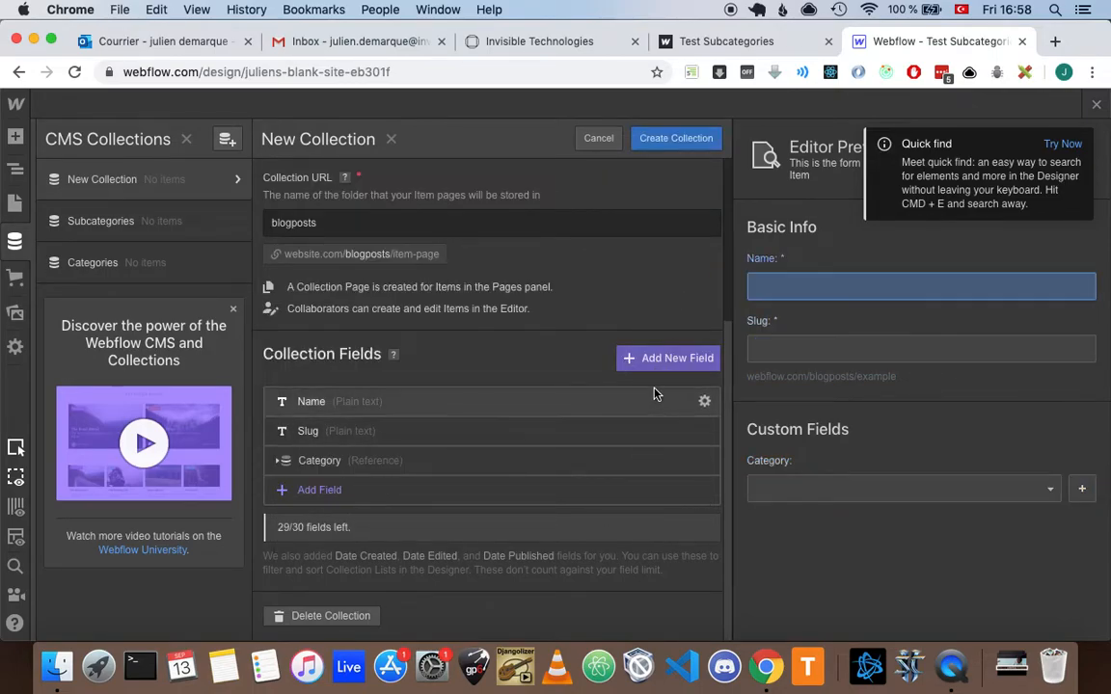
Add a reference field labelled Subcategory to the blog posts collection, pointing to the Subcategories collection.
left_click(671, 368)
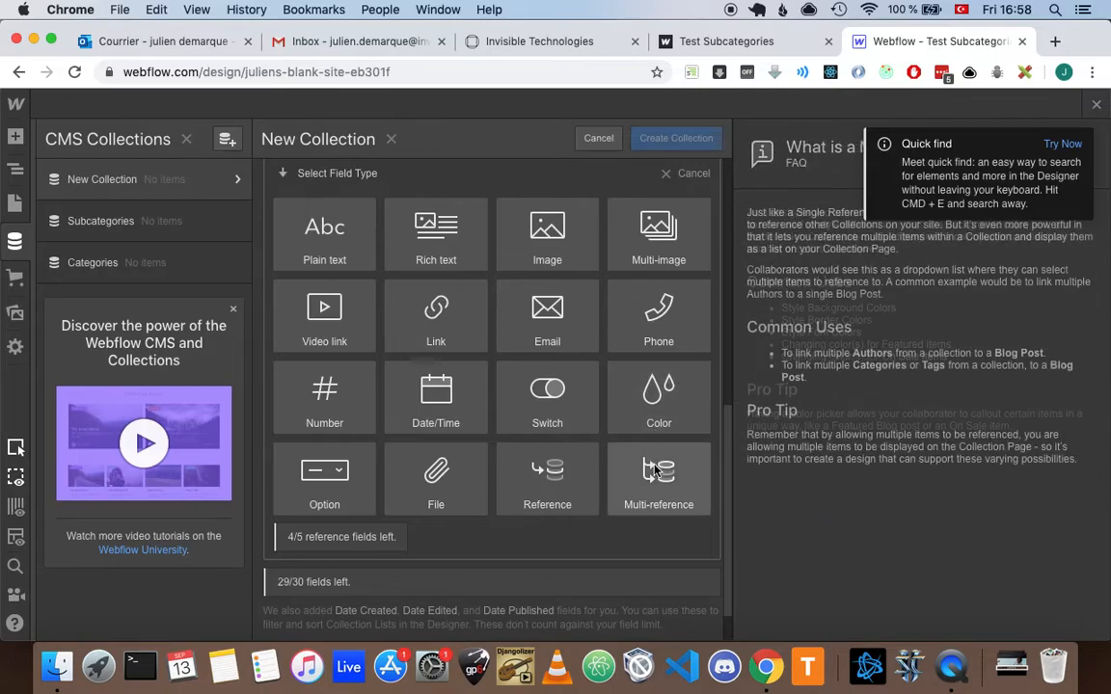
left_click(547, 477)
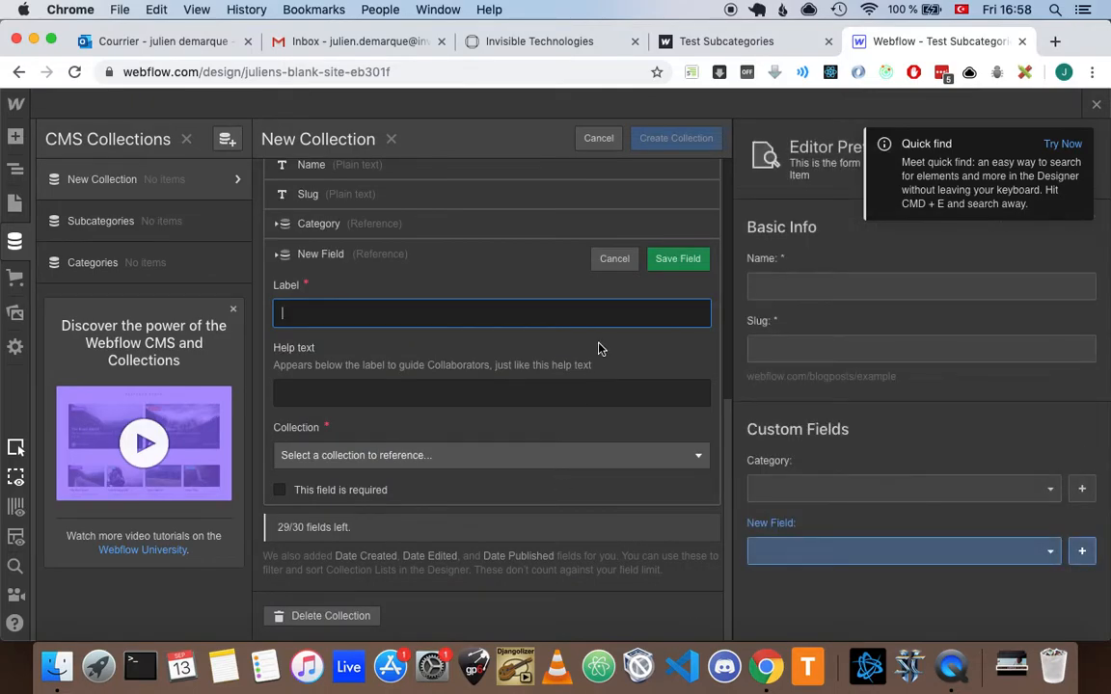
type("Subcate")
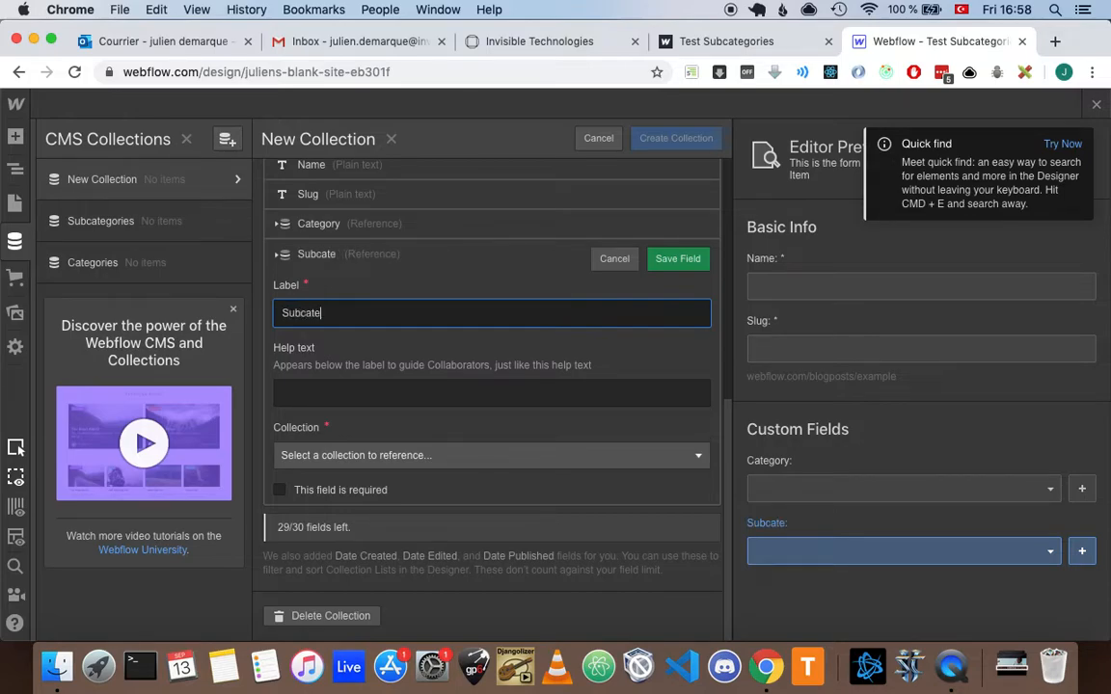
type("gory")
left_click(543, 453)
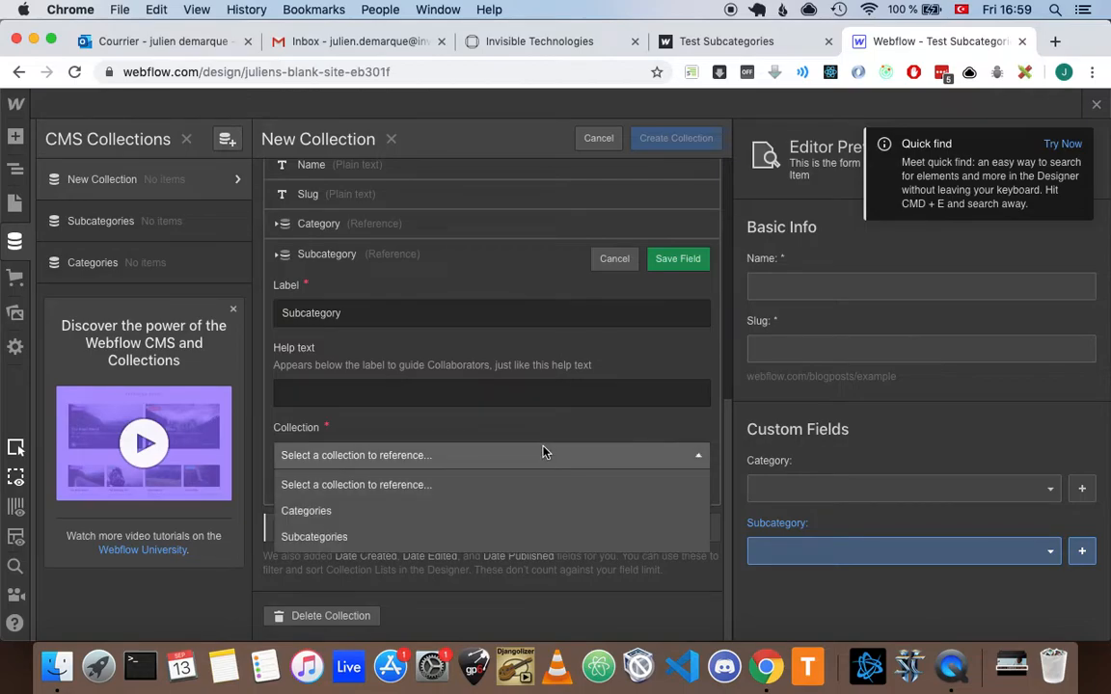
left_click(488, 534)
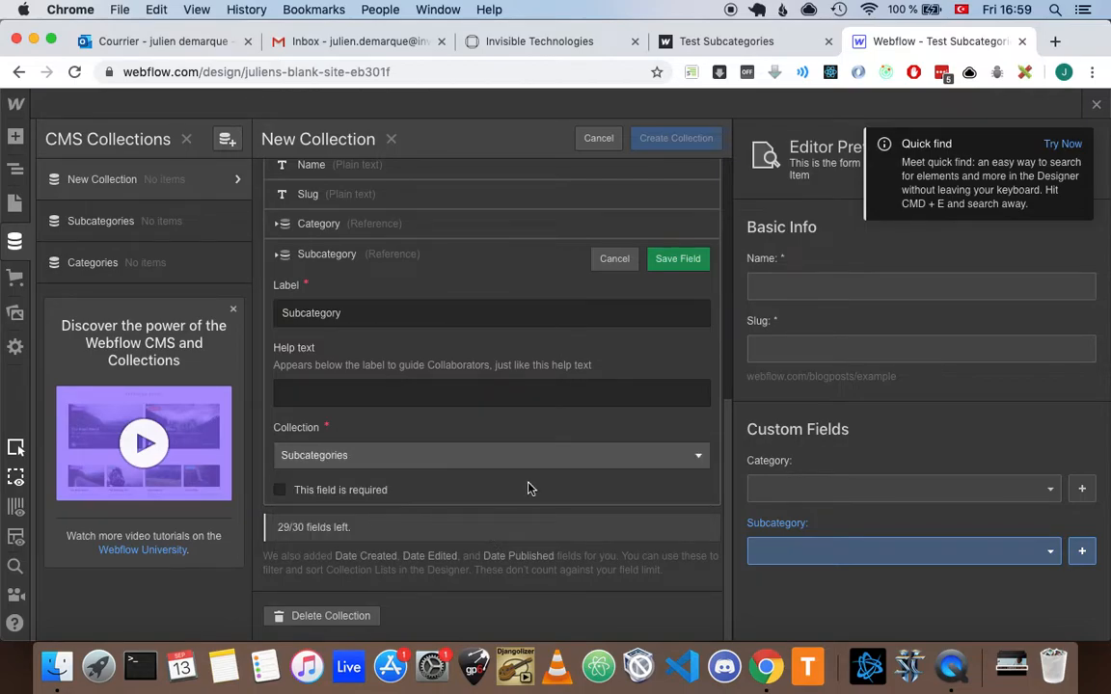
left_click(678, 259)
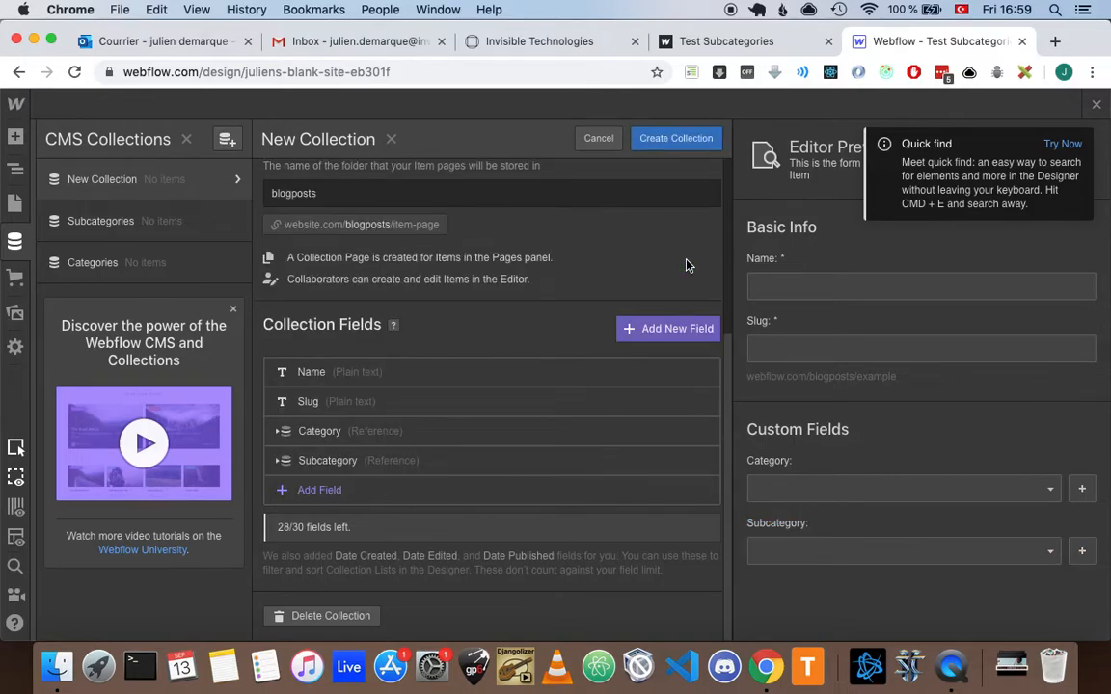
Name the new collection Blogposts and create it.
left_click(150, 269)
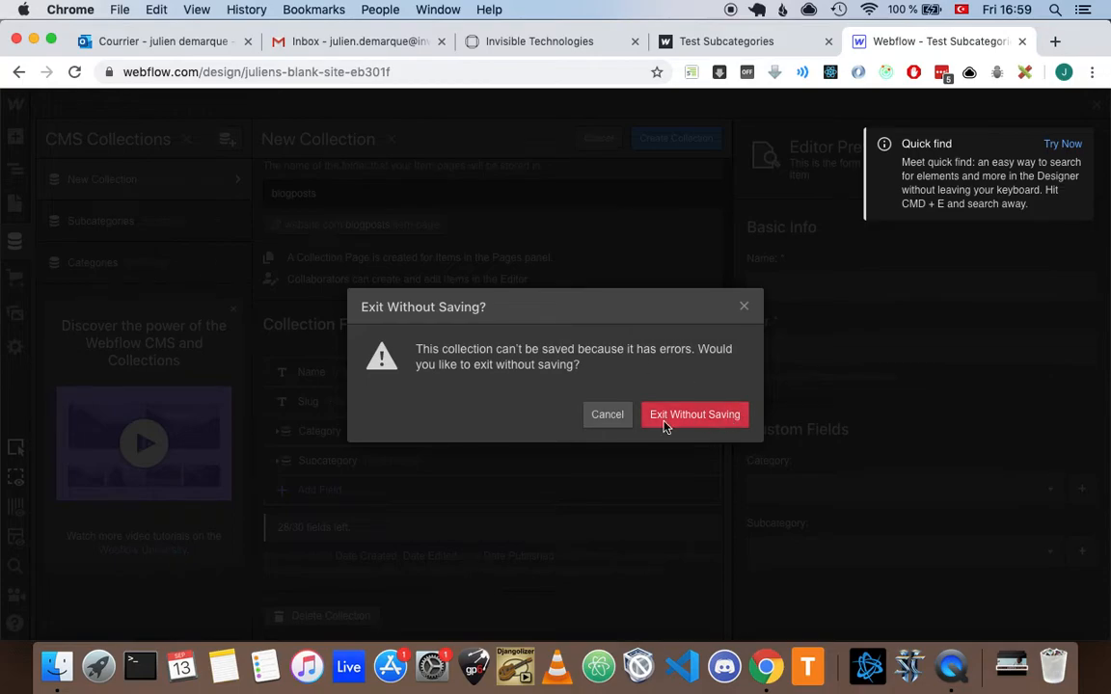
left_click(615, 416)
scroll(398, 360, "up", 3)
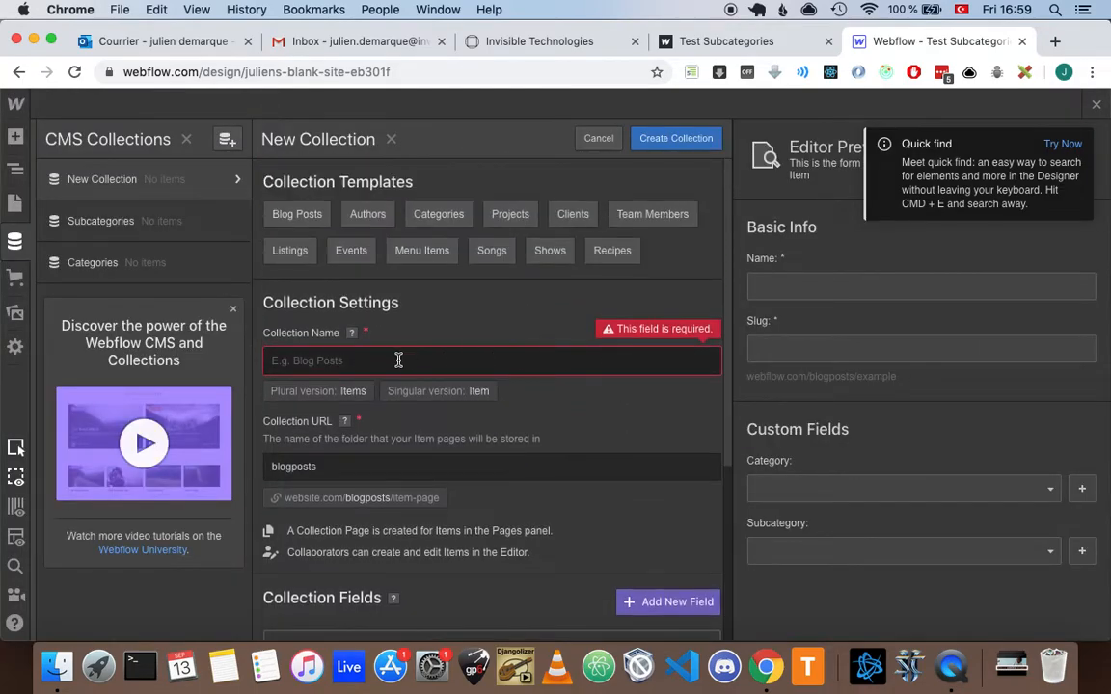
left_click(390, 361)
type("Bl")
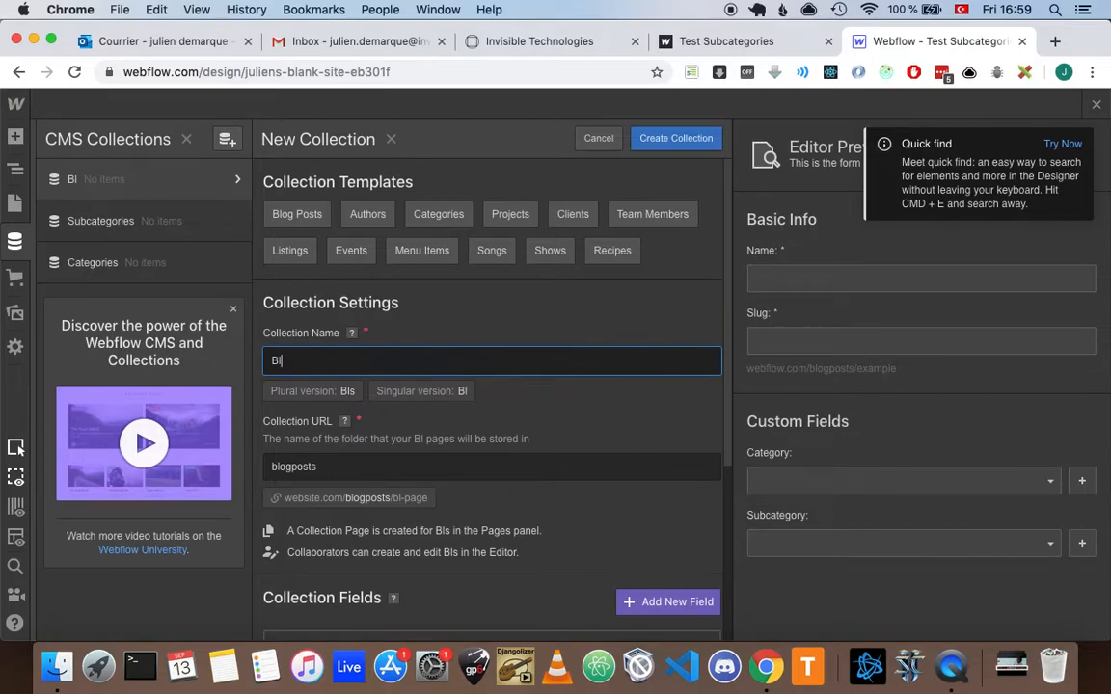
type("ogposts")
left_click(625, 328)
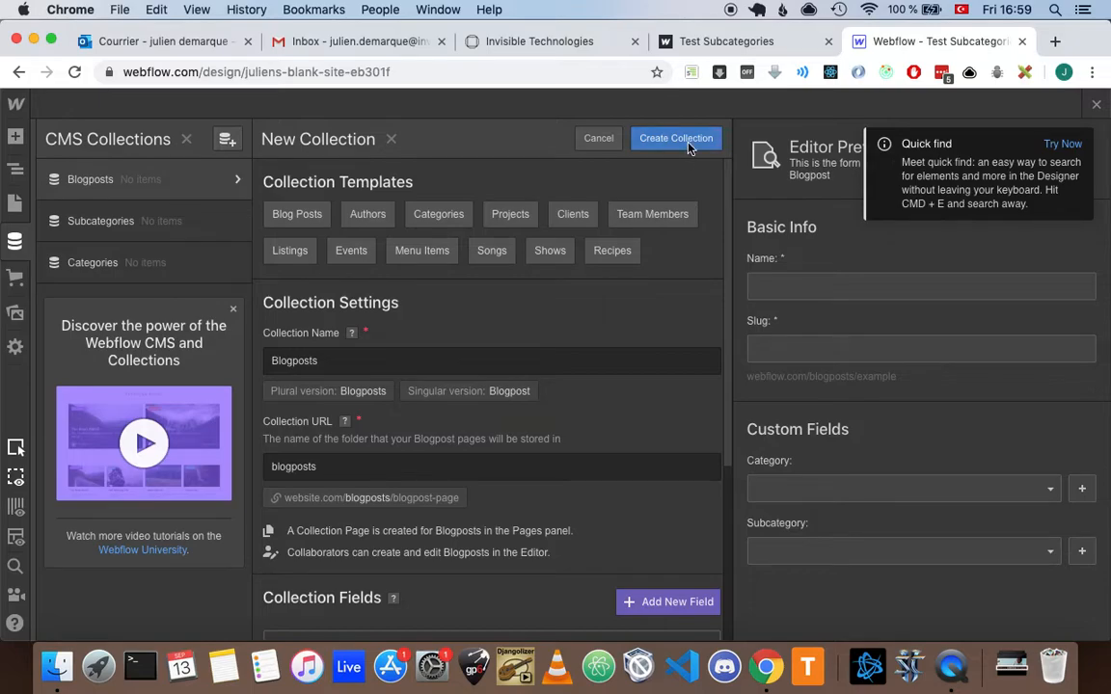
scroll(608, 489, "down", 5)
scroll(607, 489, "up", 5)
left_click(680, 137)
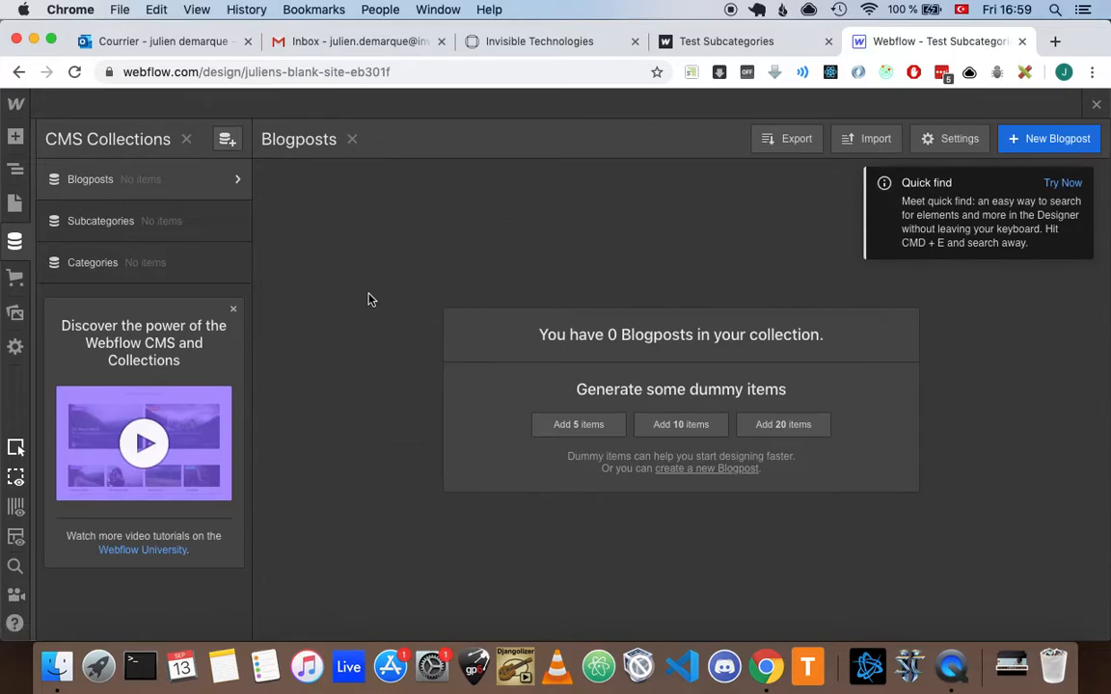
Create a category named Dolorem in the Categories collection, checking the published test site for the example name.
left_click(168, 264)
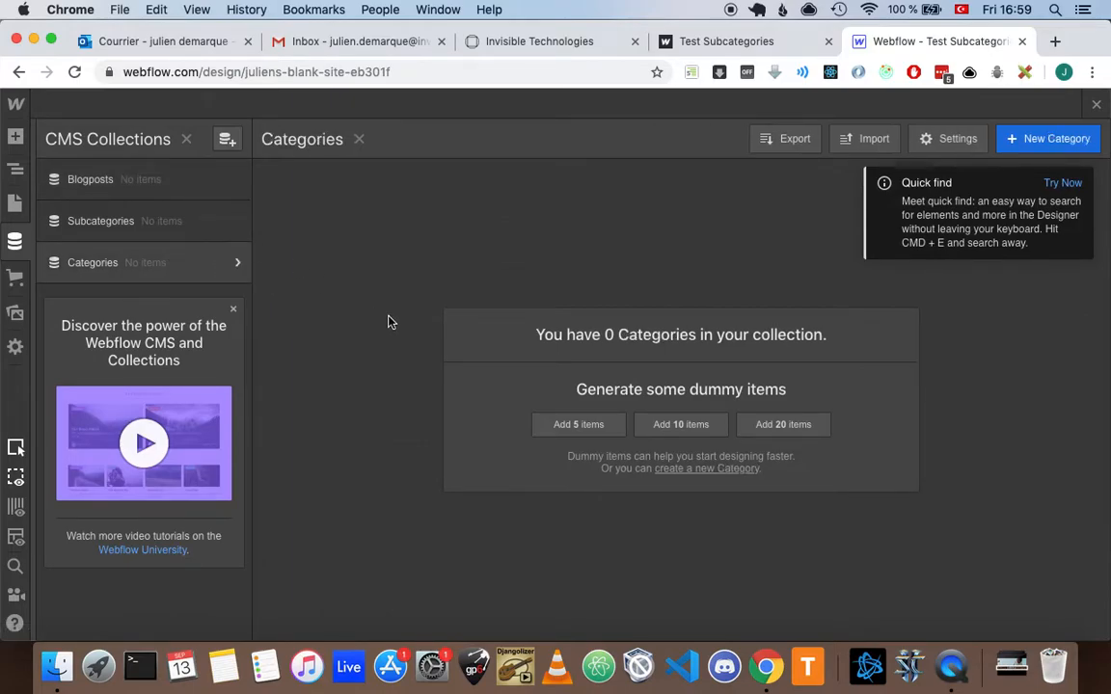
left_click(1017, 141)
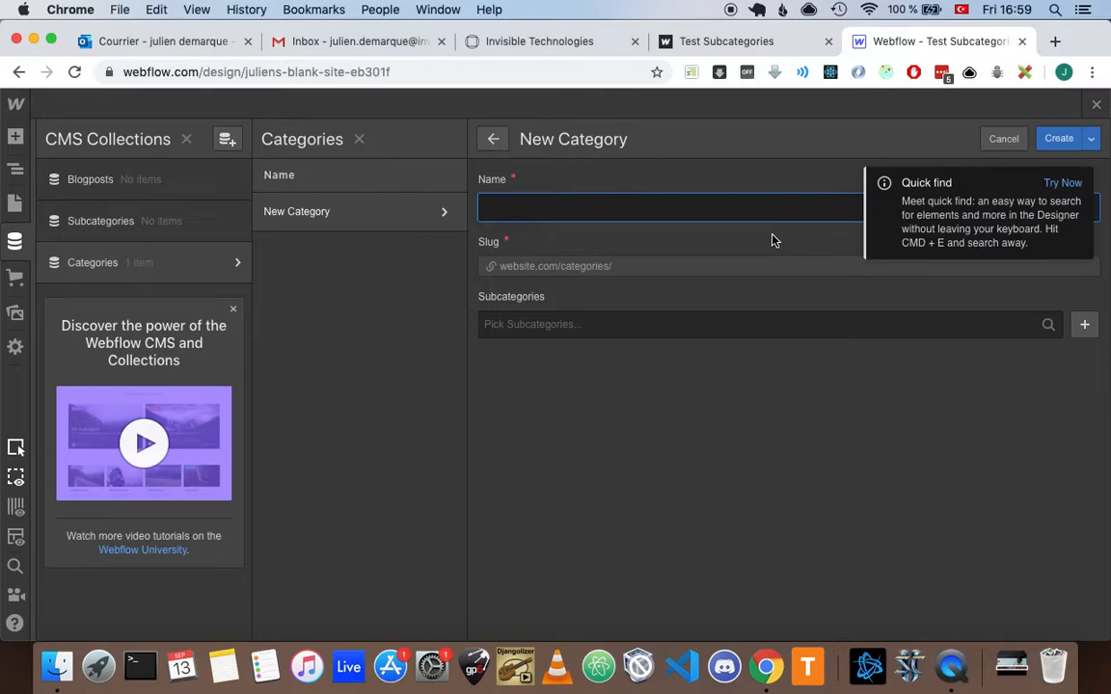
left_click(733, 43)
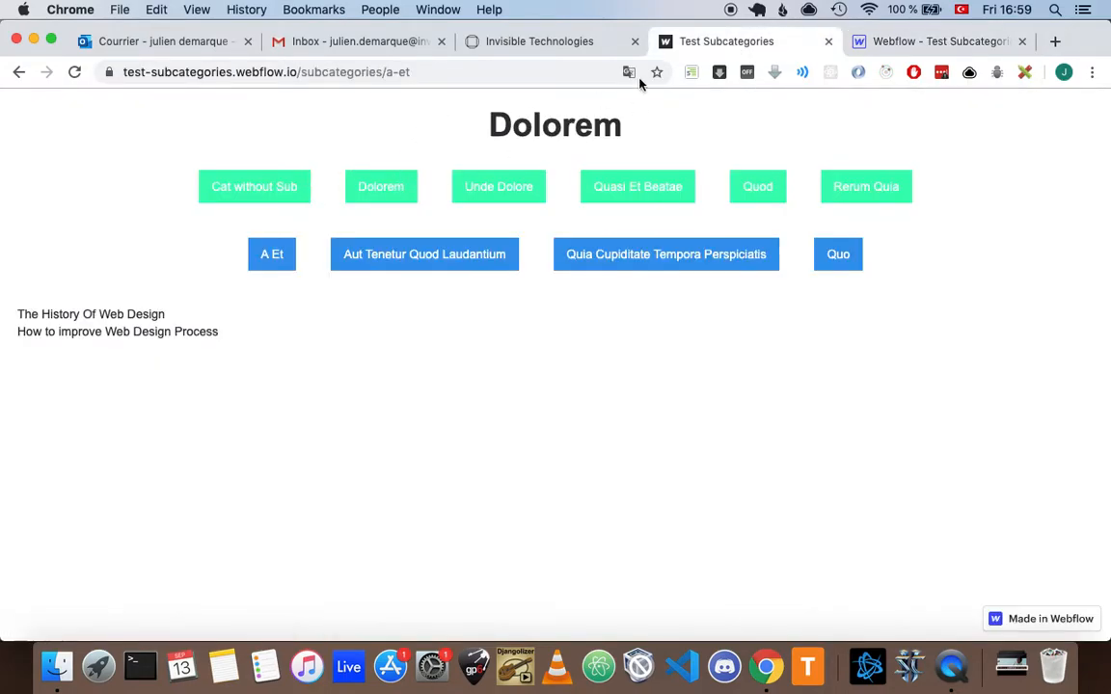
left_click(898, 43)
type("Dolorem")
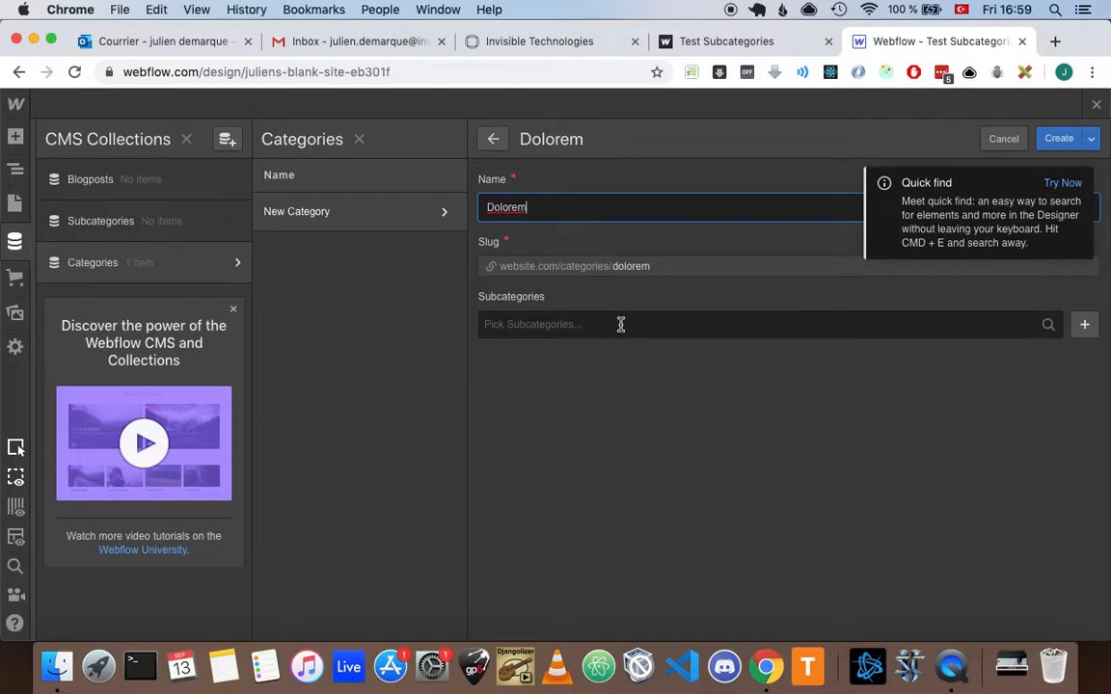
left_click(1052, 140)
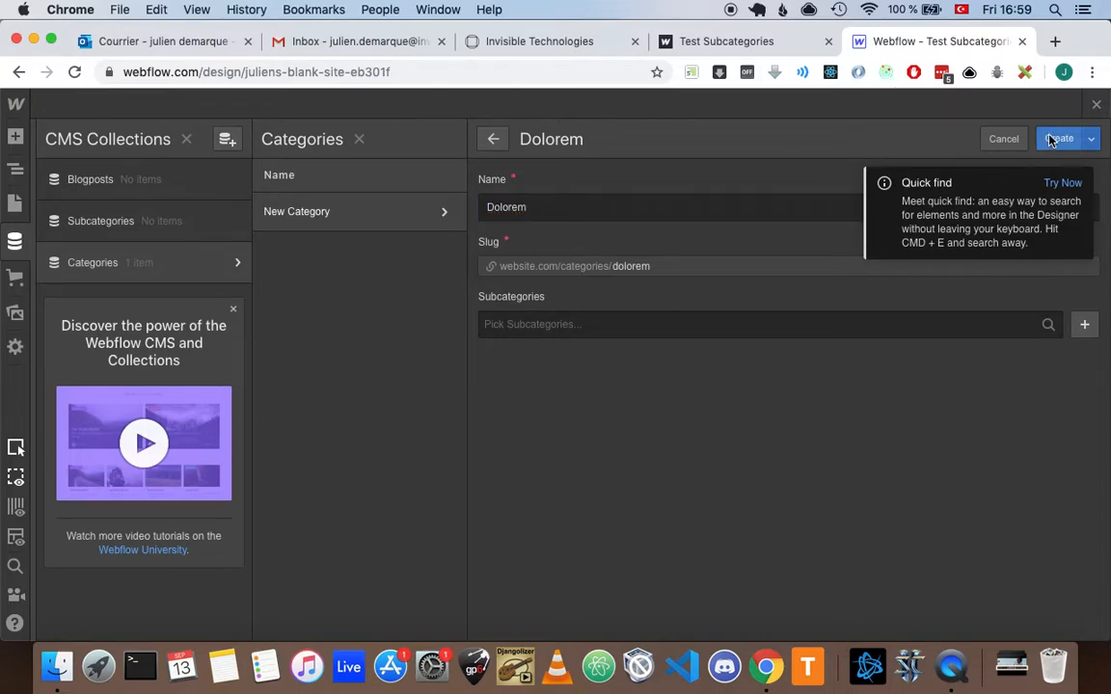
Check the published test site for another category name, and create a category named Quod.
left_click(691, 46)
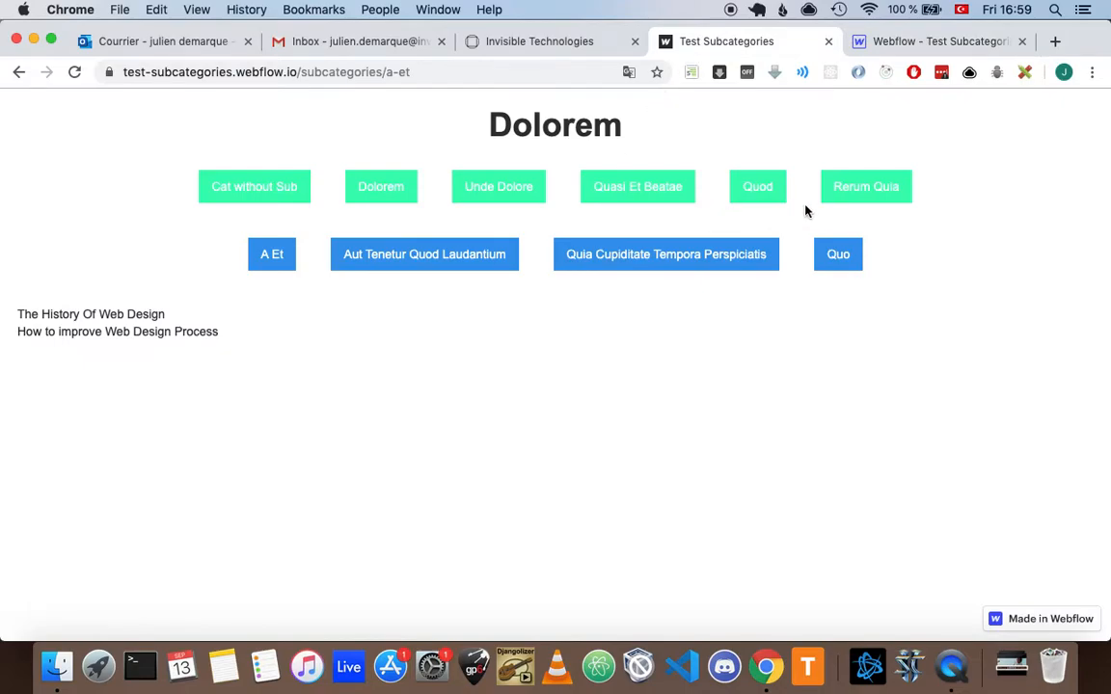
left_click(893, 36)
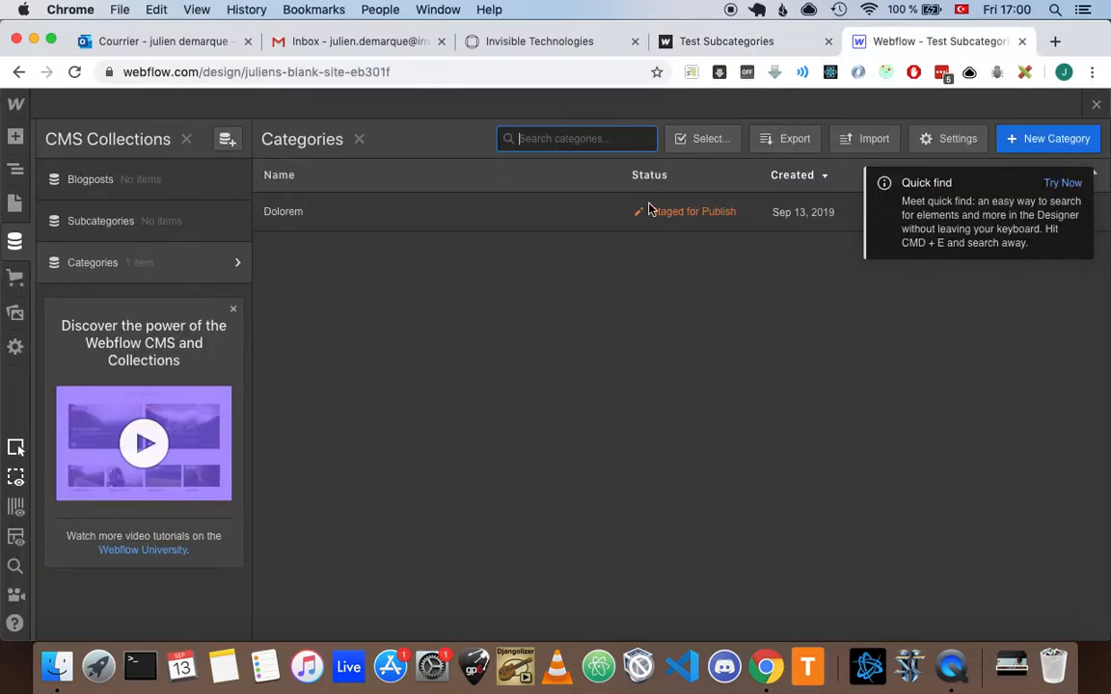
left_click(1054, 139)
type("Quod")
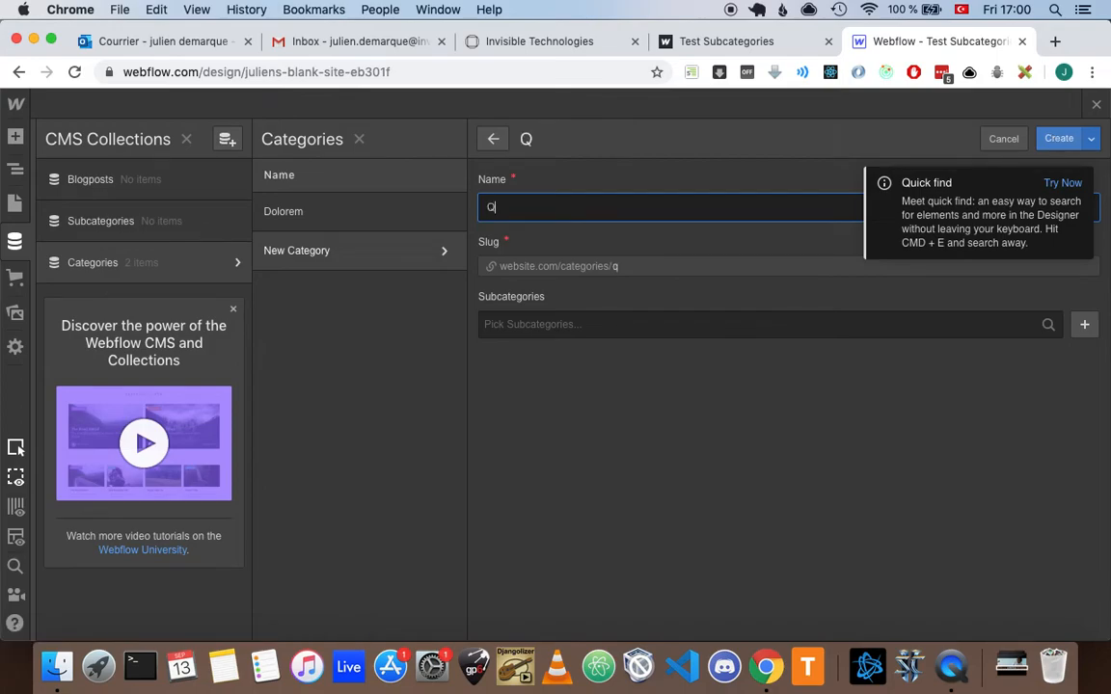
left_click(1056, 137)
Generate 5 dummy items in the Subcategories collection.
left_click(164, 225)
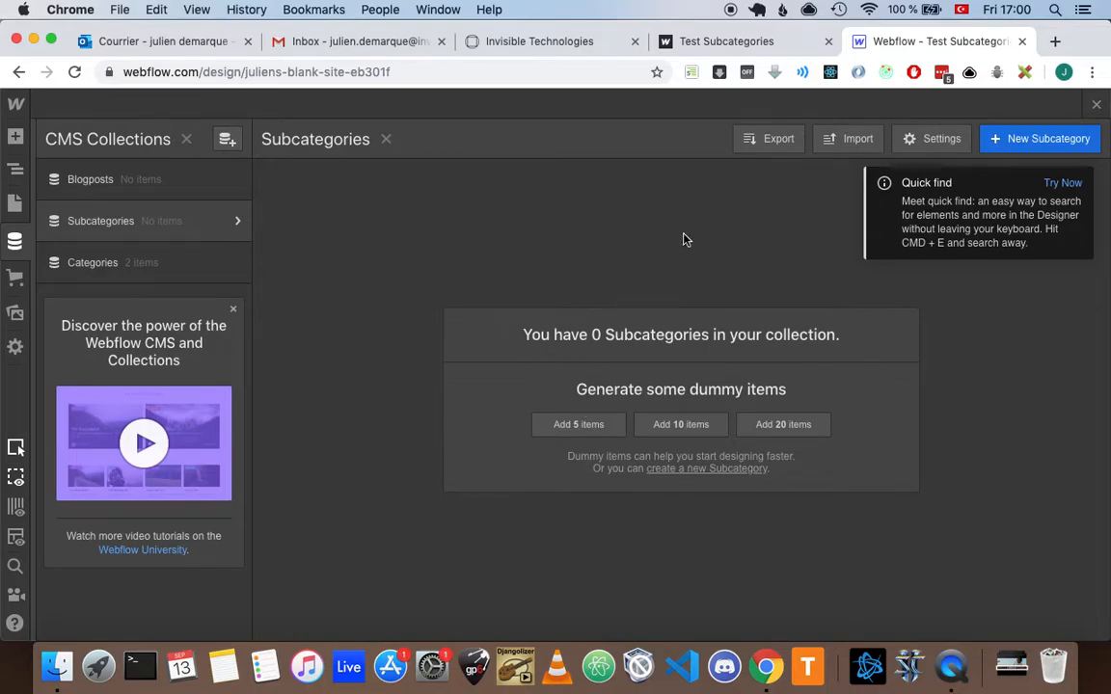
left_click(573, 428)
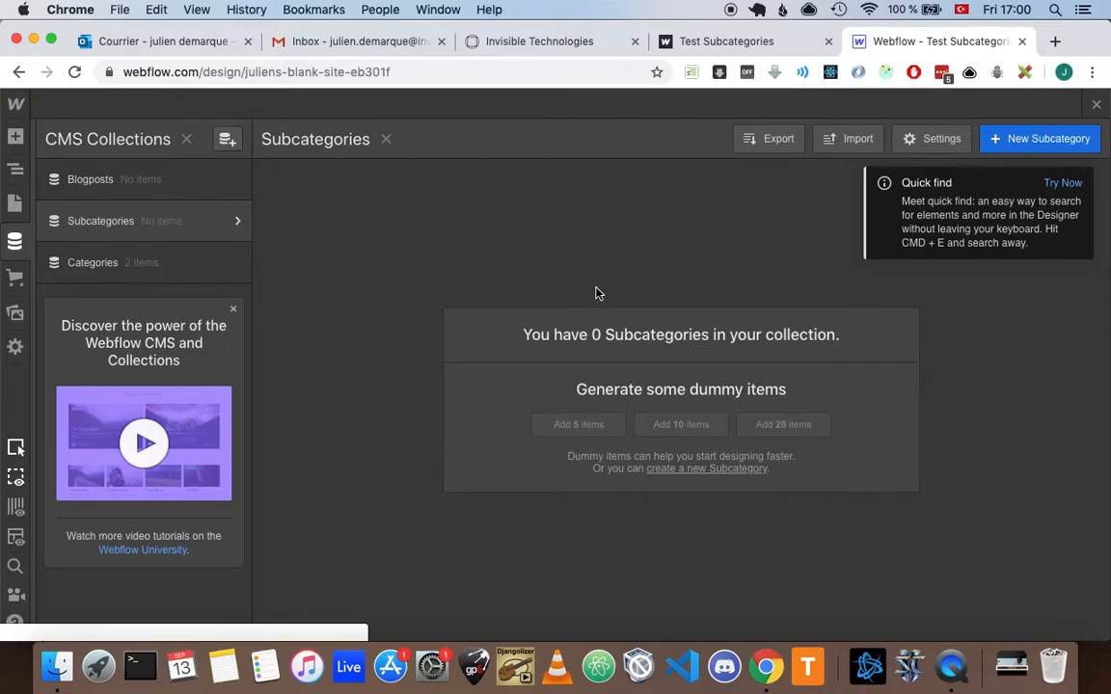
Examine each generated subcategory to see which category it belongs to.
left_click(490, 226)
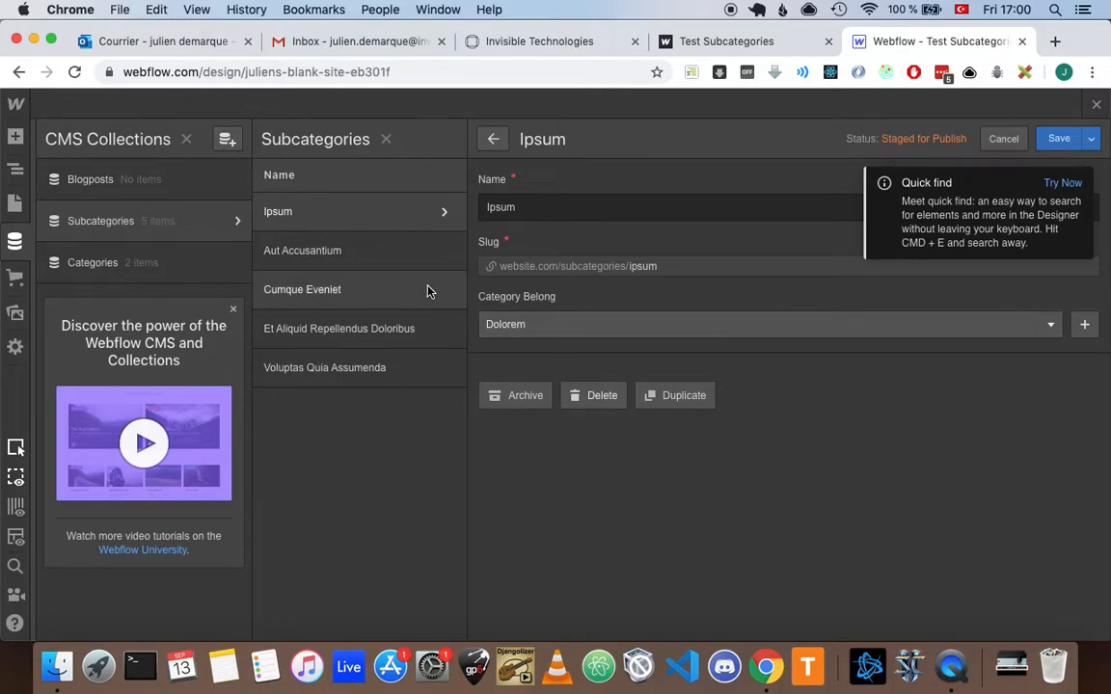
left_click(364, 256)
left_click(361, 301)
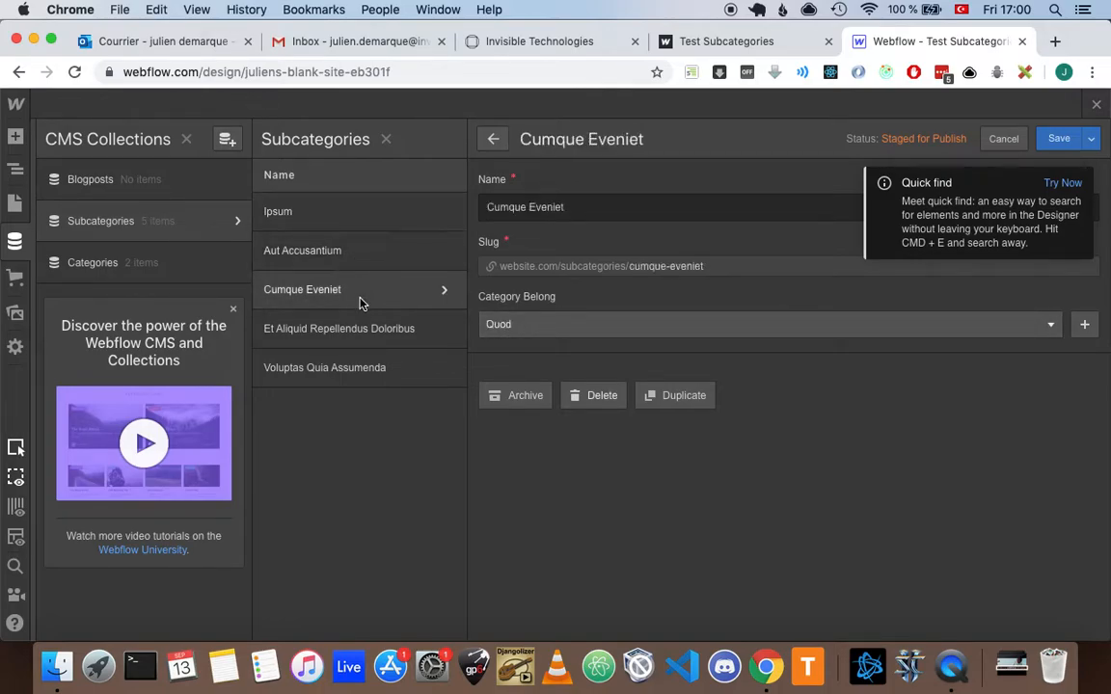
left_click(359, 339)
left_click(361, 367)
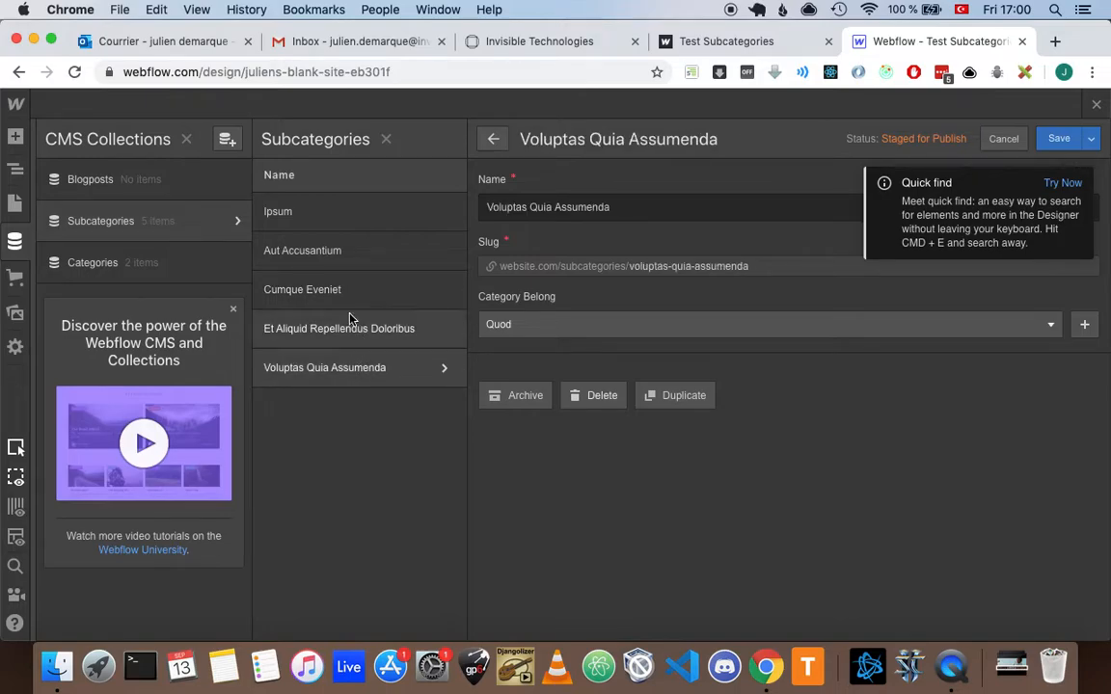
left_click(338, 224)
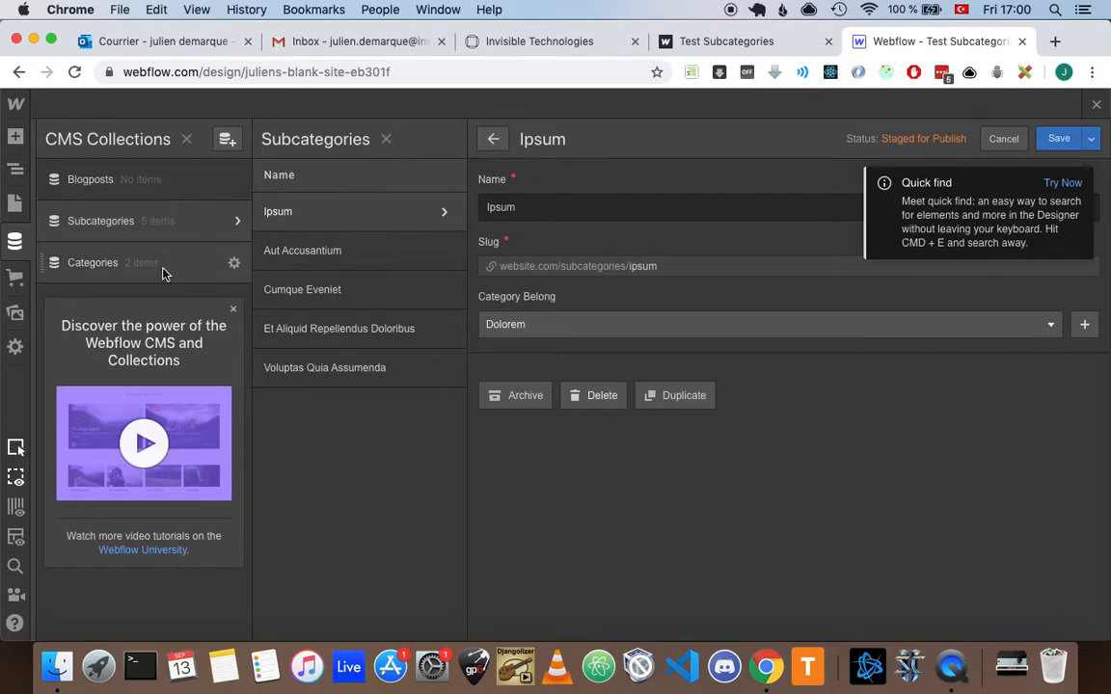
left_click(336, 255)
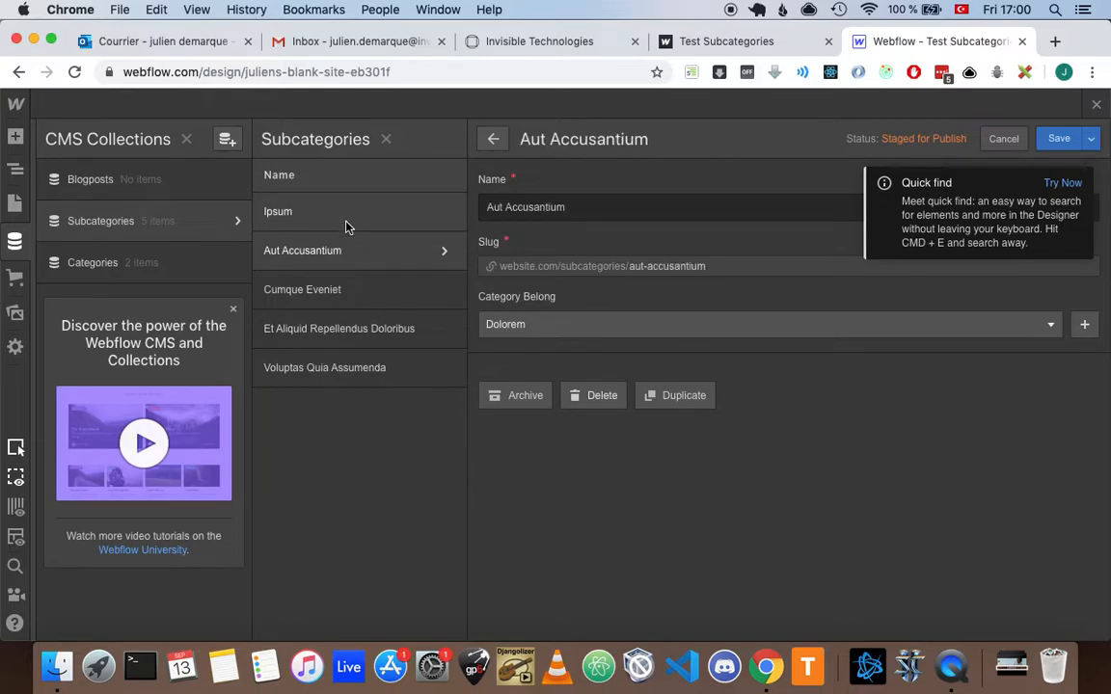
left_click(346, 290)
left_click(349, 338)
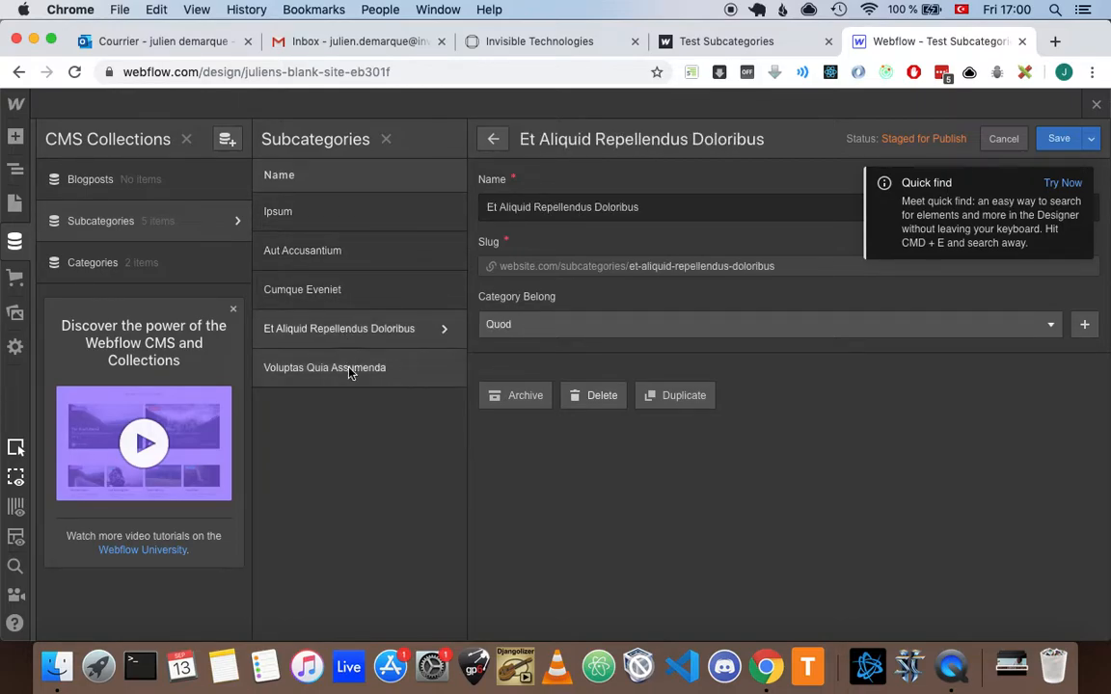
left_click(352, 374)
left_click(344, 220)
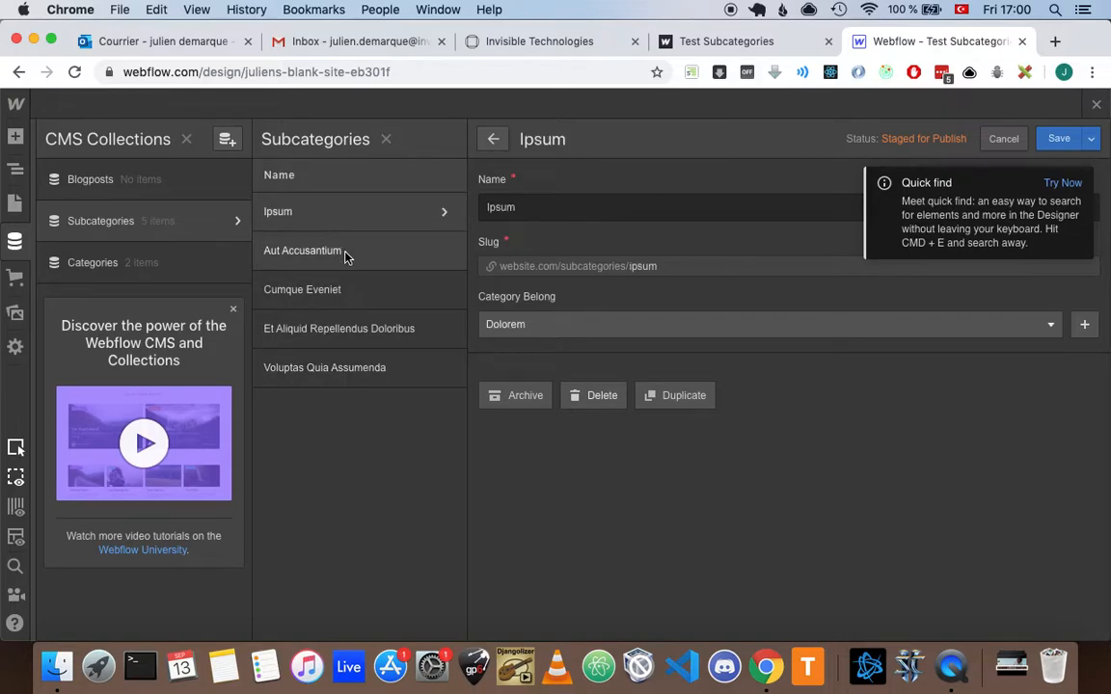
left_click(346, 254)
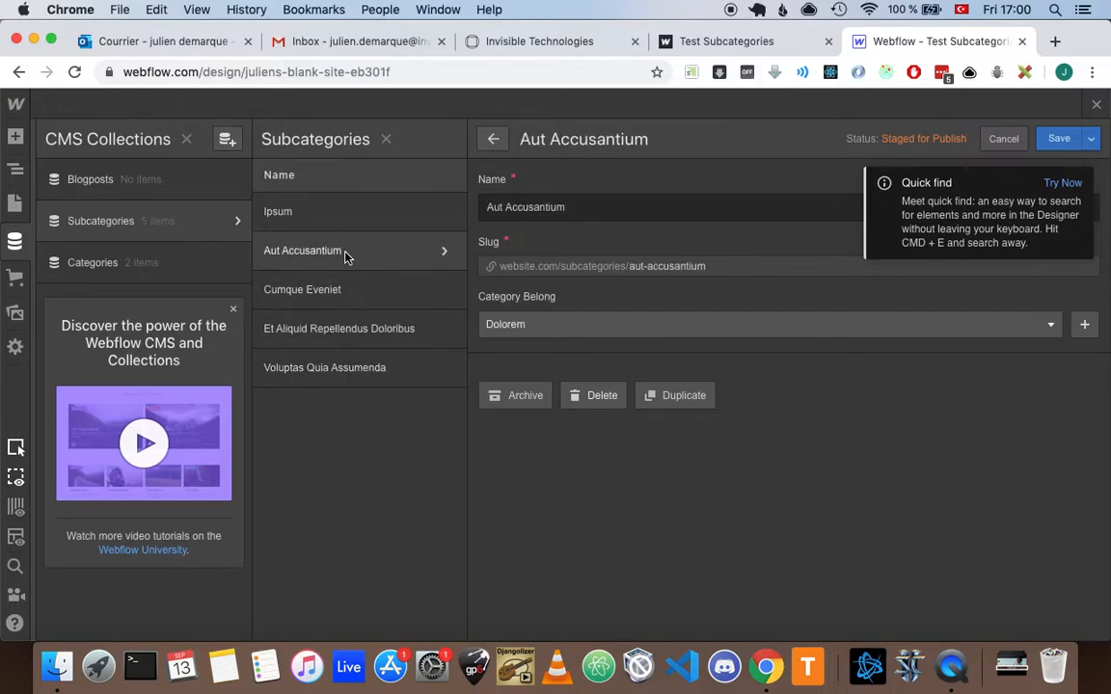
Add the Ipsum and Aut Accusantium subcategories to the Dolorem category and save the changes.
left_click(139, 259)
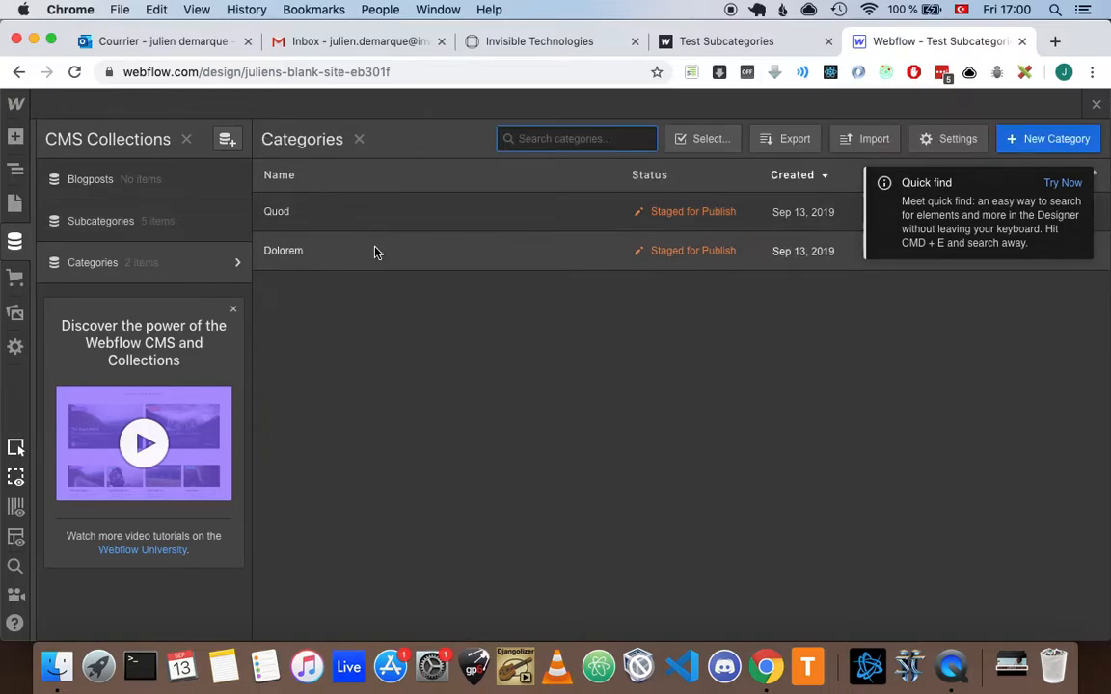
left_click(374, 255)
left_click(513, 325)
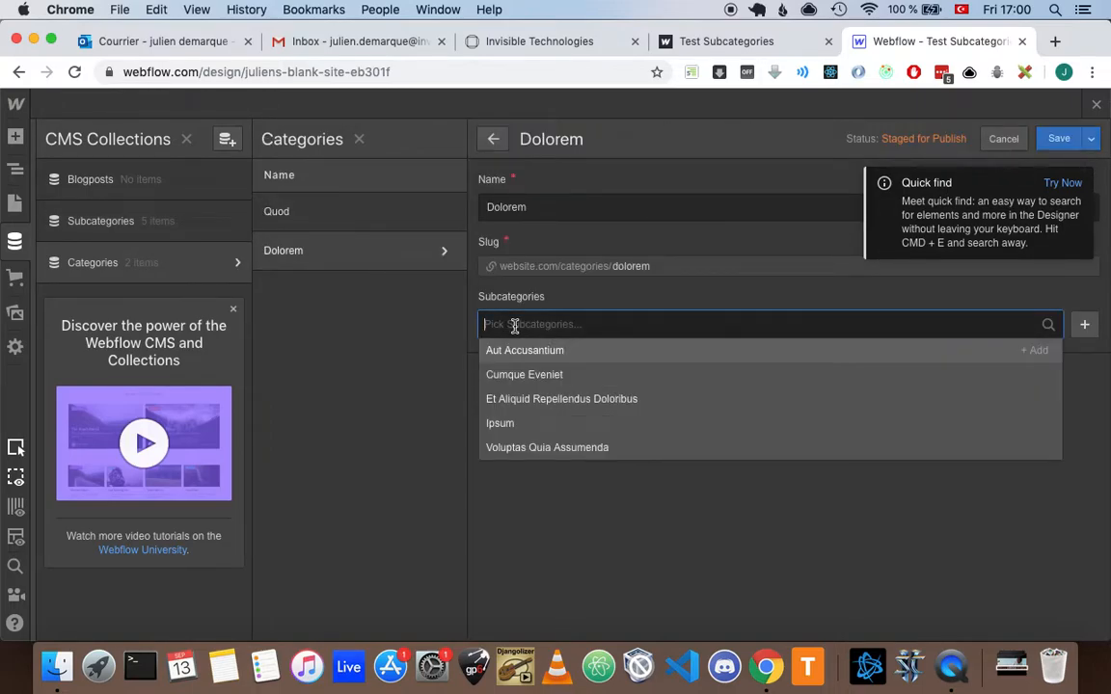
left_click(533, 423)
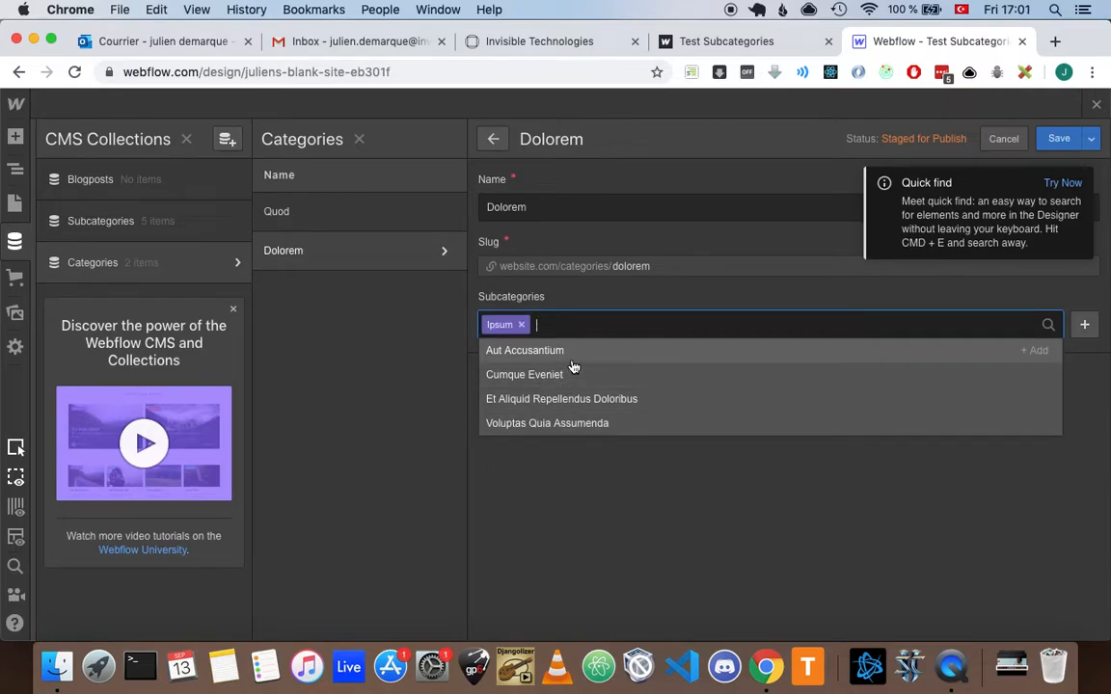
left_click(573, 357)
left_click(617, 480)
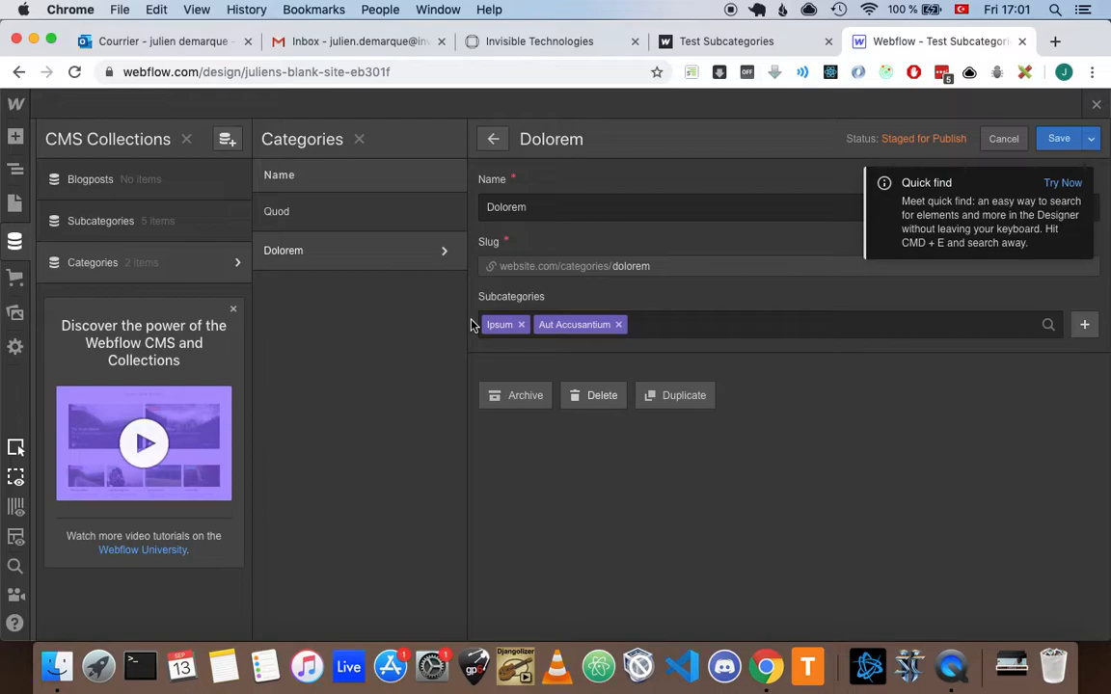
left_click(711, 41)
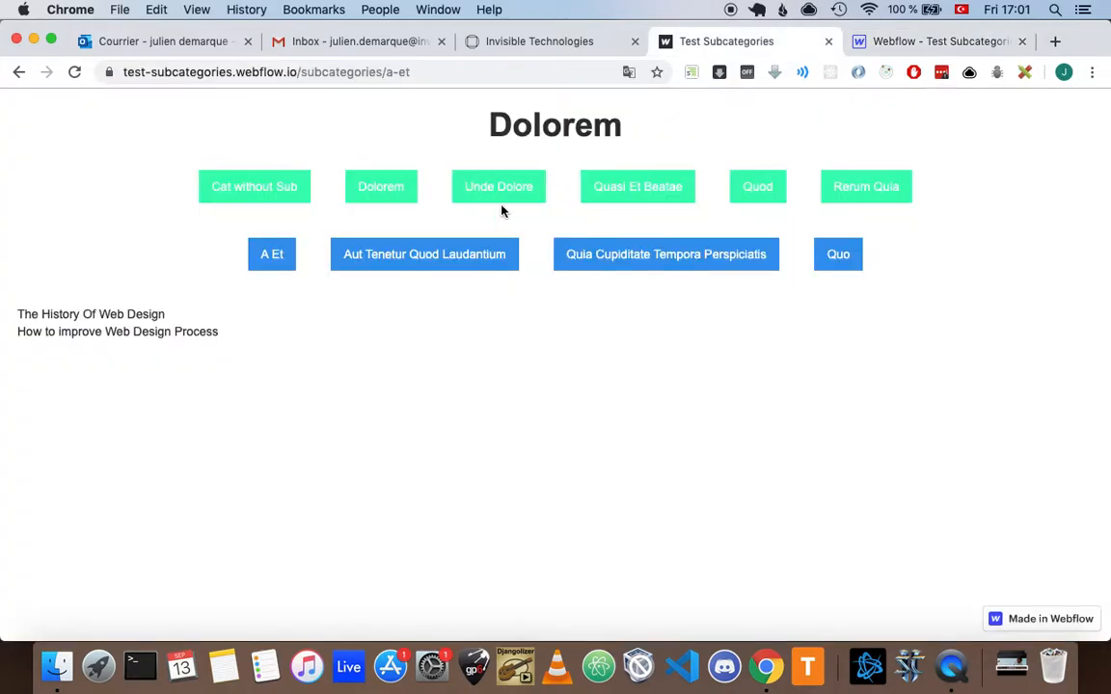
left_click(928, 42)
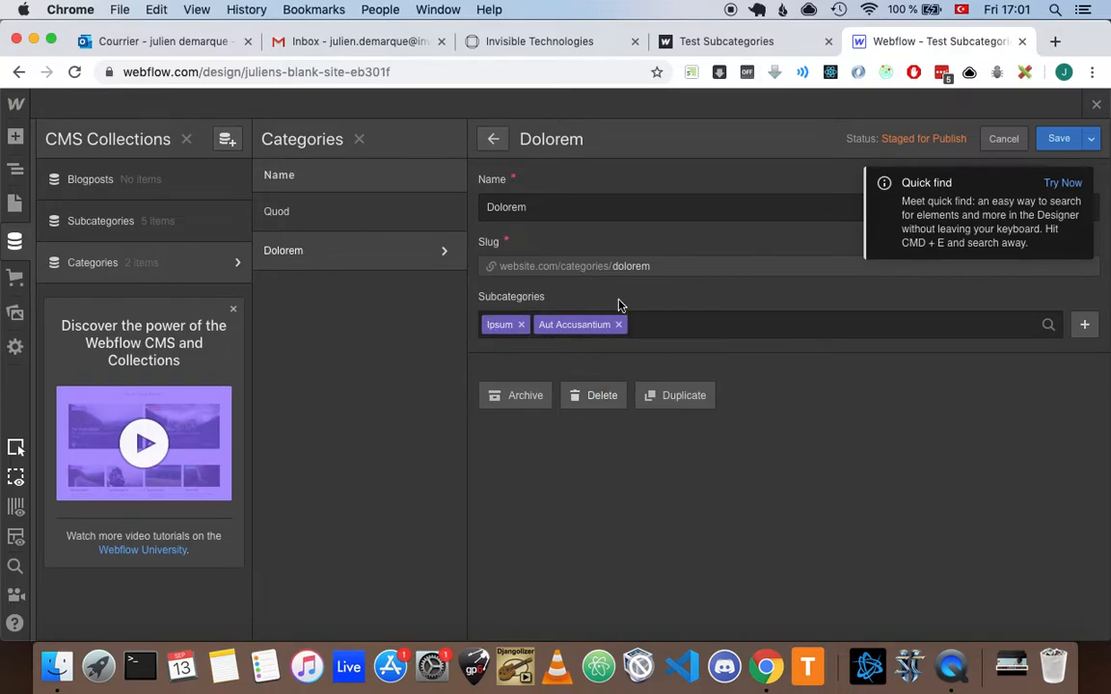
left_click(142, 228)
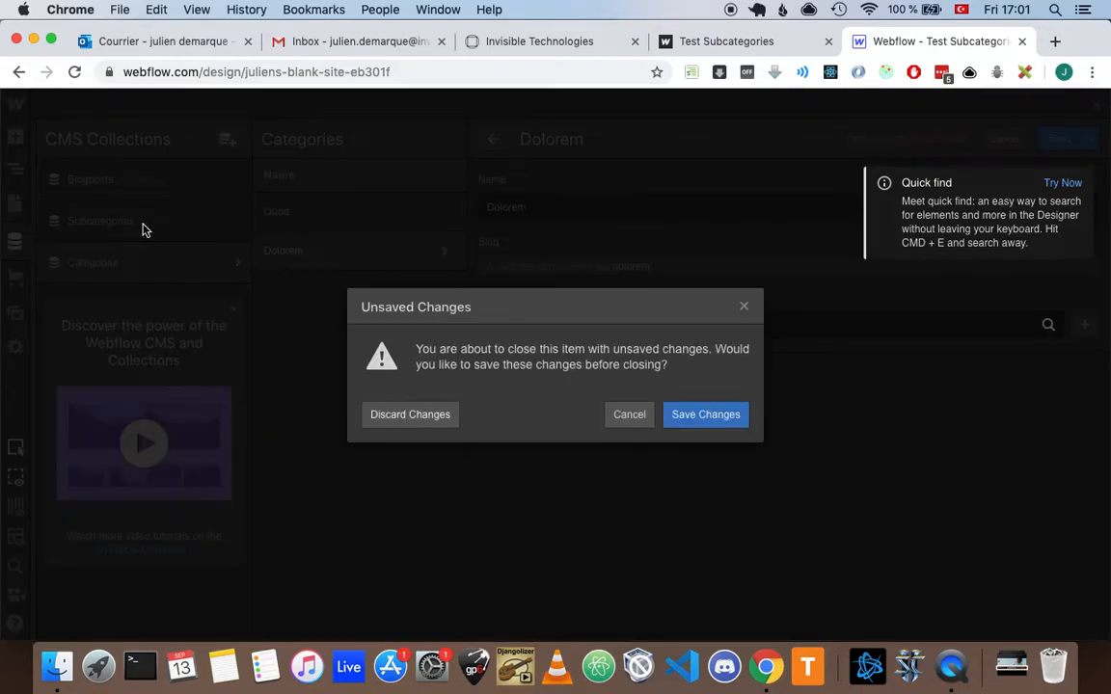
left_click(699, 413)
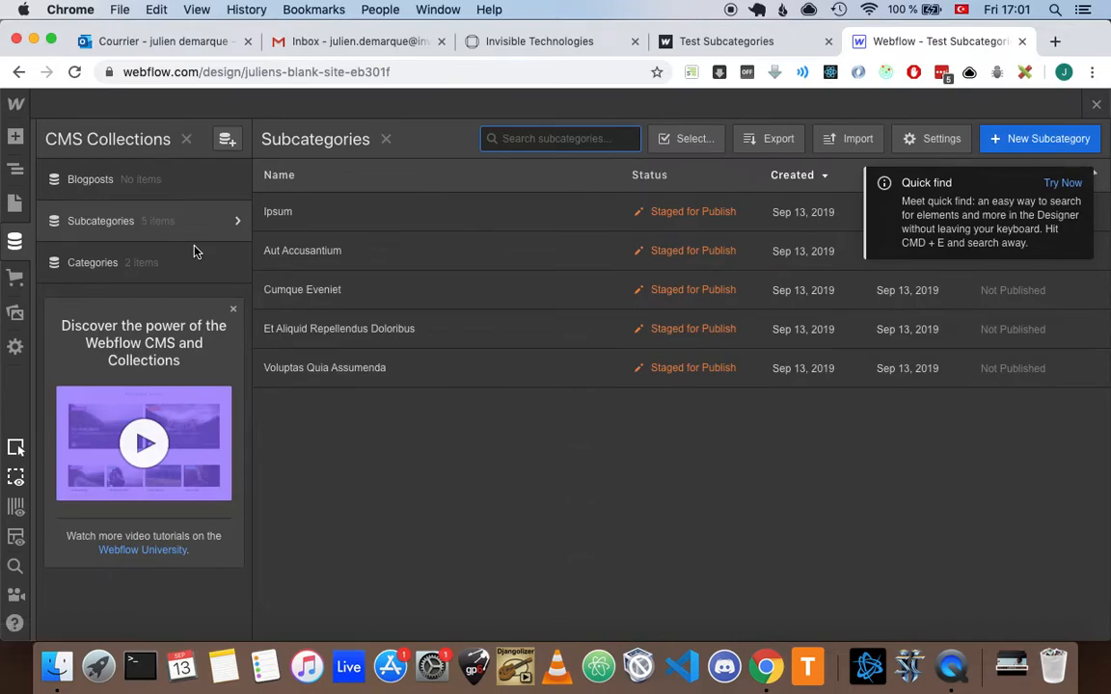
Check the subcategories' assigned categories, then add Cumque Eveniet, Et Aliquid Repellendus Doloribus and Voluptas Quia Assumenda to the Quod category and save.
left_click(359, 252)
left_click(367, 212)
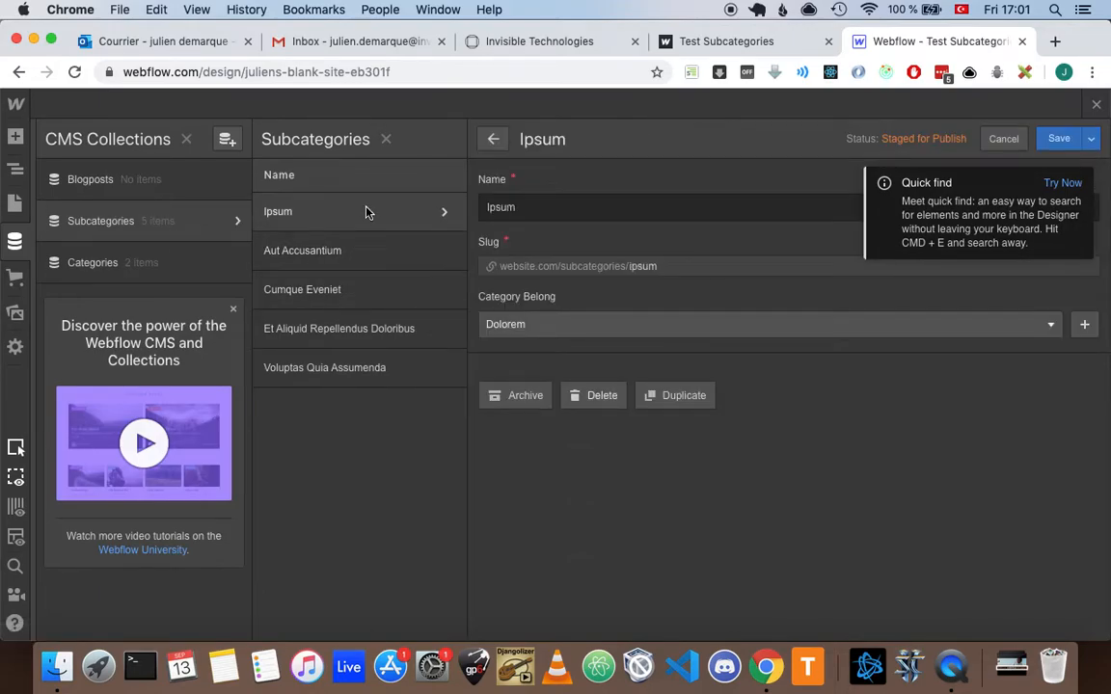
left_click(362, 289)
left_click(363, 328)
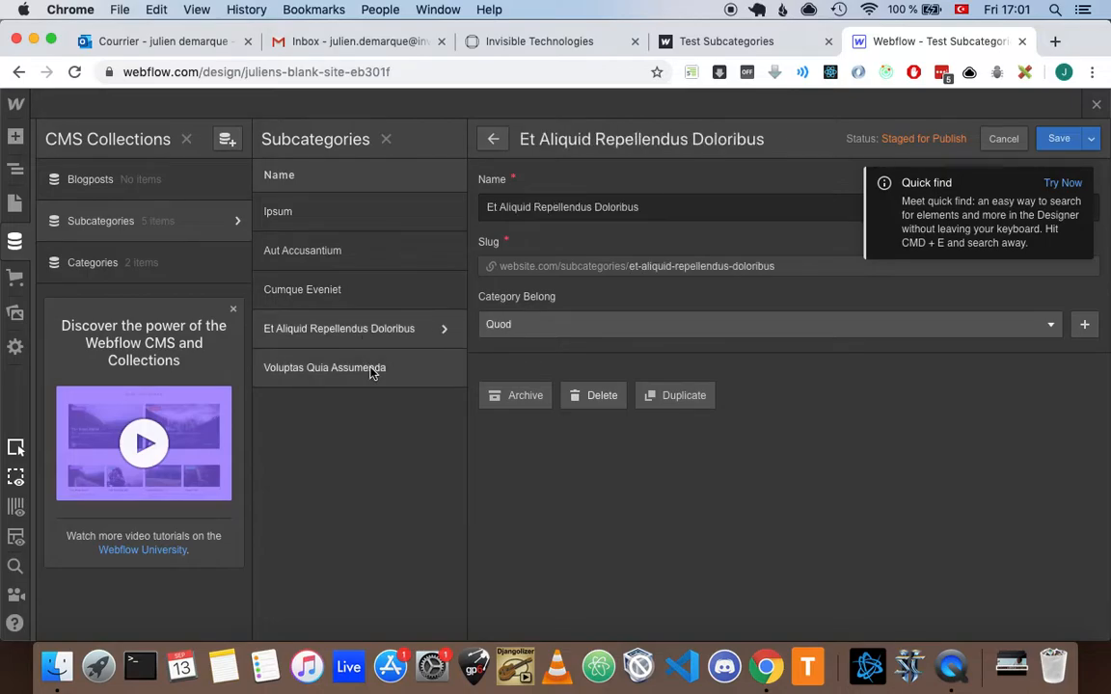
left_click(372, 367)
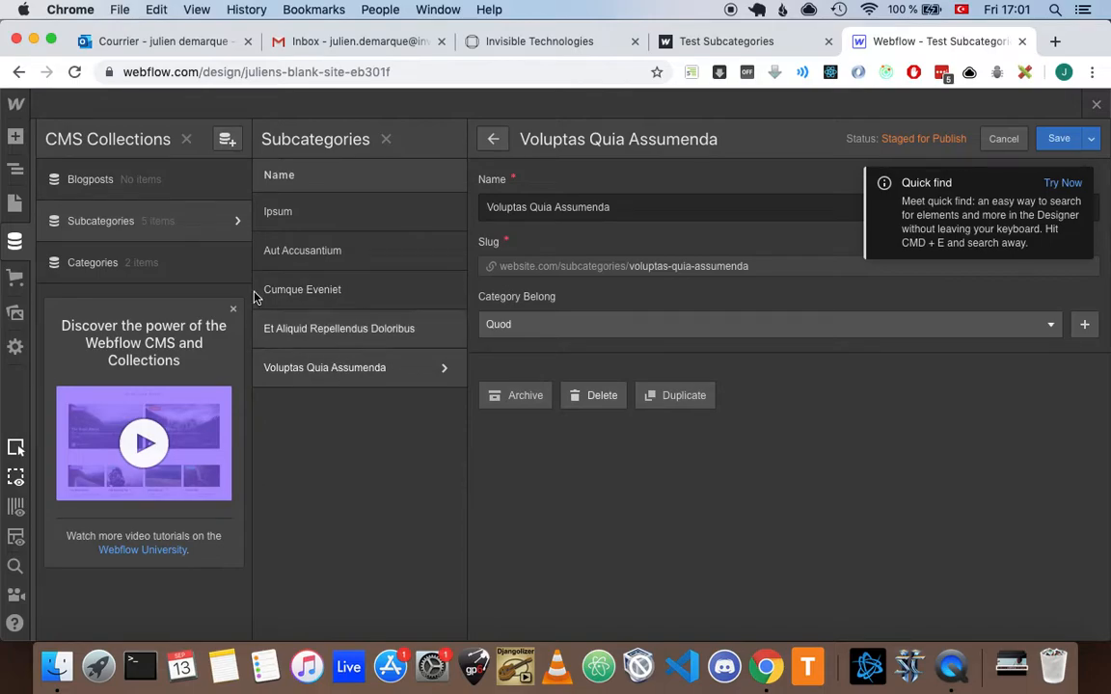
left_click(147, 269)
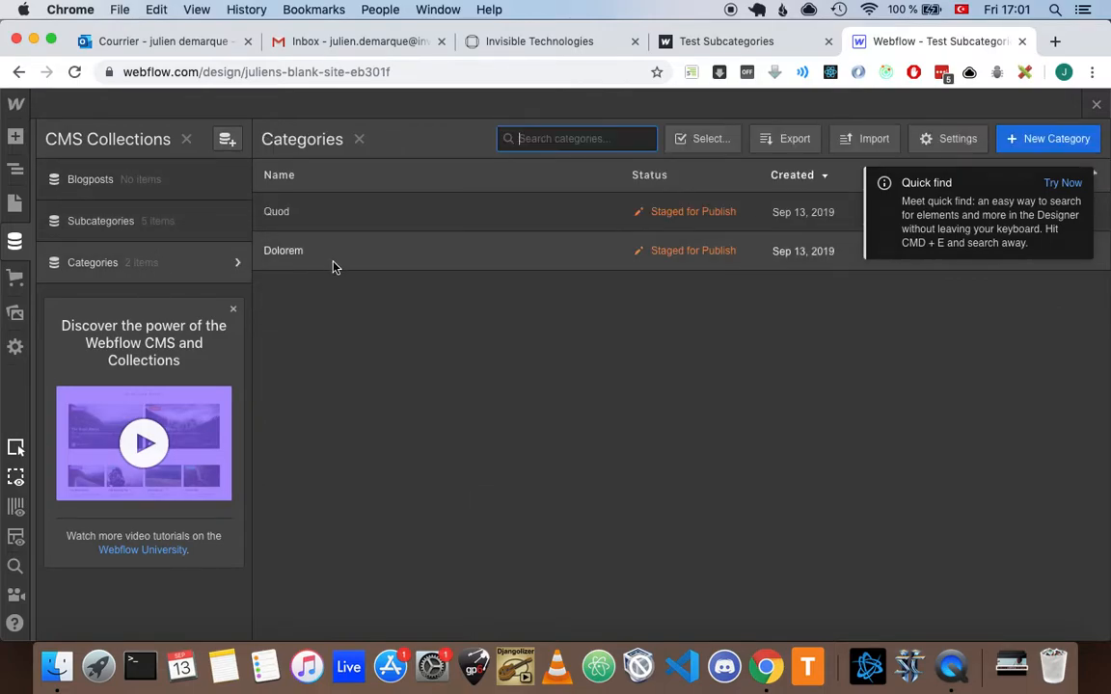
left_click(363, 218)
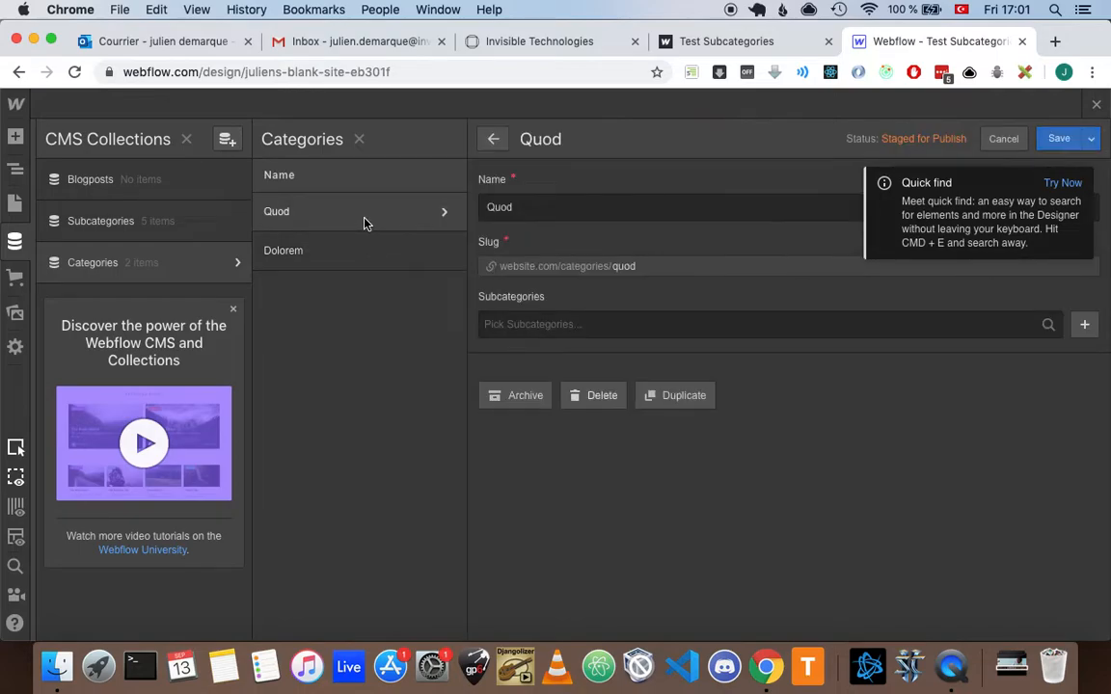
left_click(530, 325)
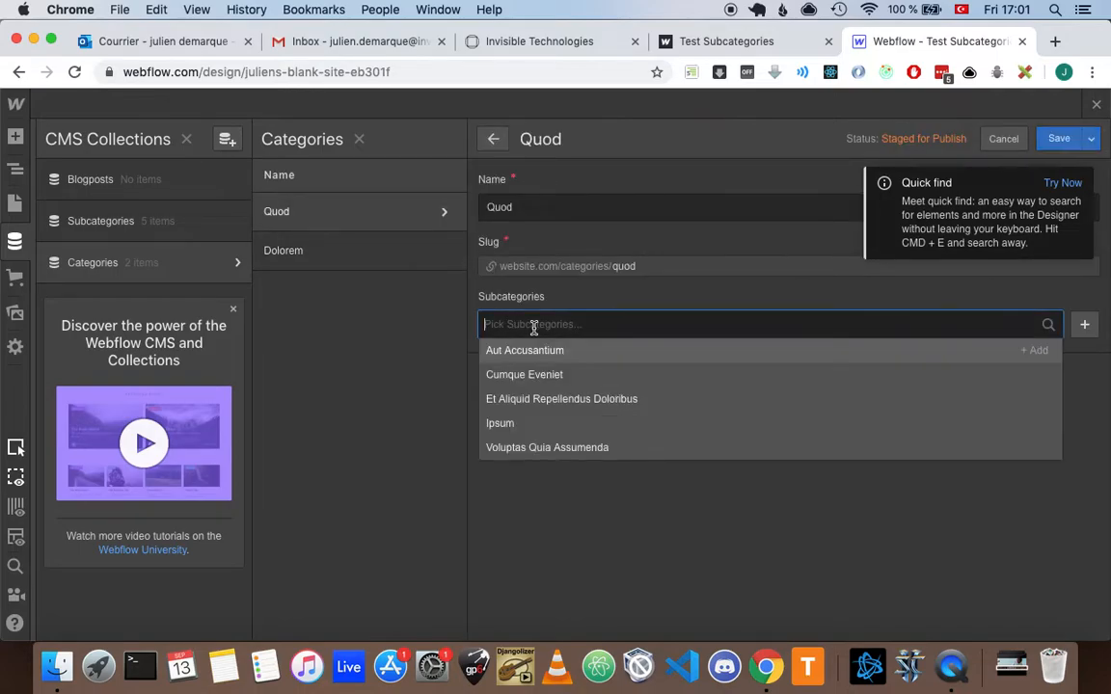
left_click(558, 375)
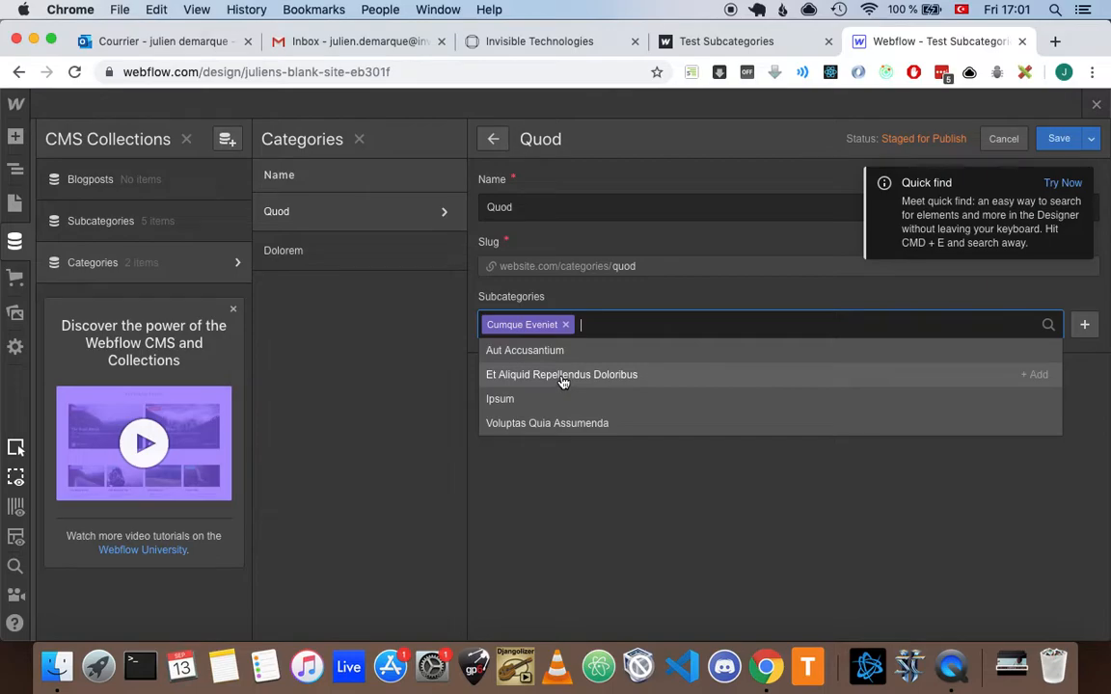
left_click(562, 382)
left_click(569, 398)
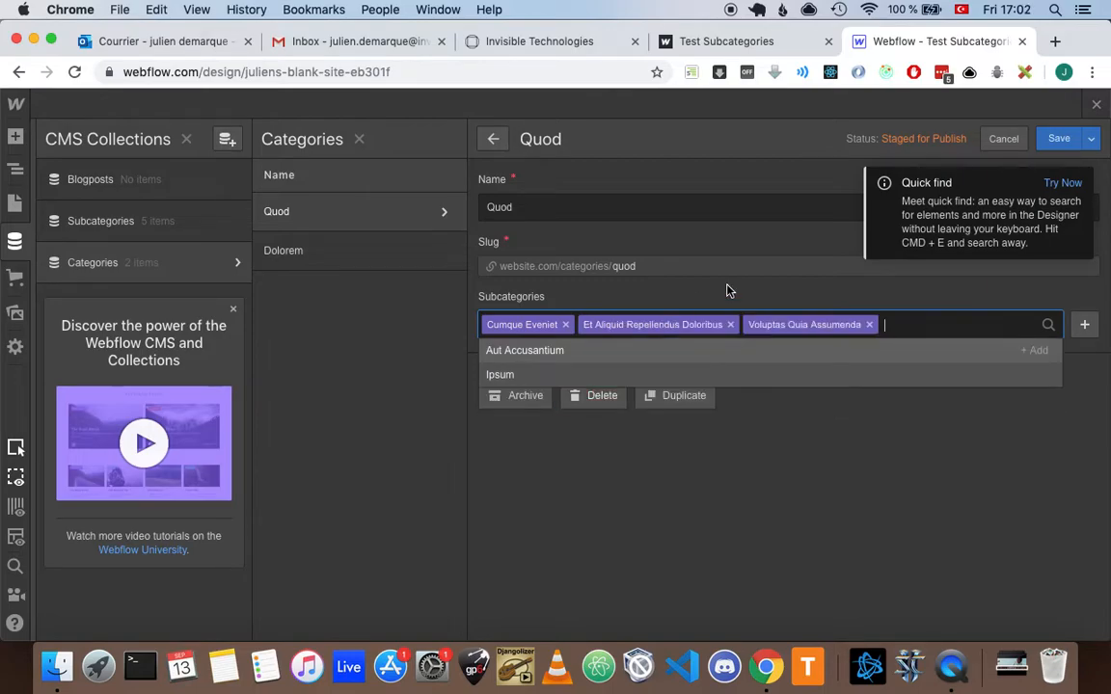
left_click(1059, 137)
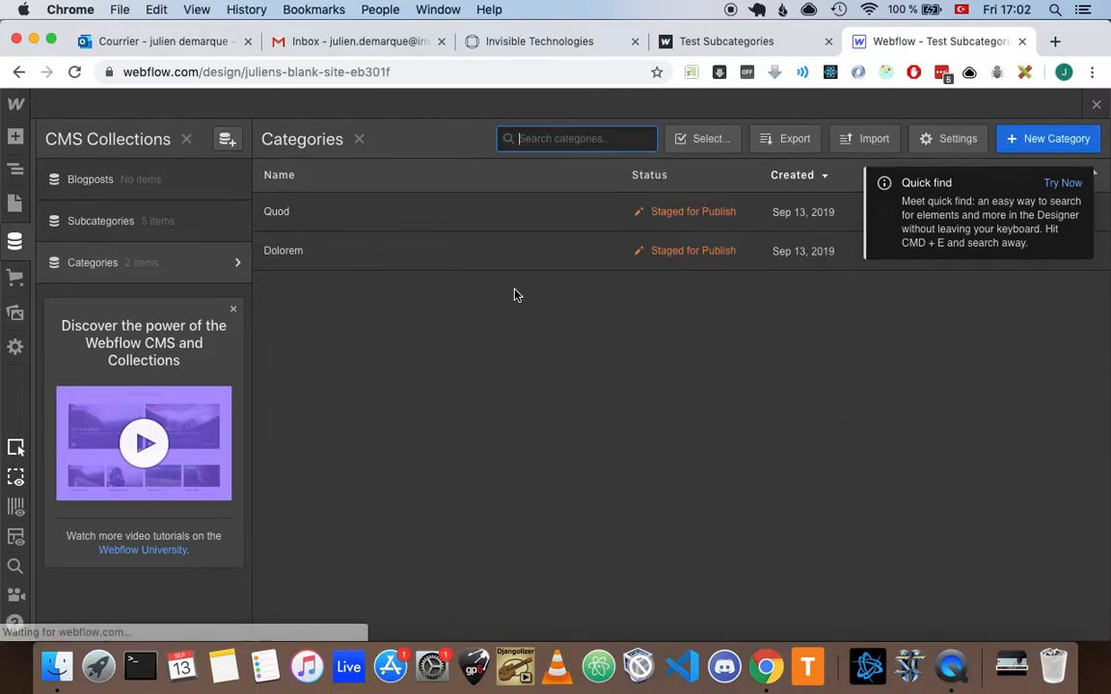
Generate 10 dummy items in the Blogposts collection and open the "10 Things Nobody Told You About Being a Web Designer" post.
left_click(90, 179)
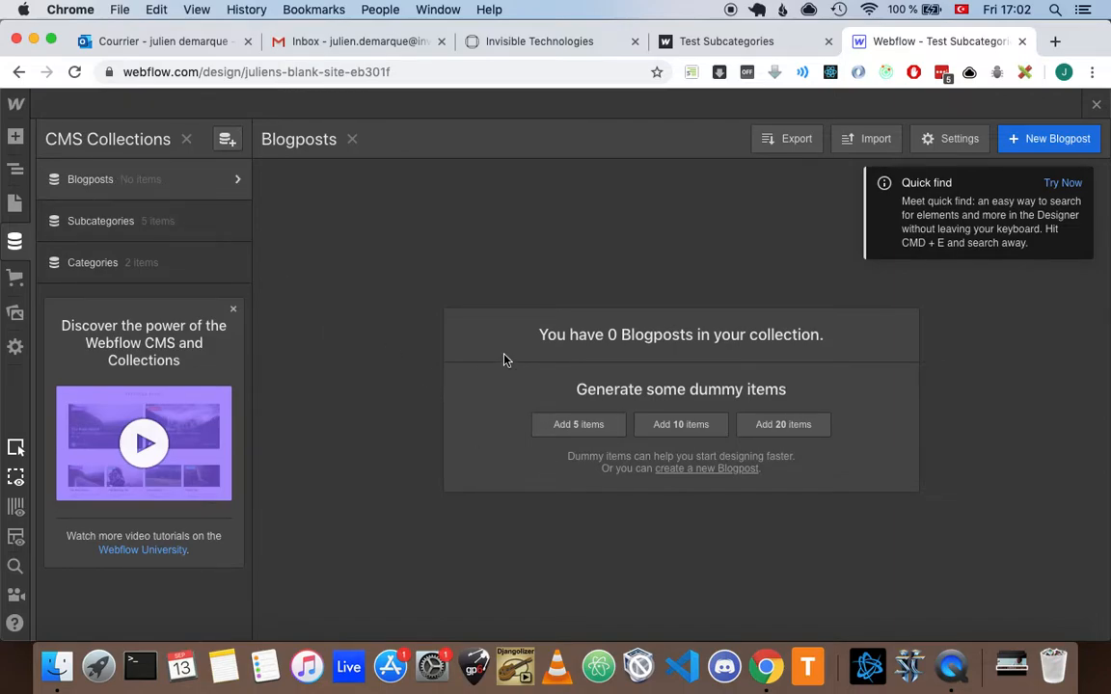
left_click(678, 434)
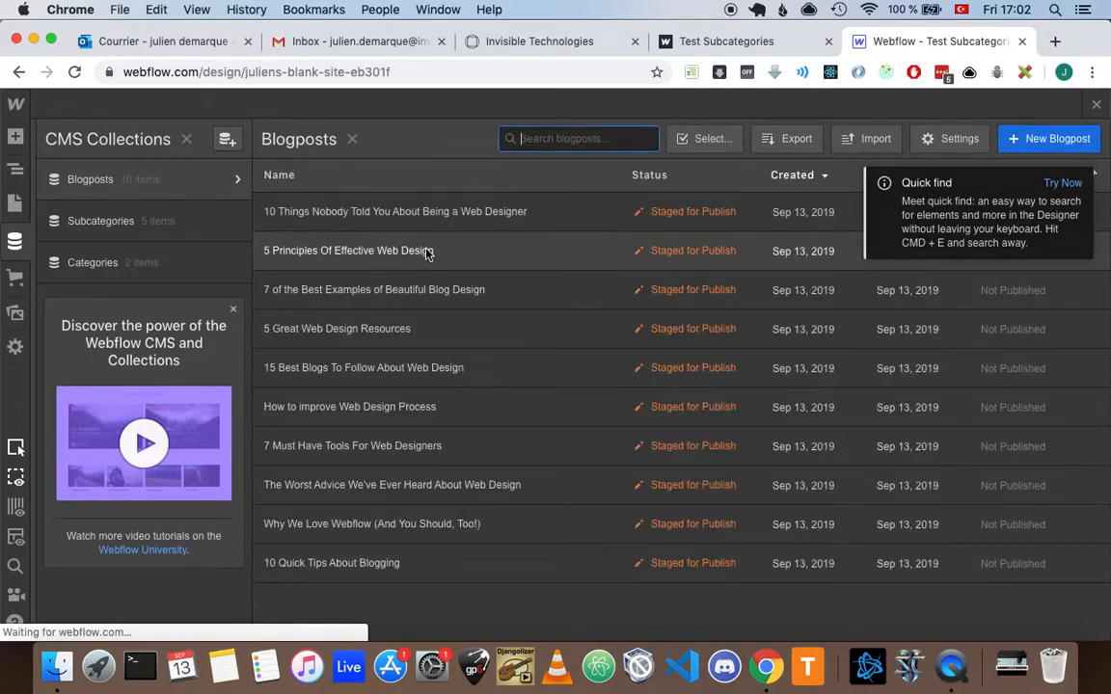
left_click(421, 218)
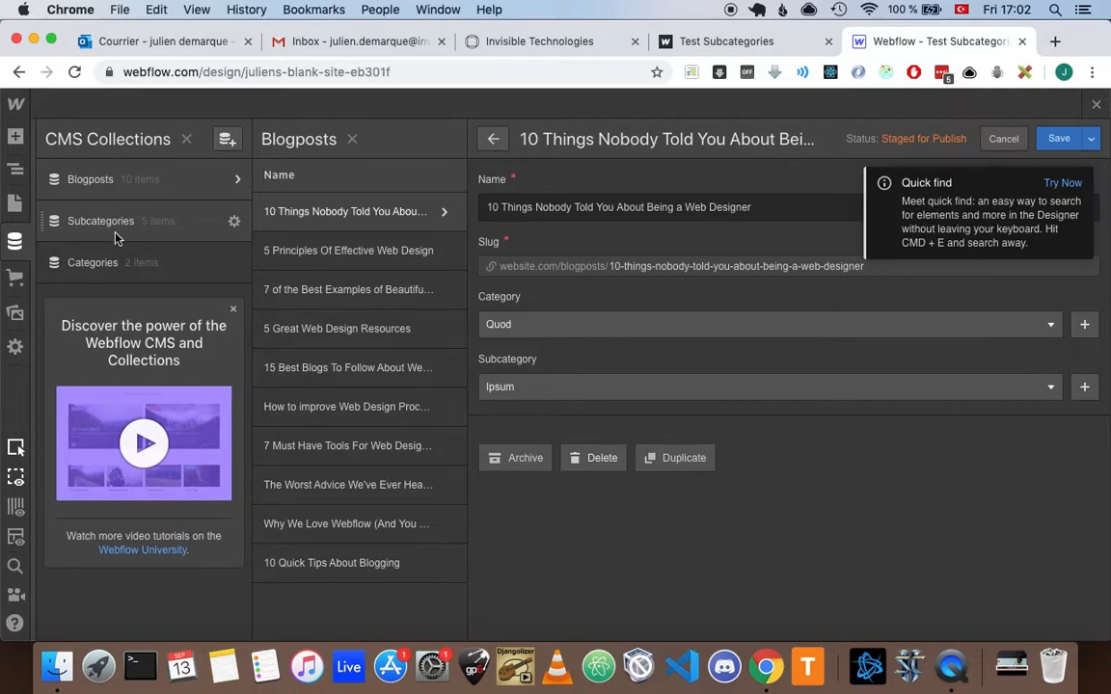
Check both categories' subcategories, then set the category of "10 Things Nobody Told You About Being a Web Designer" to Dolorem and save.
left_click(109, 266)
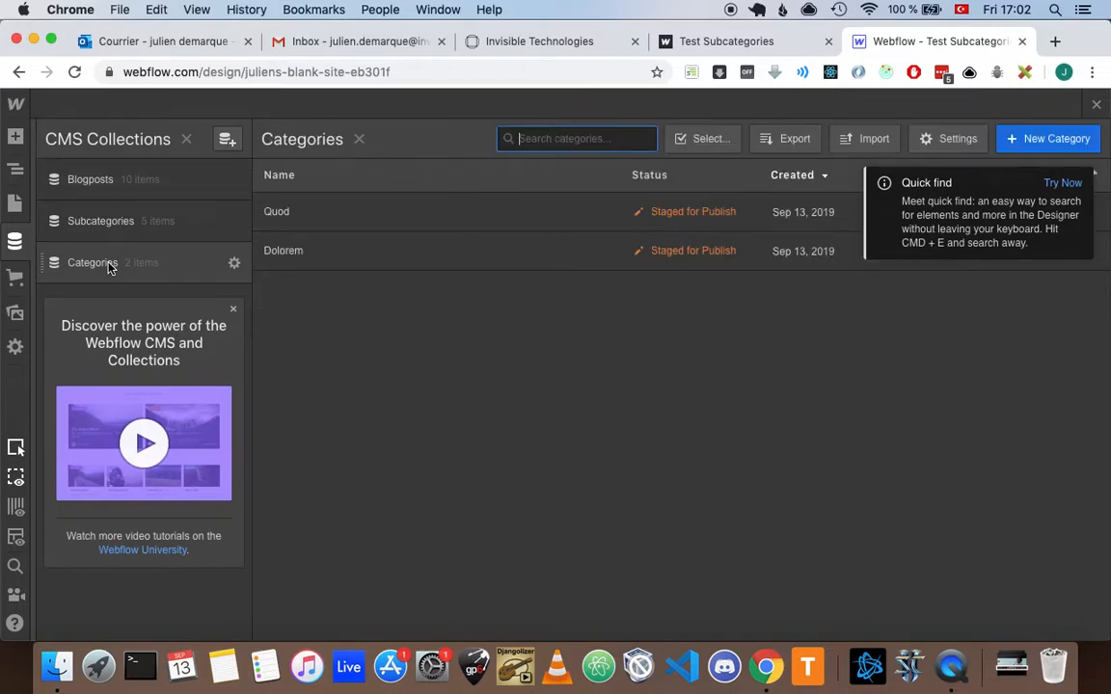
left_click(324, 213)
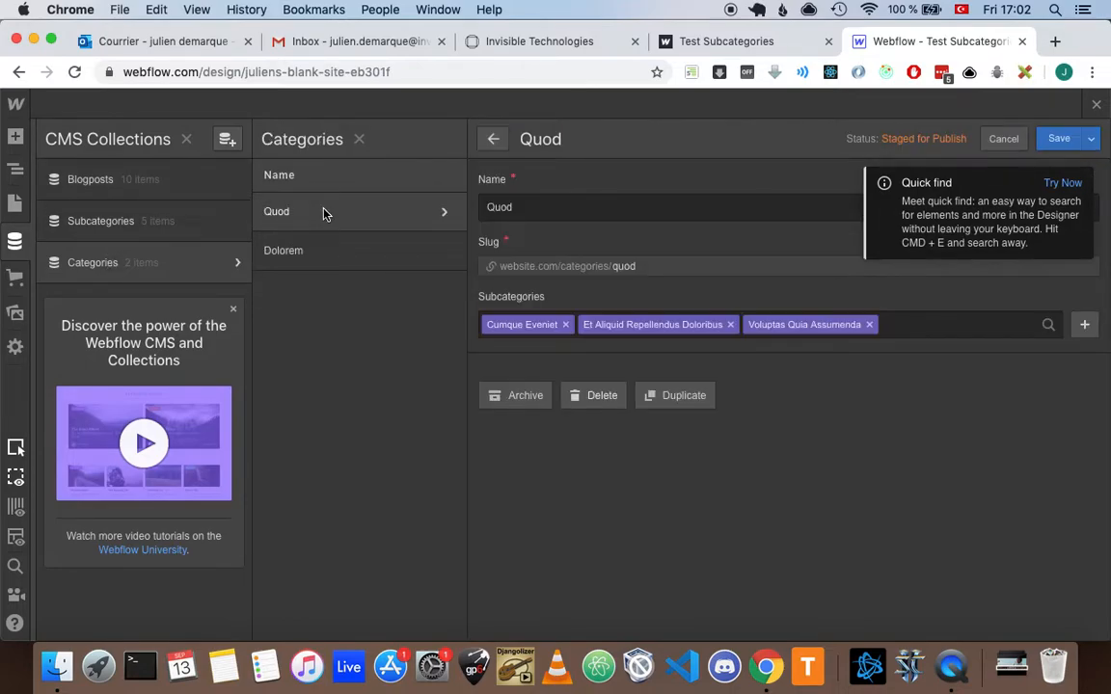
left_click(331, 269)
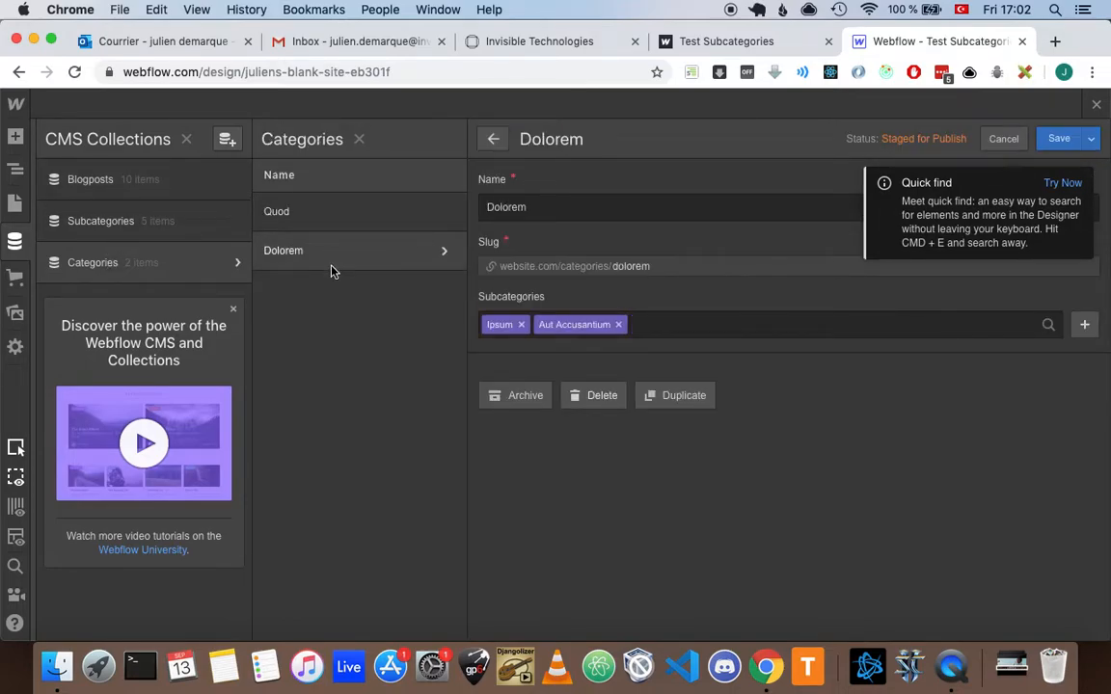
left_click(97, 181)
left_click(429, 211)
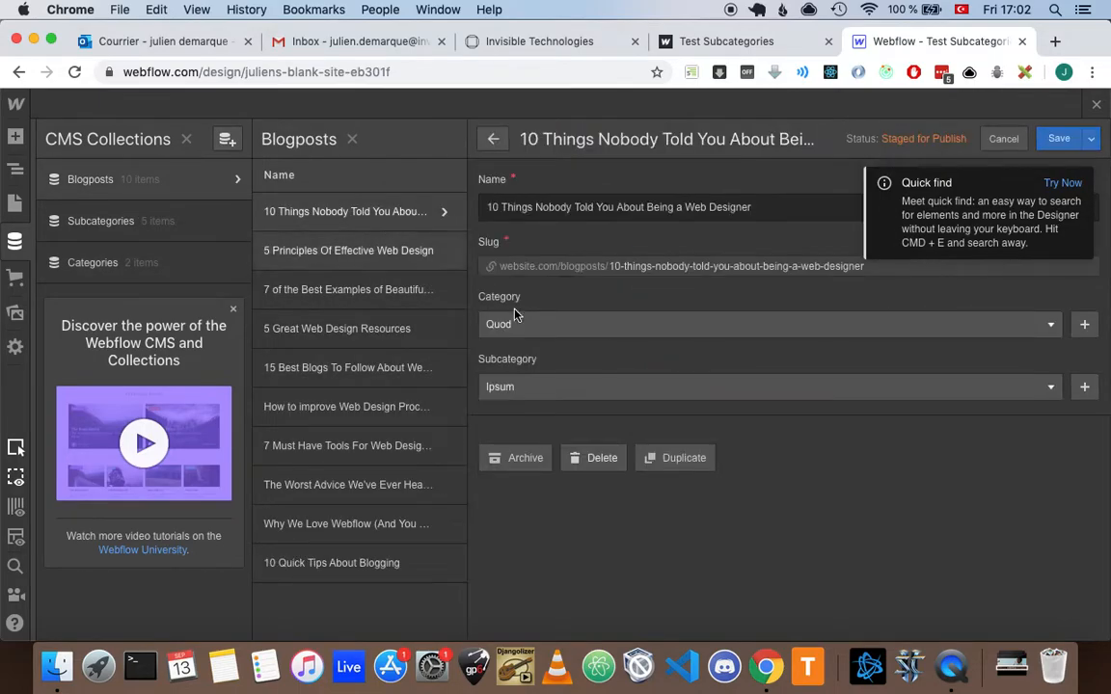
left_click(608, 331)
left_click(598, 380)
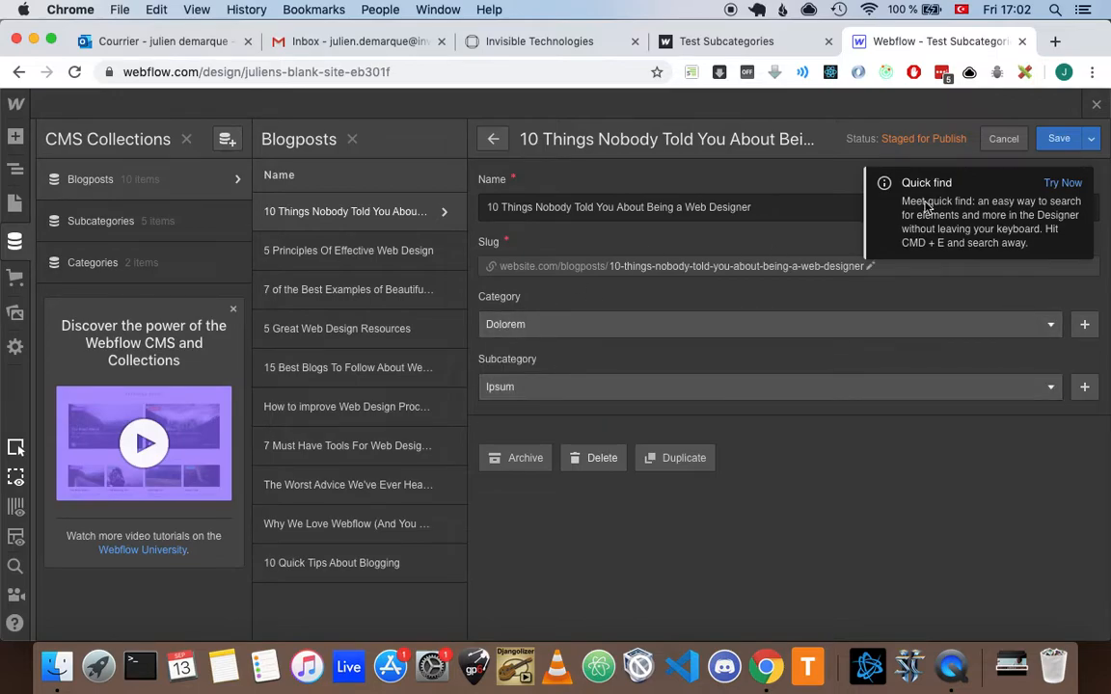
left_click(1058, 138)
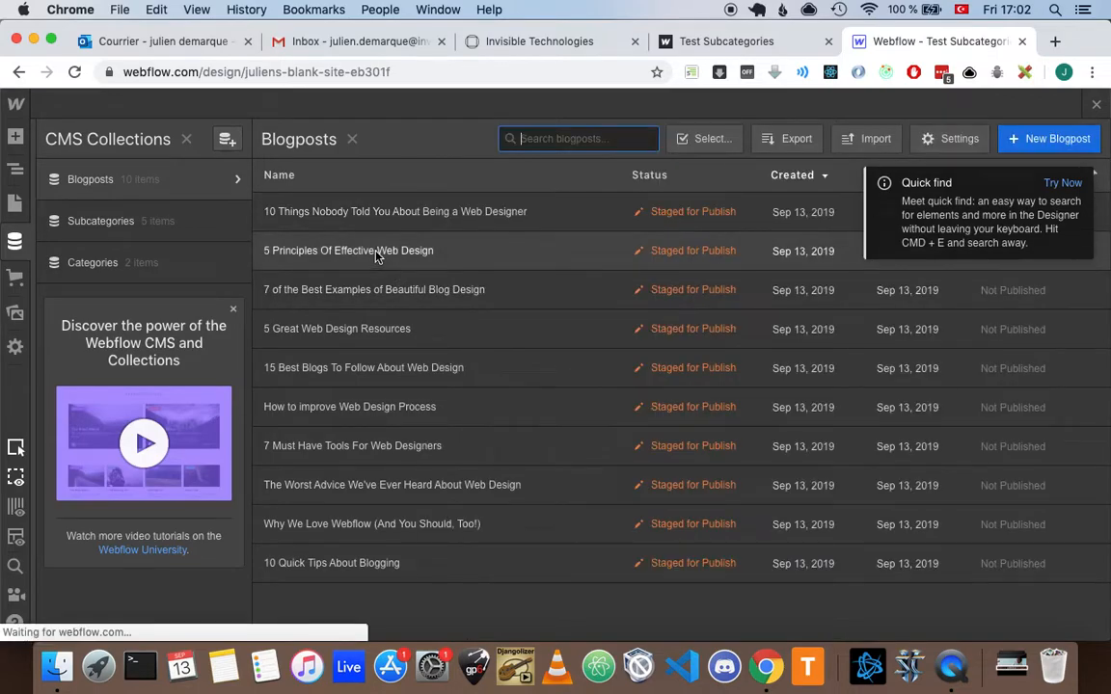
Review the following blogposts, set the subcategory of "15 Best Blogs To Follow About Web Design" to Aut Accusantium and save it.
left_click(378, 252)
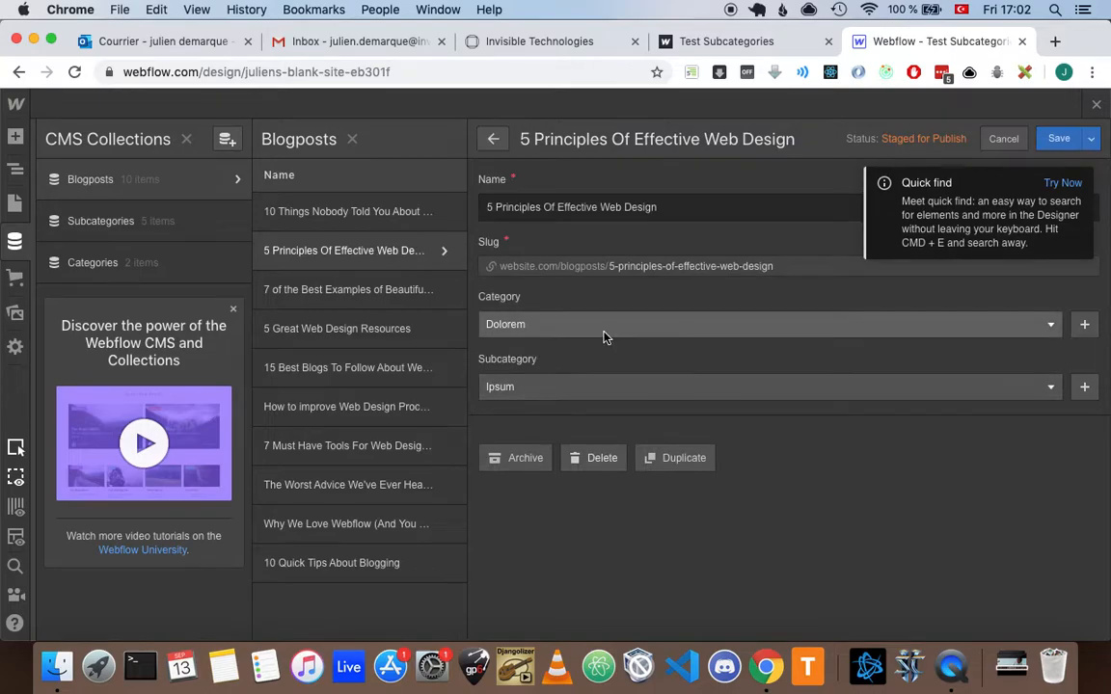
left_click(338, 292)
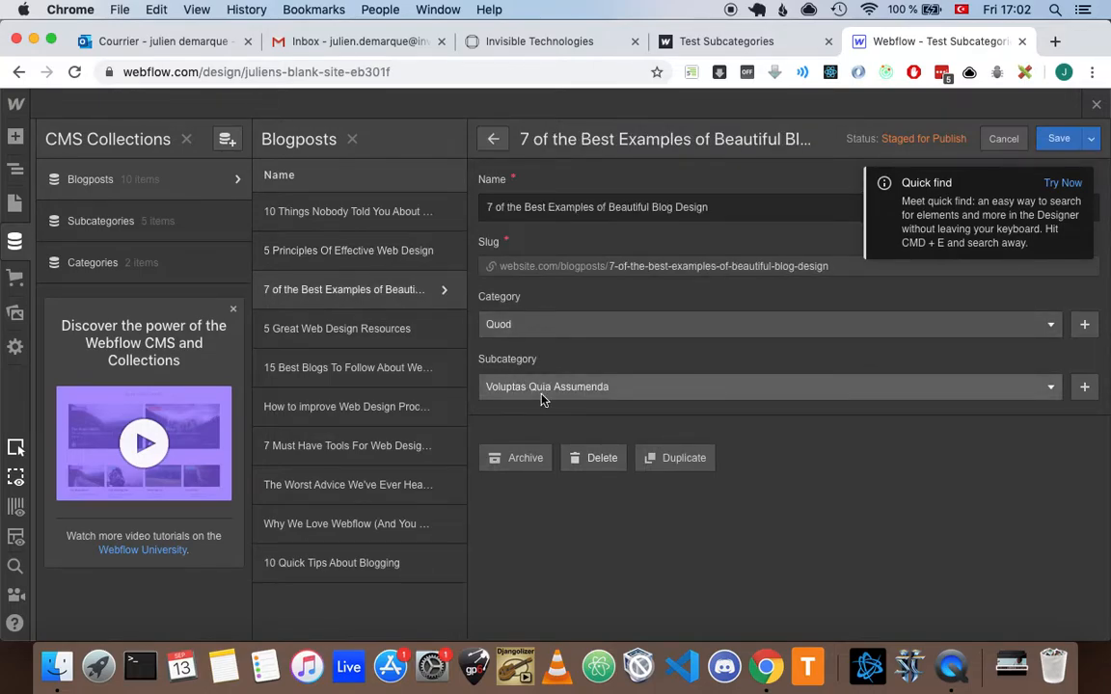
left_click(333, 329)
left_click(359, 370)
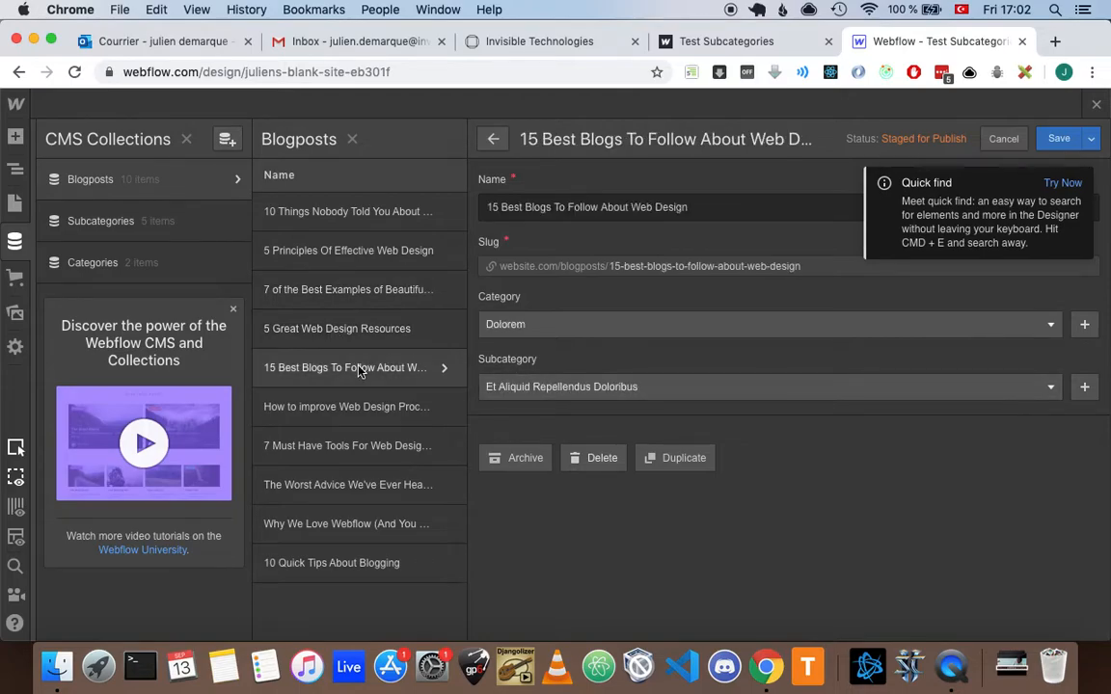
left_click(540, 390)
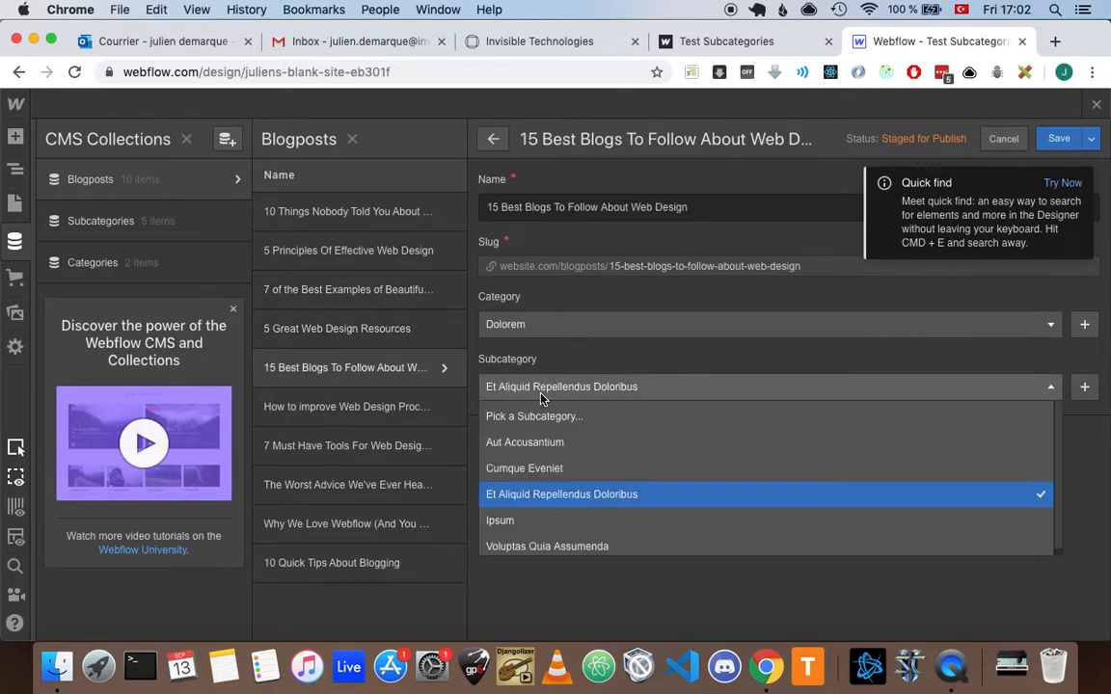
left_click(565, 445)
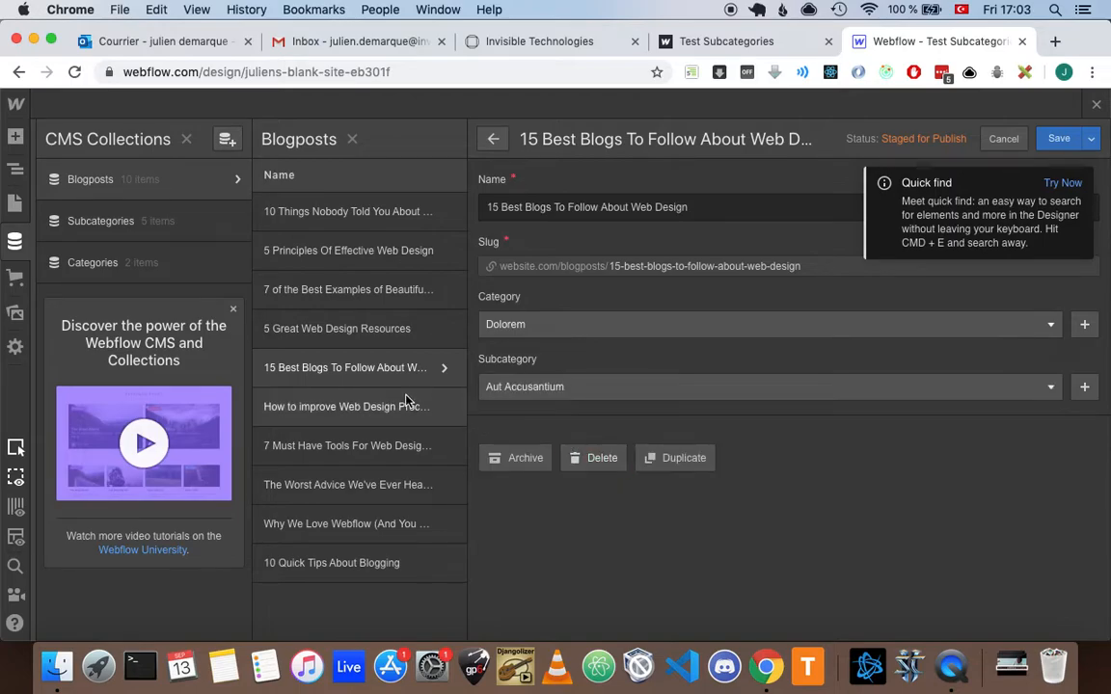
left_click(1058, 140)
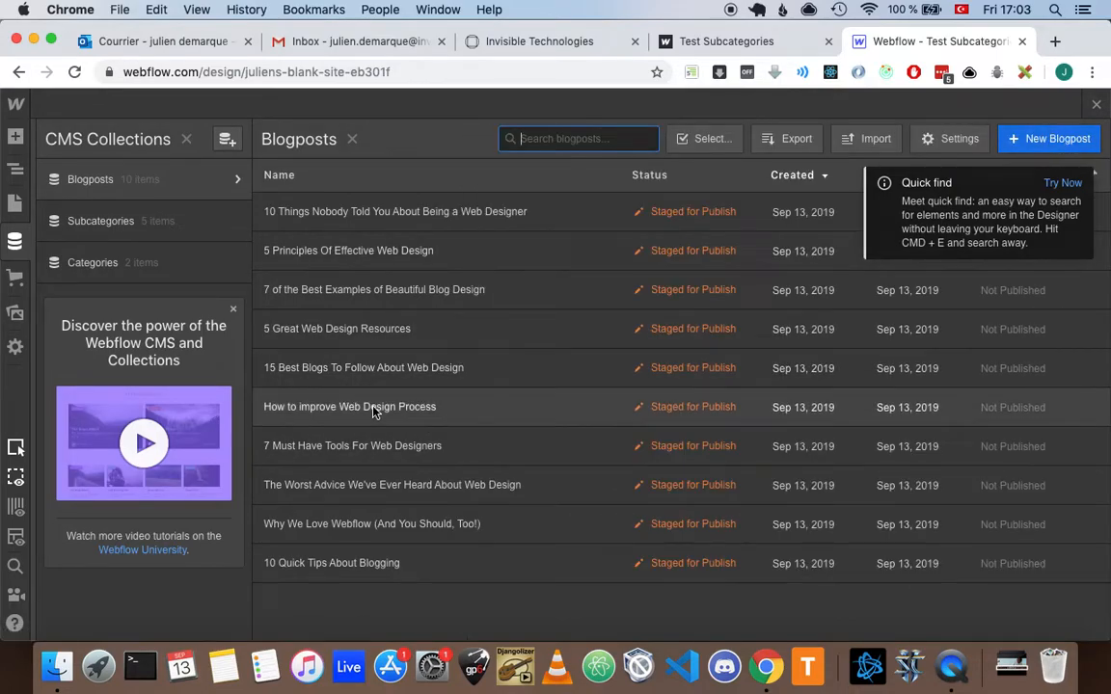
Set the category of the "How to improve Web Design Process" post to Dolorem and save it.
left_click(372, 409)
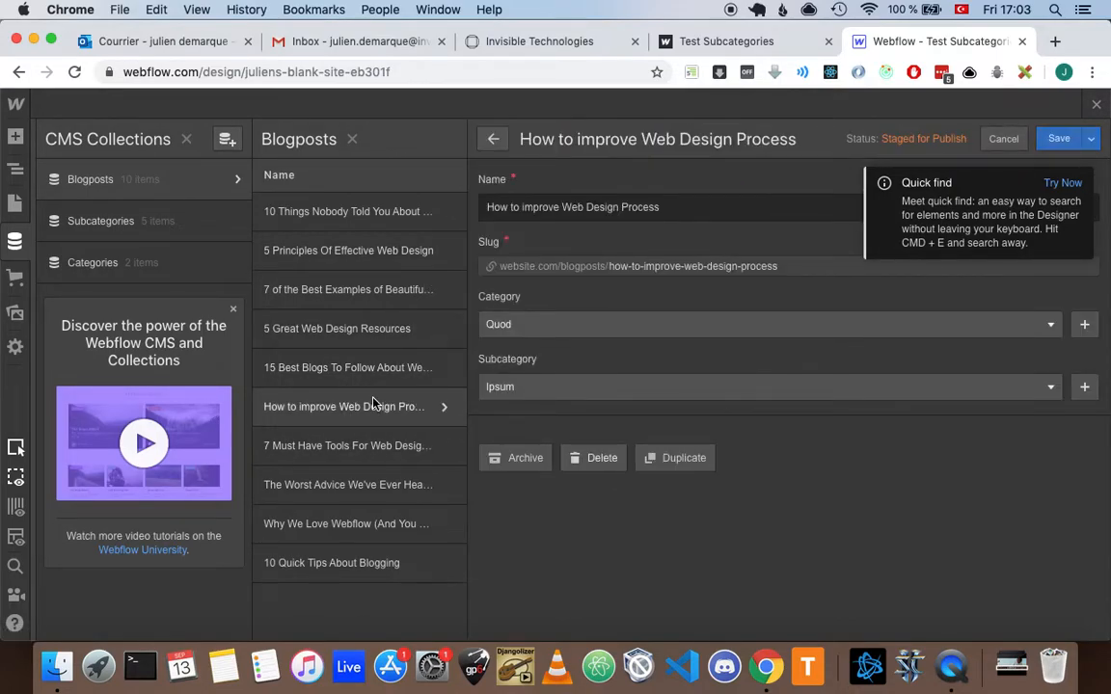
left_click(523, 322)
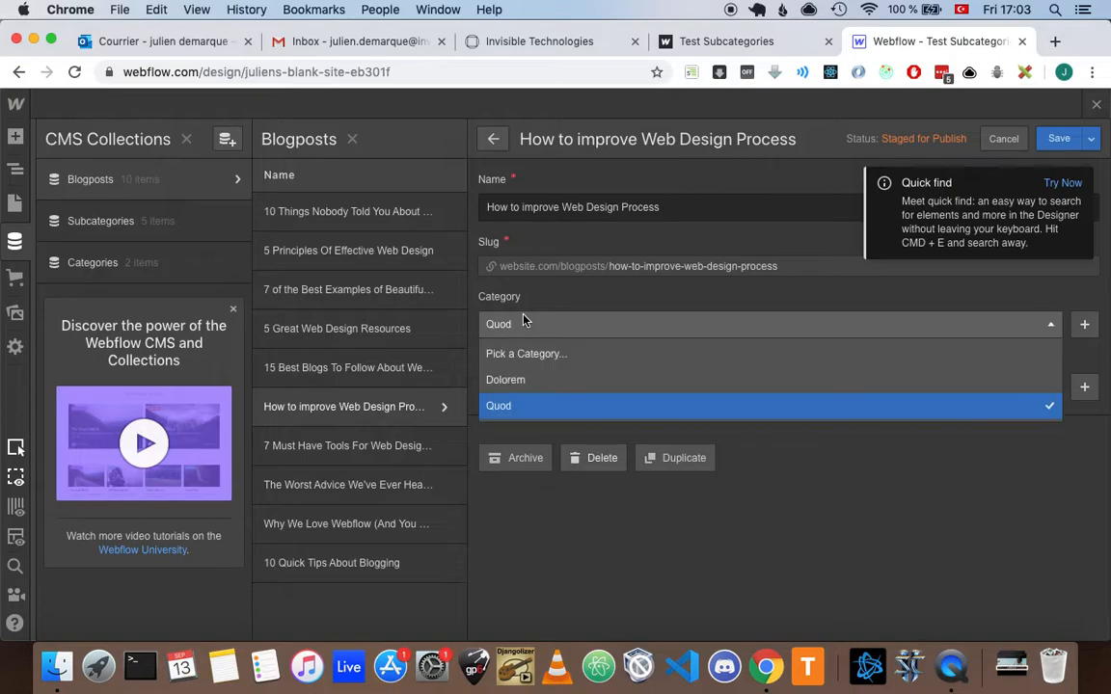
left_click(545, 379)
left_click(1056, 141)
Review the next blogposts, set the category of "Why We Love Webflow (And You Should, Too!)" to Quod and save it.
left_click(342, 445)
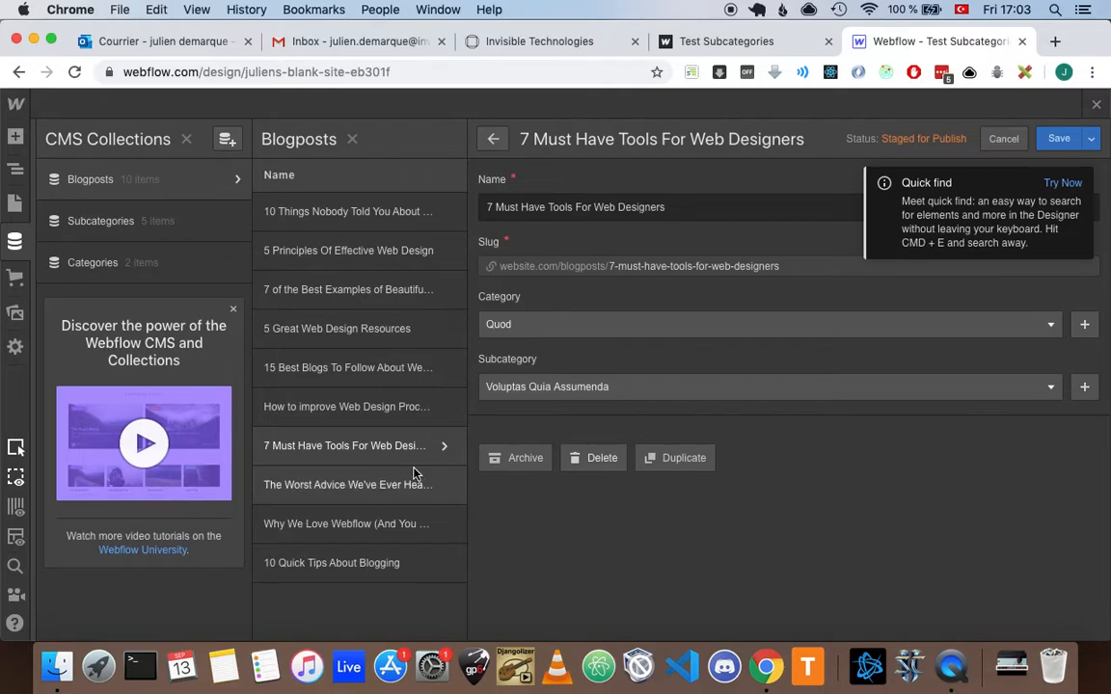
left_click(345, 487)
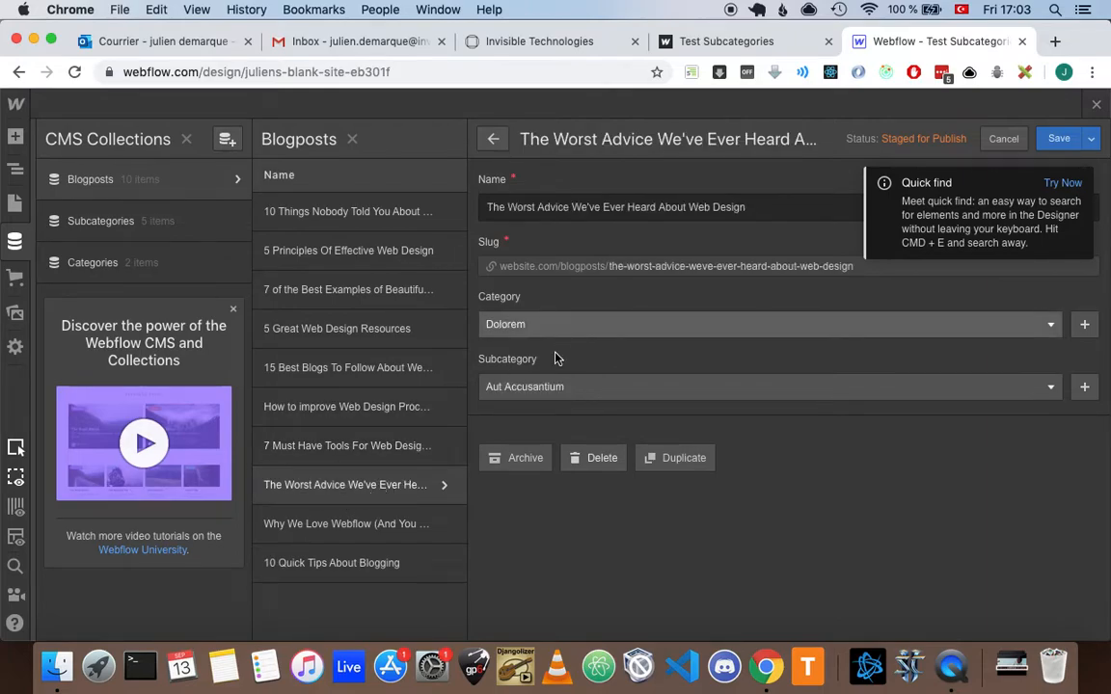
left_click(342, 526)
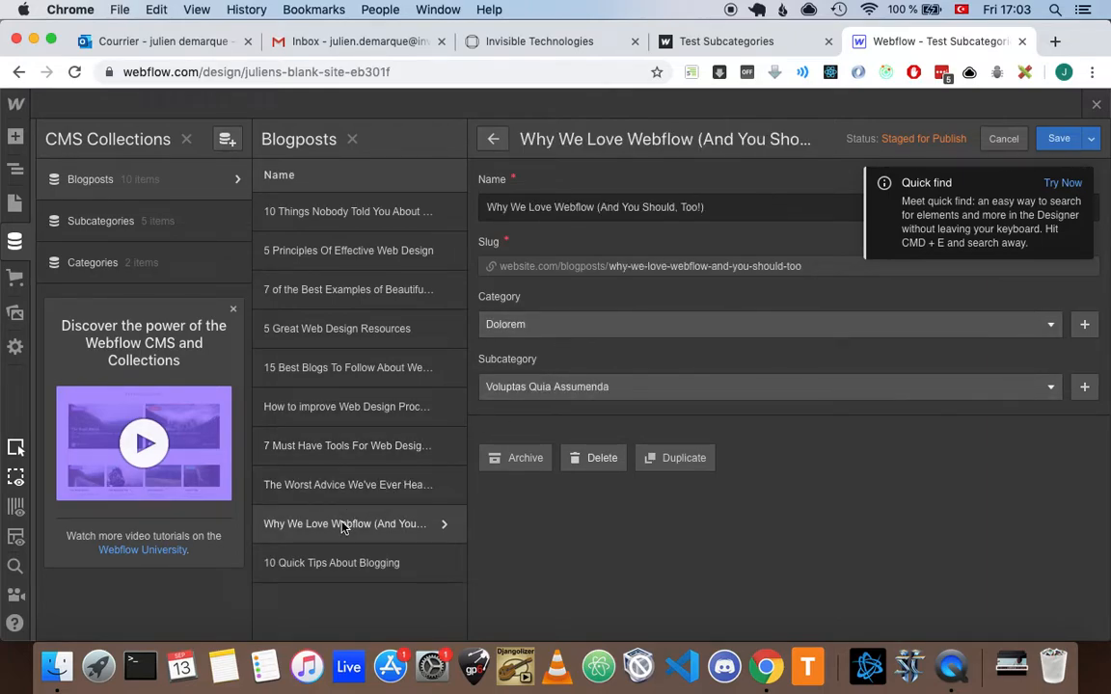
left_click(533, 325)
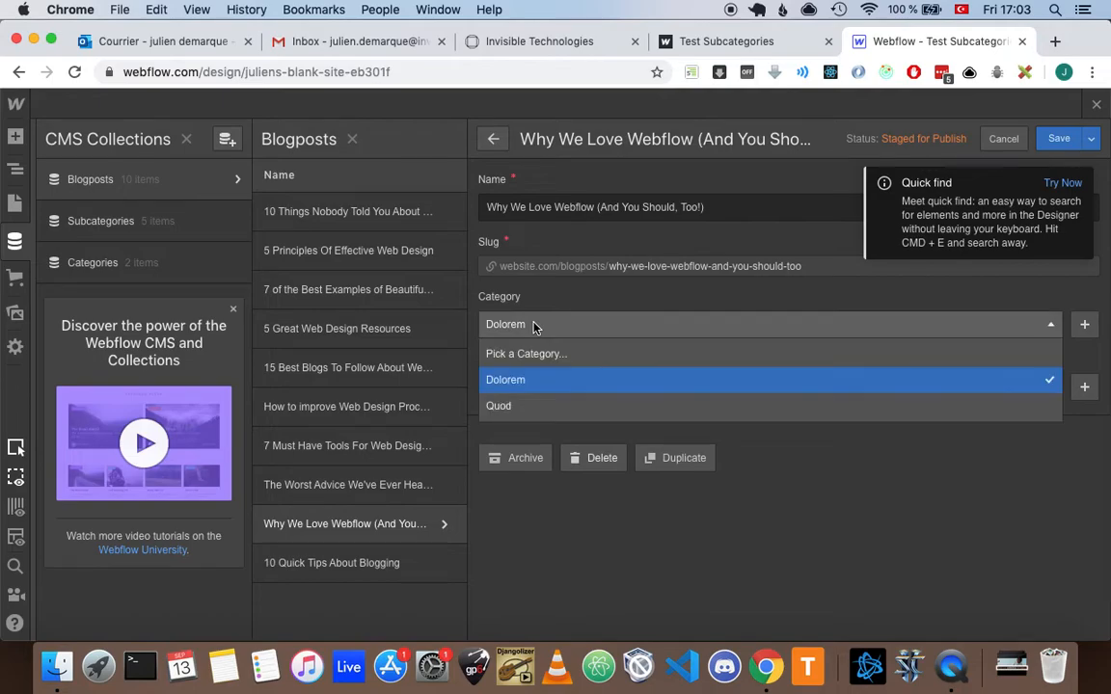
left_click(546, 405)
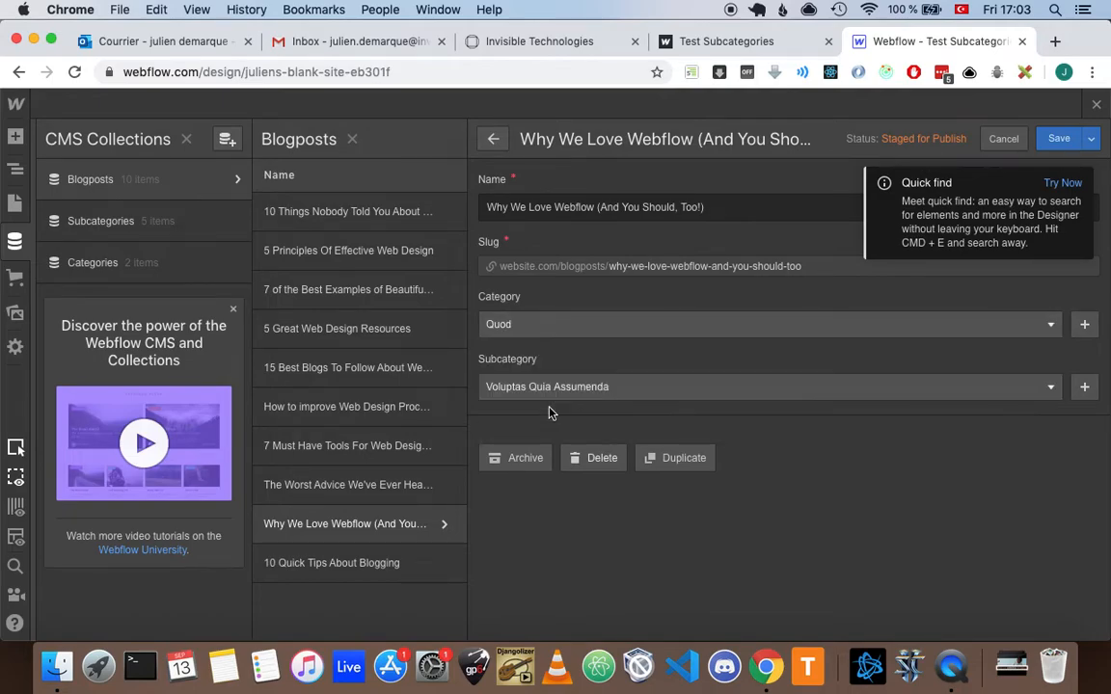
left_click(1049, 143)
Check and save the "10 Quick Tips About Blogging" post, and leave the CMS collections for the site's list of pages.
left_click(343, 564)
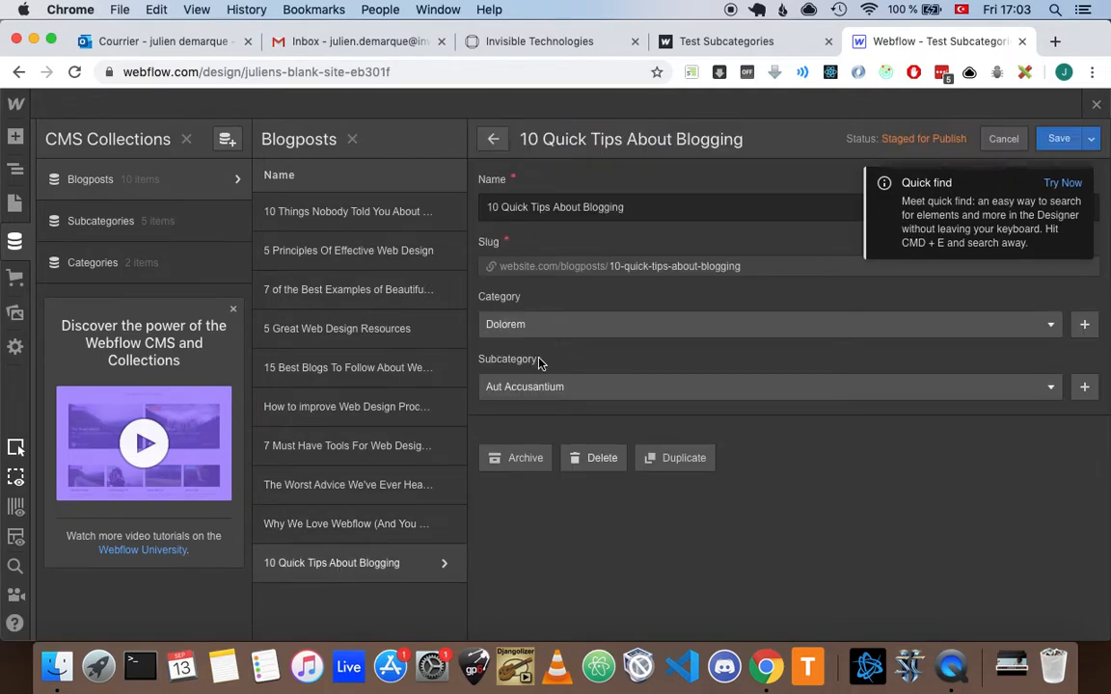
left_click(1058, 138)
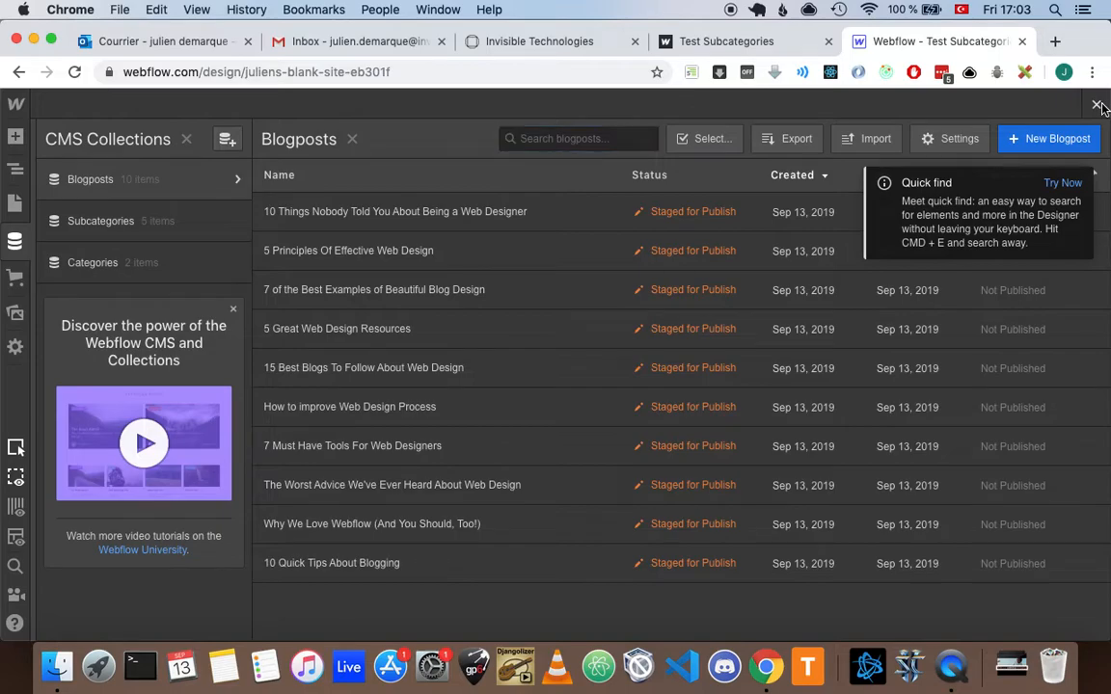
left_click(1098, 105)
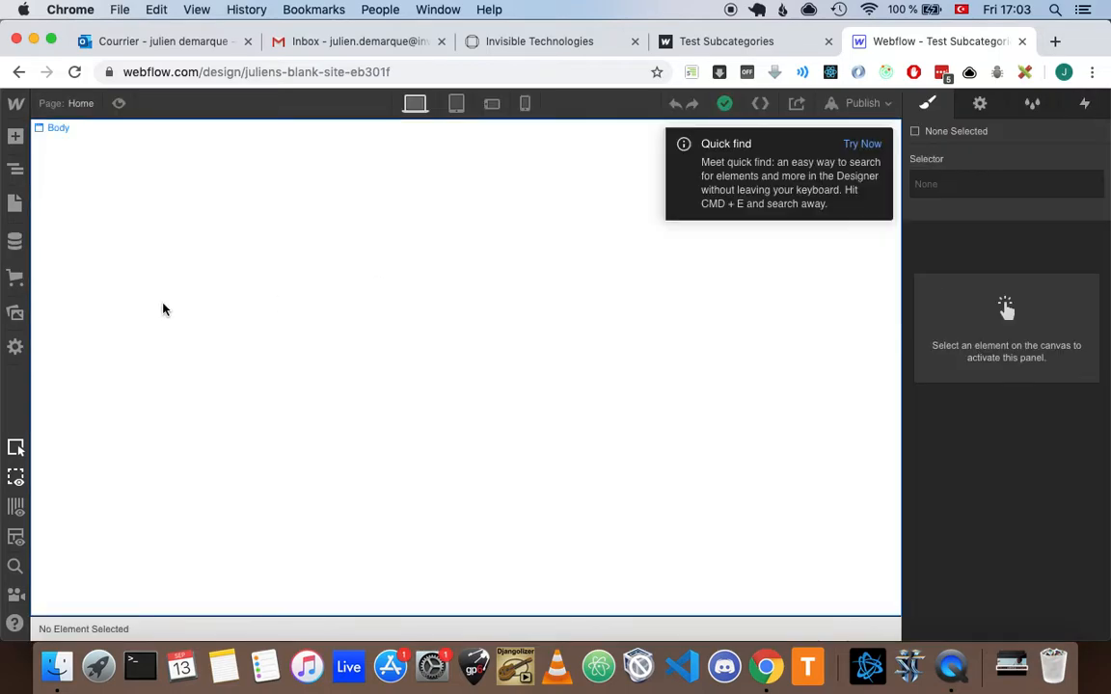
left_click(16, 200)
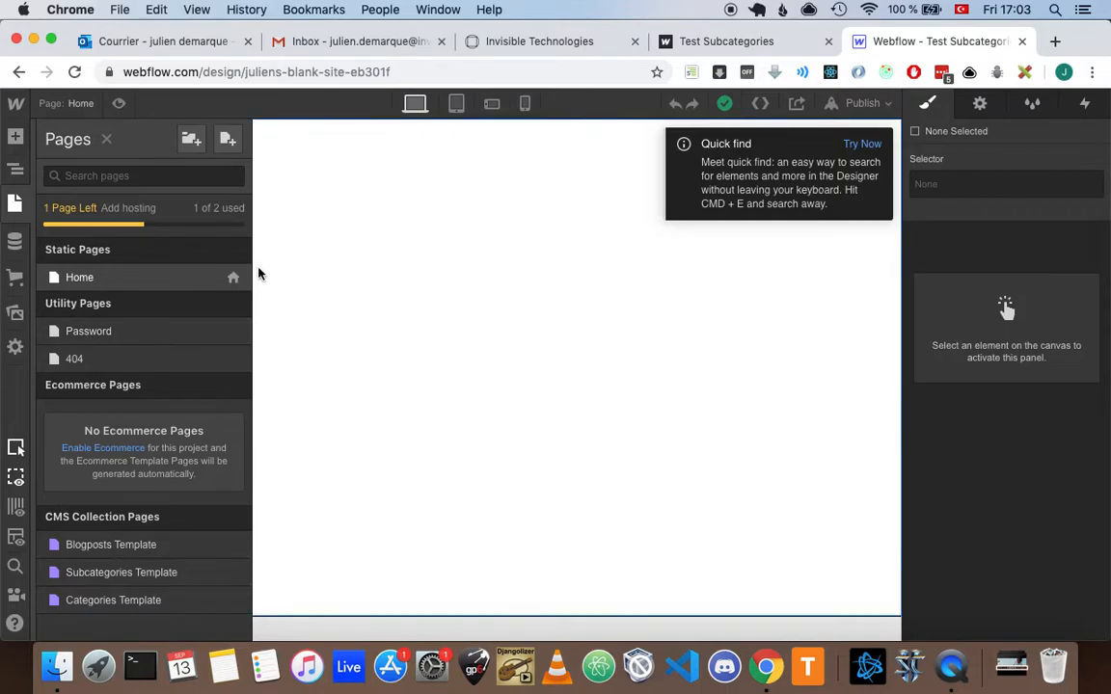
left_click(233, 278)
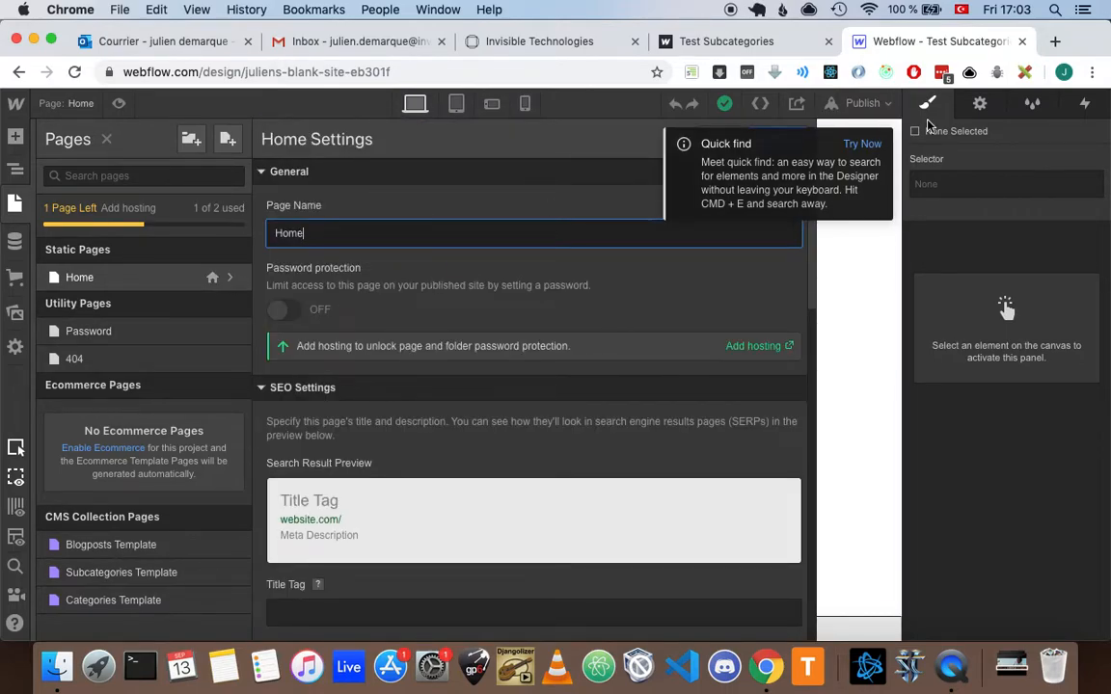
left_click(874, 147)
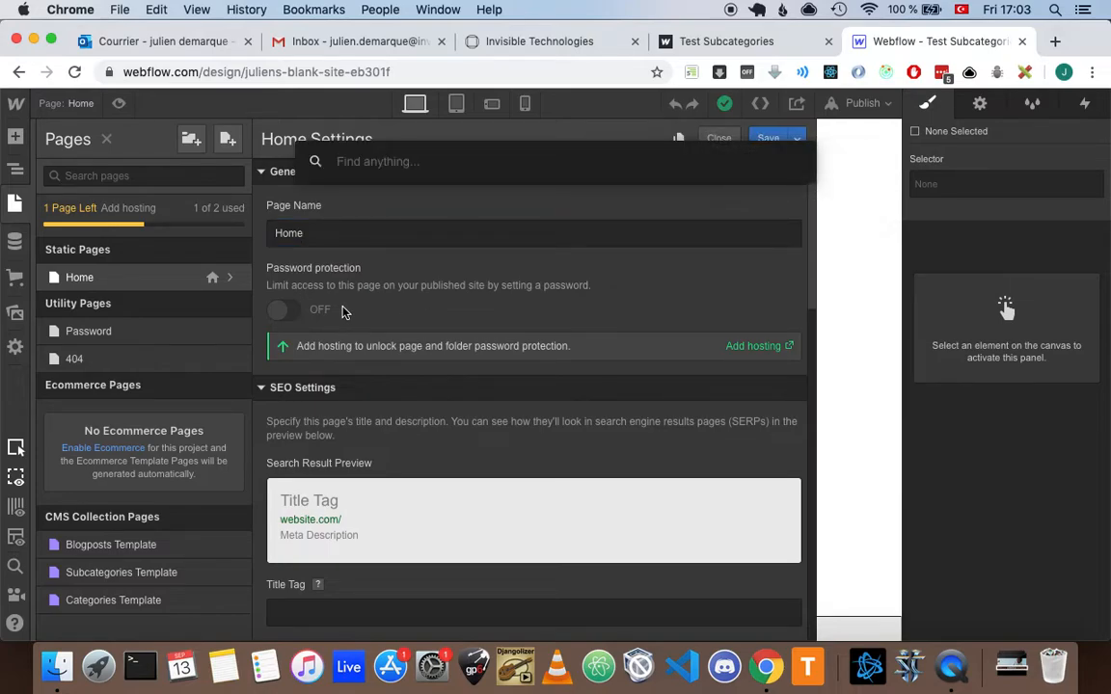
left_click(344, 282)
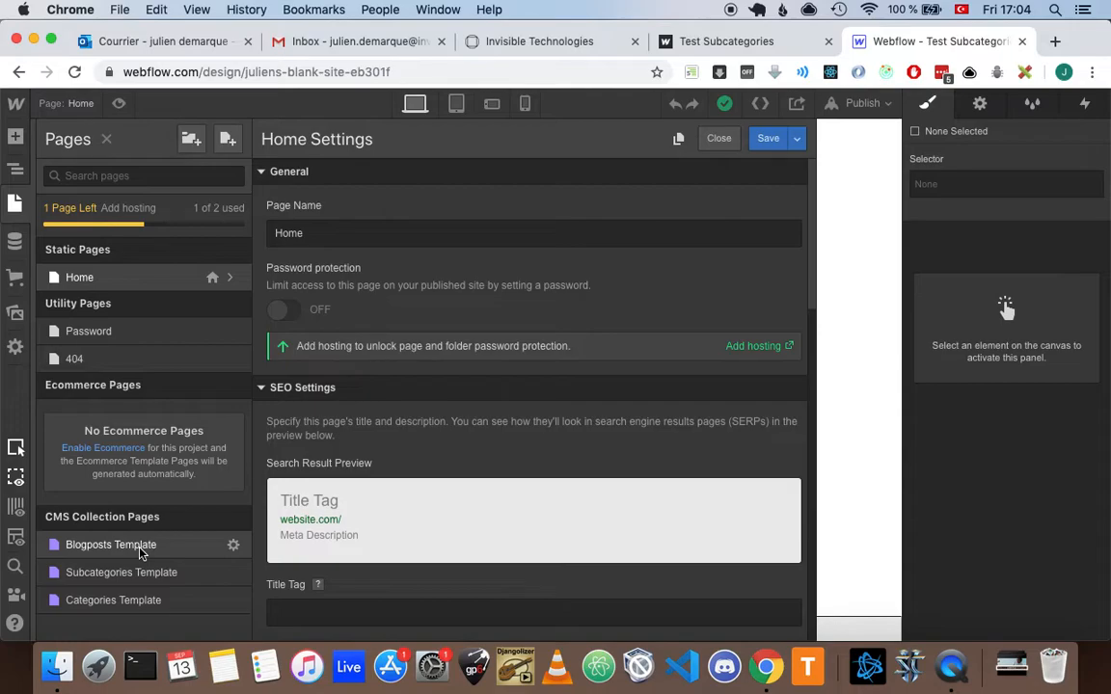
Open the Categories Template page in the Designer and check the published Test Subcategories example page for reference.
left_click(129, 600)
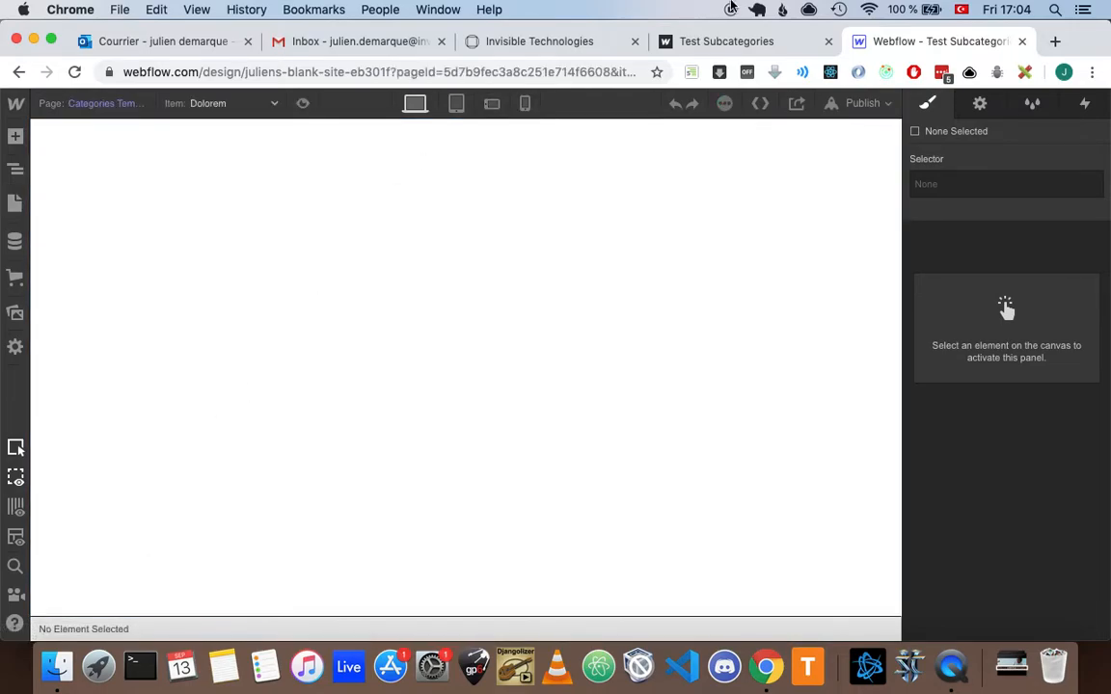
left_click(747, 41)
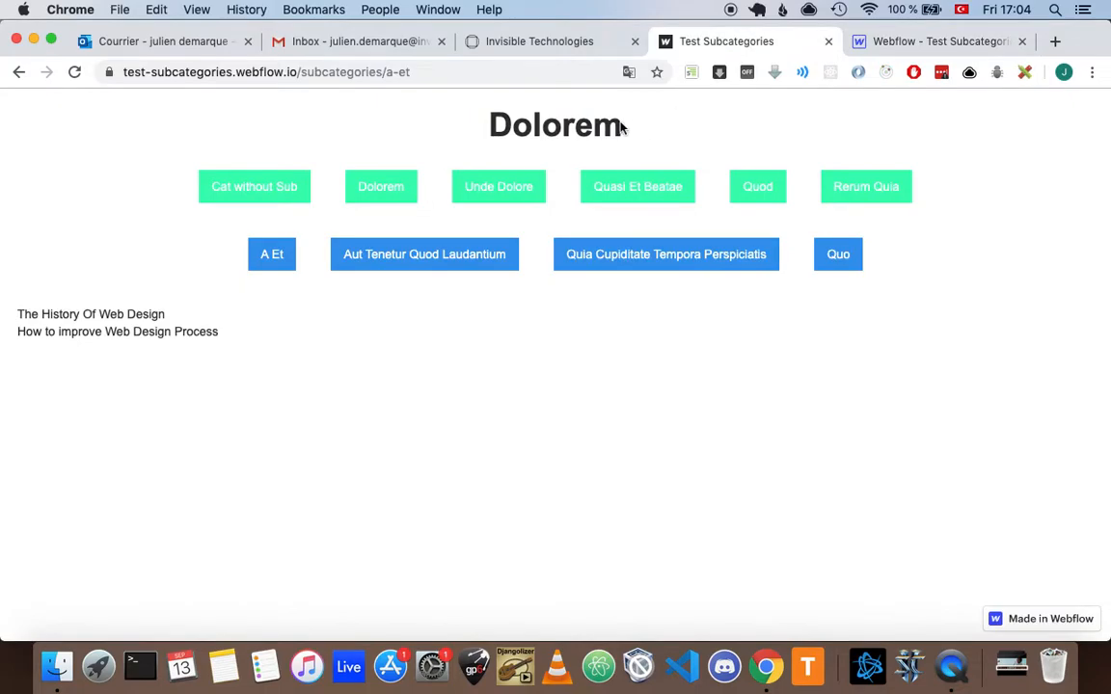
left_click(922, 44)
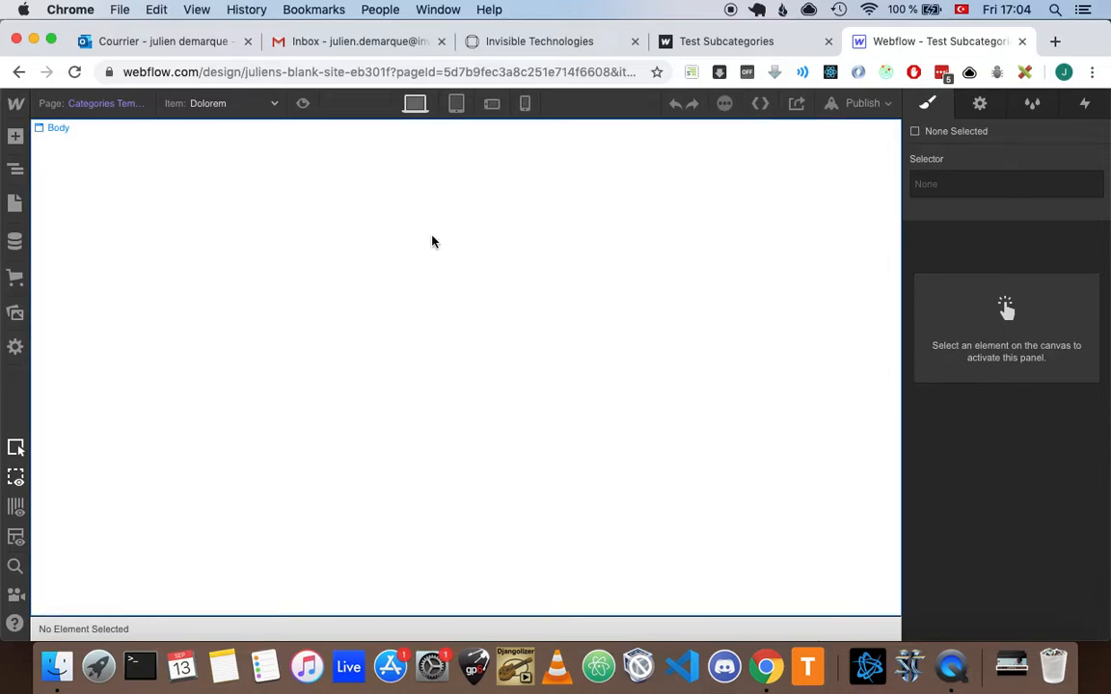
Add an H1 heading to the Categories Template page and get its text from the Categories Name field.
left_click(15, 136)
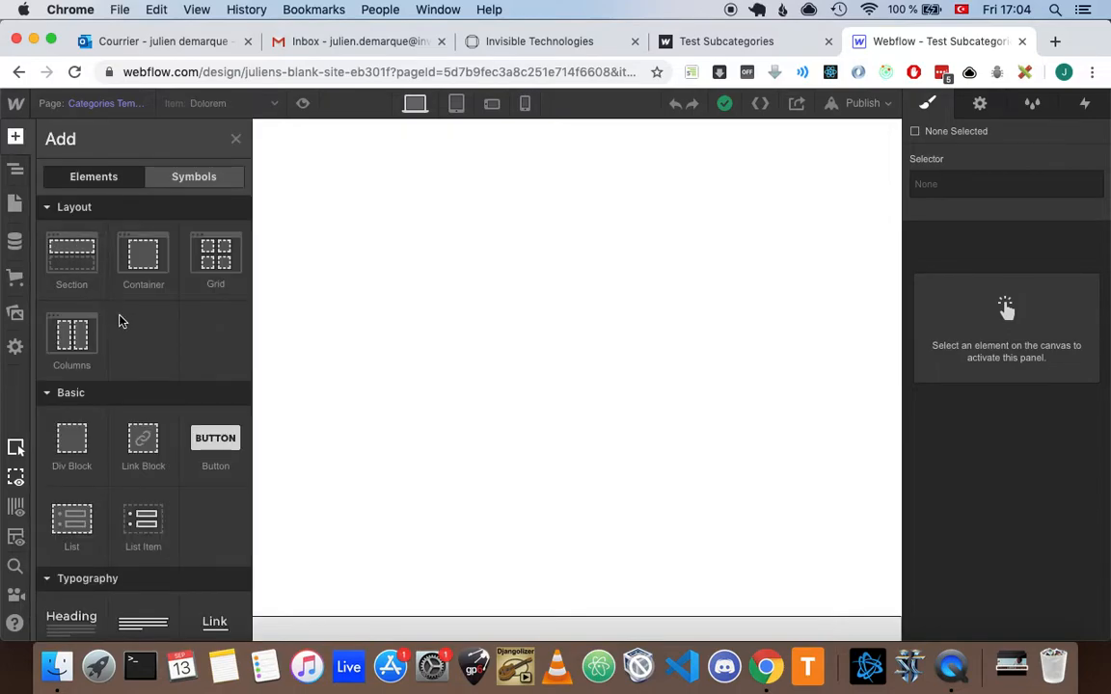
scroll(129, 525, "down", 3)
left_click_drag(71, 501, 374, 318)
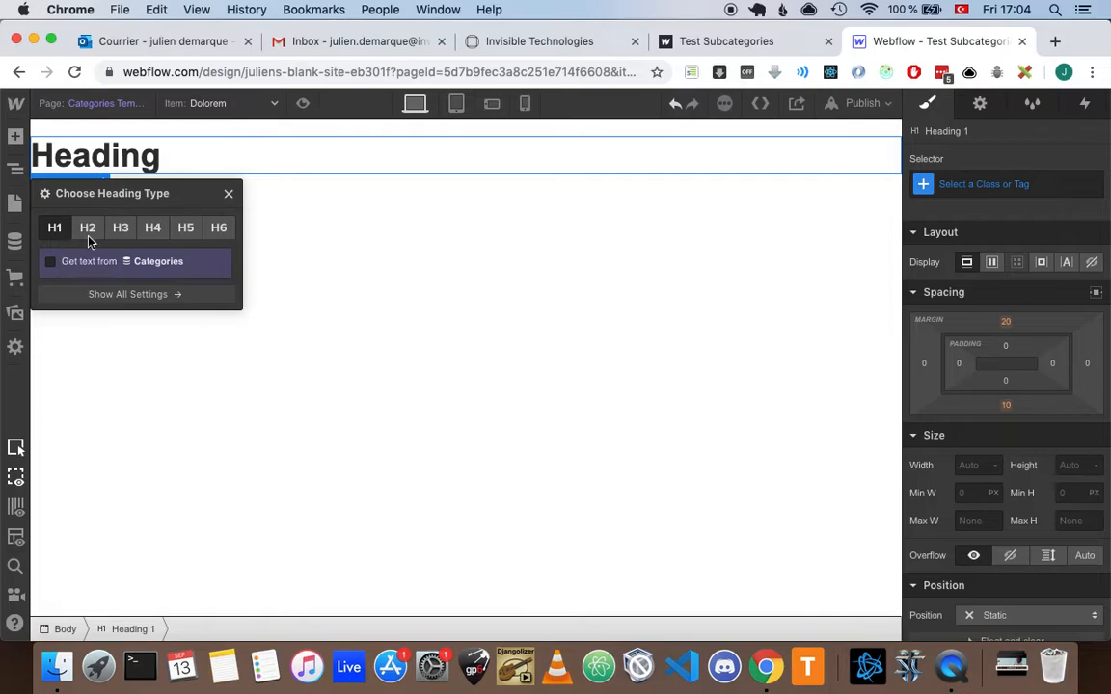
left_click(133, 268)
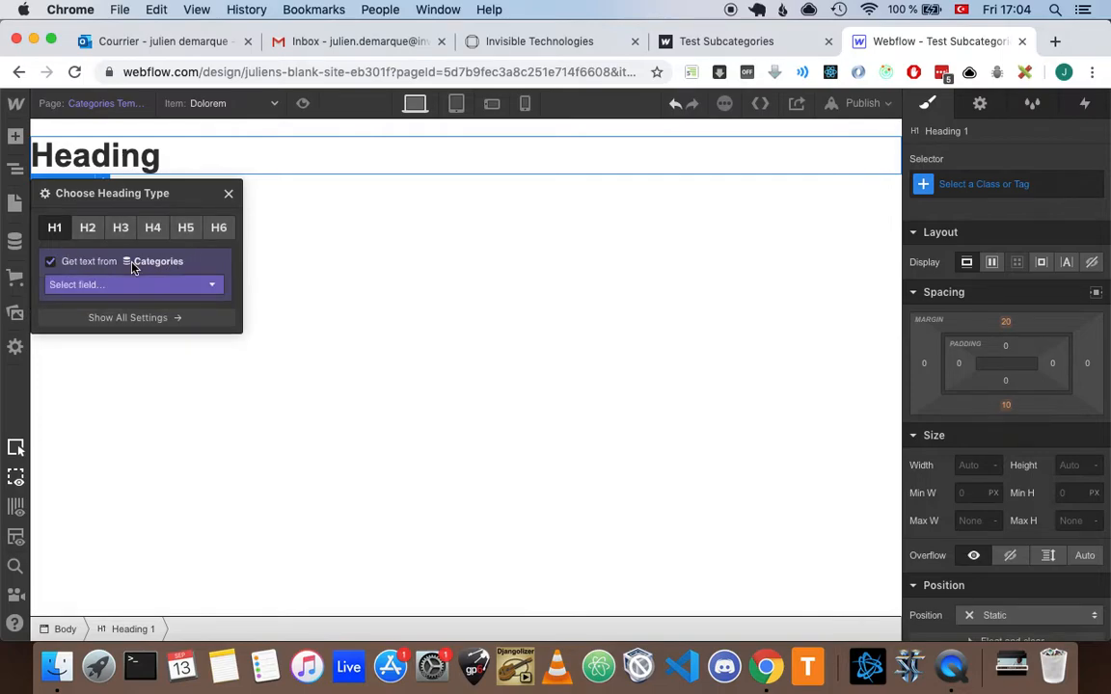
left_click(204, 287)
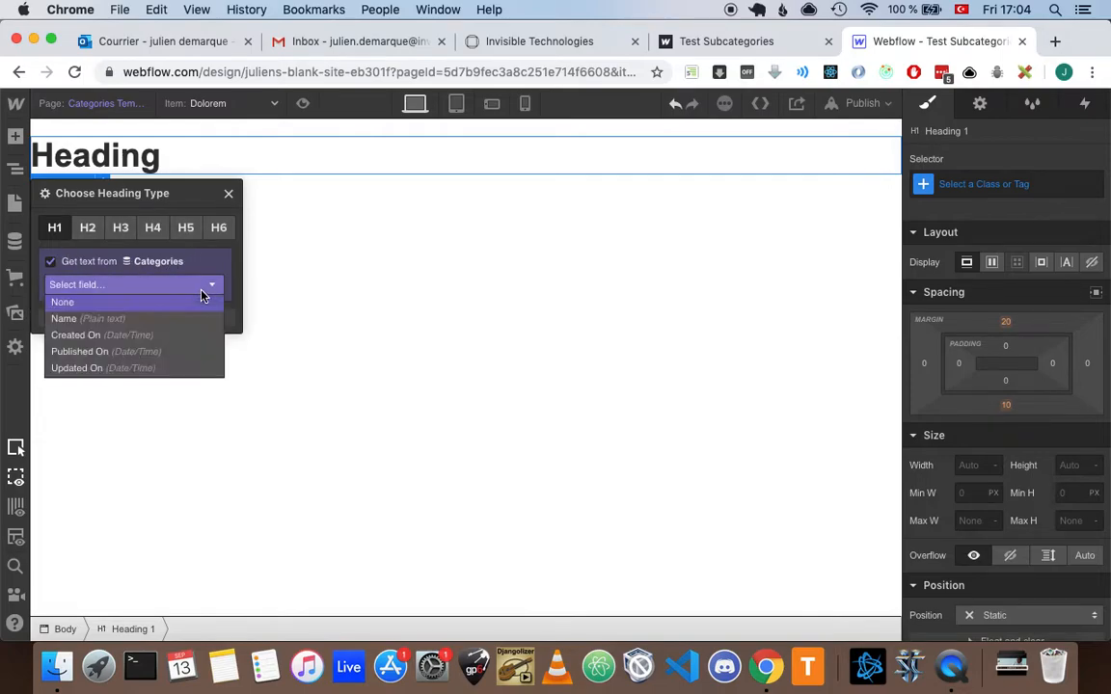
left_click(136, 321)
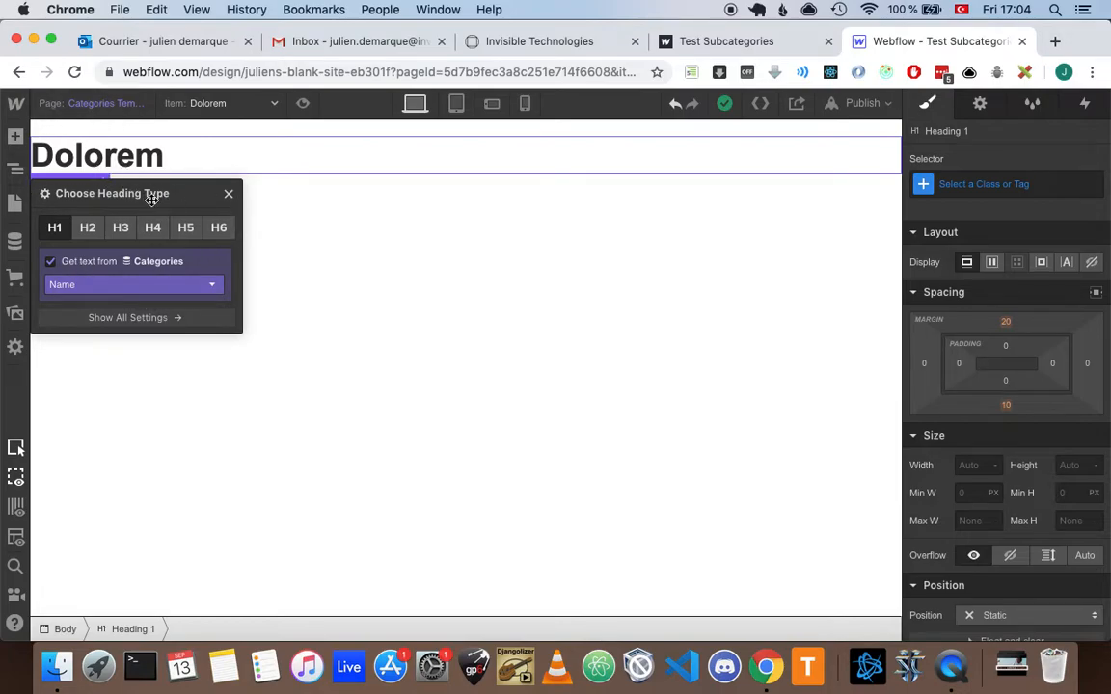
left_click(230, 194)
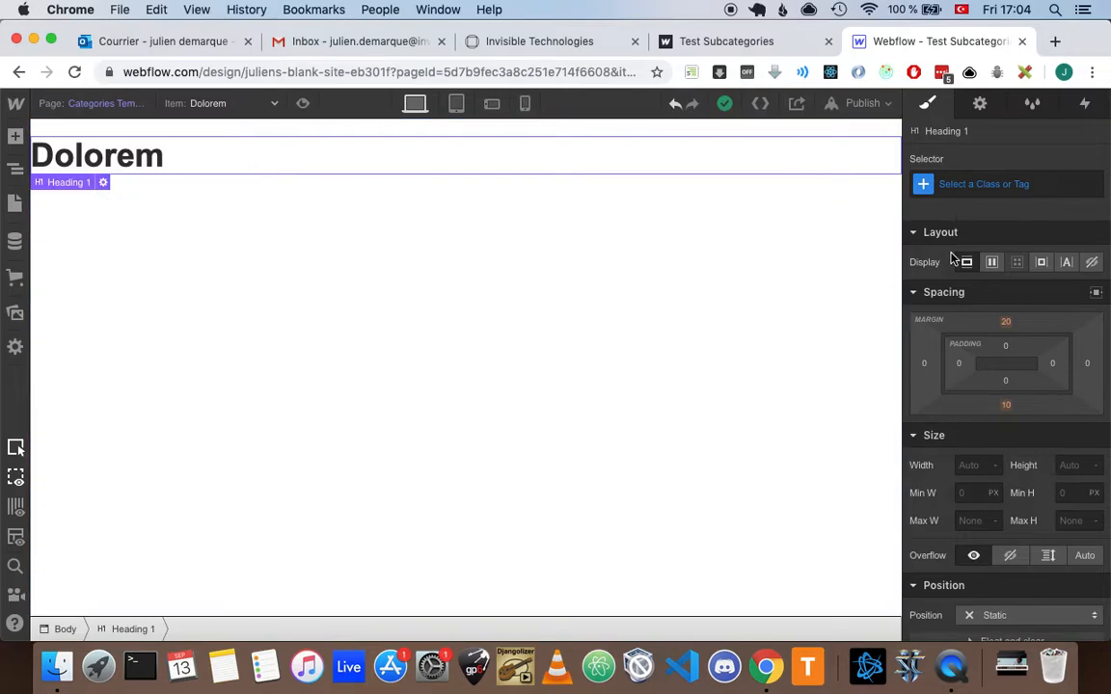
Center-align the text of the category name heading.
scroll(976, 463, "down", 5)
scroll(979, 466, "up", 5)
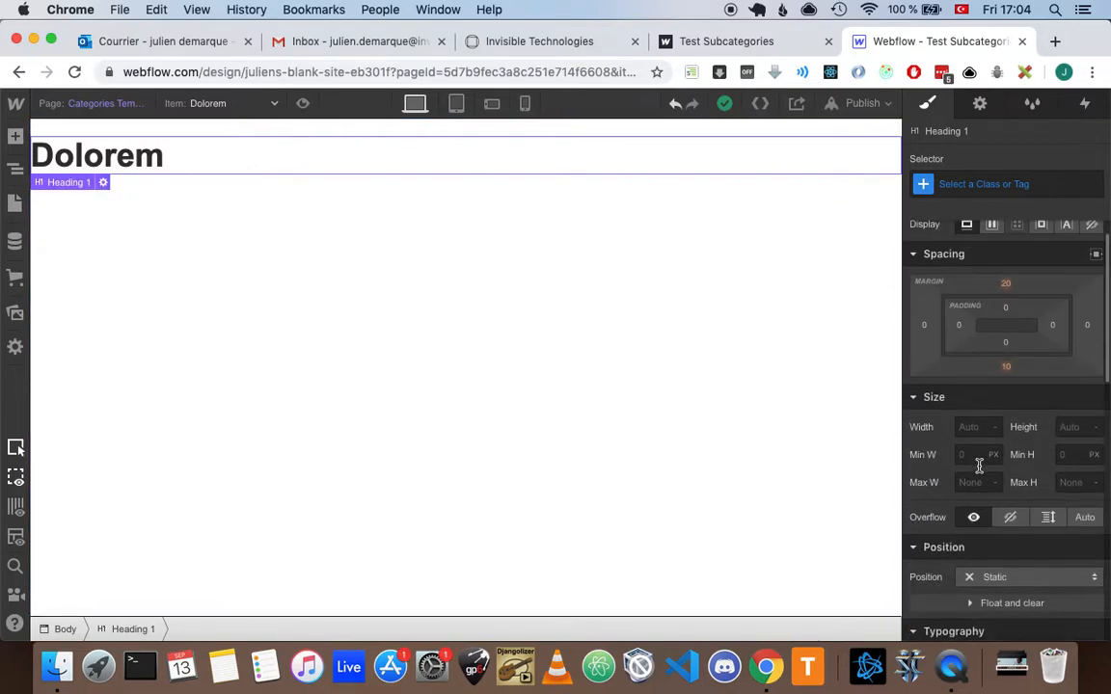
scroll(978, 466, "down", 5)
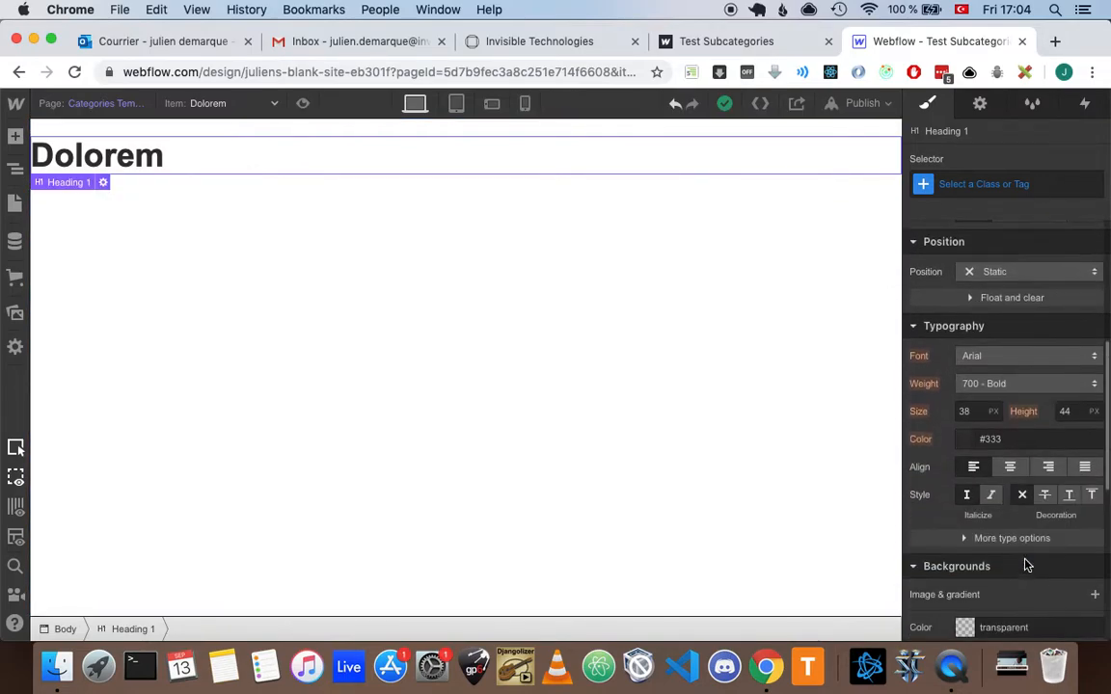
left_click(1009, 469)
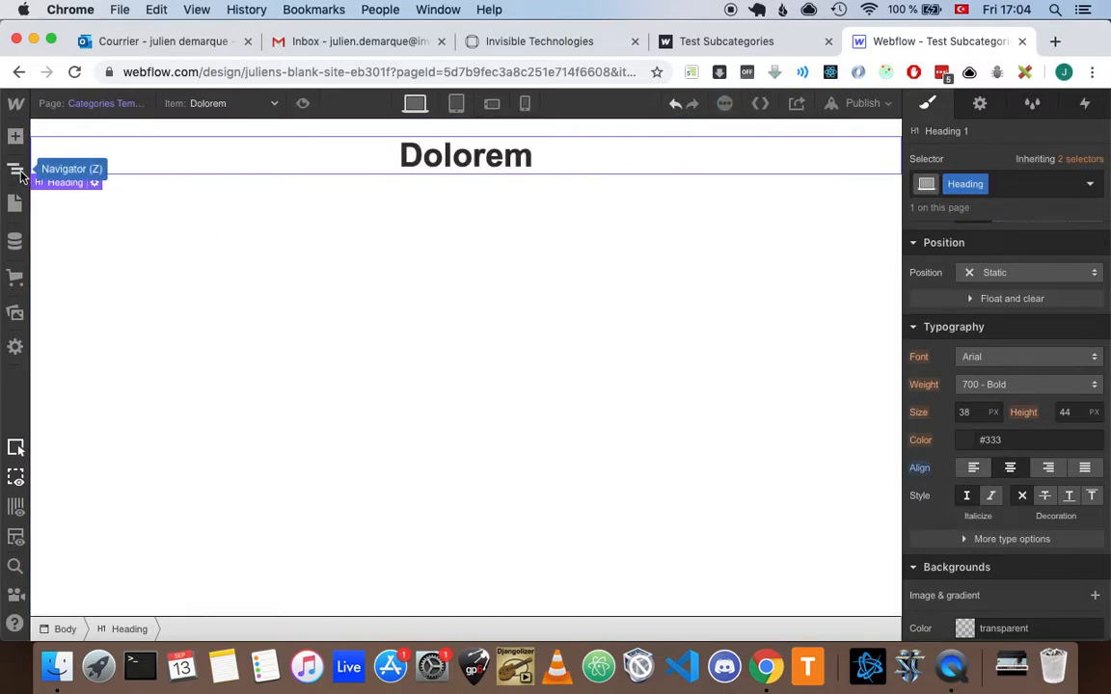
Check the published example page again and add a Section below the heading.
left_click(16, 140)
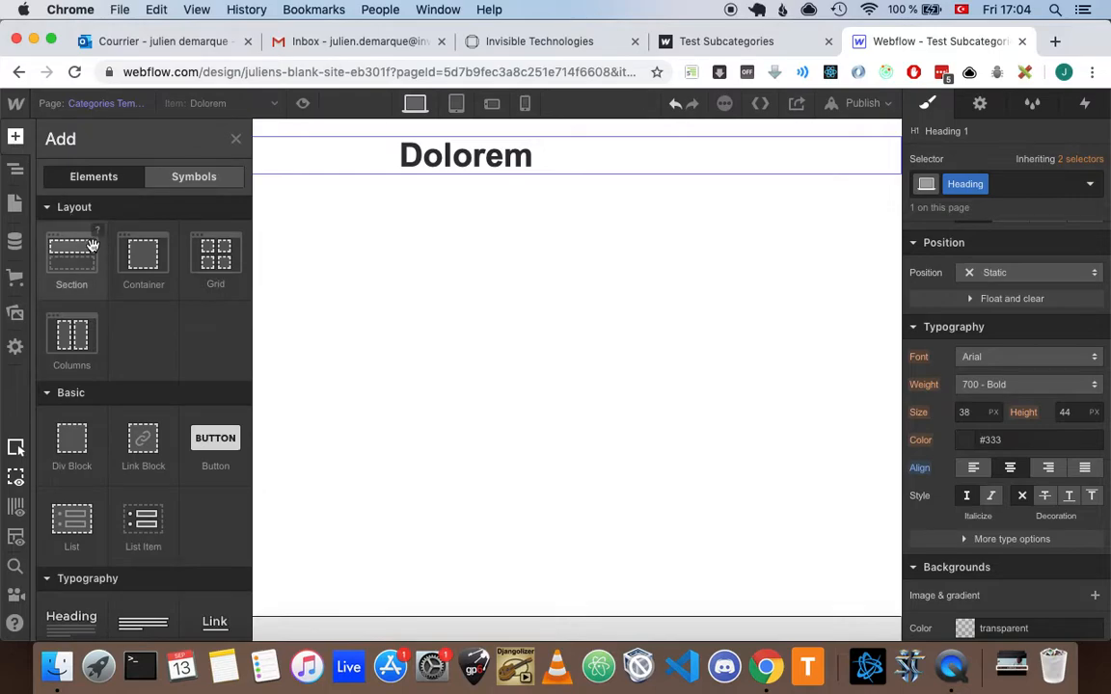
left_click(687, 45)
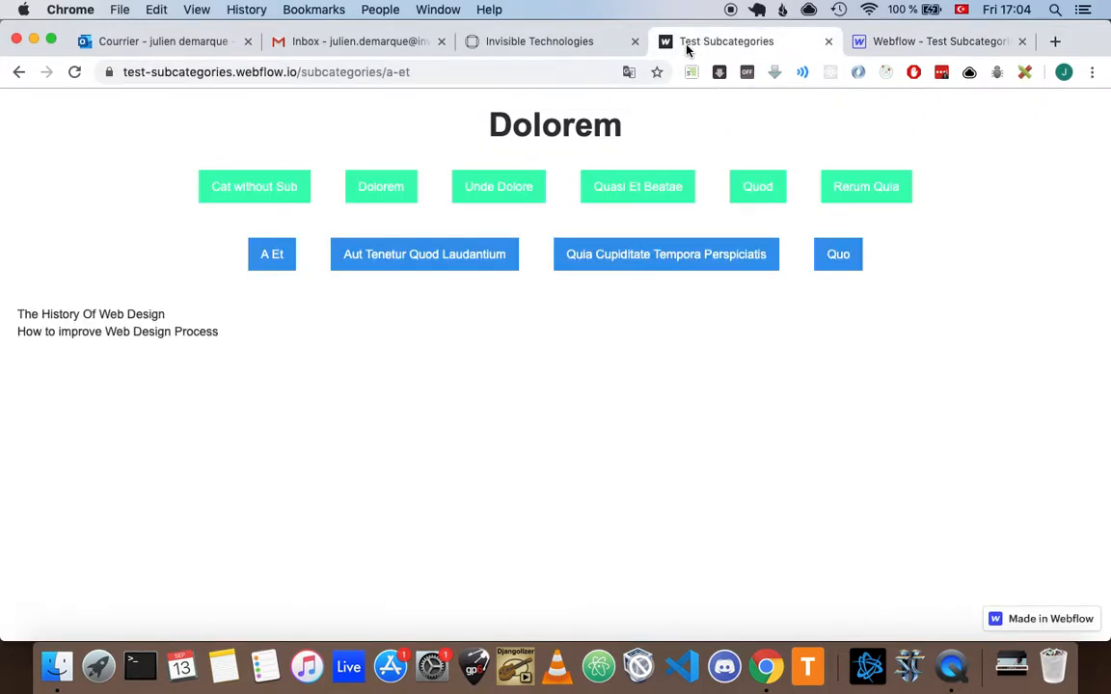
left_click(955, 43)
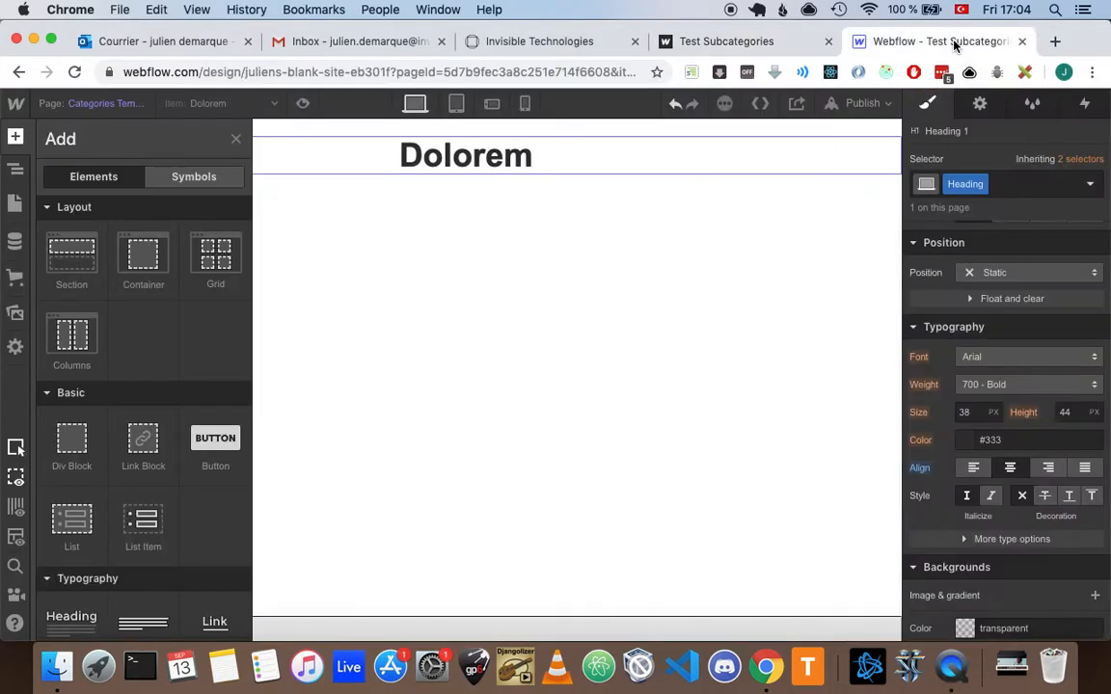
left_click(64, 268)
Add a Collection List inside the new section and set its source to the Categories CMS collection.
left_click(13, 137)
scroll(120, 417, "down", 5)
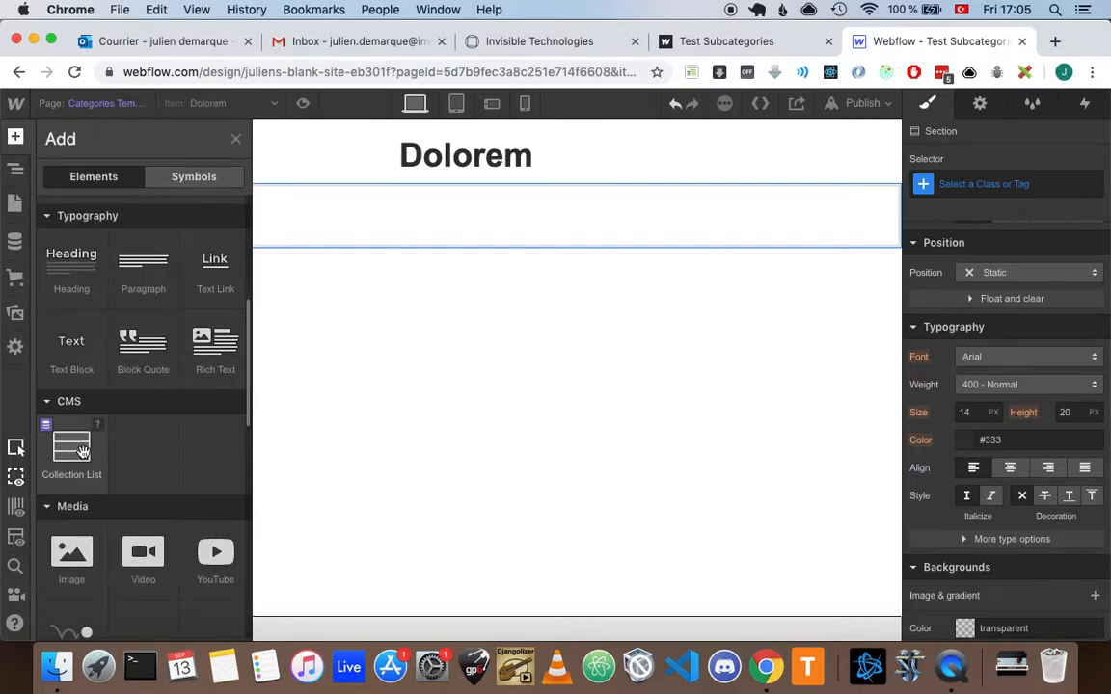
left_click(75, 452)
left_click(154, 432)
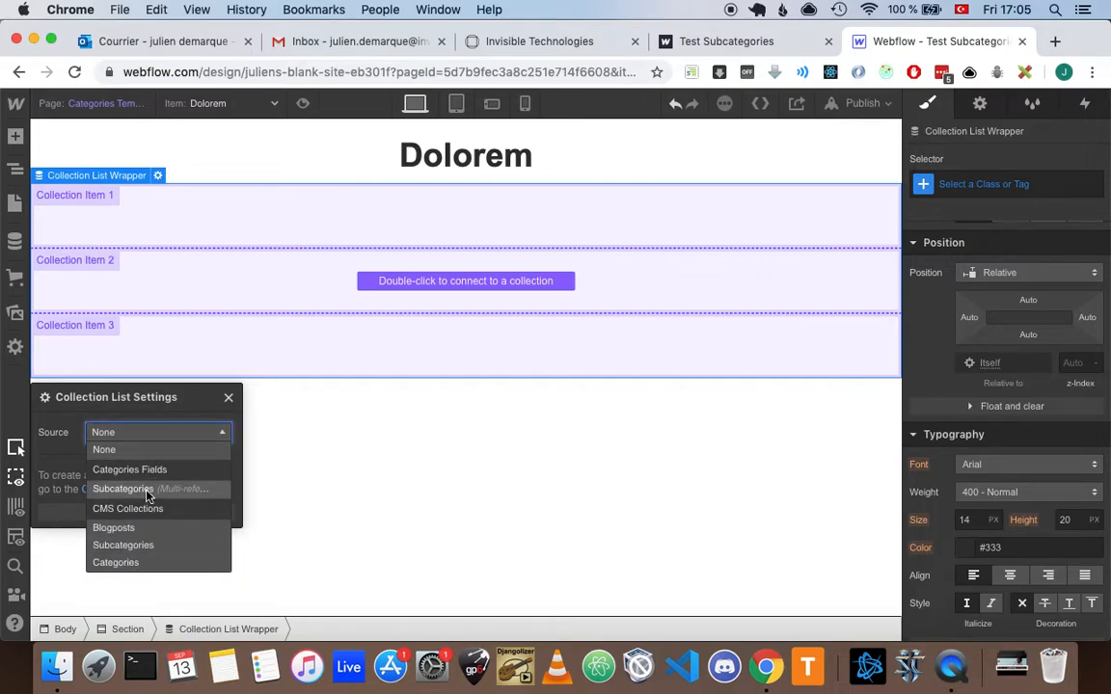
left_click(147, 562)
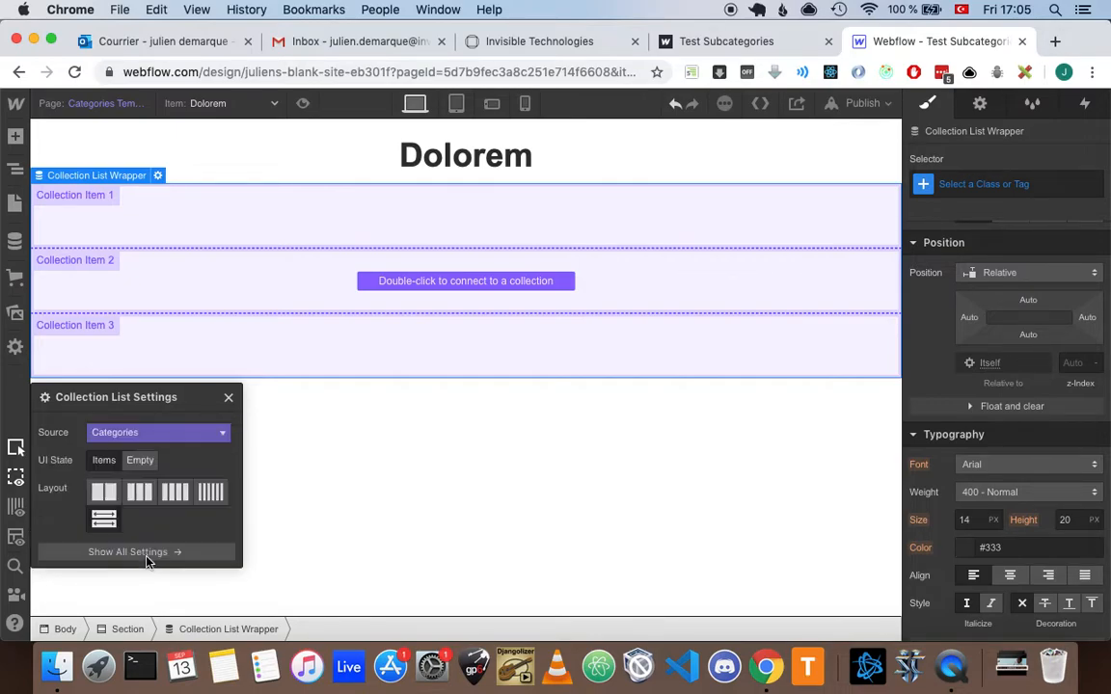
left_click(229, 397)
scroll(951, 315, "up", 5)
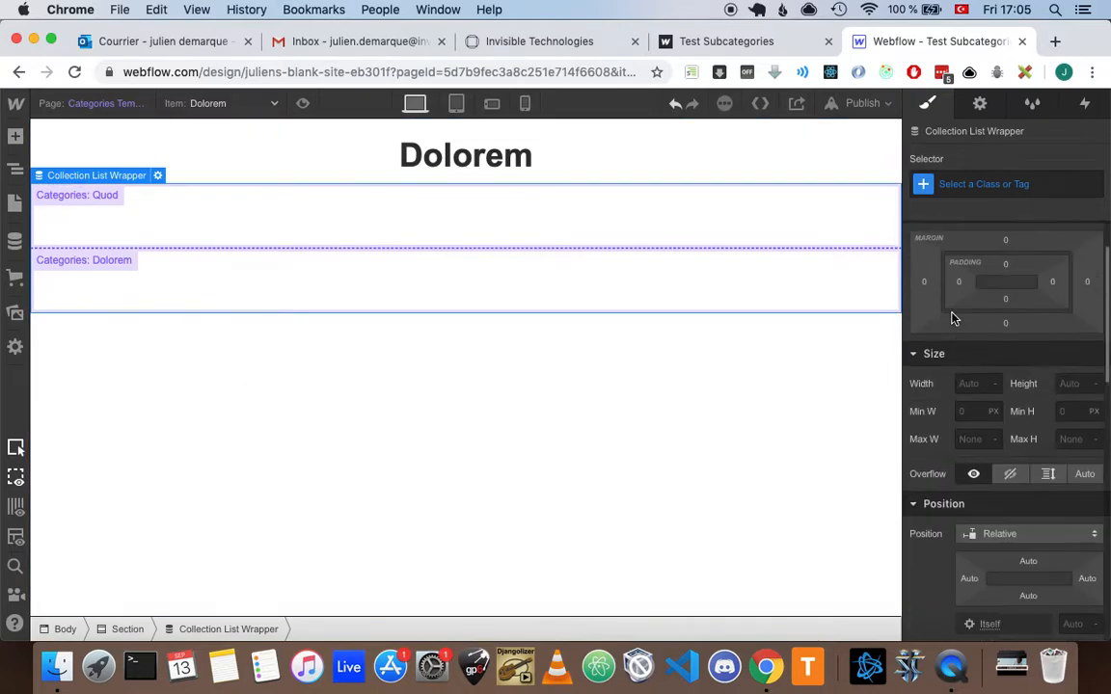
Give the Collection List in the section the class Category List and lay it out as horizontal flex with centered justification.
left_click(17, 174)
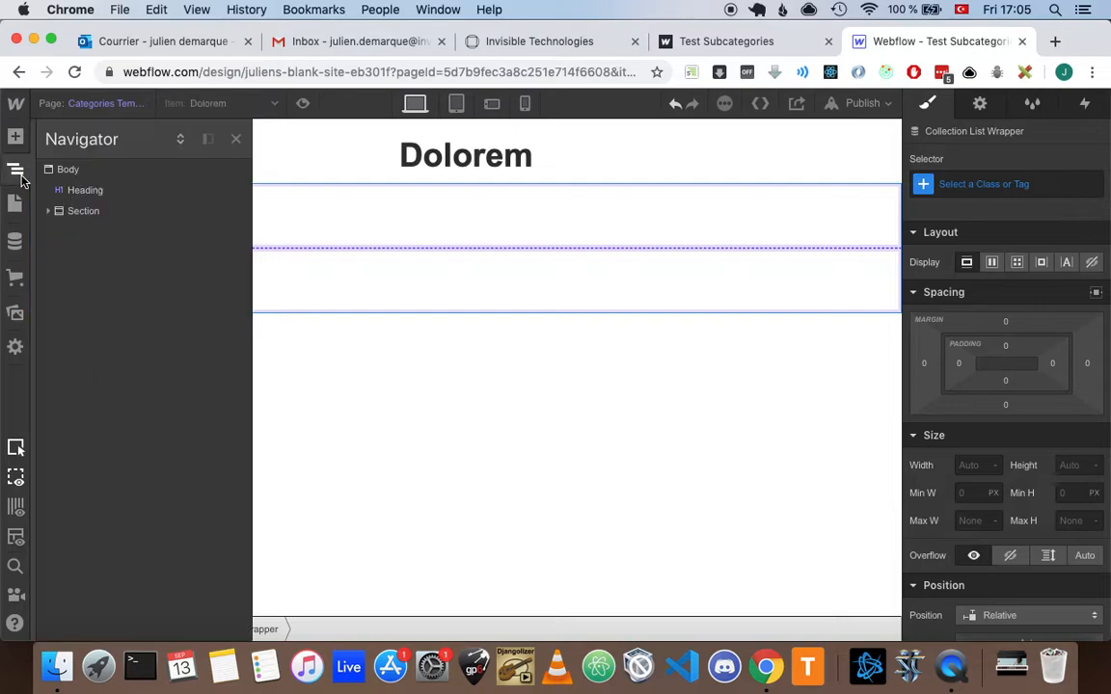
left_click(48, 210)
left_click(59, 232)
left_click(86, 254)
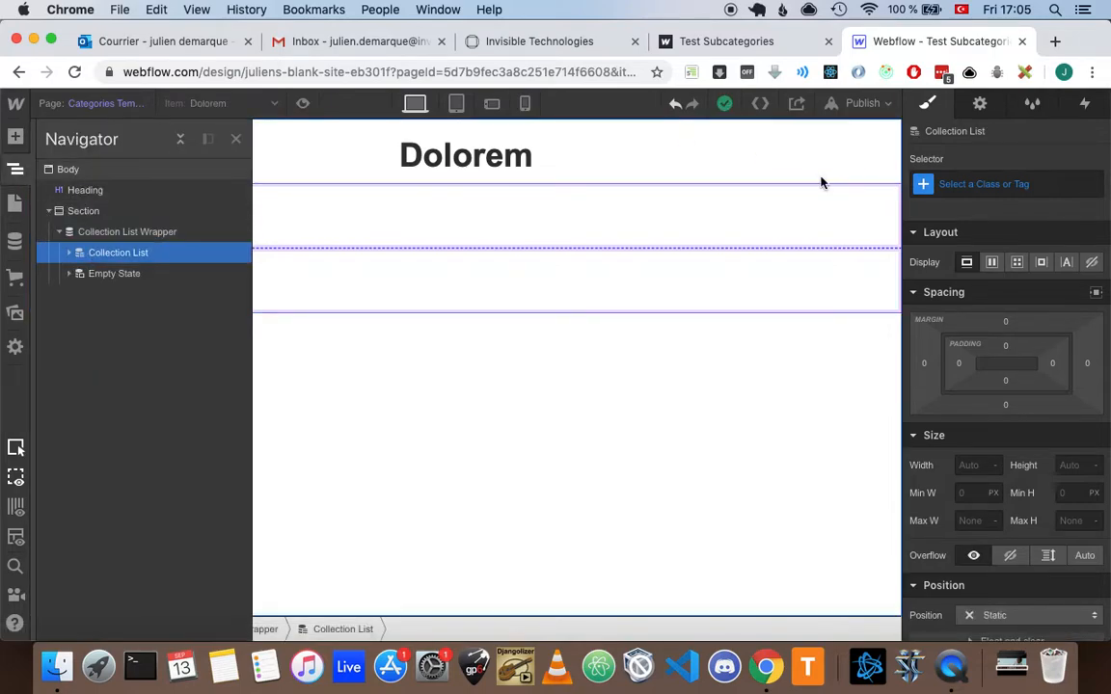
left_click(1036, 190)
type("Category list")
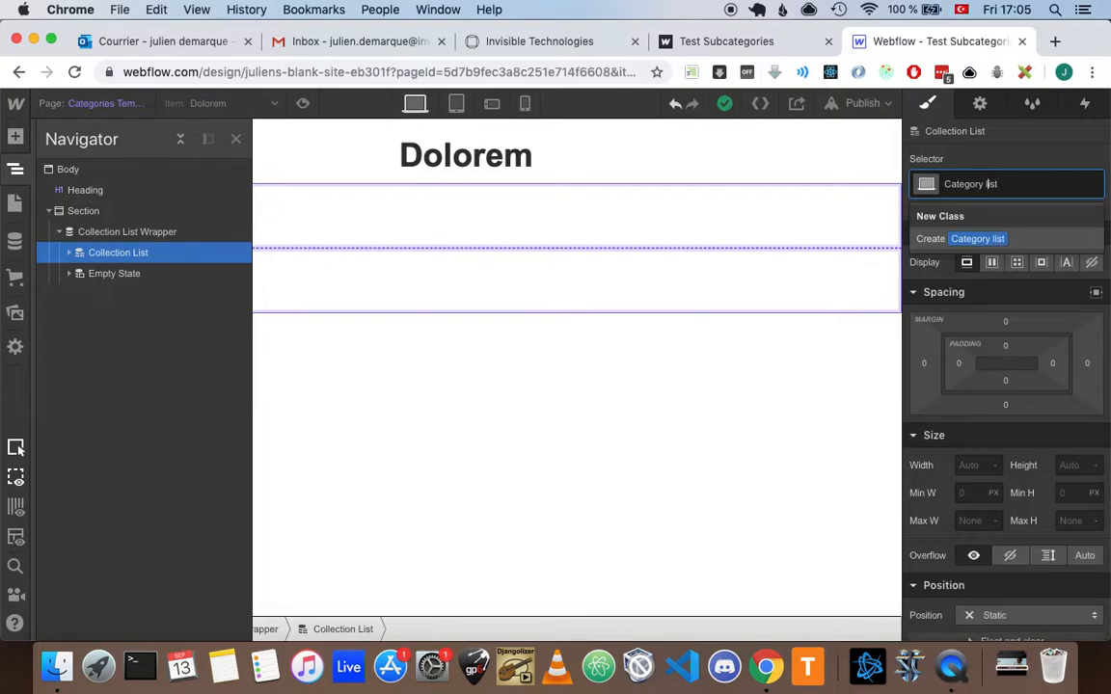
type("L")
key("Return")
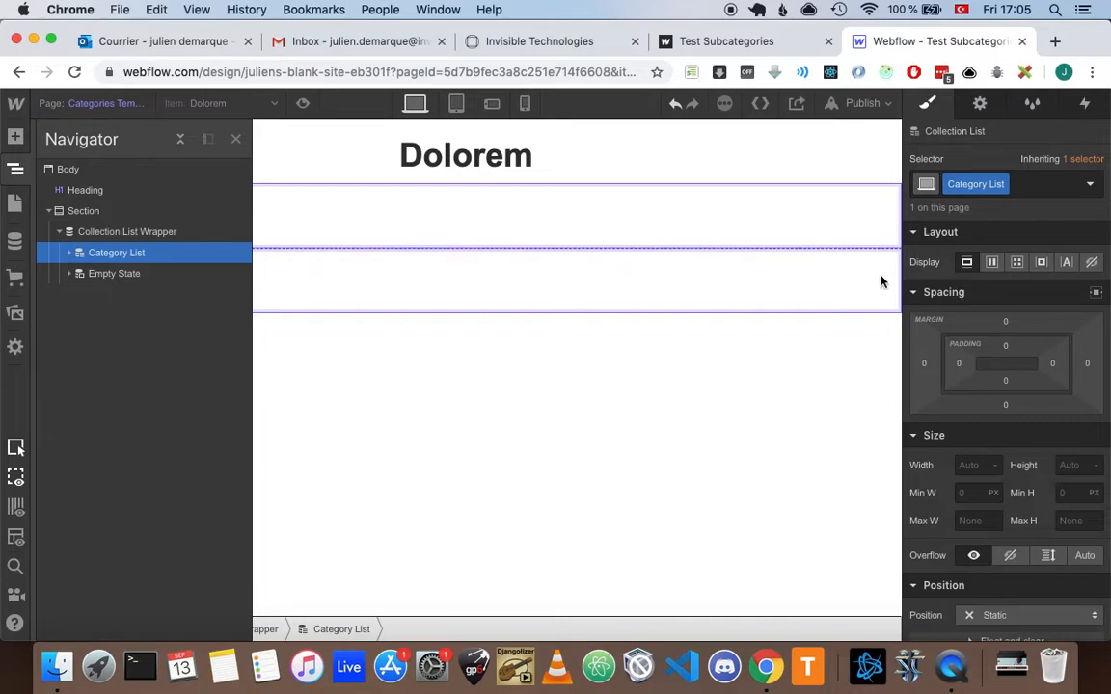
left_click(993, 263)
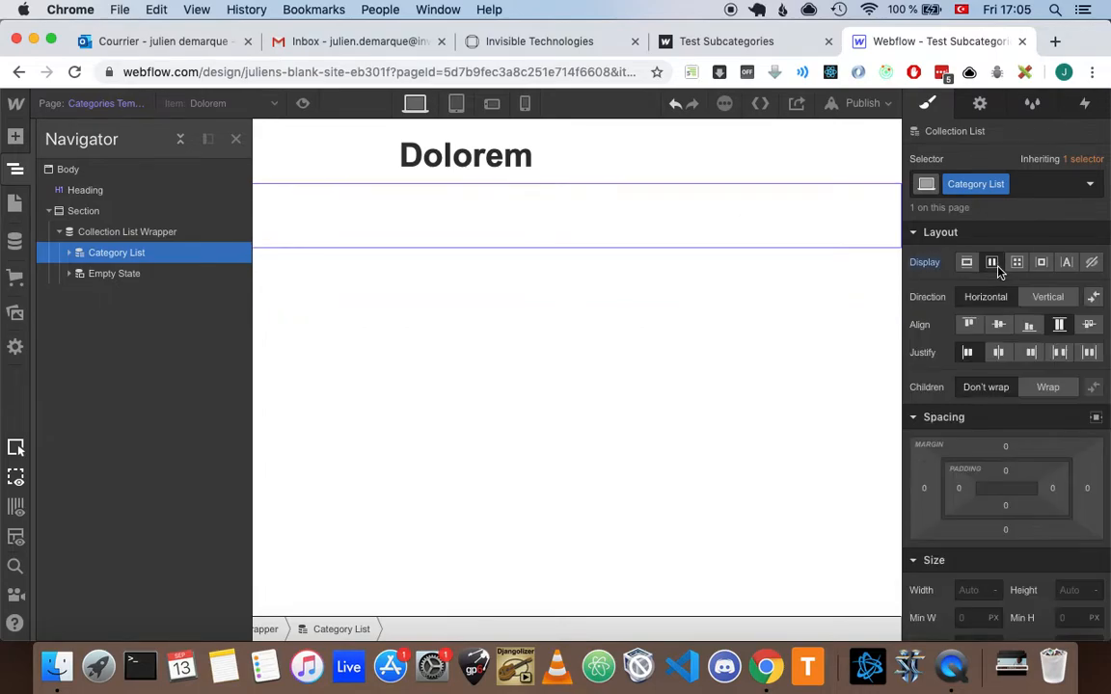
left_click(998, 352)
Add a Button inside the collection item and get its text from the Categories Name field.
left_click(433, 235)
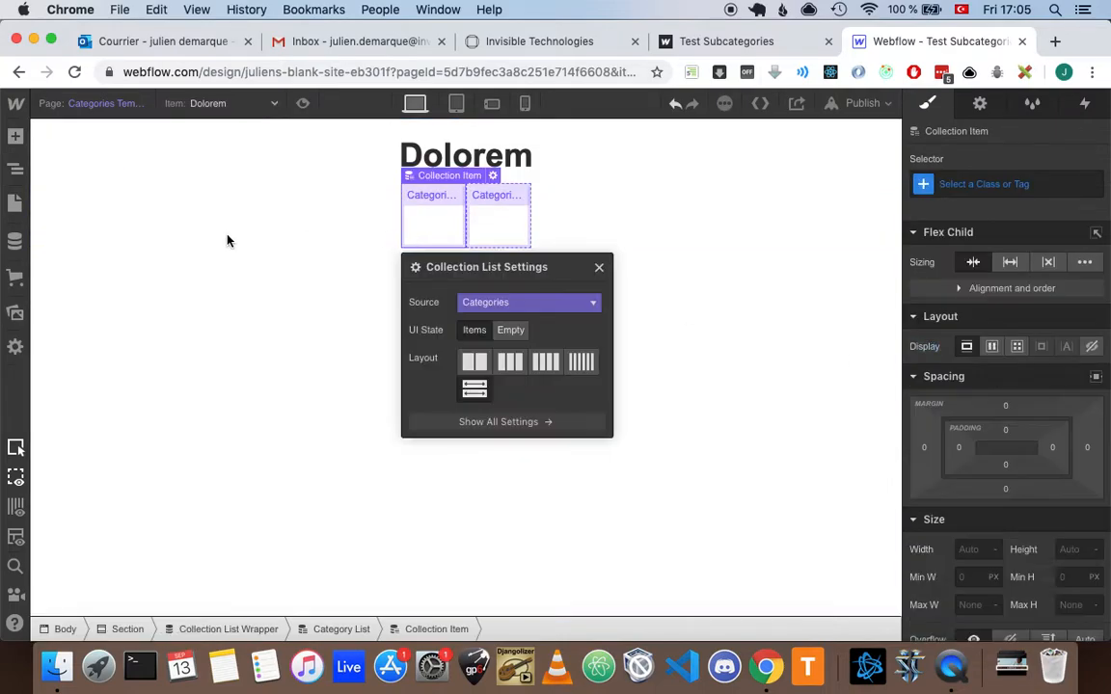
key("a")
scroll(138, 343, "down", 5)
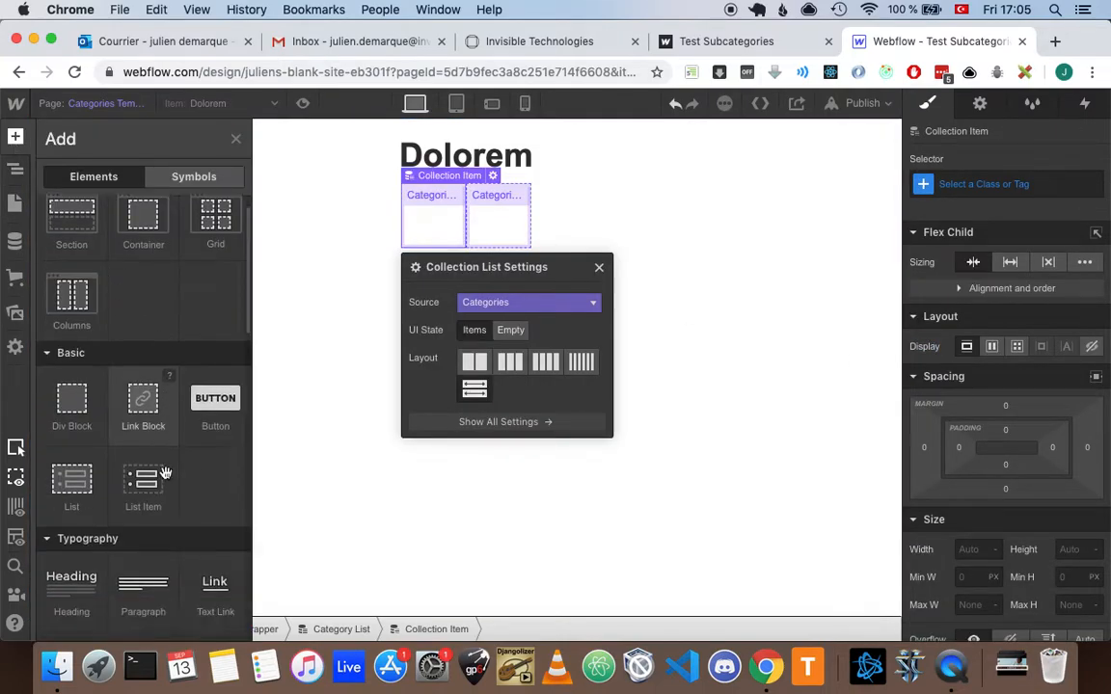
left_click(216, 271)
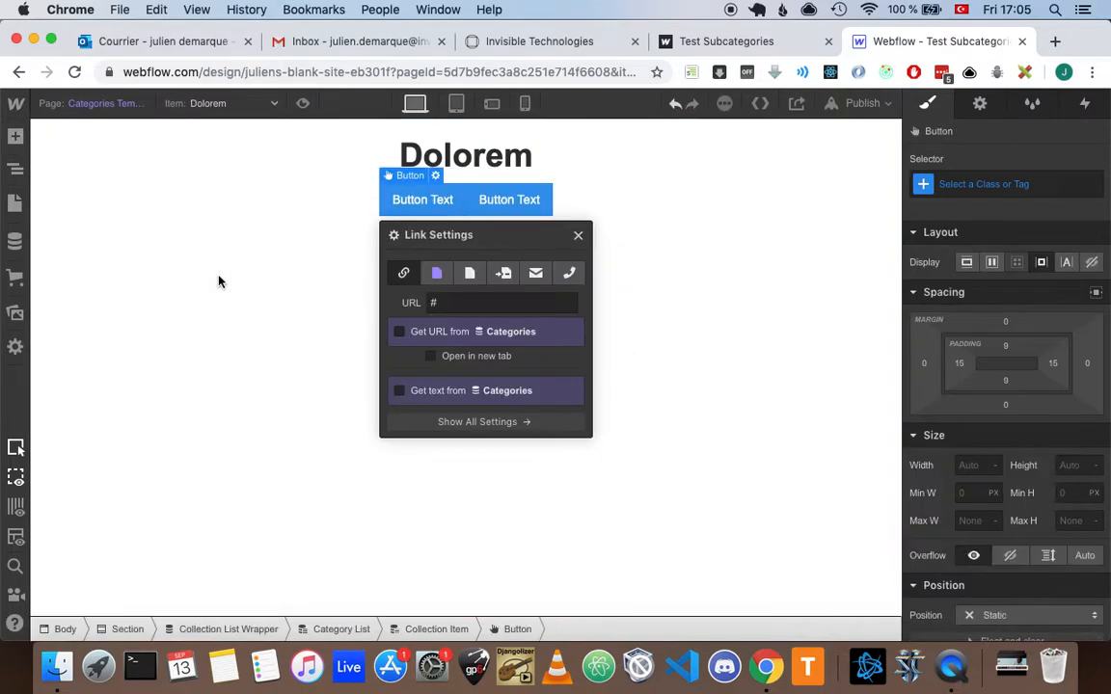
left_click(400, 390)
left_click(431, 413)
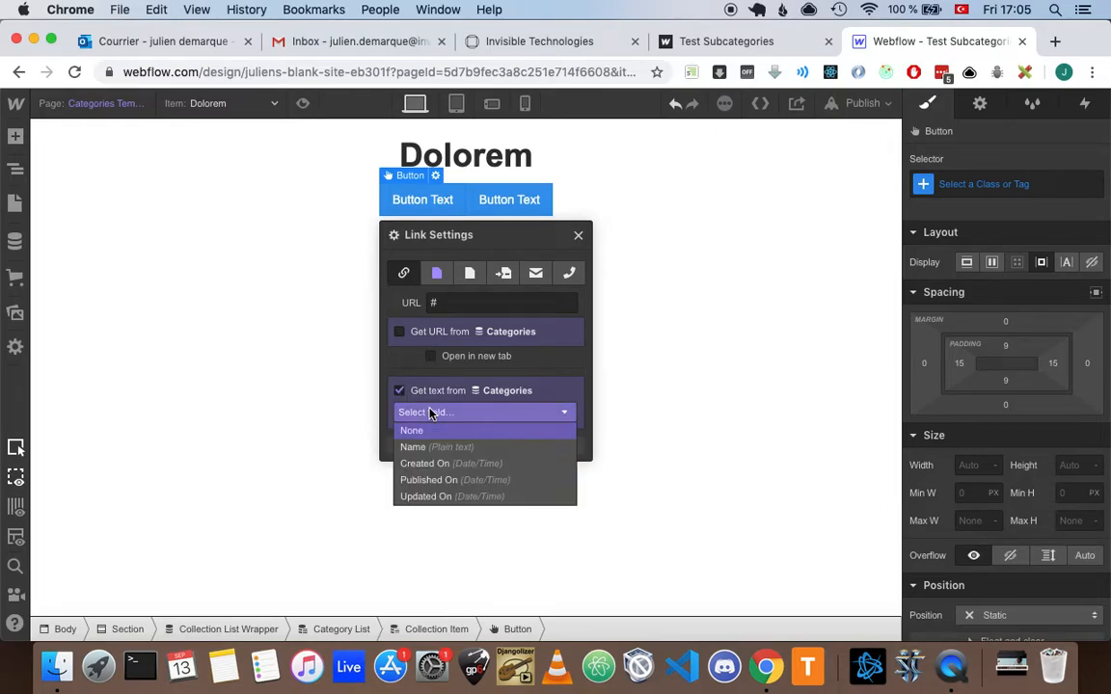
left_click(446, 448)
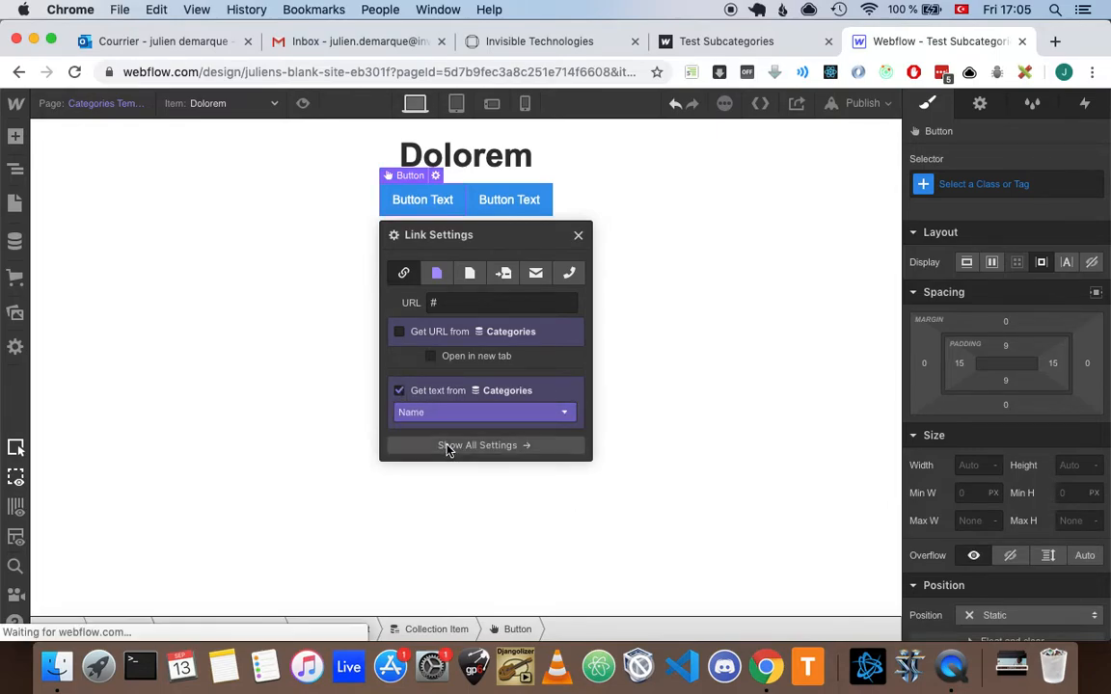
Link the category button to the Current Category collection page and return to the published example page.
left_click(437, 275)
left_click(486, 303)
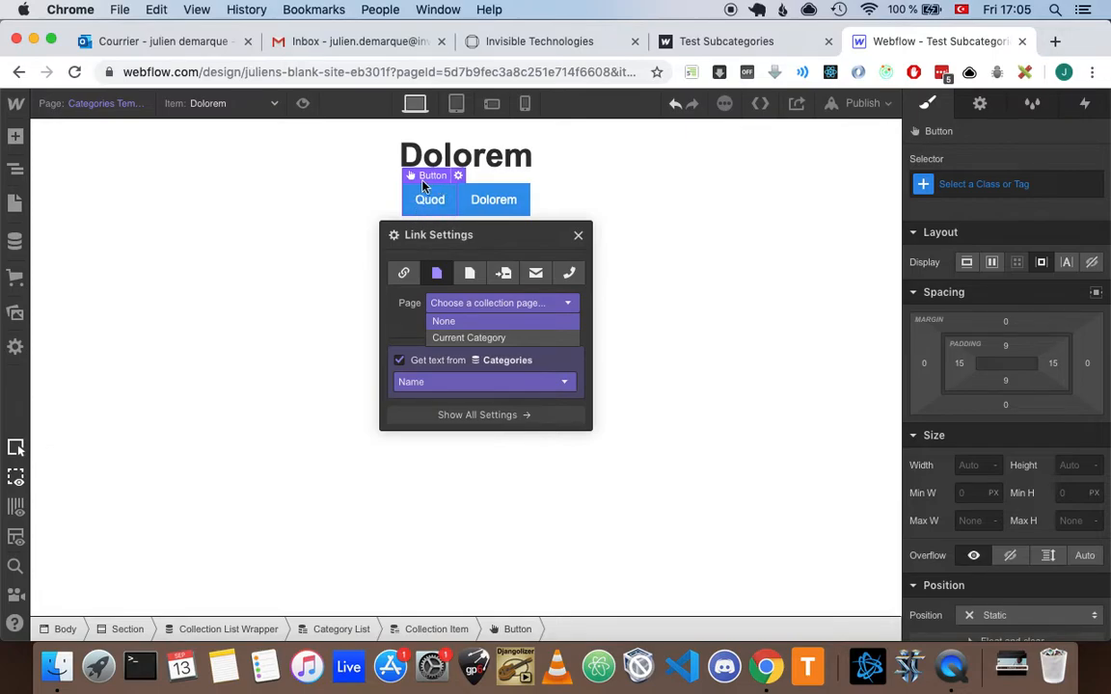
left_click(473, 342)
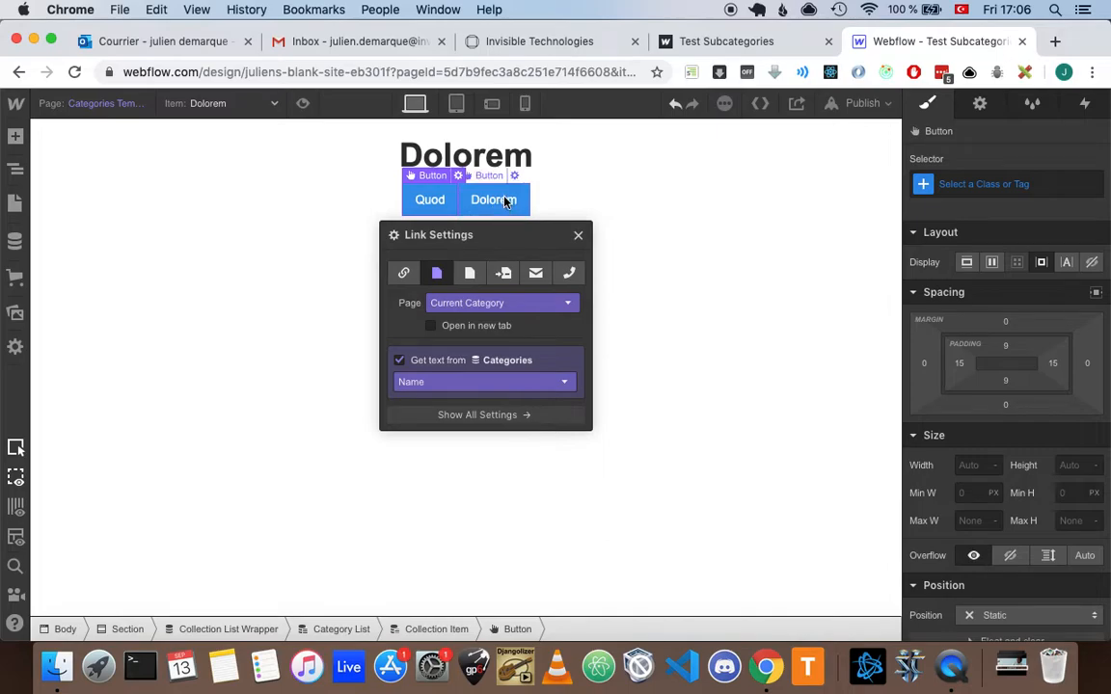
left_click(579, 236)
left_click(743, 42)
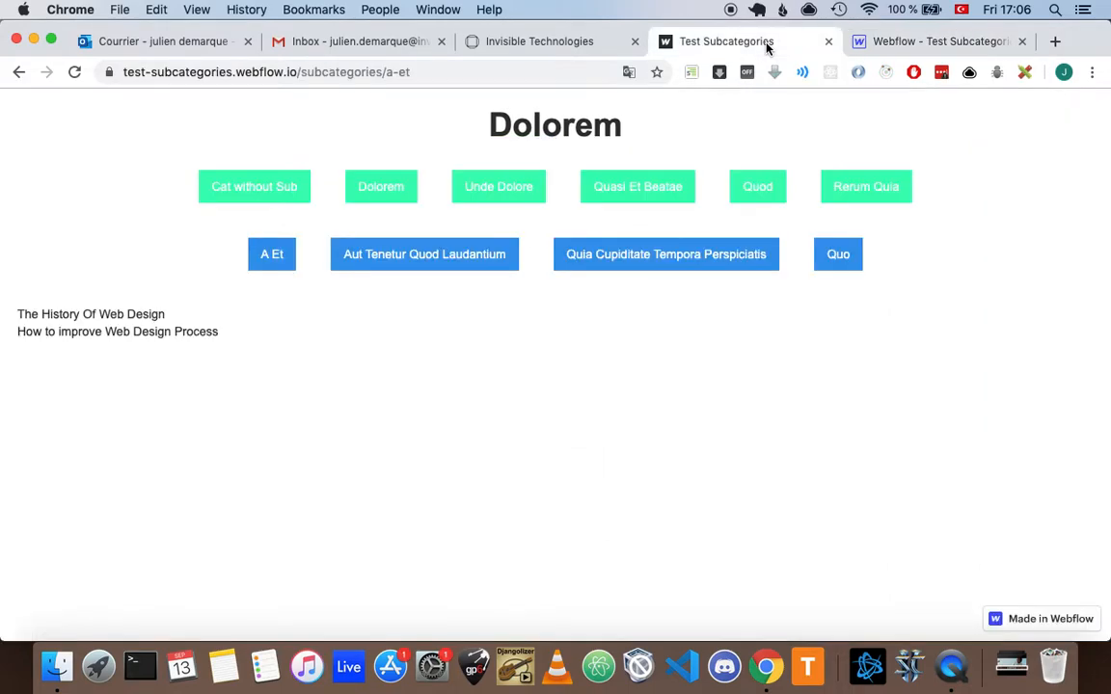
Return to the Webflow designer and set the category button's background color to #00ffbf.
left_click(893, 41)
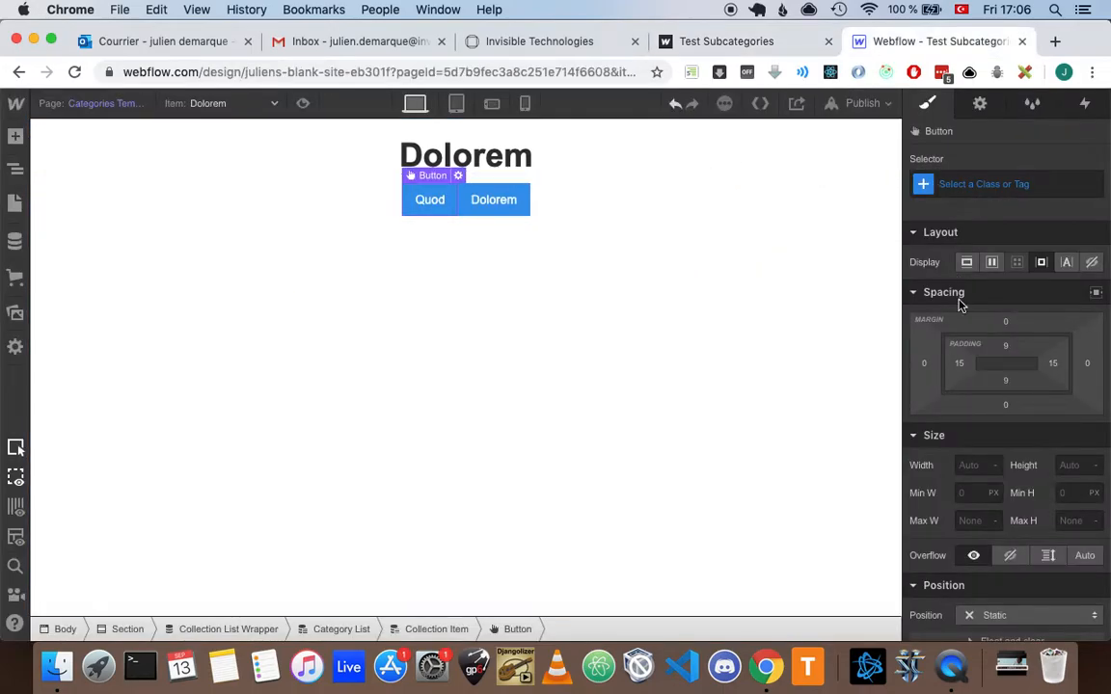
scroll(959, 290, "down", 10)
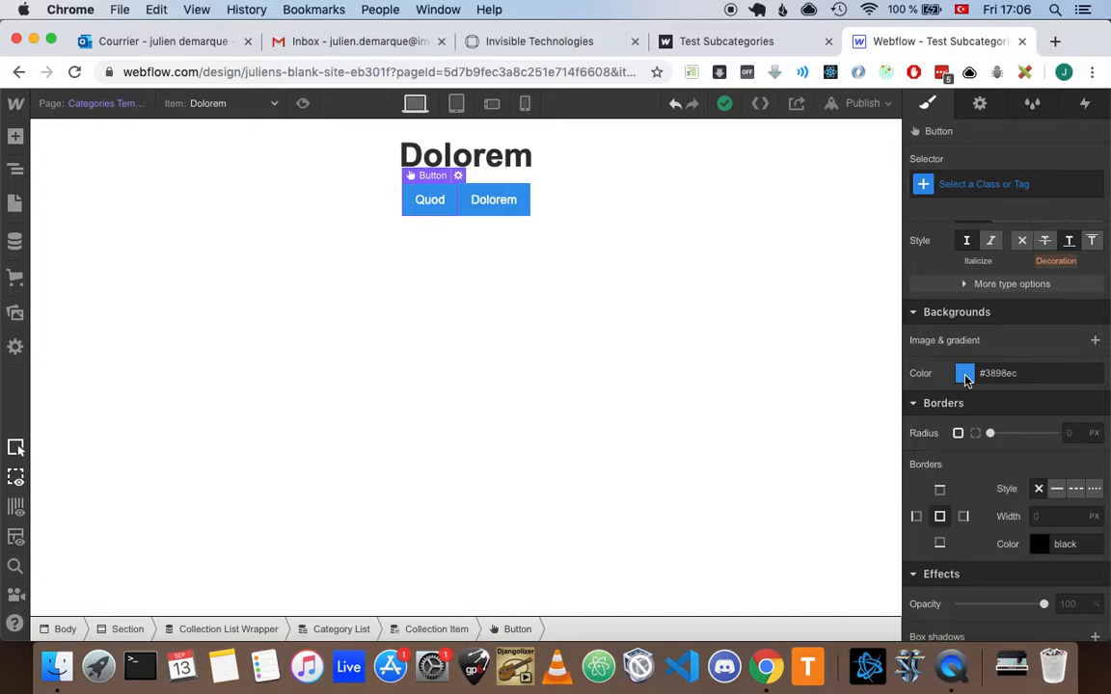
left_click(965, 374)
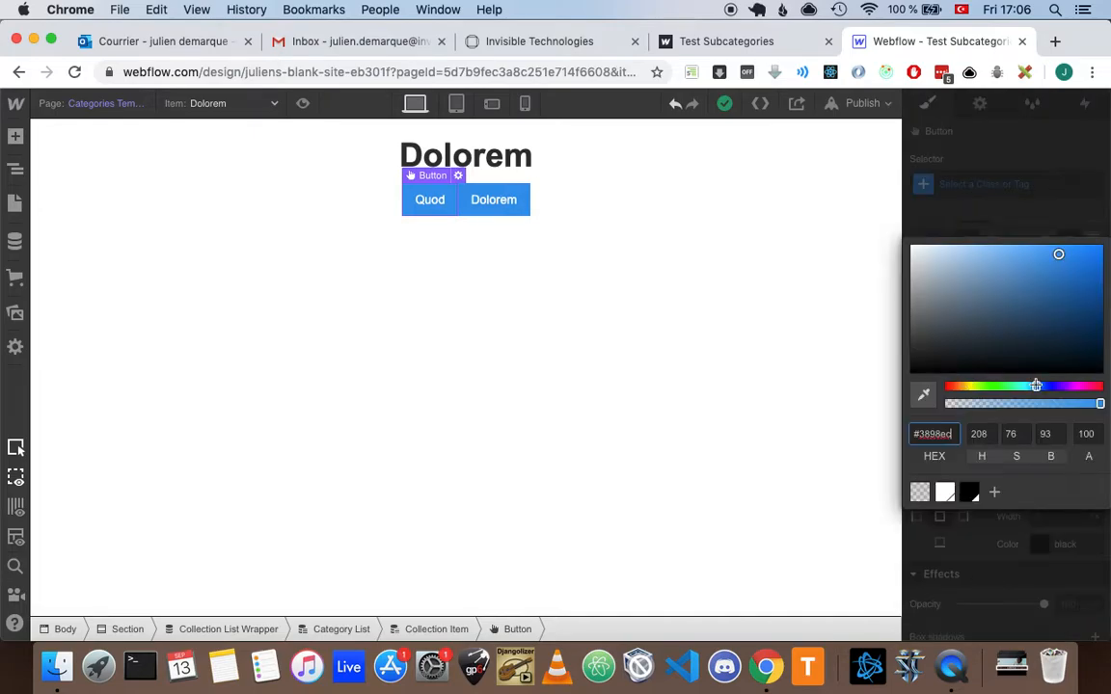
left_click_drag(1035, 386, 1017, 387)
left_click(1105, 247)
left_click_drag(1105, 248, 1105, 243)
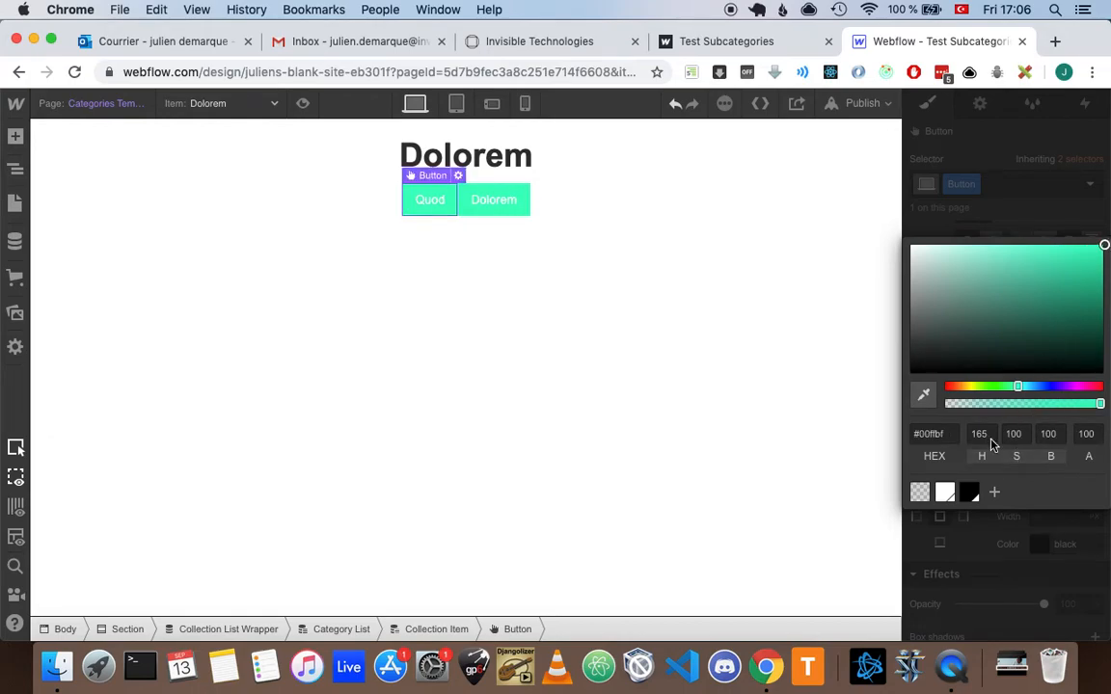
left_click(1051, 221)
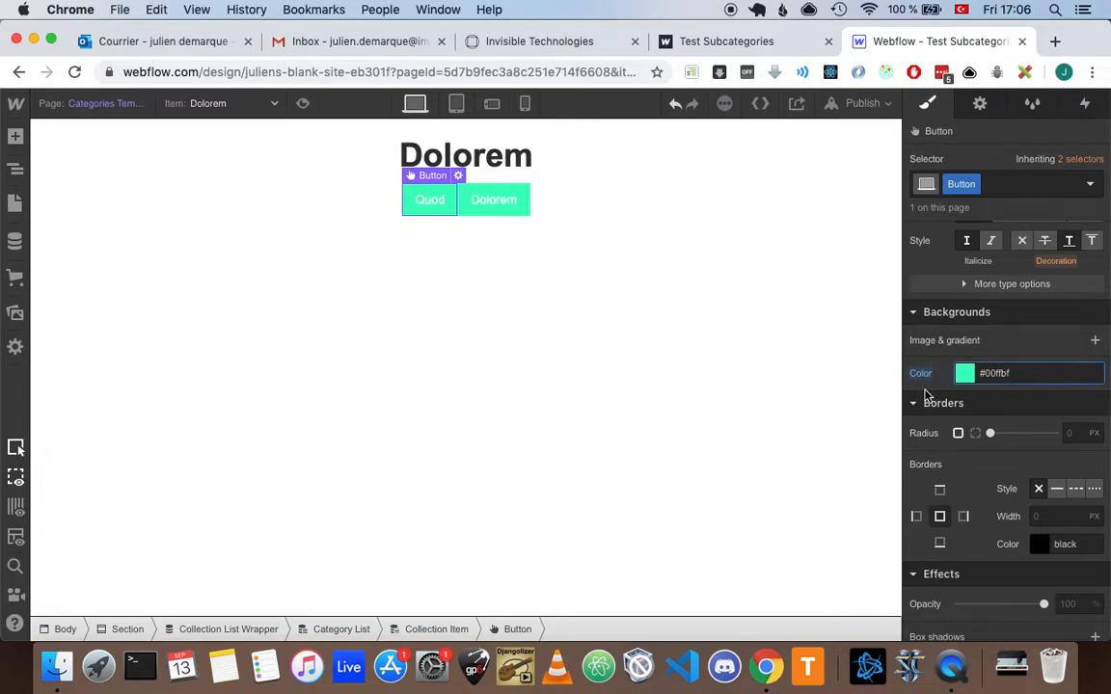
Save the button's background color as the swatch Aquamarine and give the button a margin of 10 on all four sides.
left_click(923, 376)
left_click(1048, 364)
left_click(964, 373)
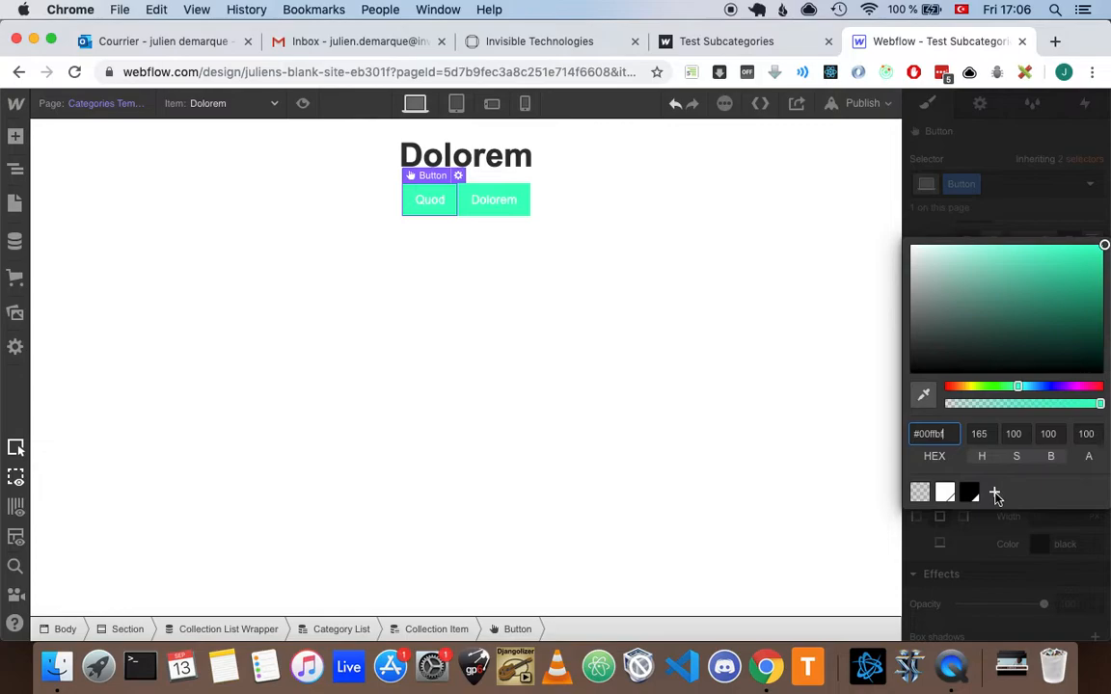
left_click(994, 493)
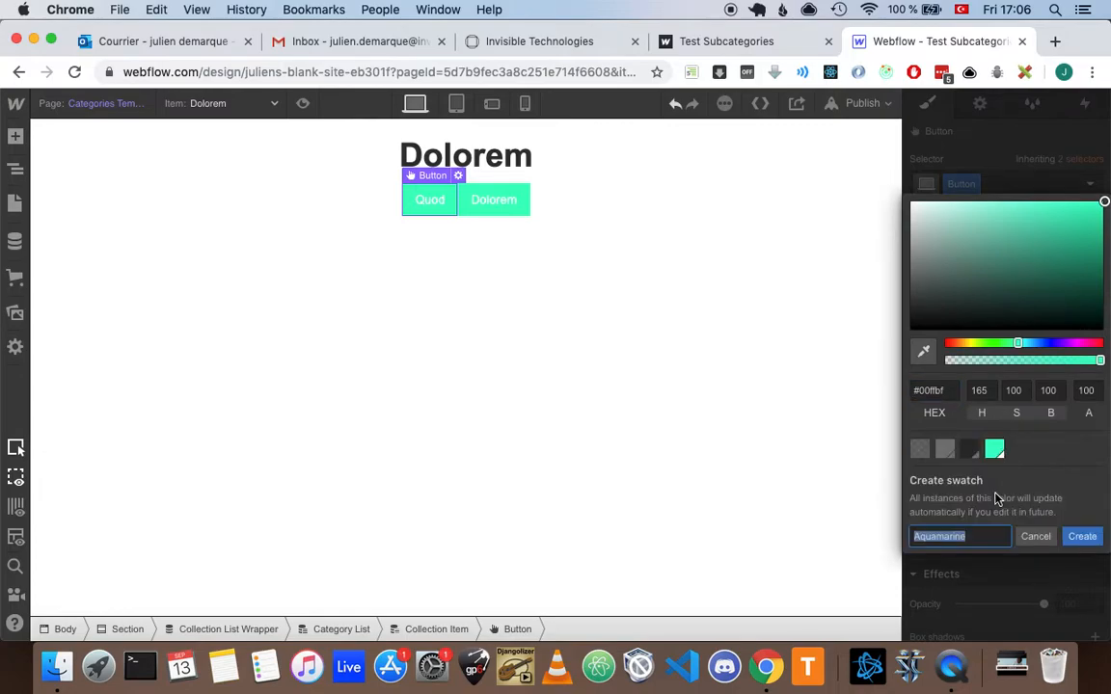
left_click(1082, 537)
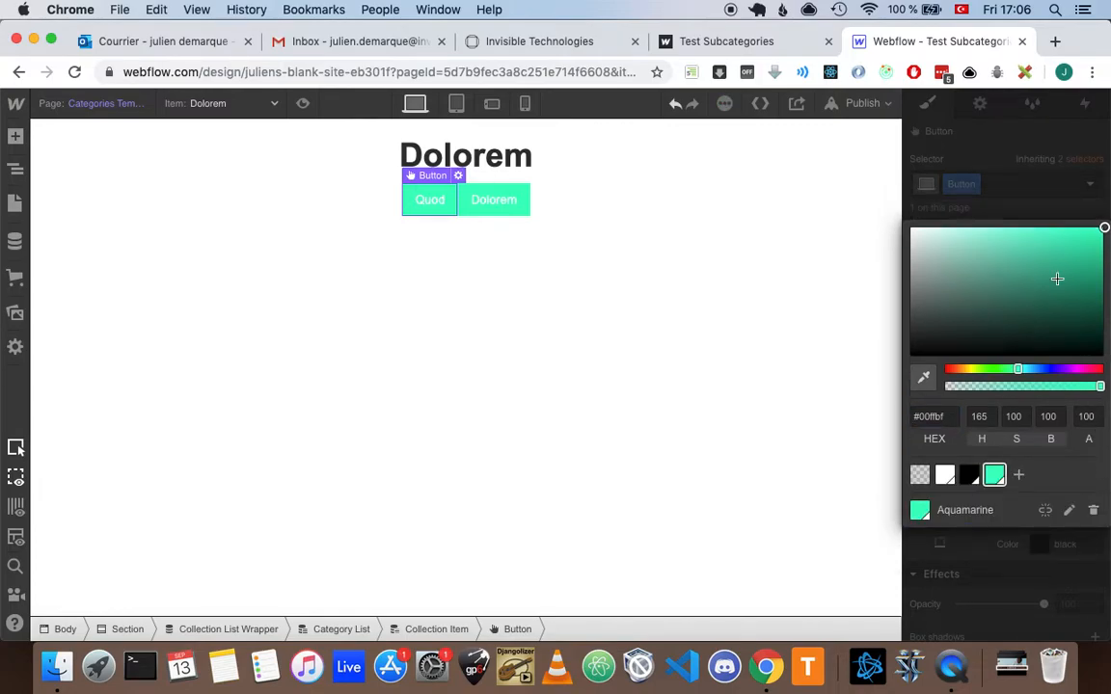
left_click(1014, 220)
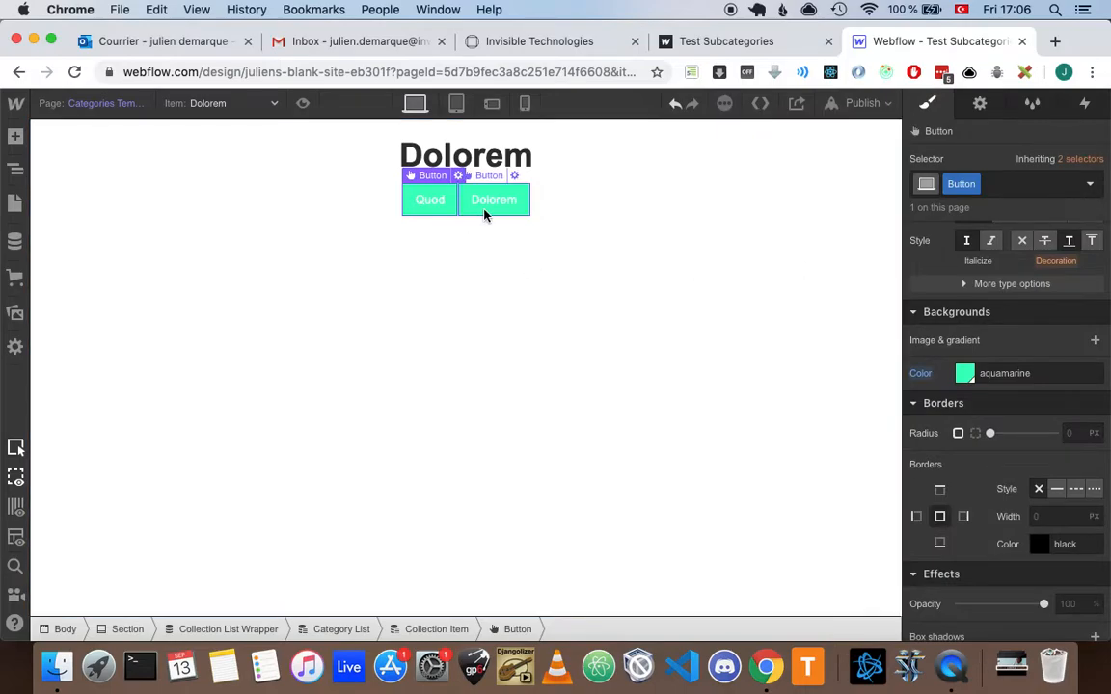
scroll(959, 275, "up", 5)
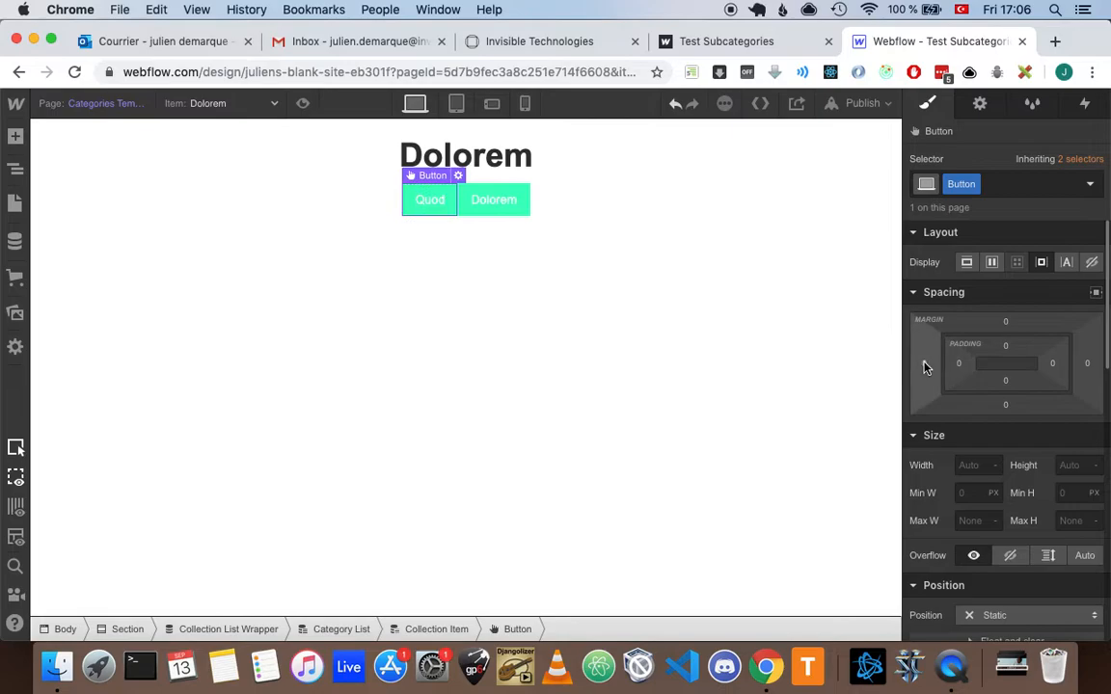
left_click_drag(926, 366, 897, 362)
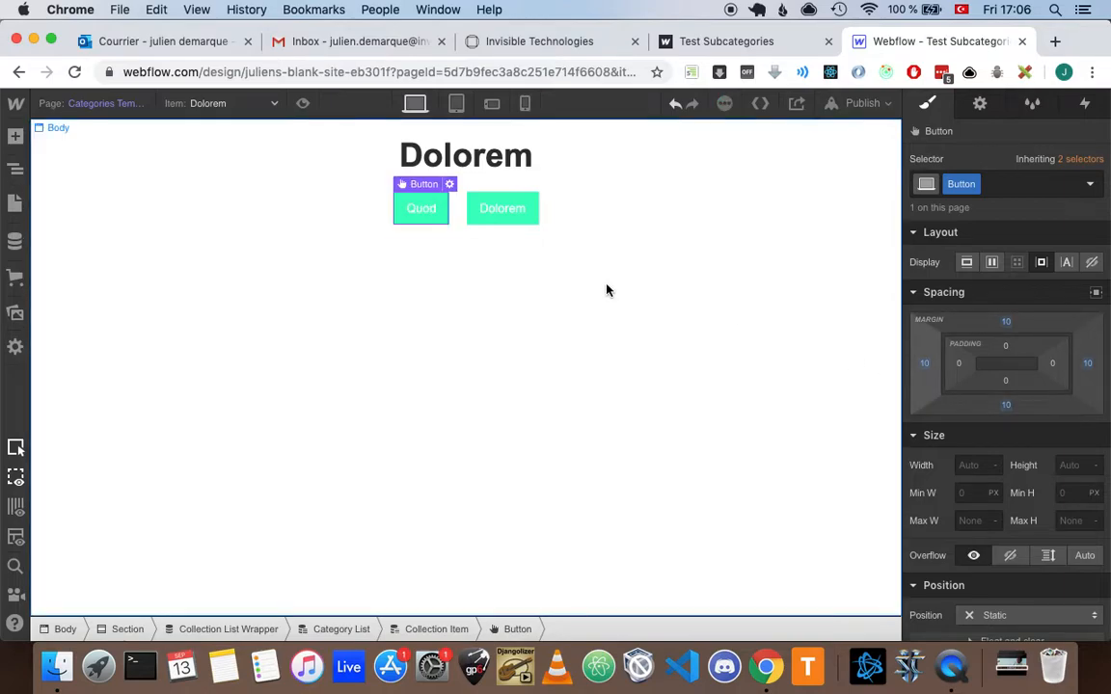
Preview the category page, test the Quod and Dolorem buttons, and check the subcategory row on the published example page.
left_click(302, 104)
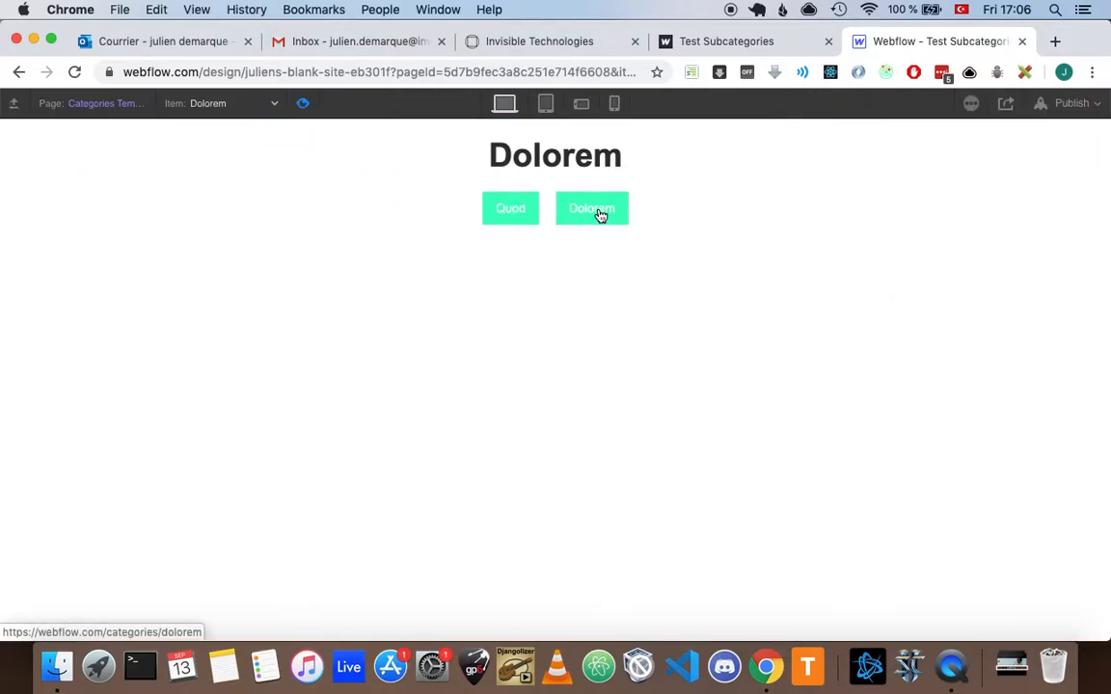
left_click(507, 212)
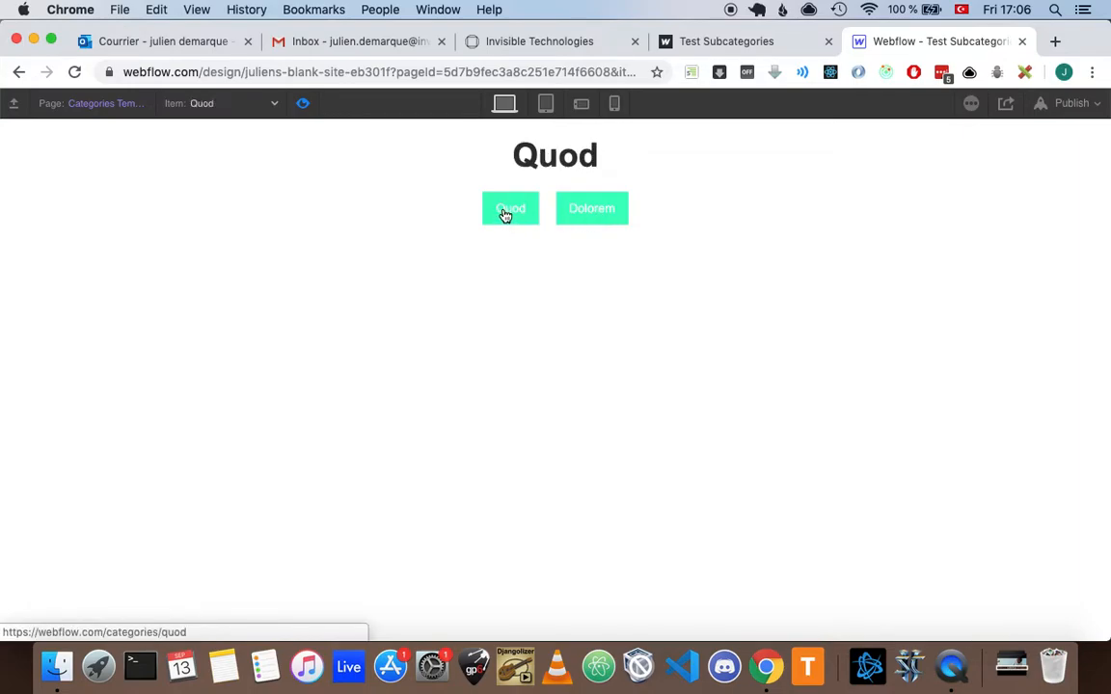
left_click(595, 213)
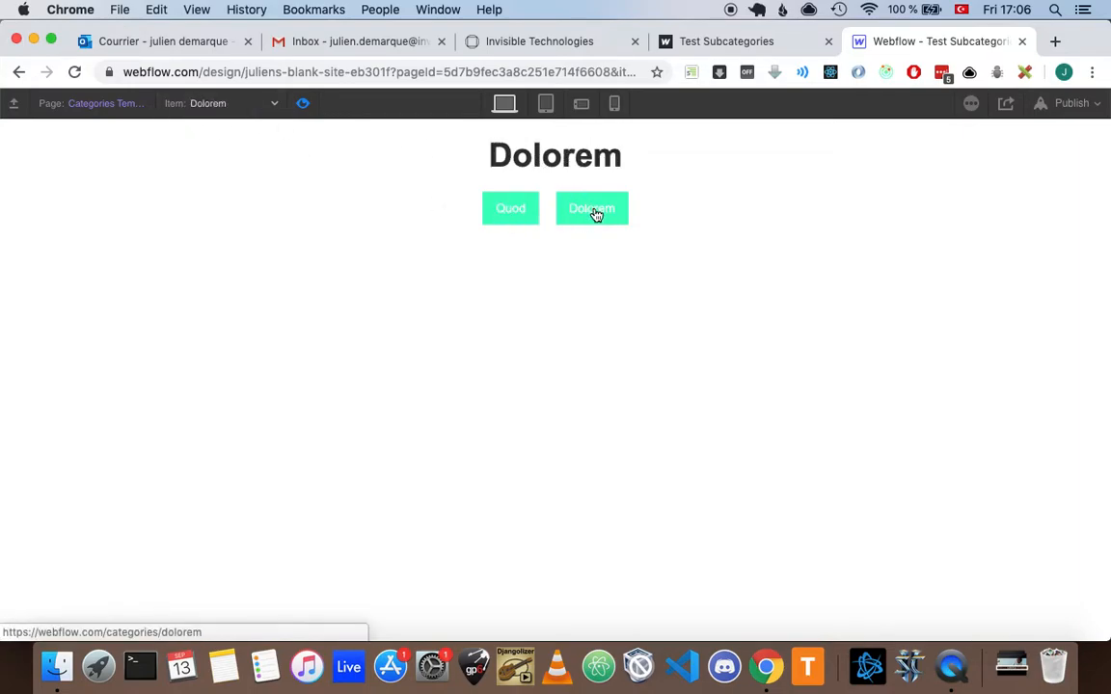
left_click(509, 219)
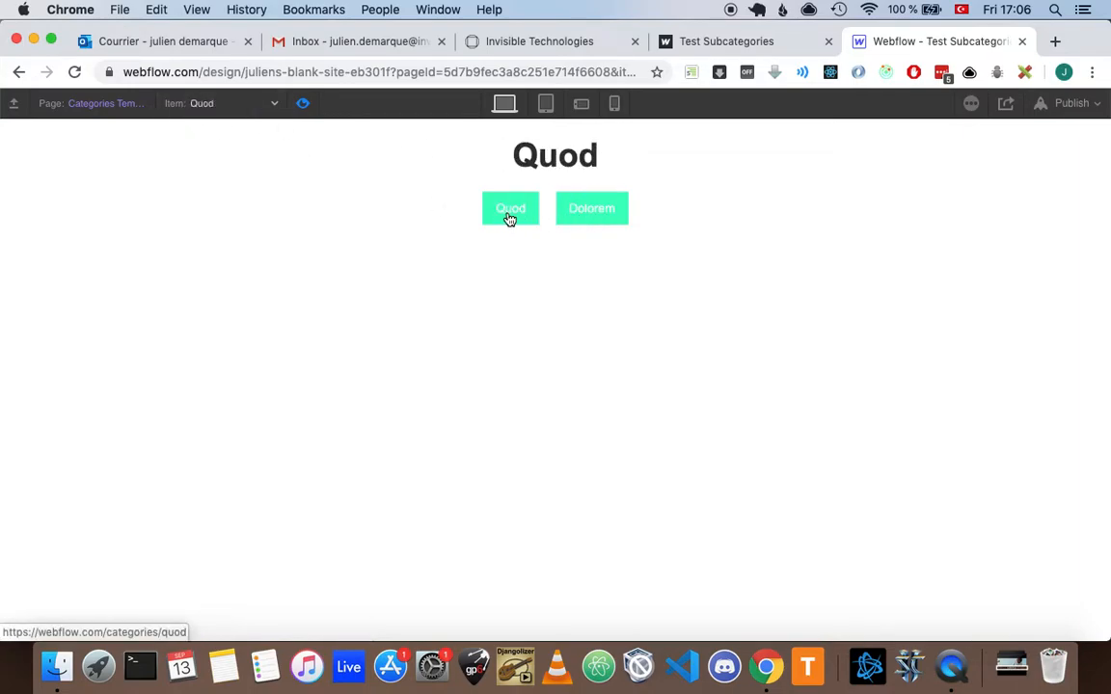
left_click(303, 106)
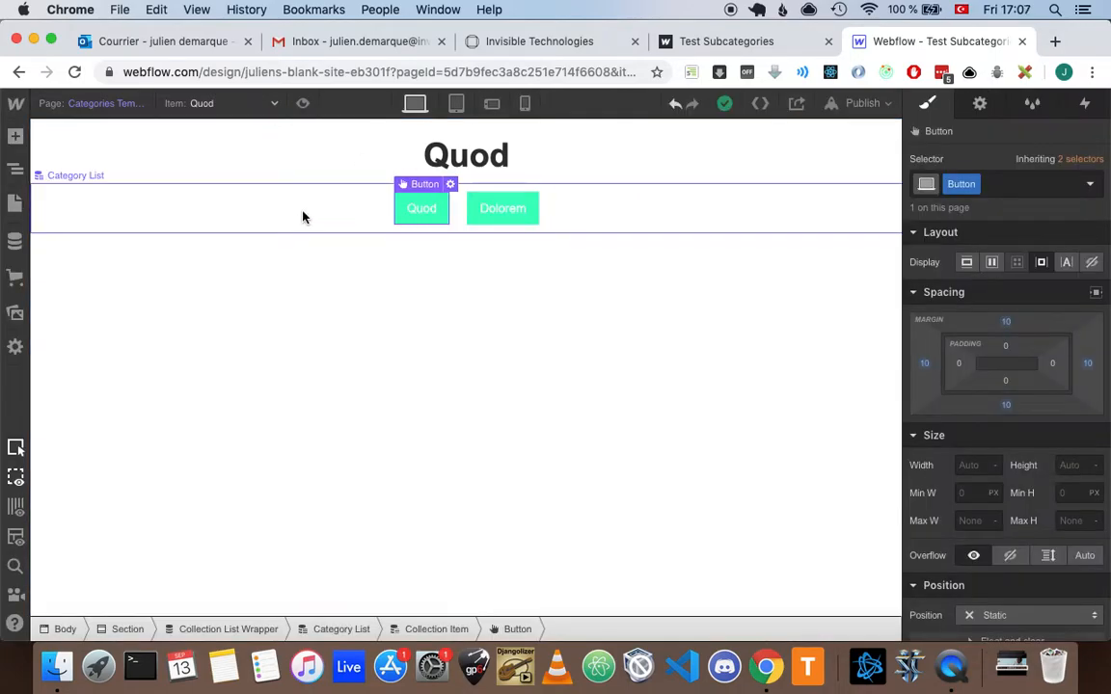
left_click(702, 44)
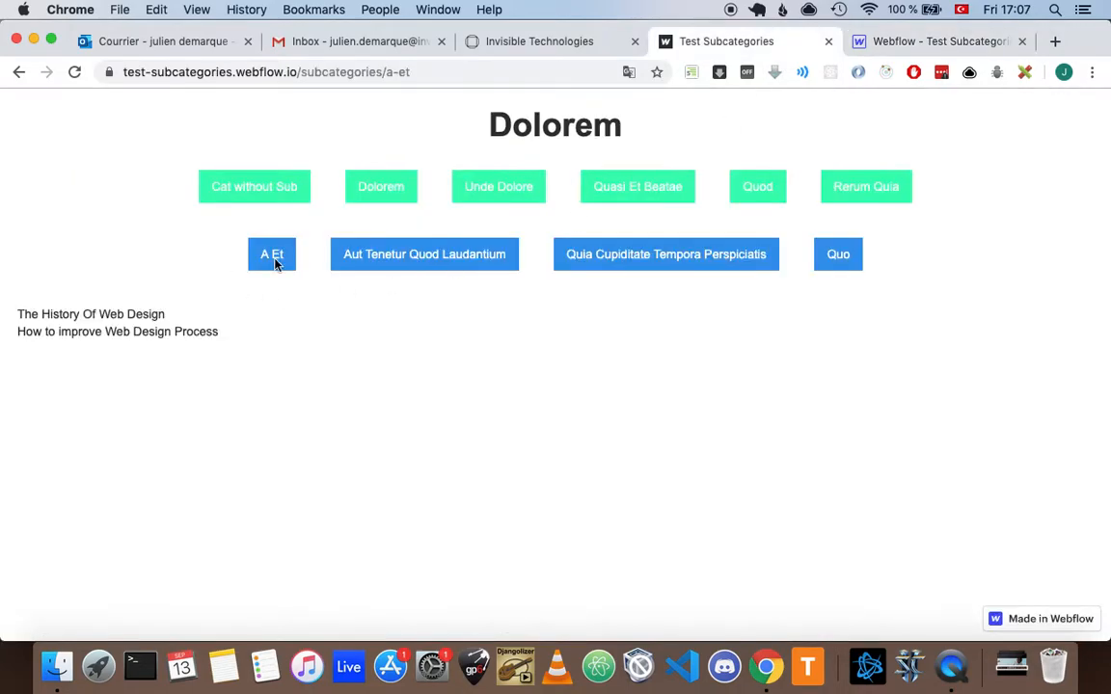
left_click(929, 50)
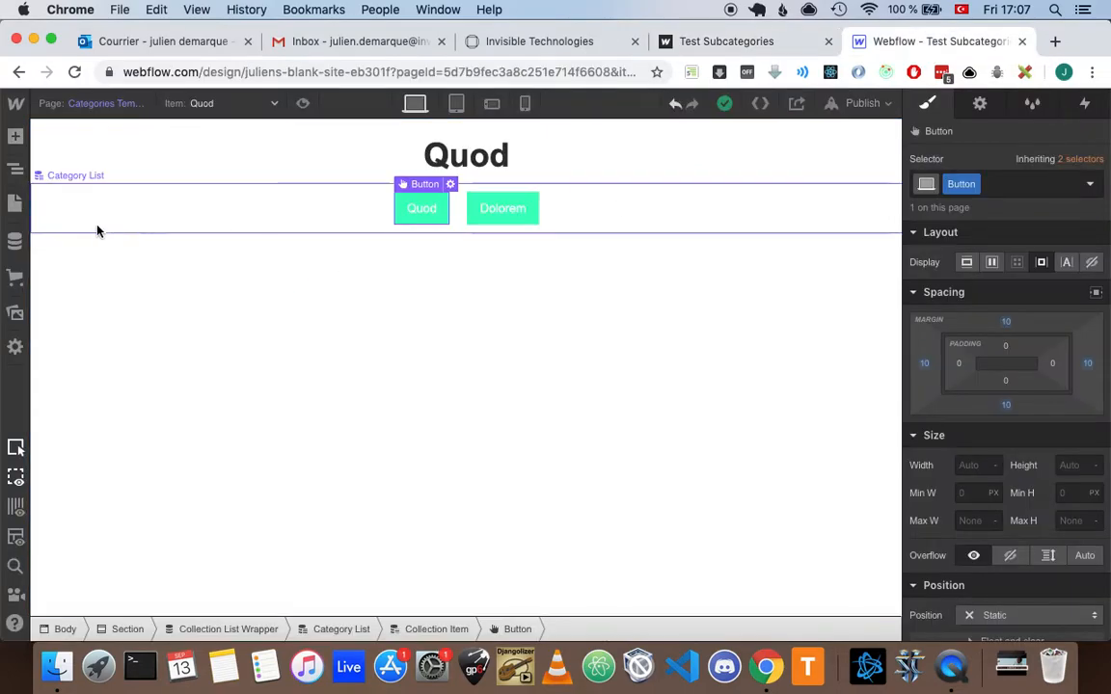
Add a second Section to the page body below the category buttons.
left_click(15, 168)
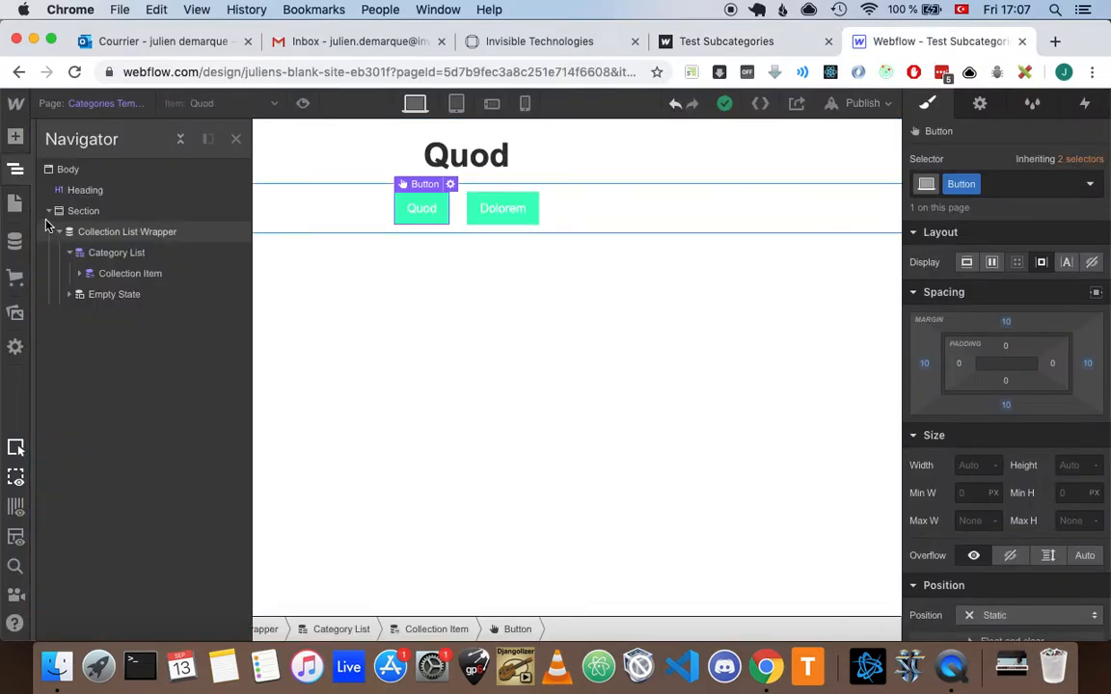
left_click(48, 212)
left_click(51, 172)
left_click(15, 136)
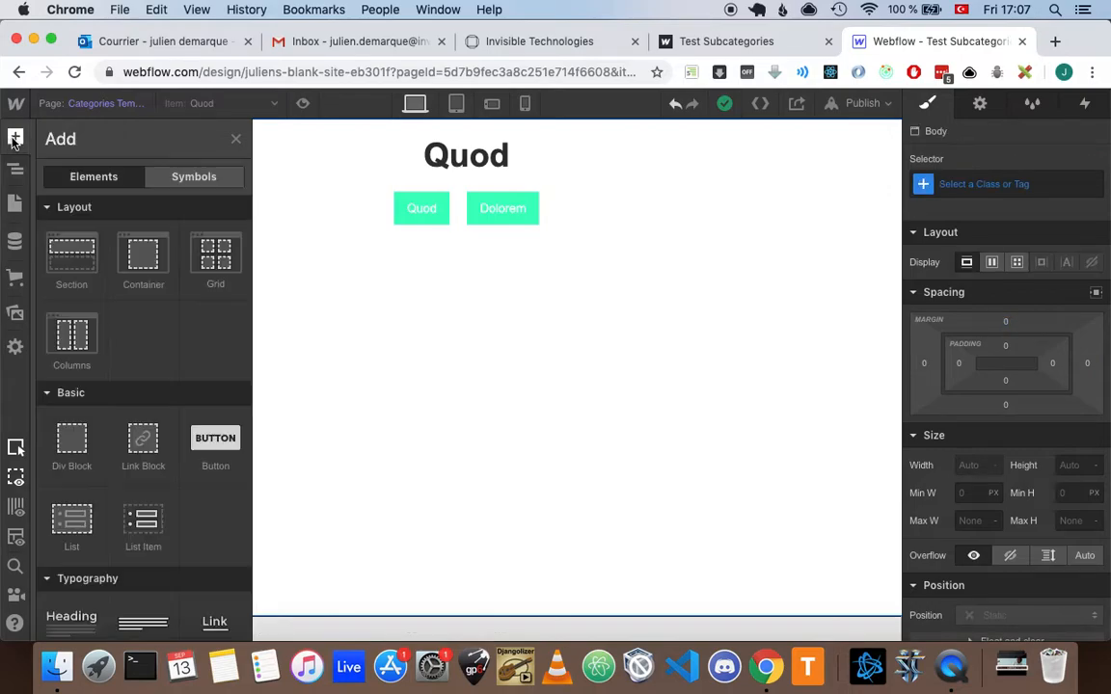
left_click(71, 255)
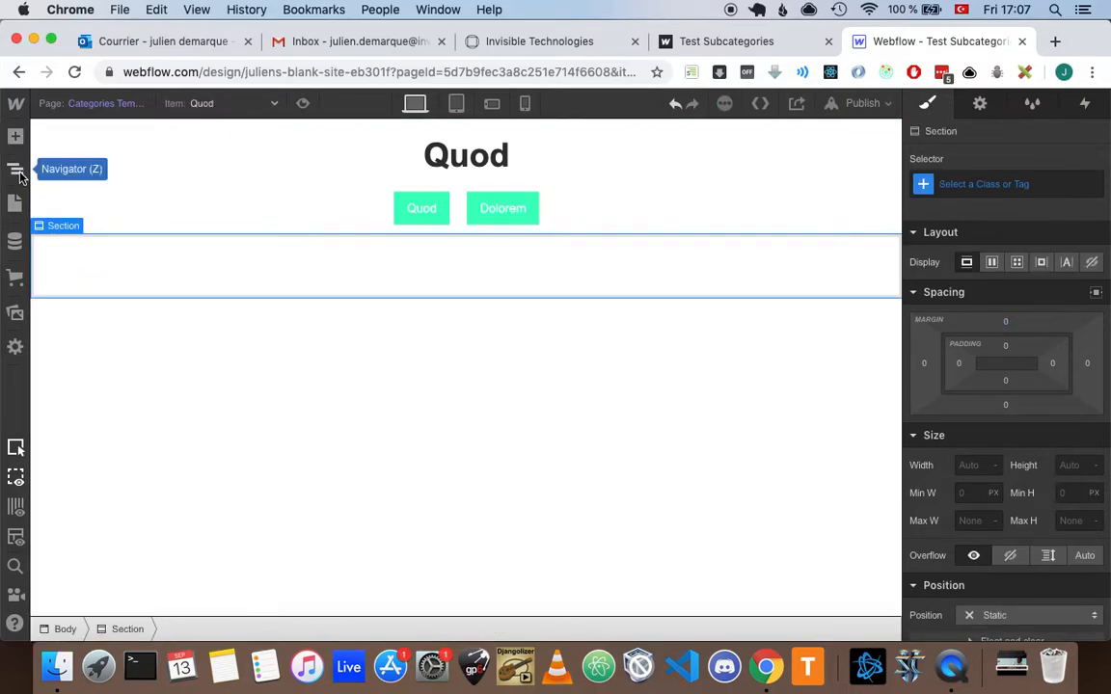
Place a Collection List in the new section and set its source to the Subcategories multi-reference field of Categories.
left_click(19, 174)
left_click(15, 136)
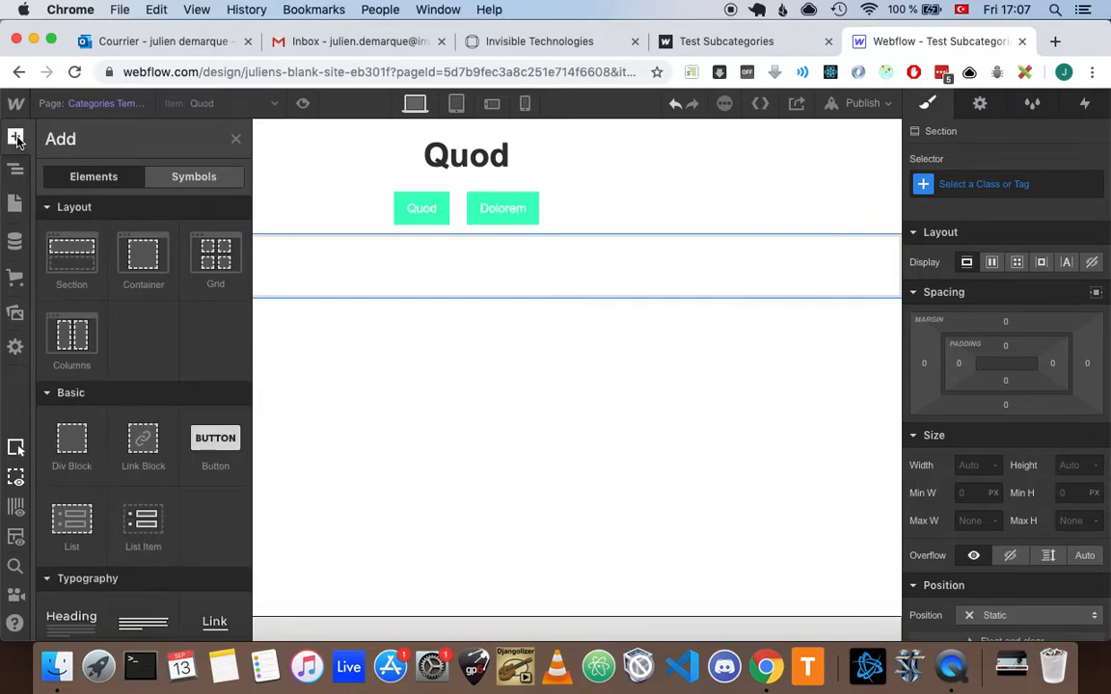
scroll(143, 466, "down", 5)
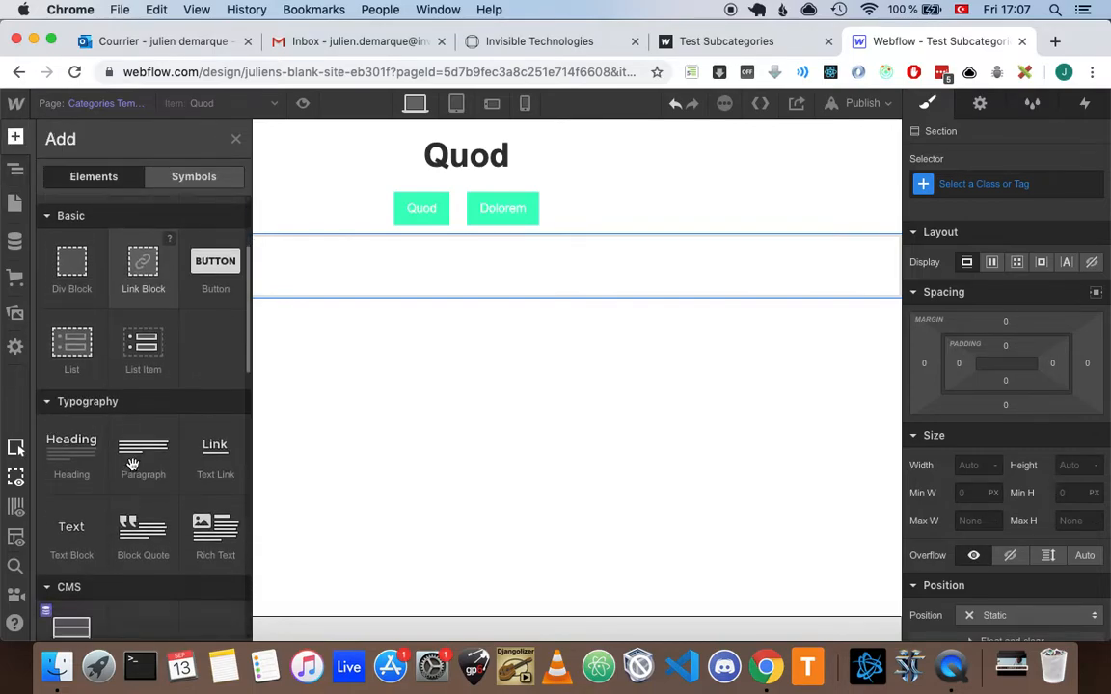
left_click_drag(79, 543, 503, 265)
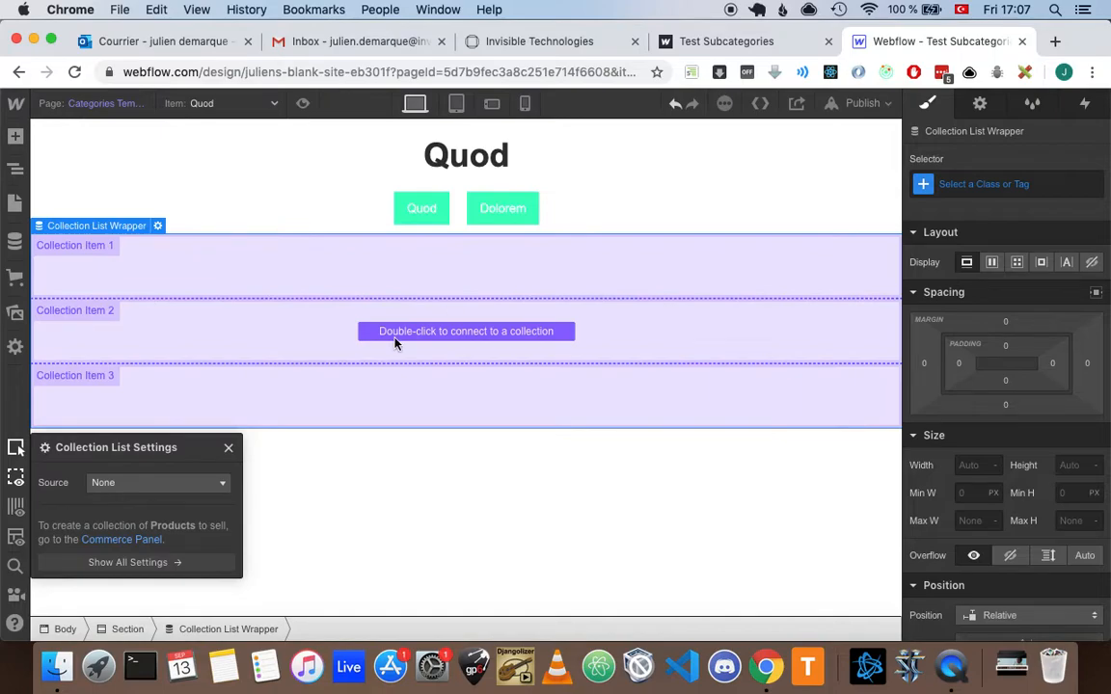
left_click(201, 492)
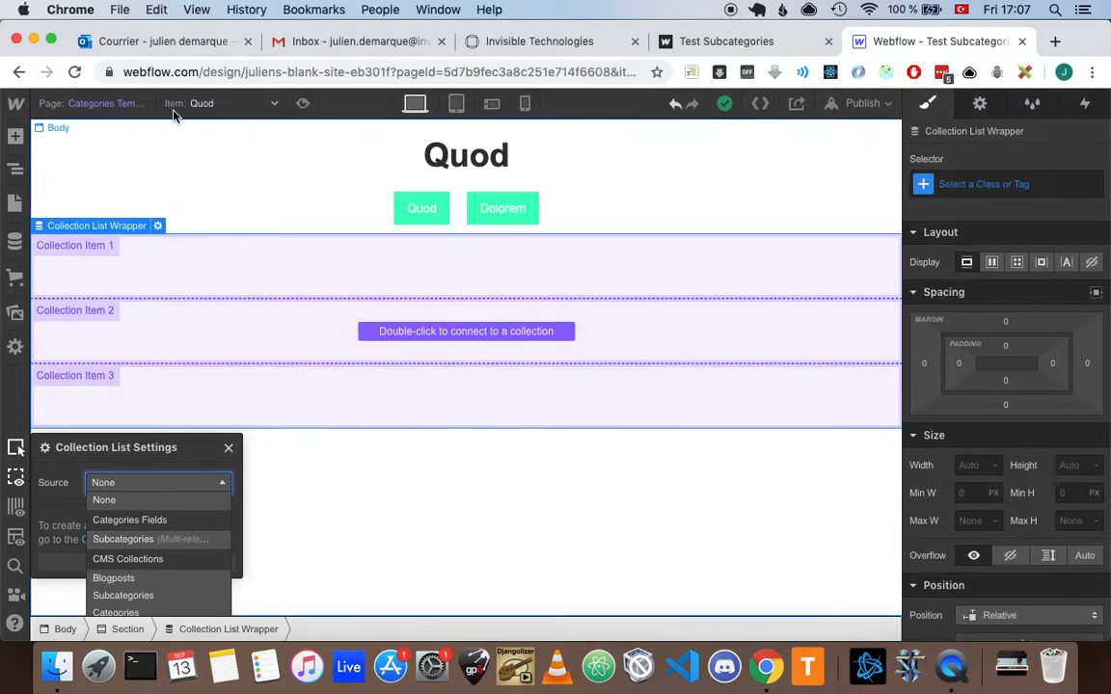
left_click(135, 539)
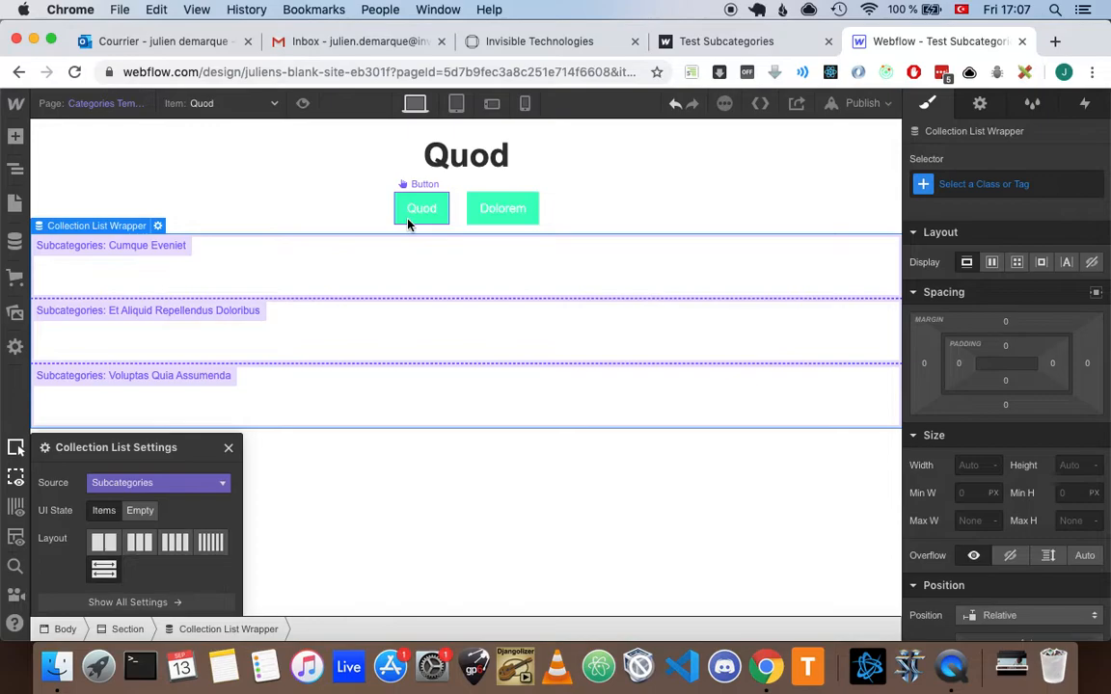
left_click(229, 447)
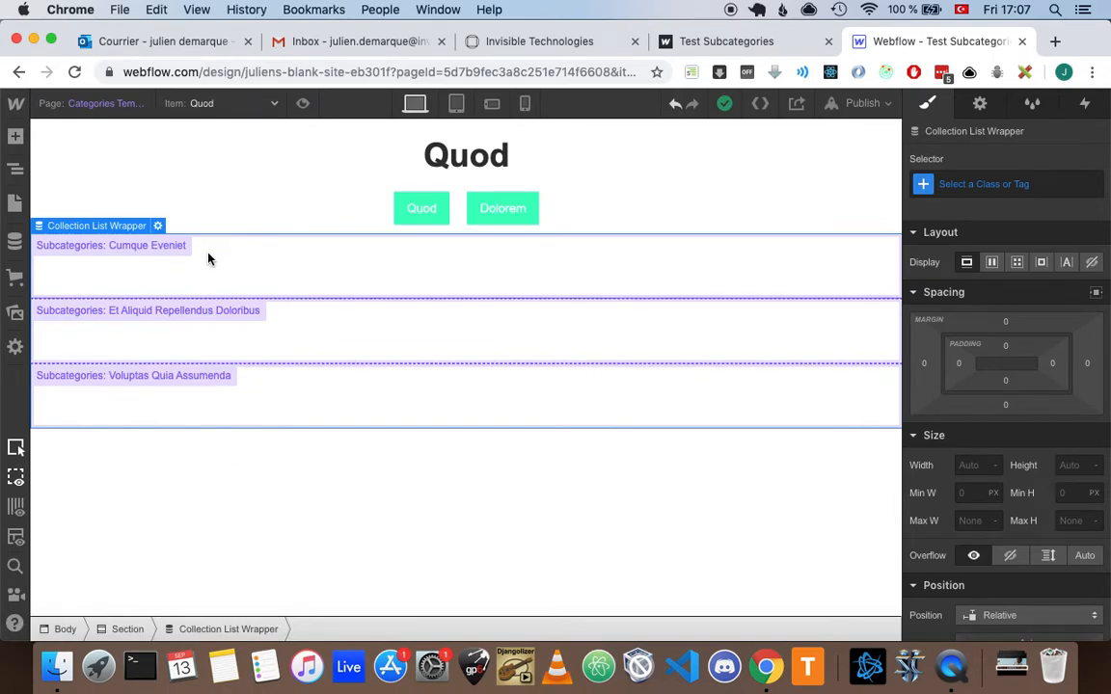
Give the Collection List in the second section the new class Subcategories List.
left_click(15, 168)
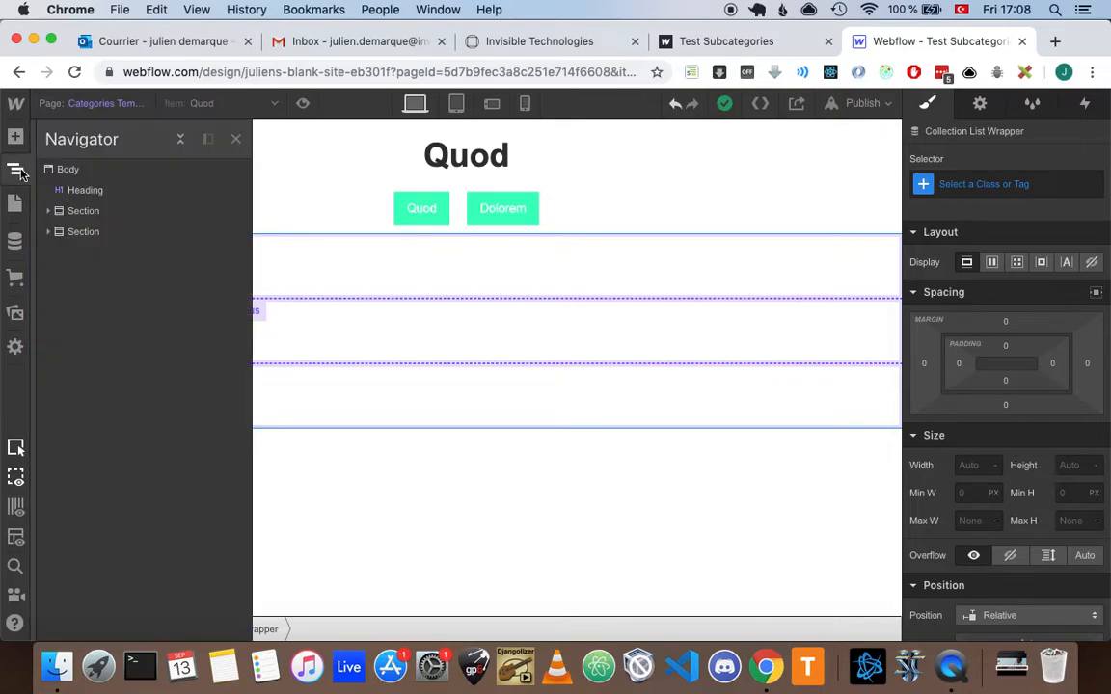
left_click(50, 232)
left_click(58, 253)
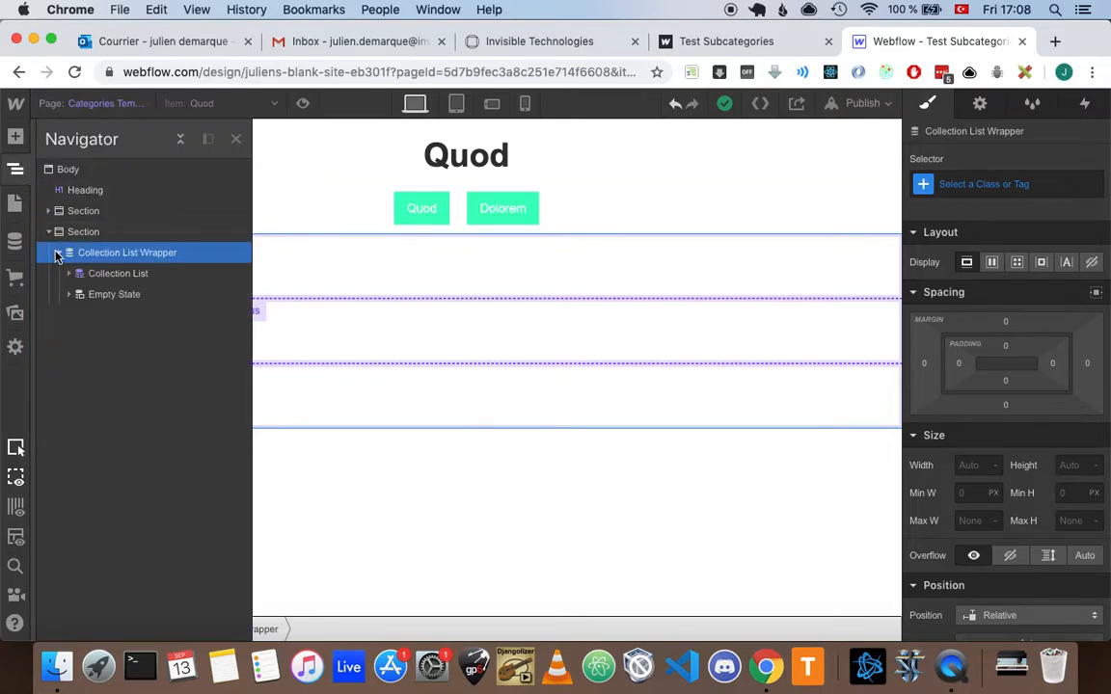
left_click(117, 273)
left_click(985, 183)
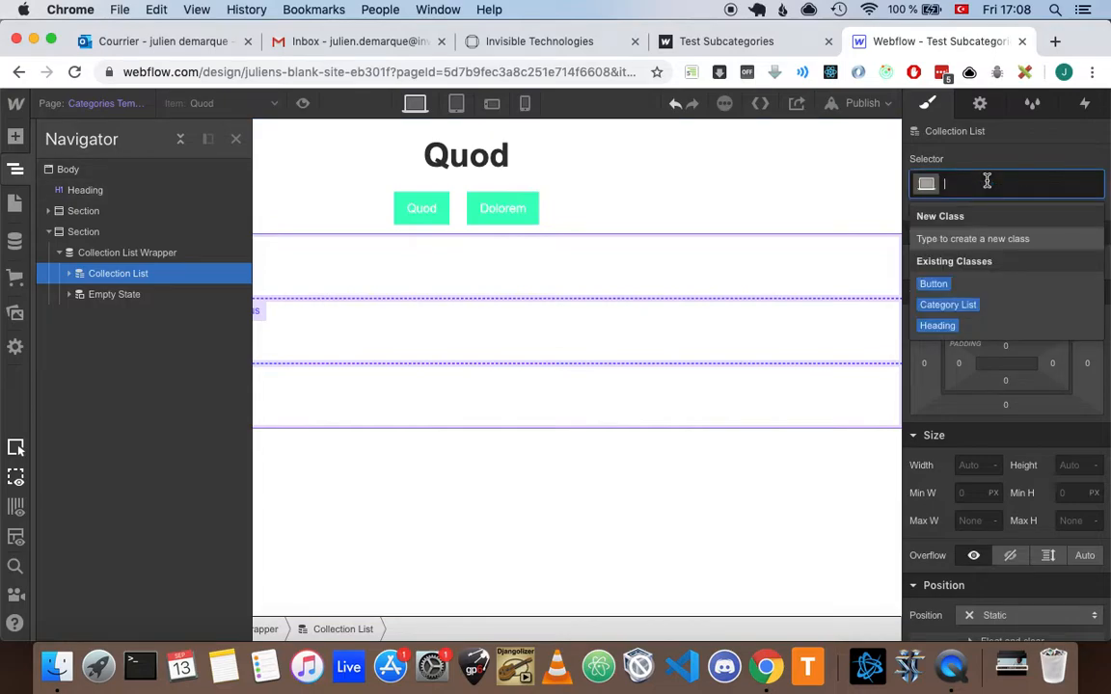
type("Sub")
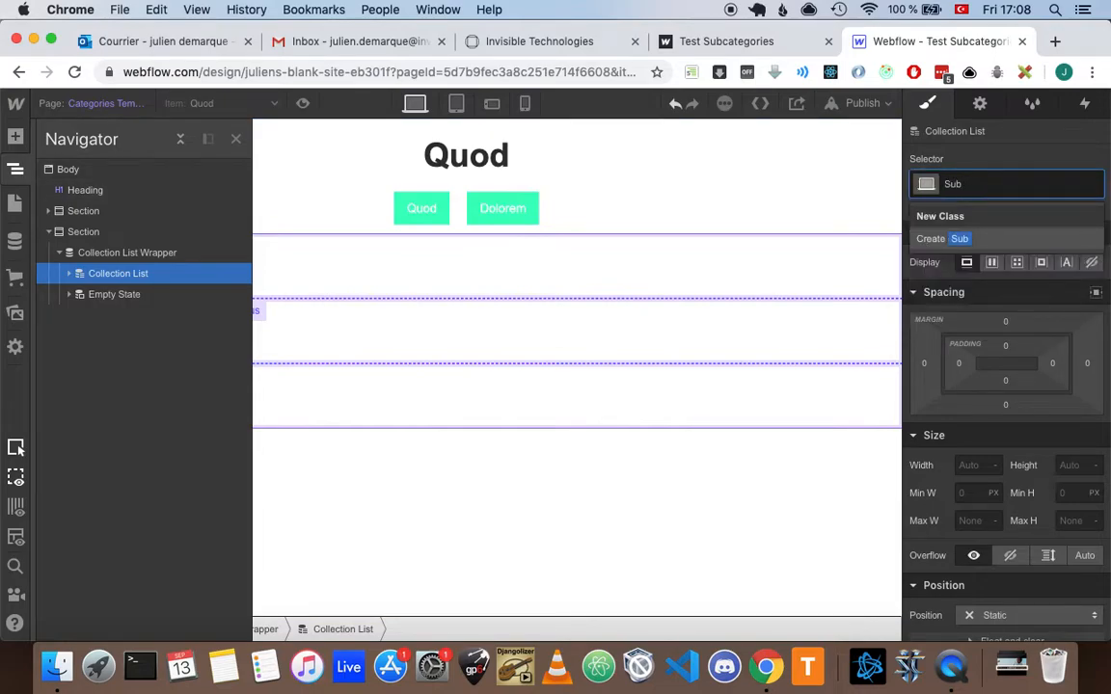
type("categories List")
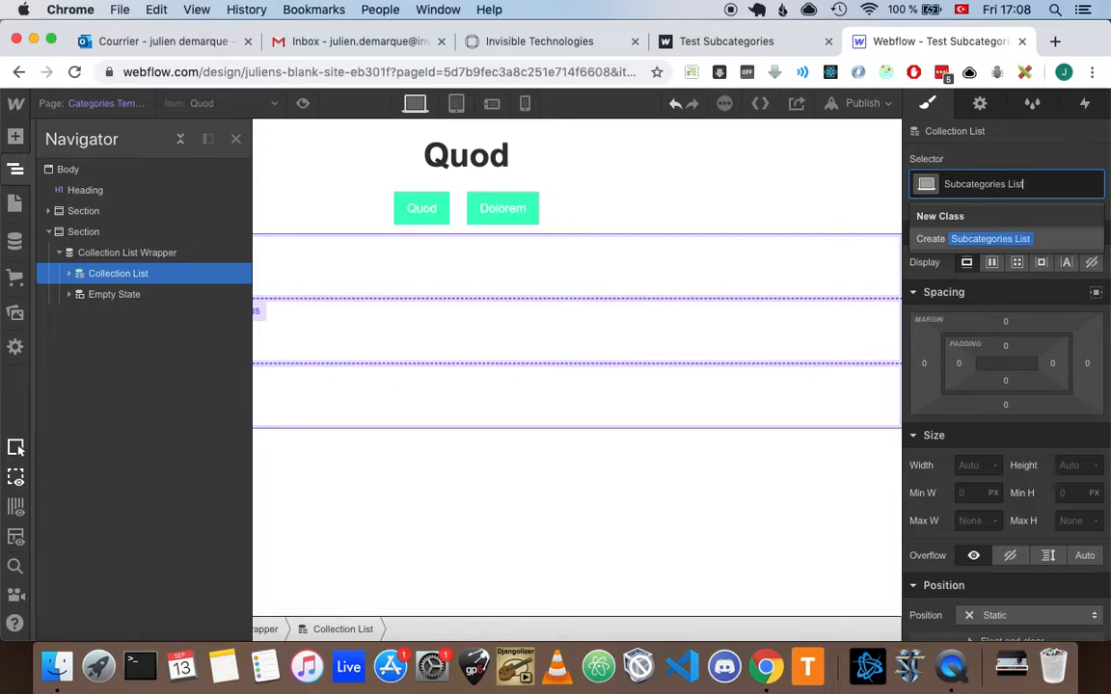
key("Return")
Lay out the Subcategories List as horizontal flex with centered justification.
left_click(991, 262)
scroll(1014, 421, "down", 3)
scroll(1016, 414, "up", 2)
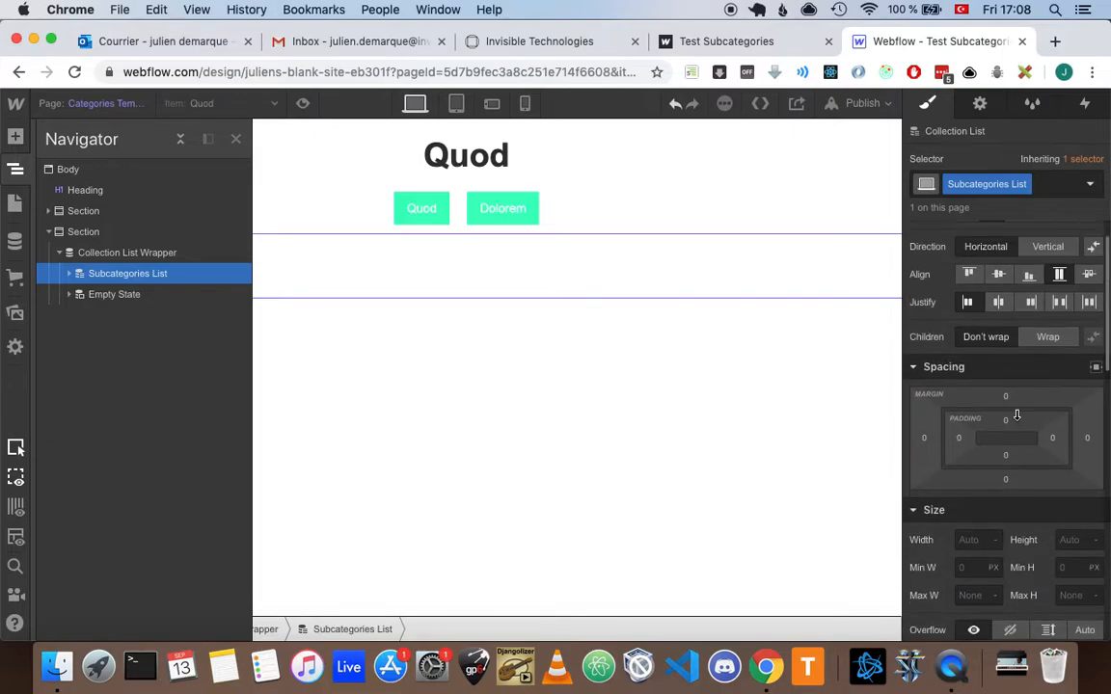
left_click(999, 303)
scroll(999, 302, "up", 1)
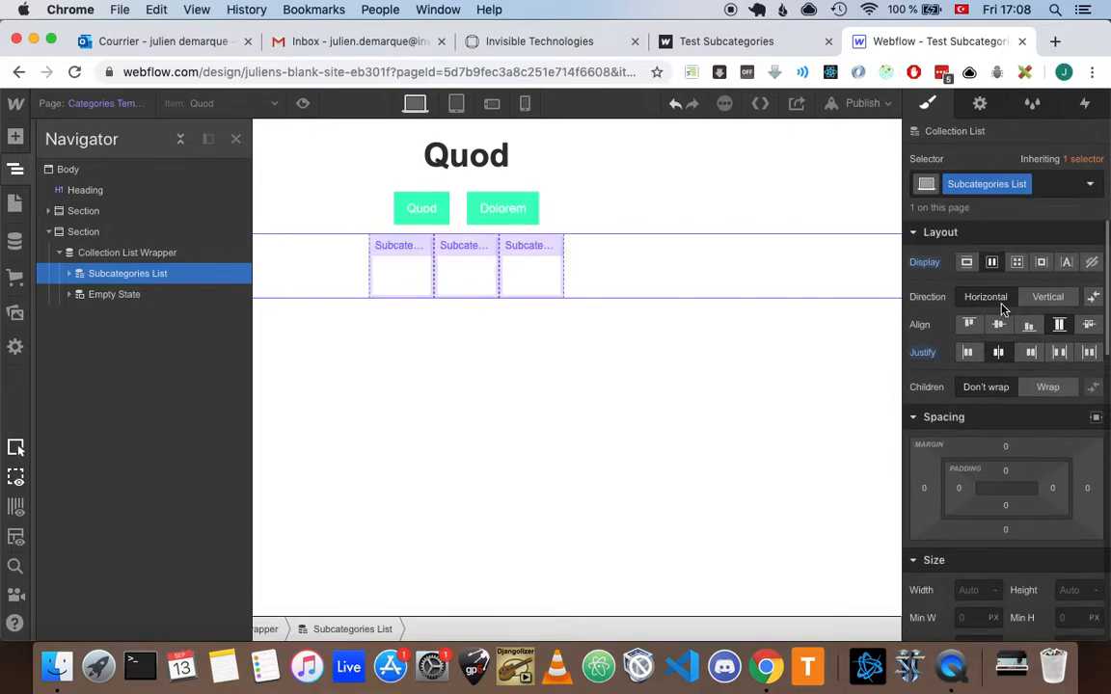
left_click(17, 177)
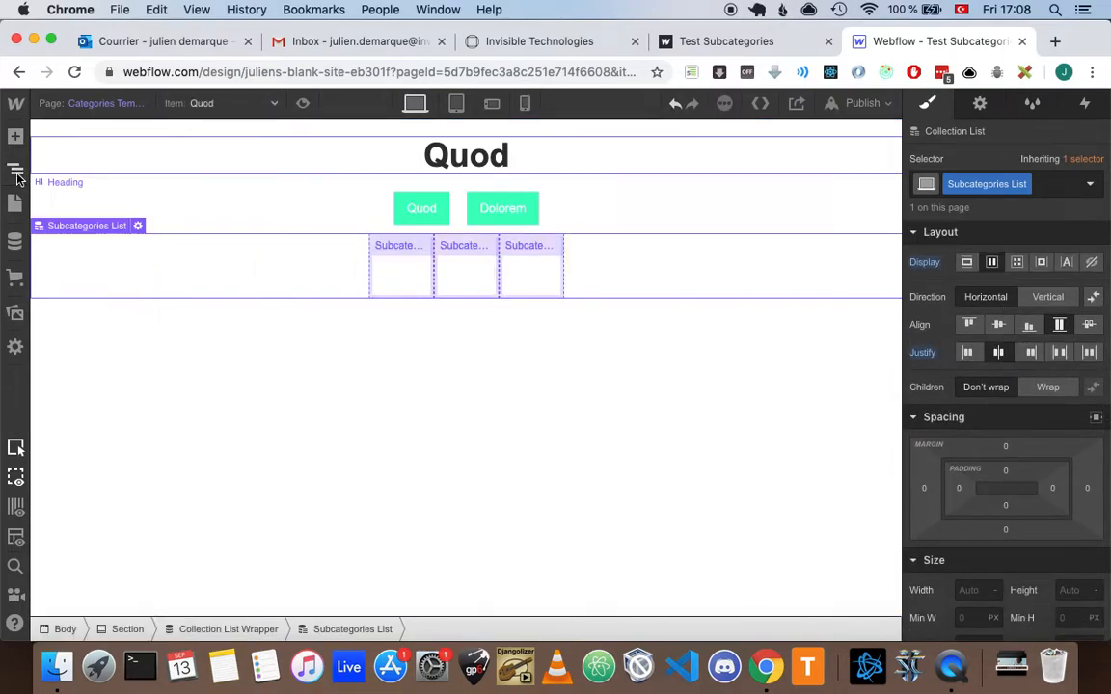
Add a Button inside the Subcategories List collection item and take its text from the Subcategories Name field.
double_click(394, 278)
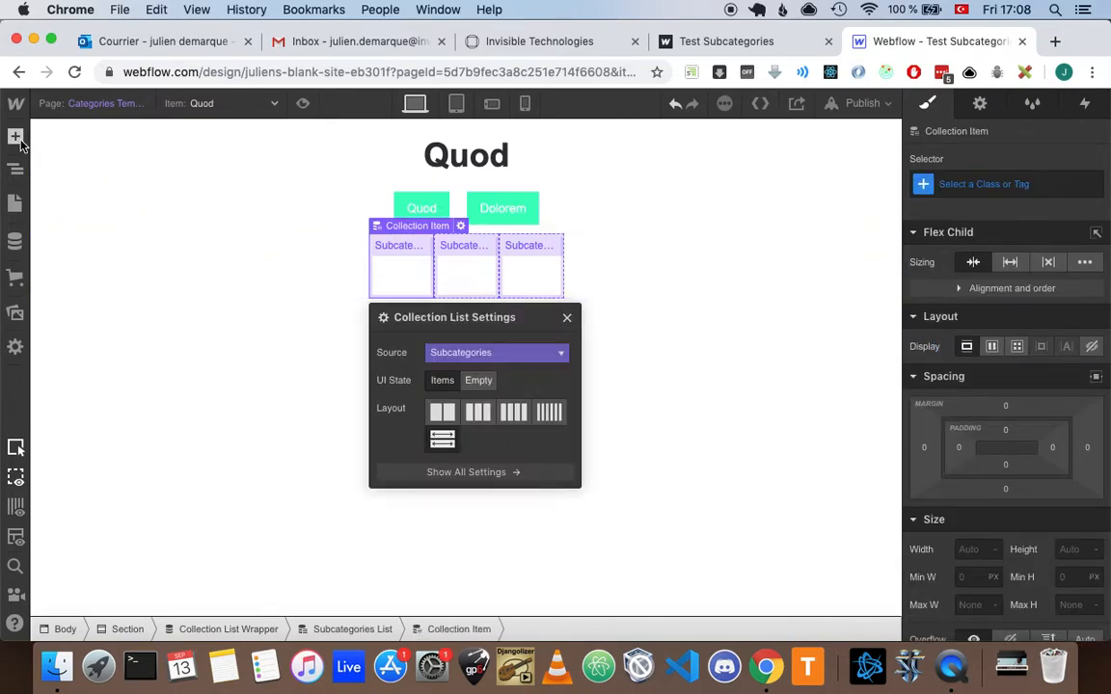
left_click(15, 136)
scroll(179, 418, "down", 1)
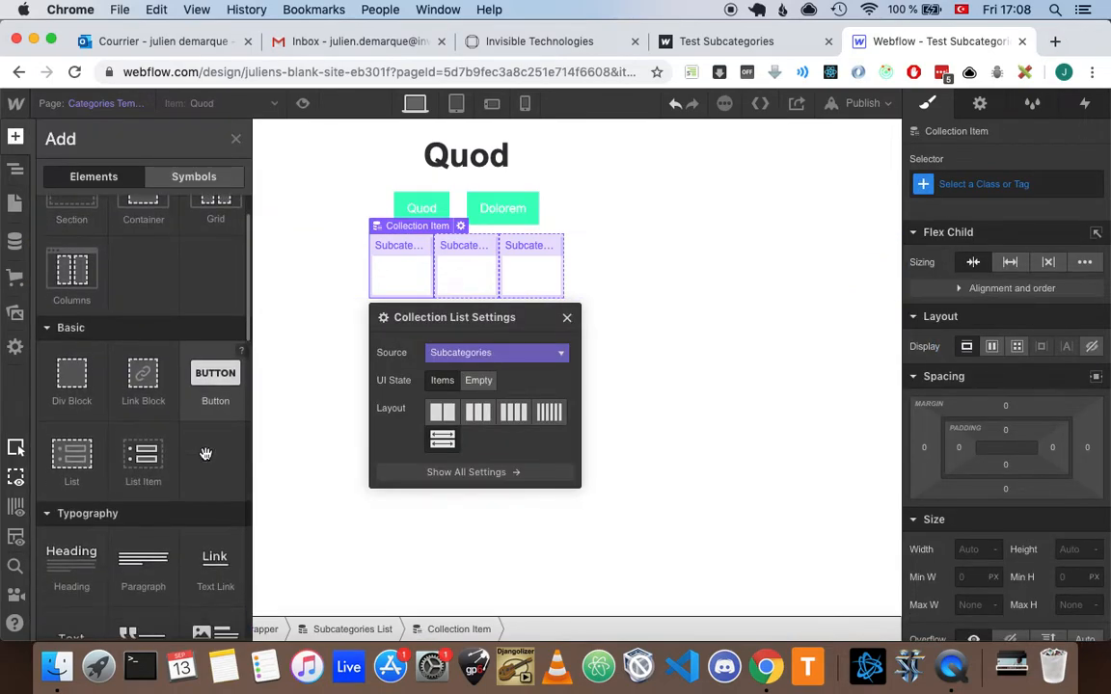
left_click(213, 378)
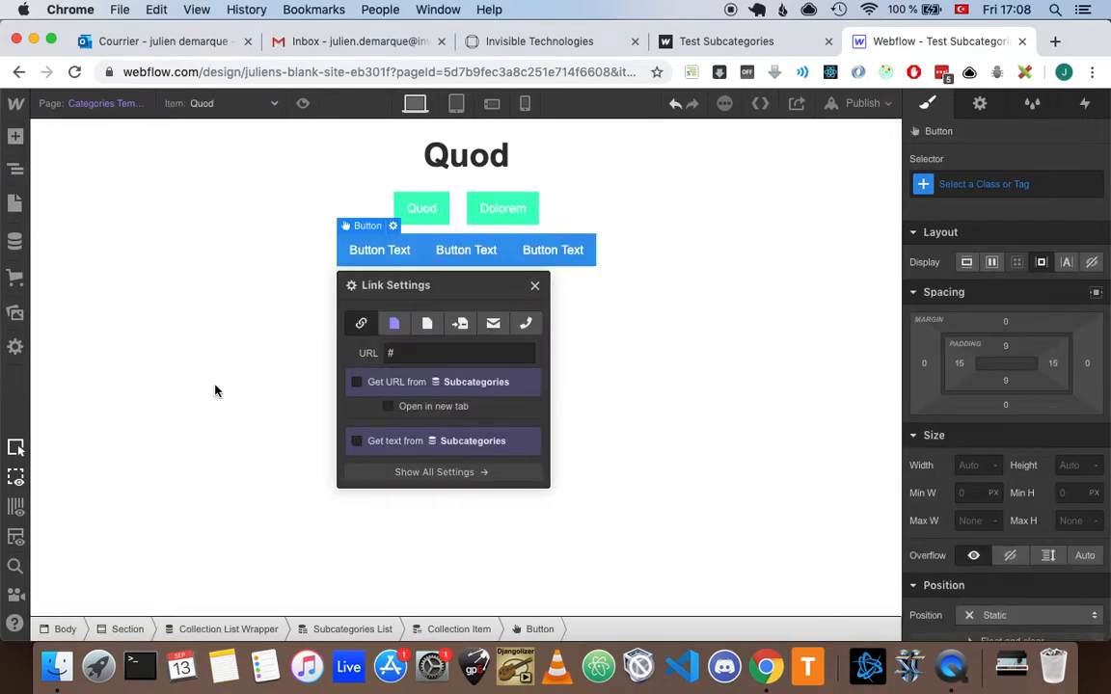
left_click(357, 441)
left_click(405, 462)
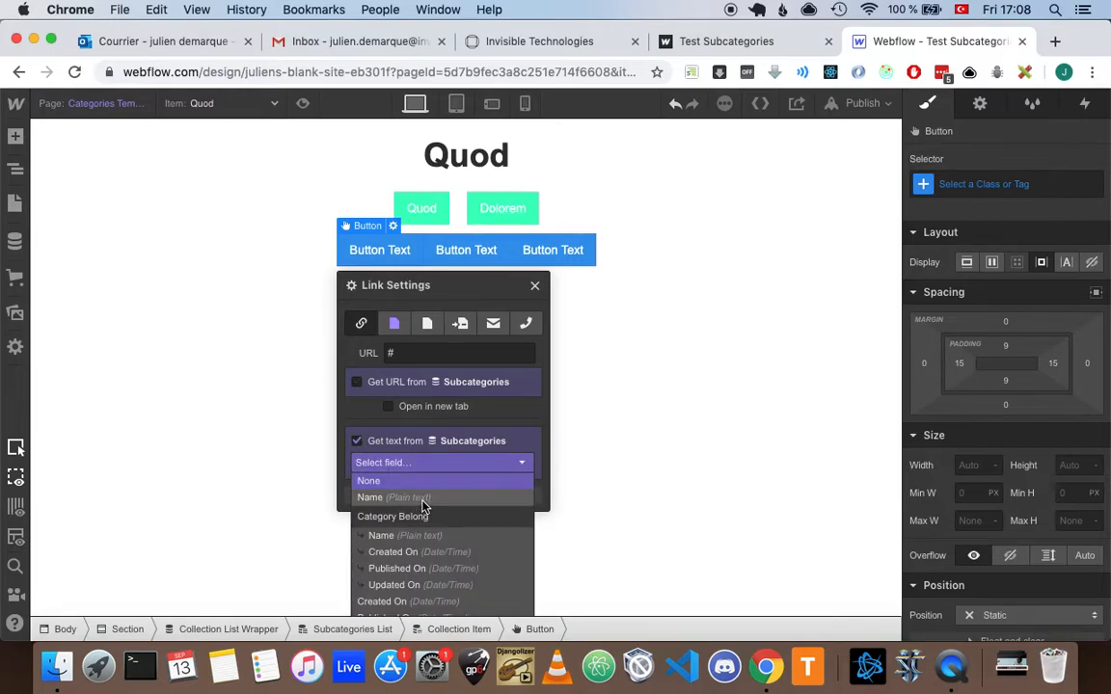
left_click(422, 498)
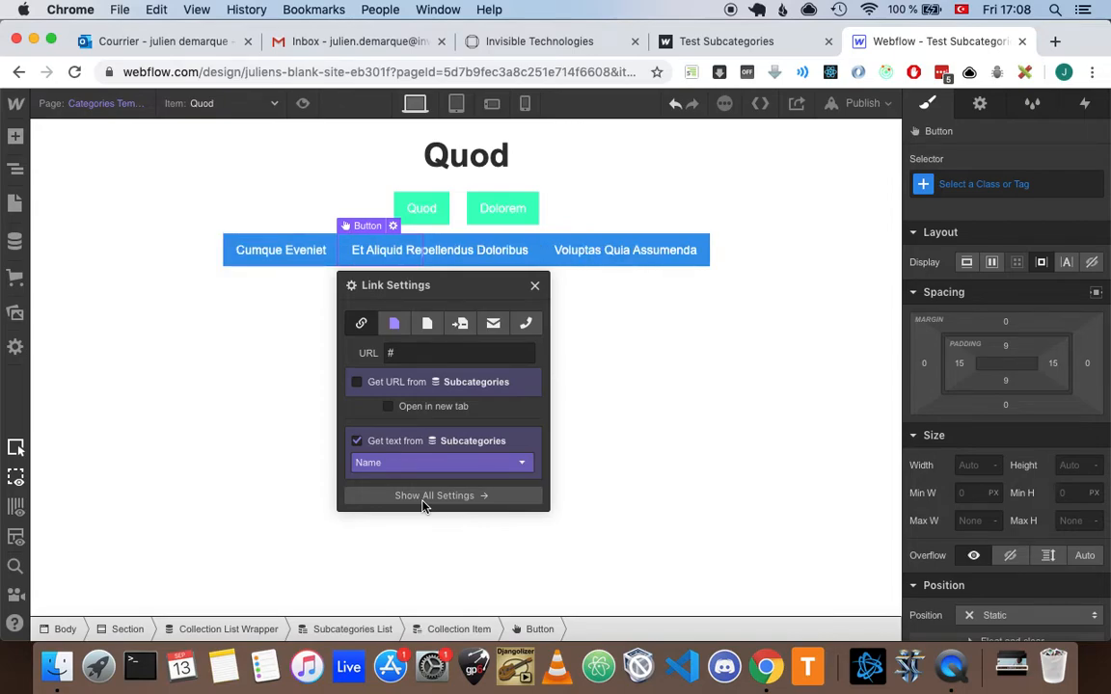
Link the subcategory button to the Current Subcategory collection page.
left_click(395, 323)
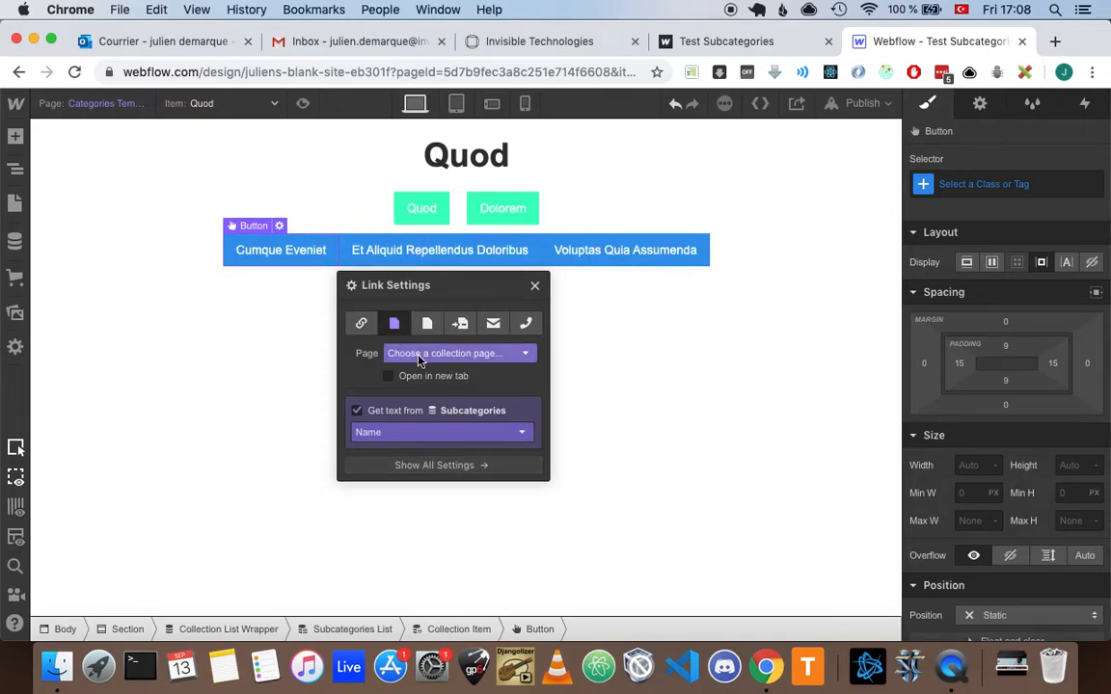
left_click(420, 361)
left_click(429, 387)
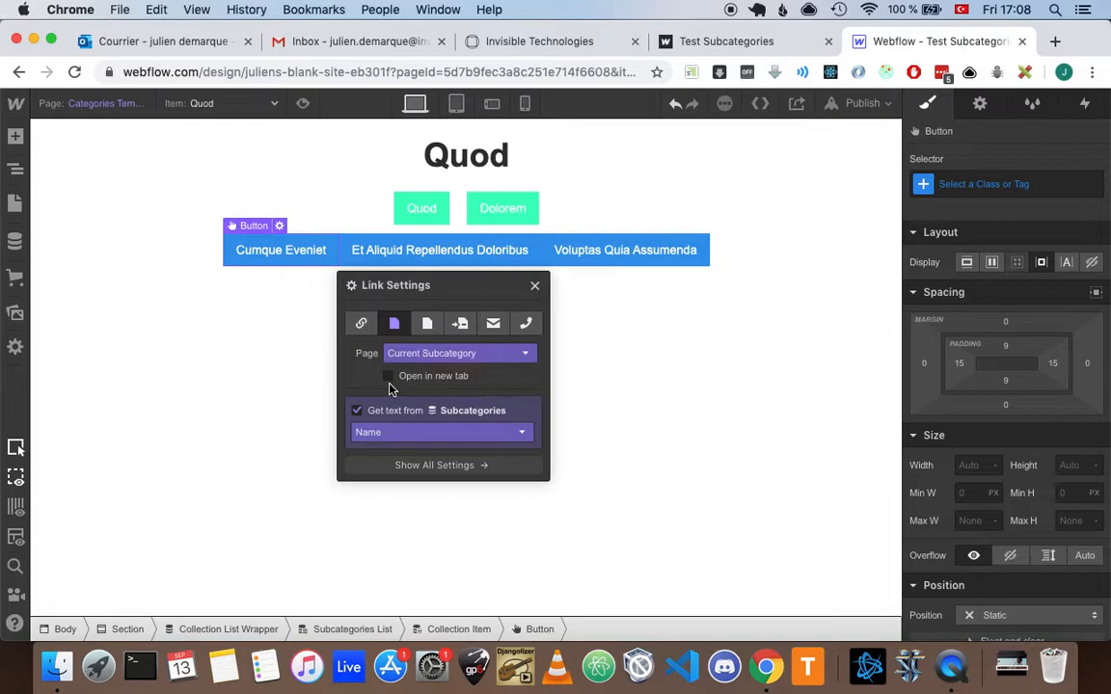
left_click(534, 286)
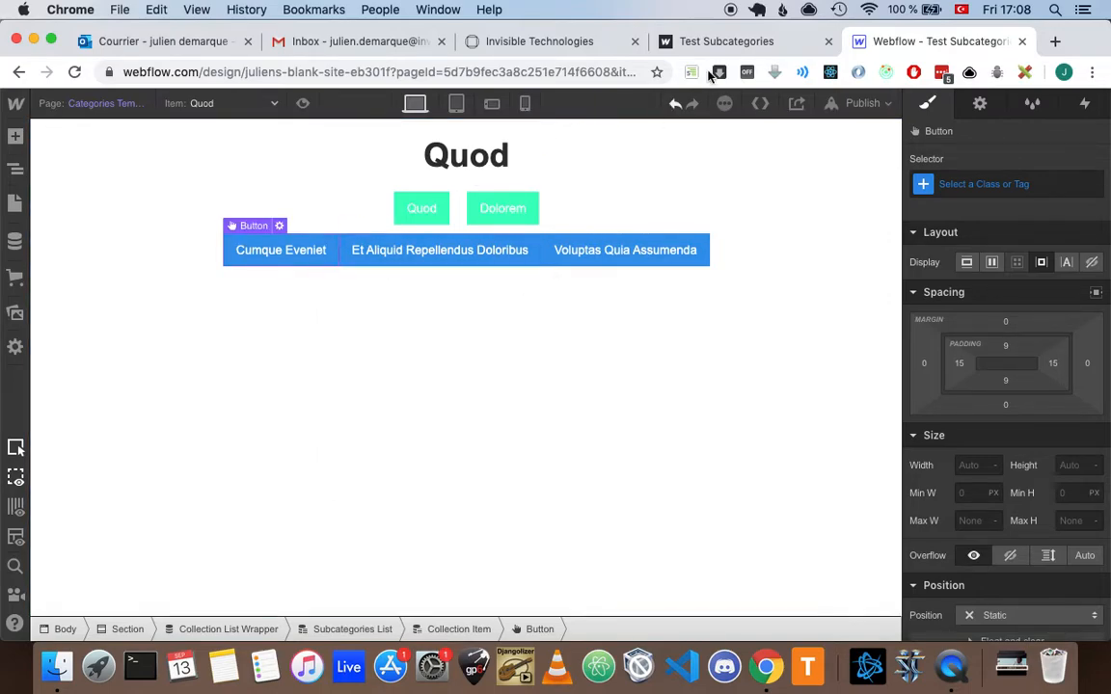
Check the published example site's button spacing and give the subcategory buttons a 10 px margin on all sides.
left_click(752, 44)
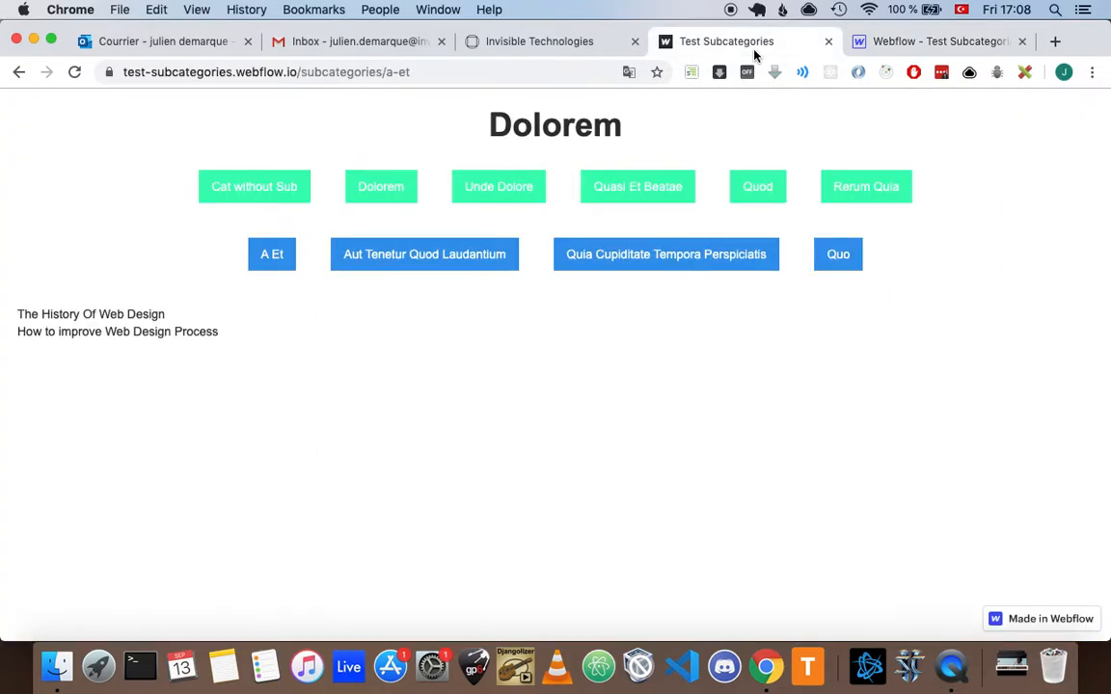
left_click(912, 43)
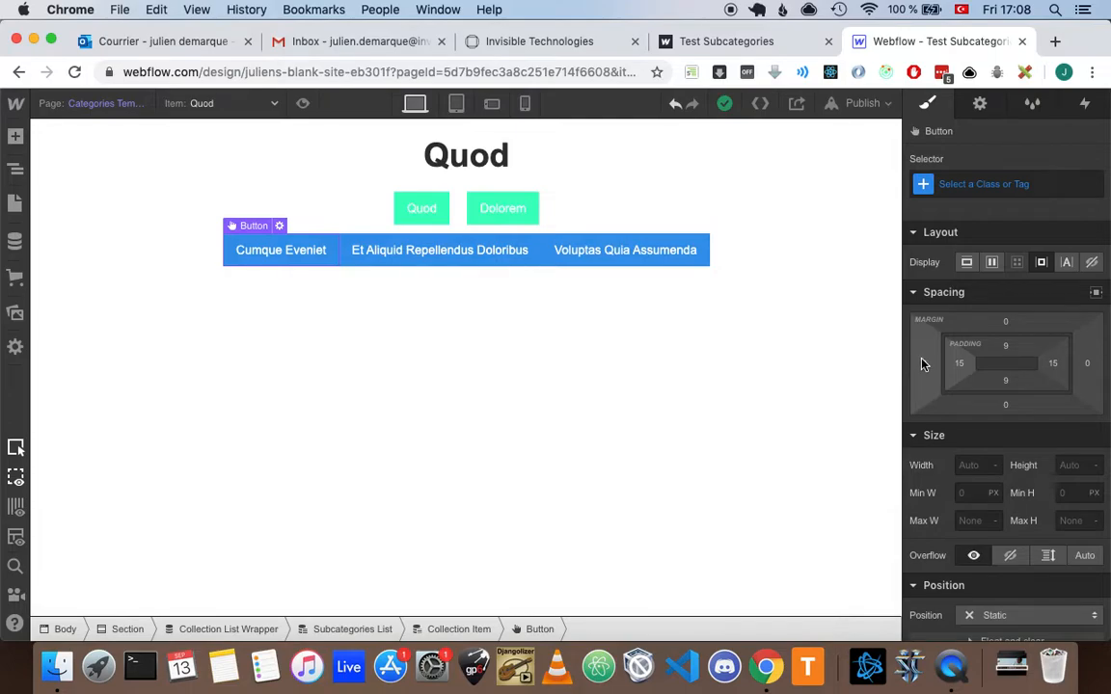
left_click_drag(923, 363, 901, 364)
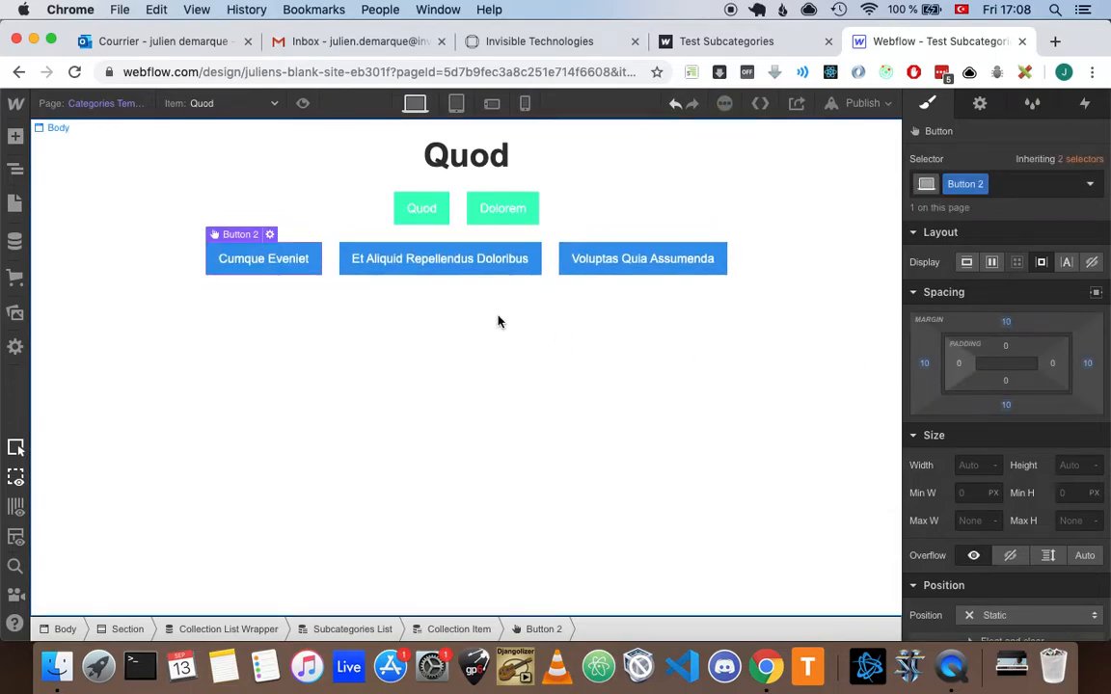
Preview the Categories template and test the category buttons and the Cumque Eveniet subcategory link.
left_click(303, 106)
left_click(597, 220)
left_click(515, 217)
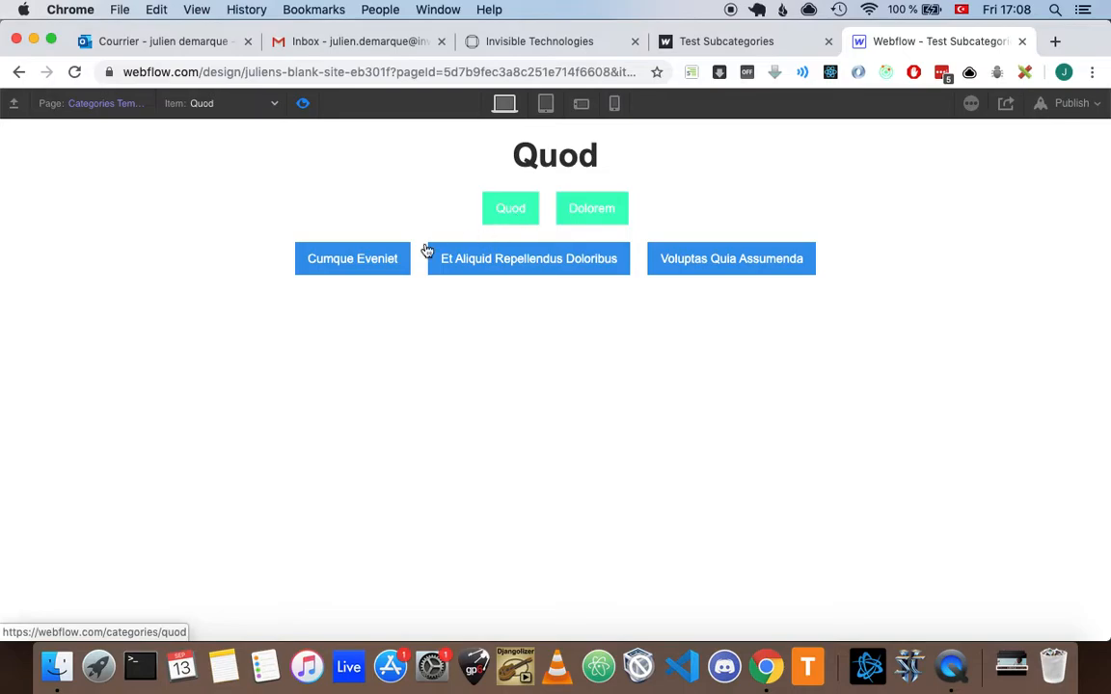
left_click(361, 272)
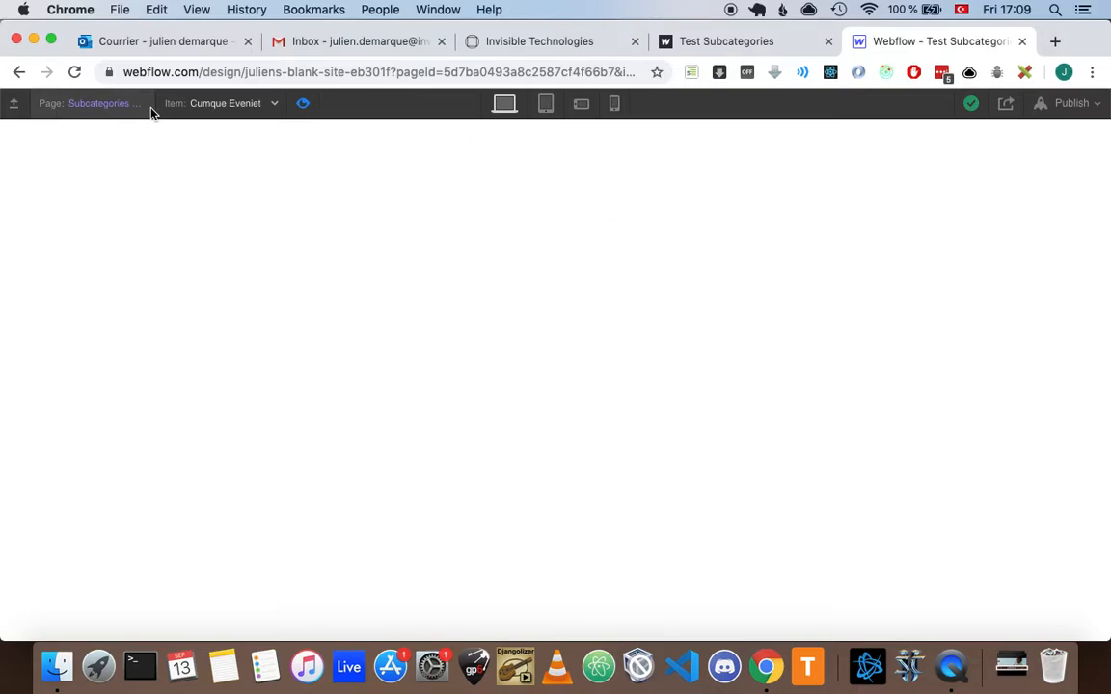
Leave the preview and reopen the Categories Template page.
left_click(303, 104)
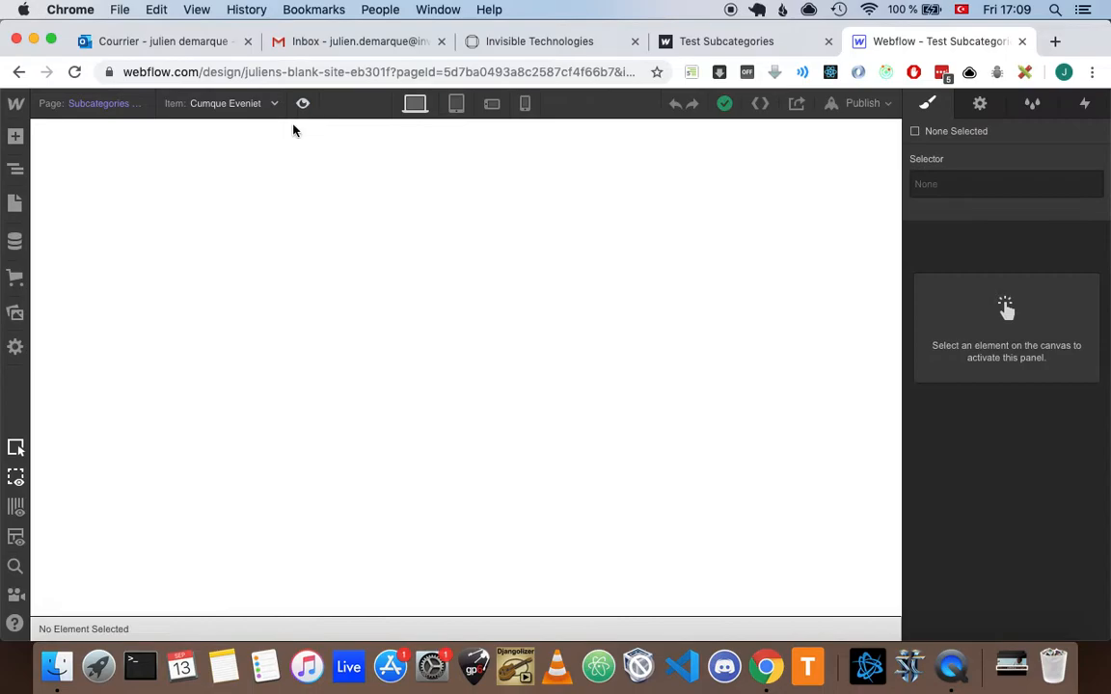
left_click(12, 206)
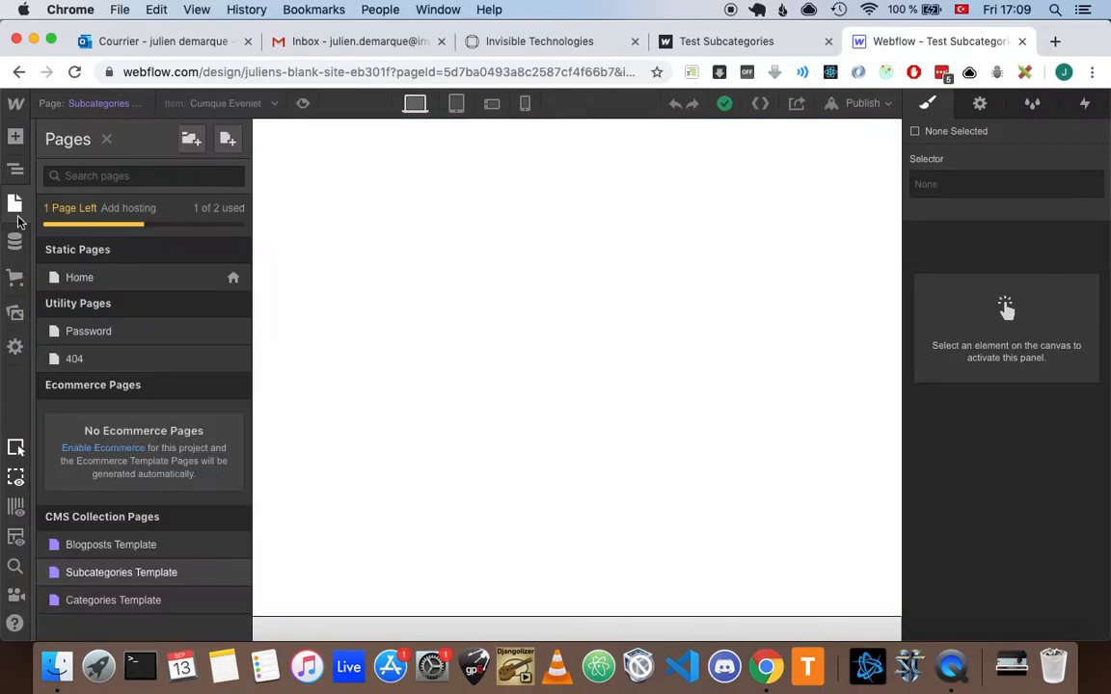
left_click(147, 607)
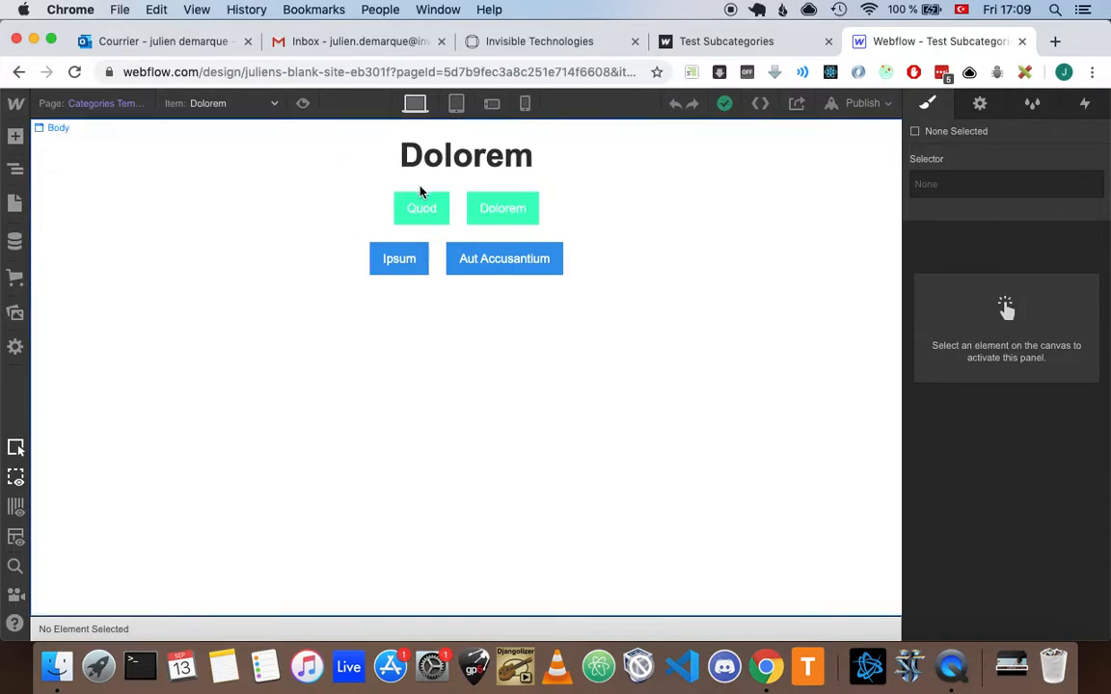
Try a solid 1 px black border on the Current state of the Dolorem category button, and undo it.
left_click(525, 209)
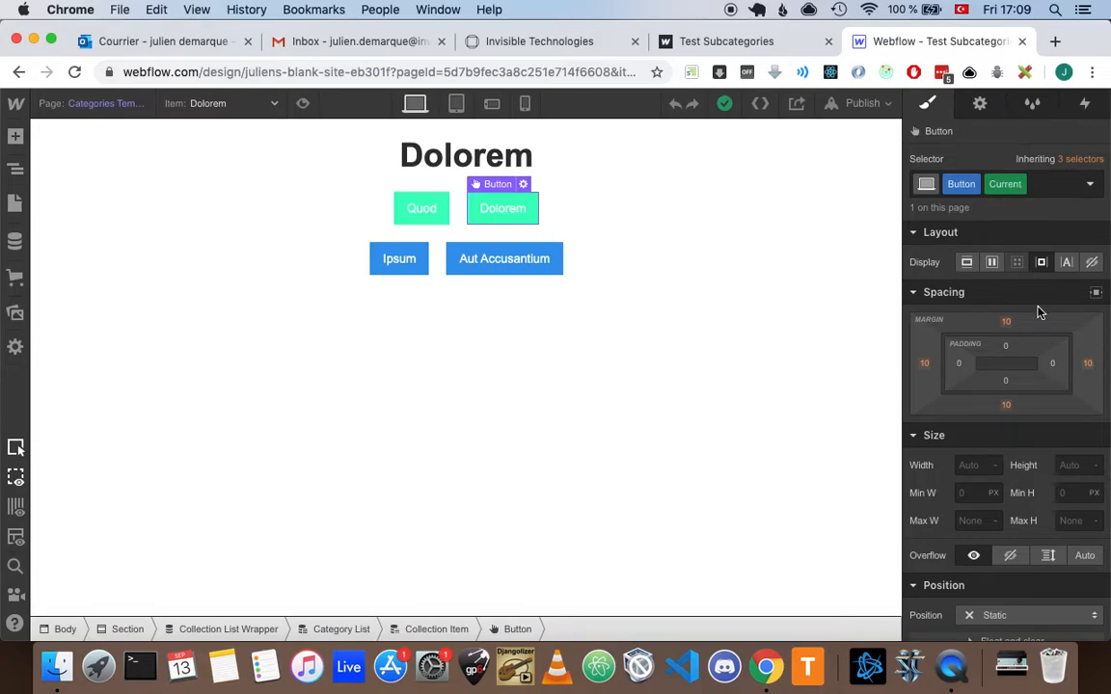
scroll(1040, 311, "down", 3)
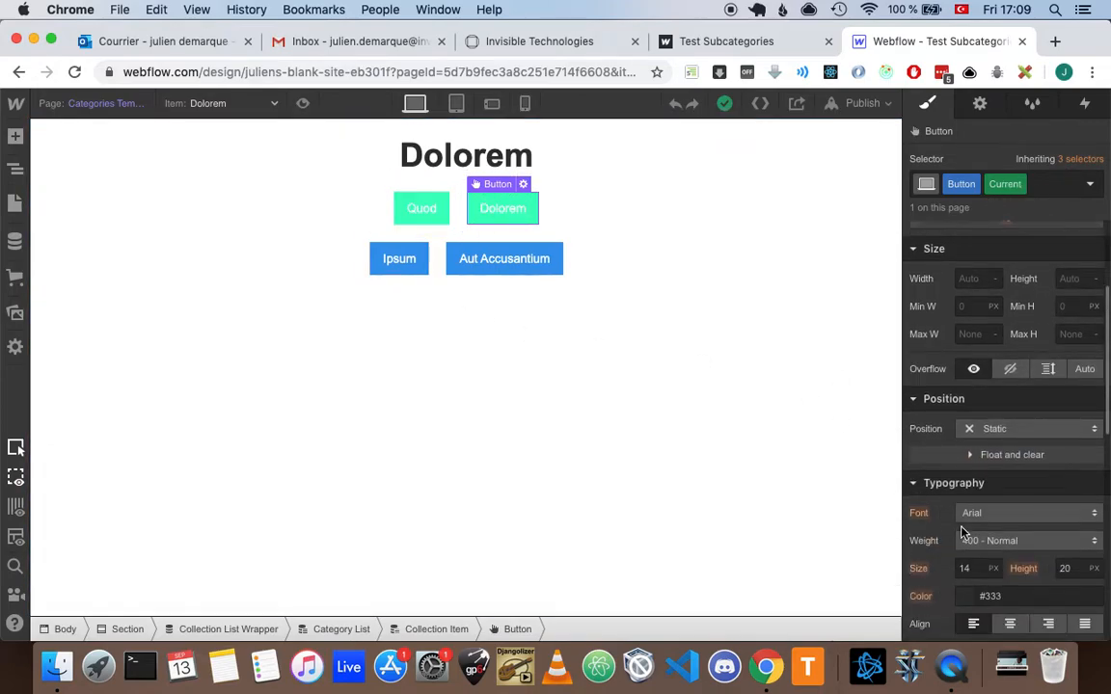
scroll(962, 532, "down", 5)
left_click(965, 486)
type("ffbf")
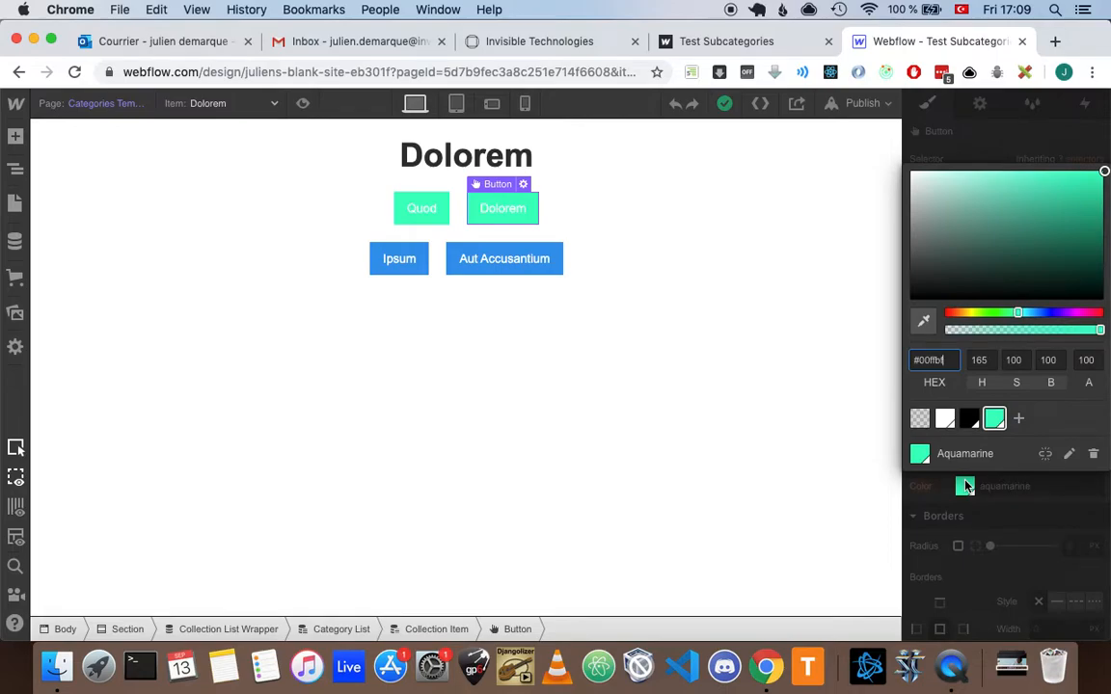
left_click(1095, 360)
left_click(1044, 509)
scroll(1051, 525, "down", 2)
scroll(1055, 535, "down", 1)
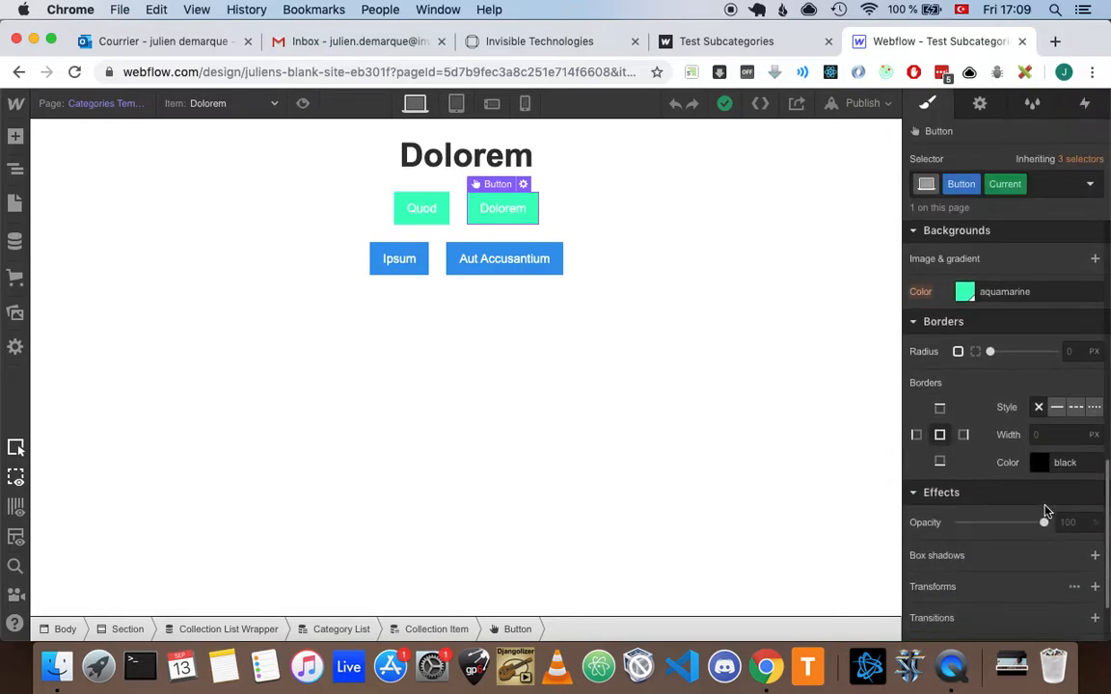
left_click(1057, 407)
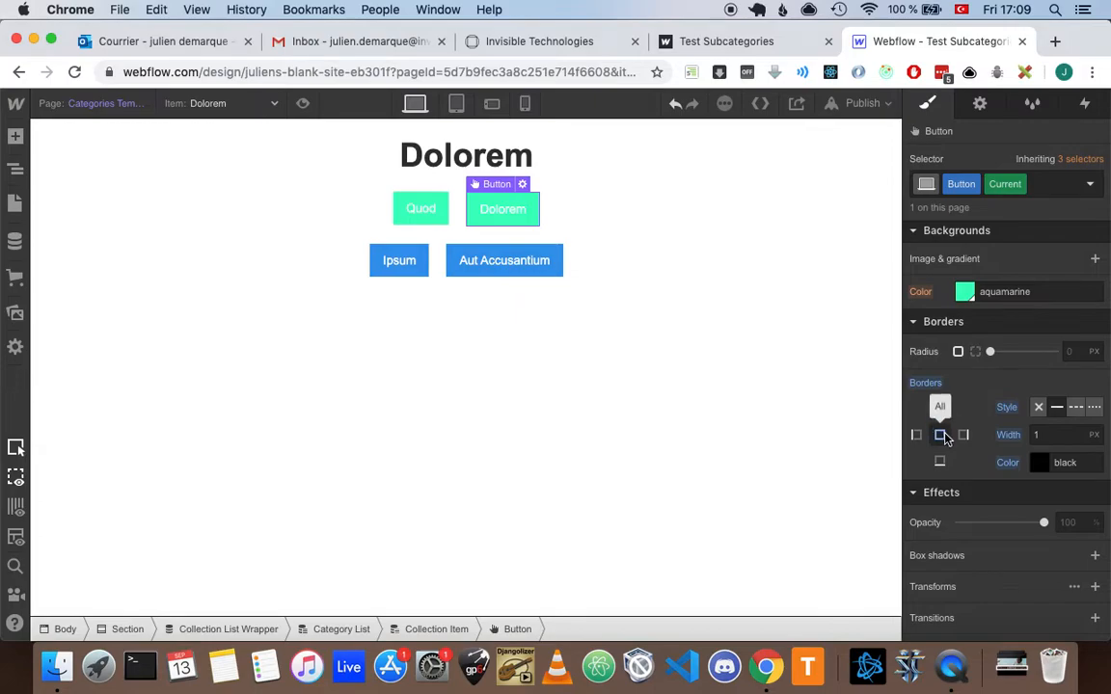
key("super+z")
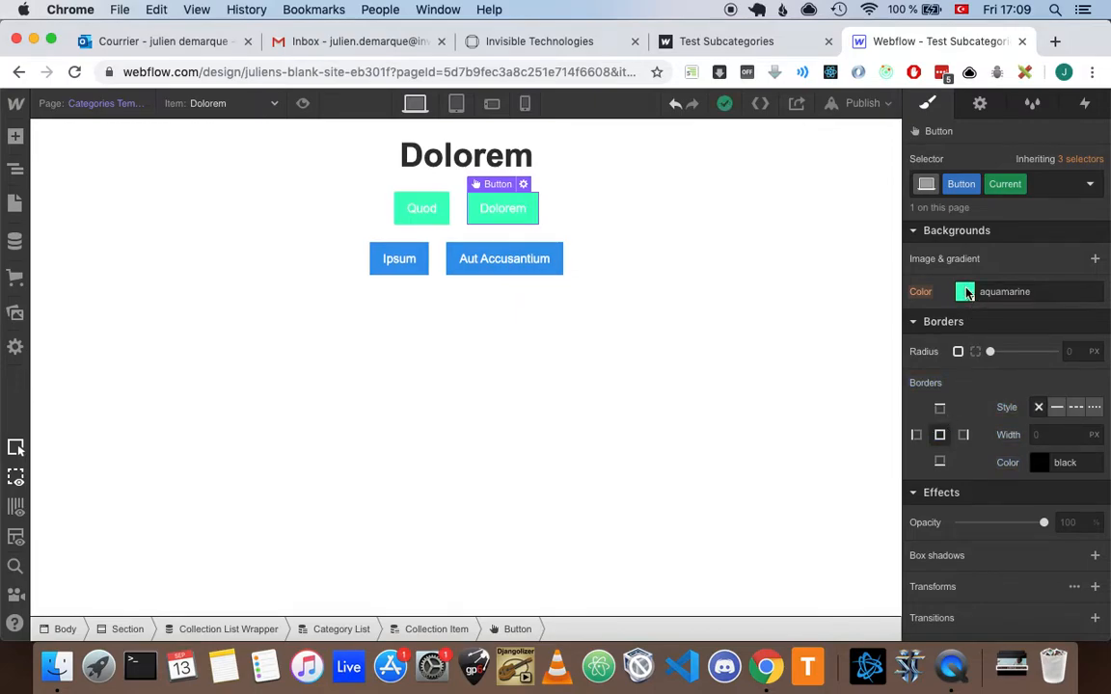
Darken the background color of the Dolorem category button's Current state to #00be8f.
left_click(965, 292)
left_click(1101, 316)
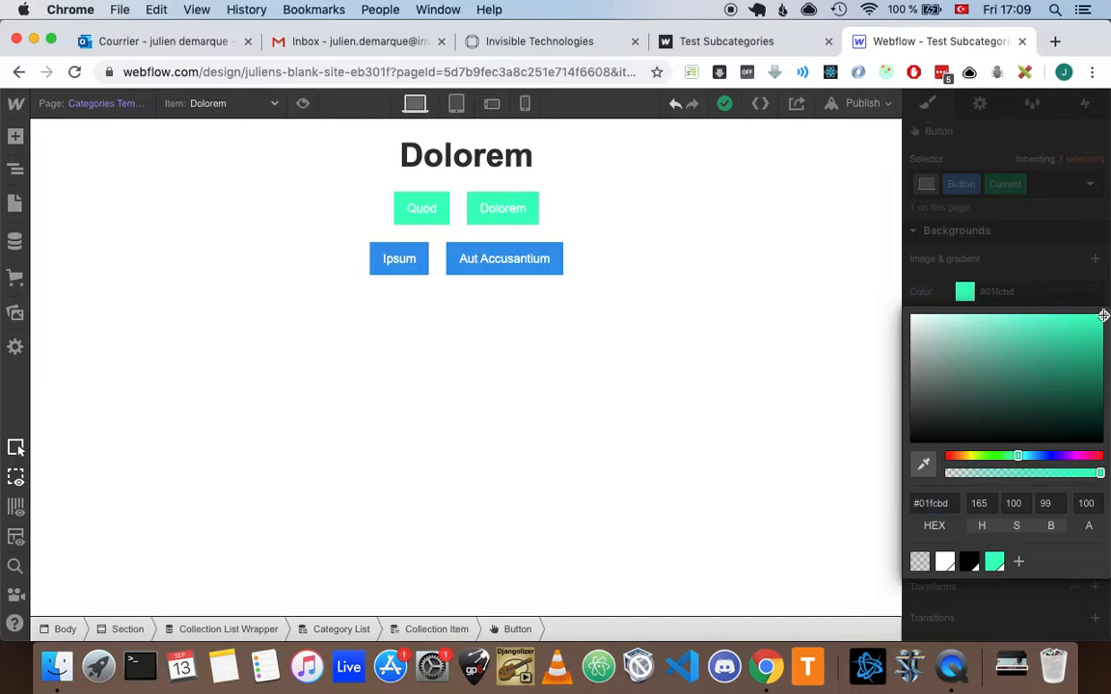
left_click_drag(1104, 320, 1105, 347)
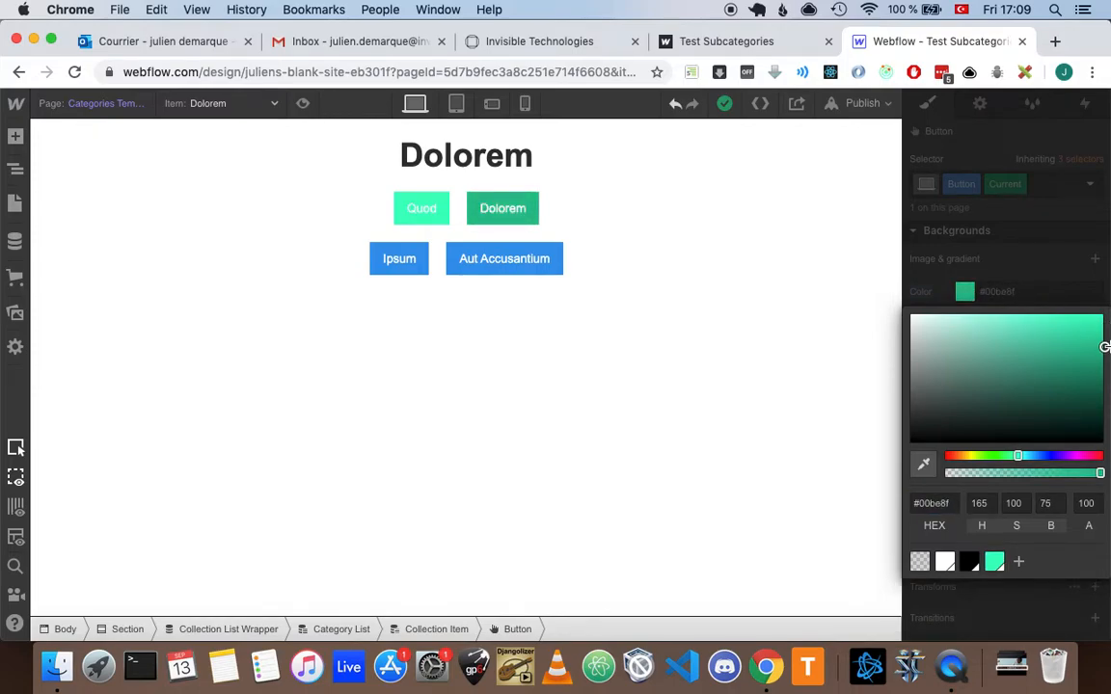
left_click(1055, 292)
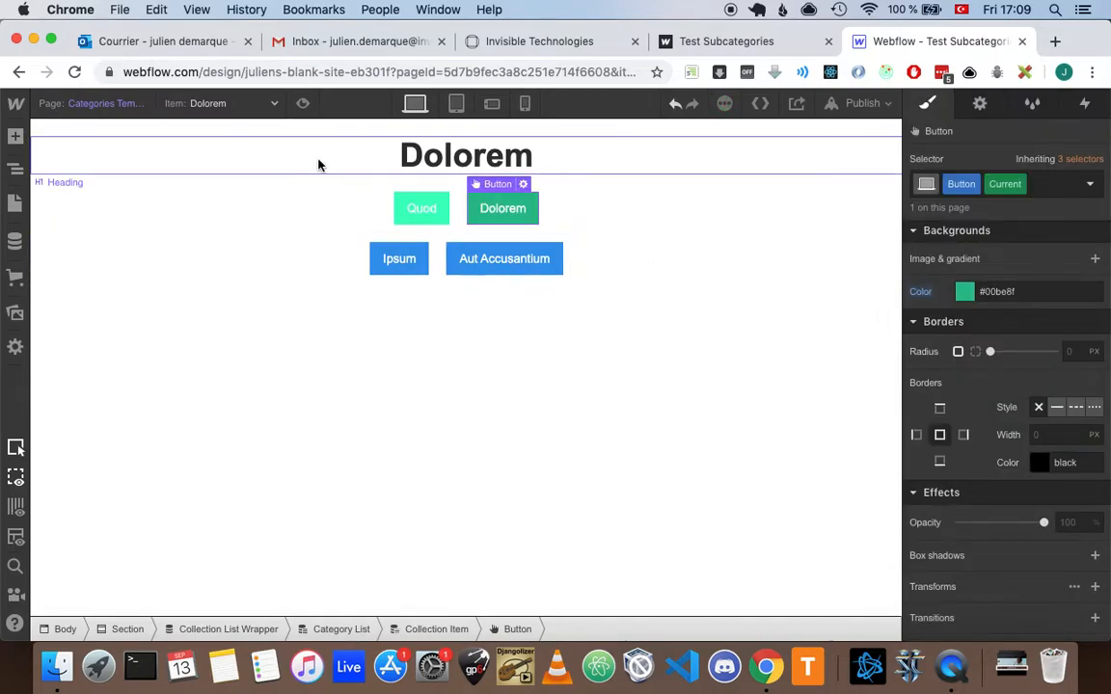
Preview the page and switch between the Quod and Dolorem categories to check the current button's highlight color.
left_click(300, 103)
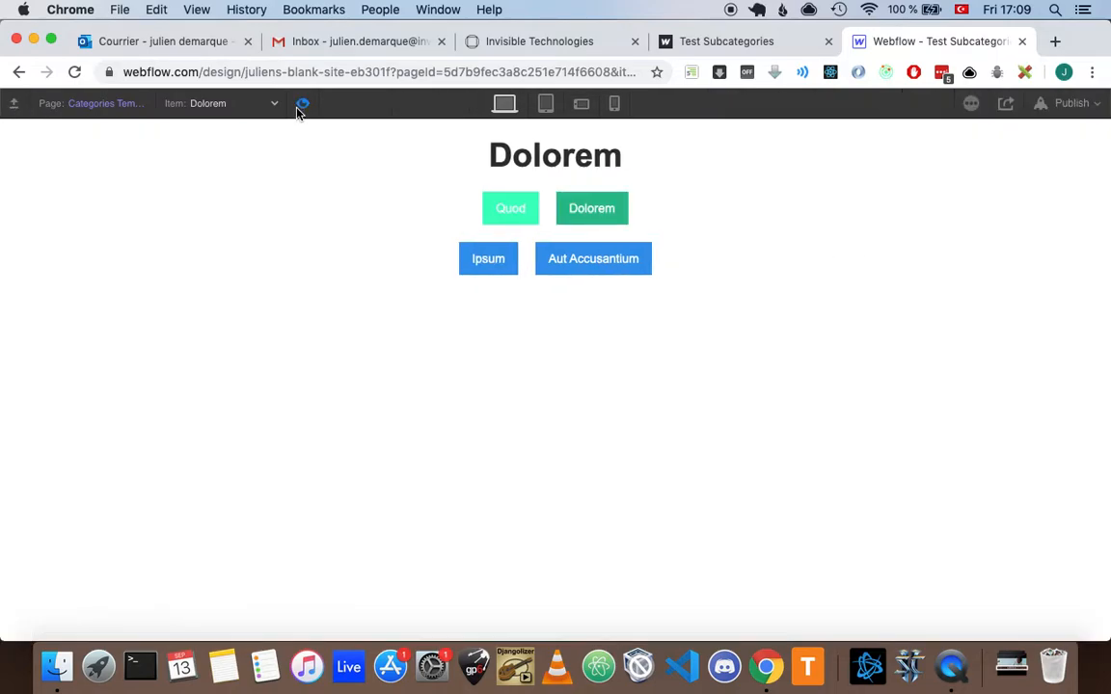
left_click(516, 210)
left_click(585, 208)
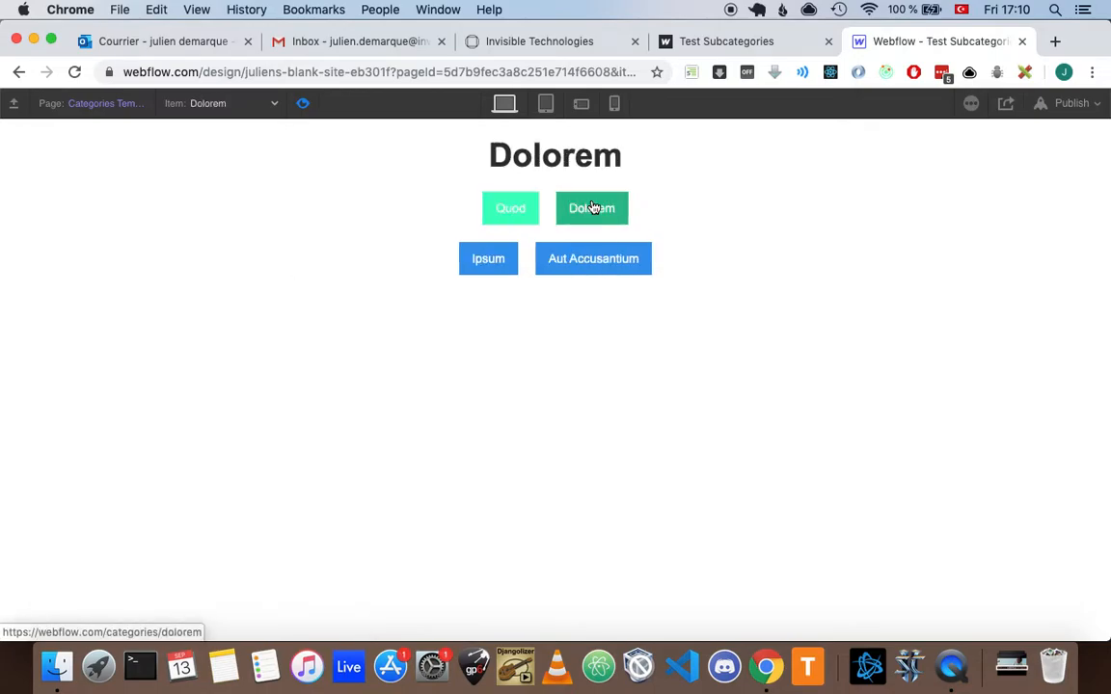
left_click(503, 210)
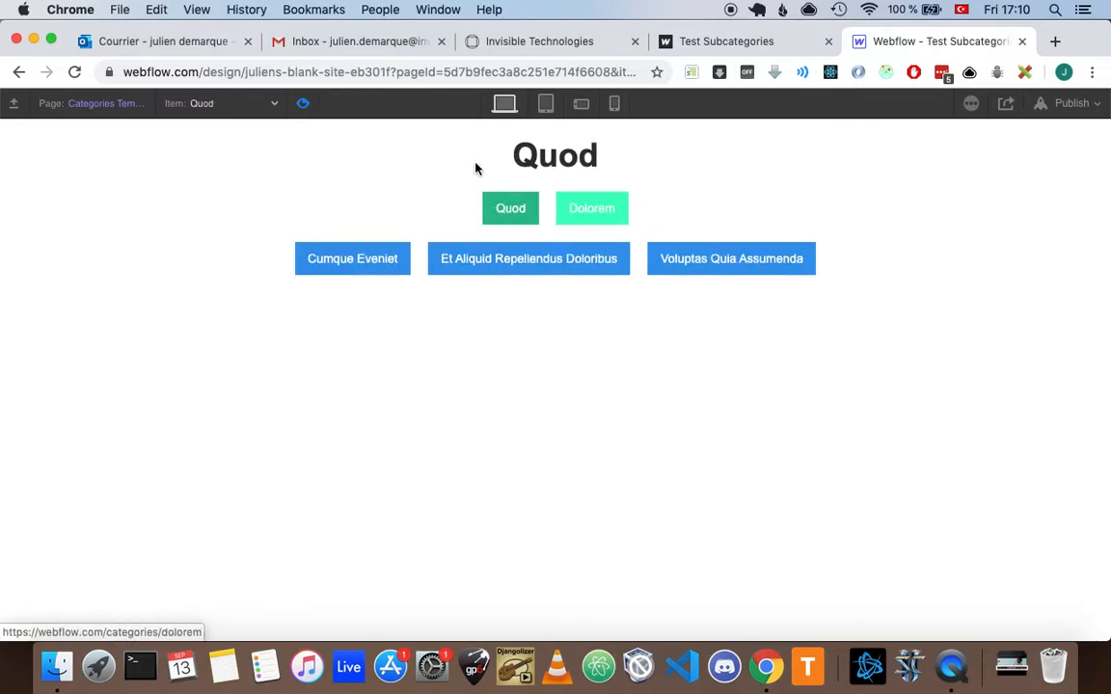
left_click(613, 211)
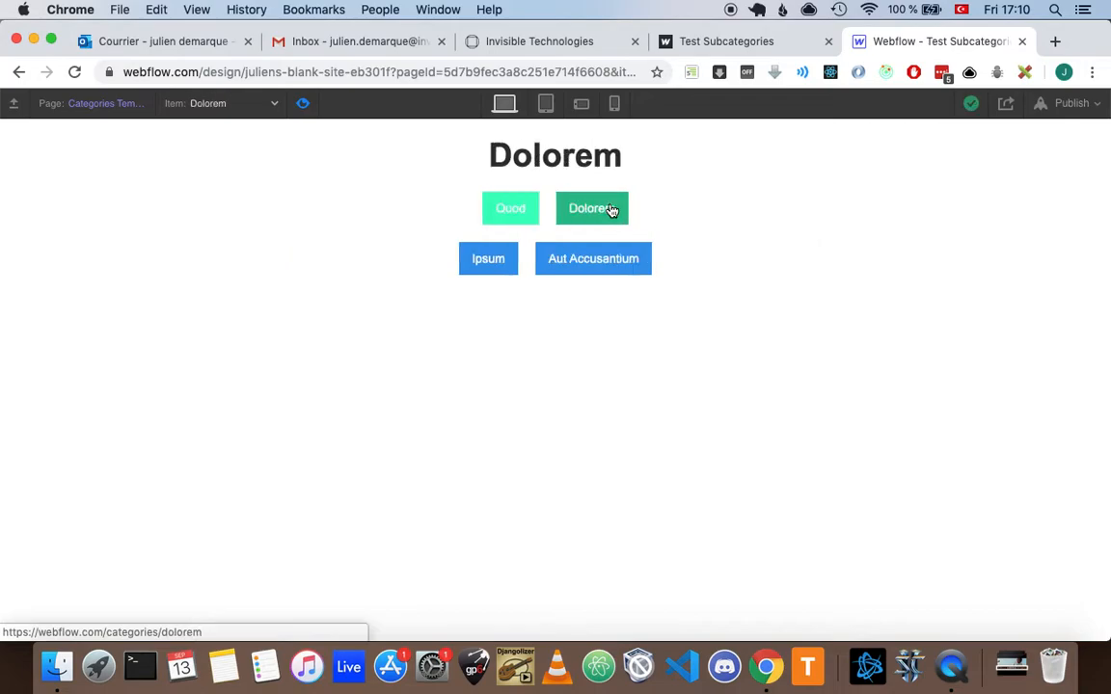
left_click(511, 214)
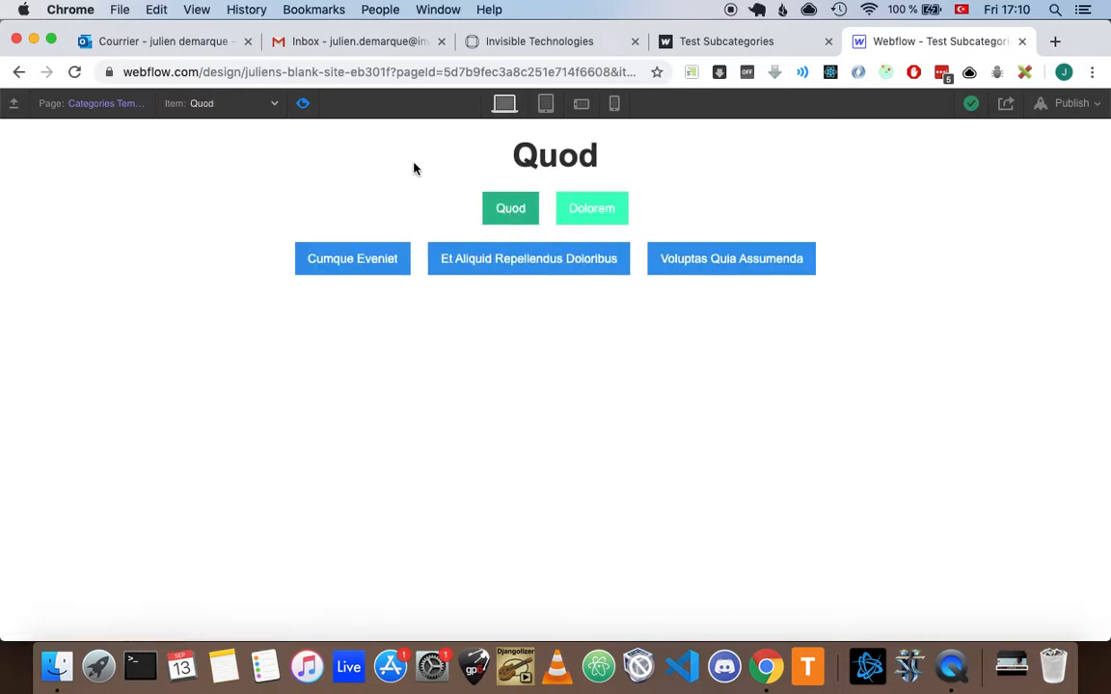
left_click(304, 117)
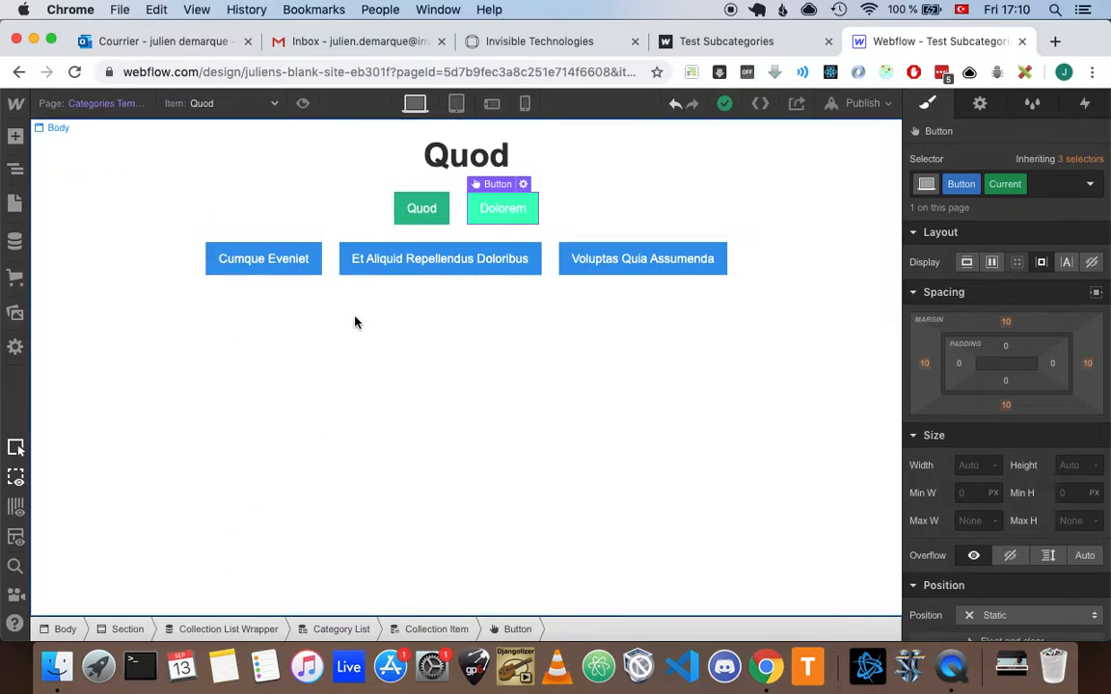
Add a third Section to the page body below the subcategory buttons.
left_click(16, 166)
left_click(87, 174)
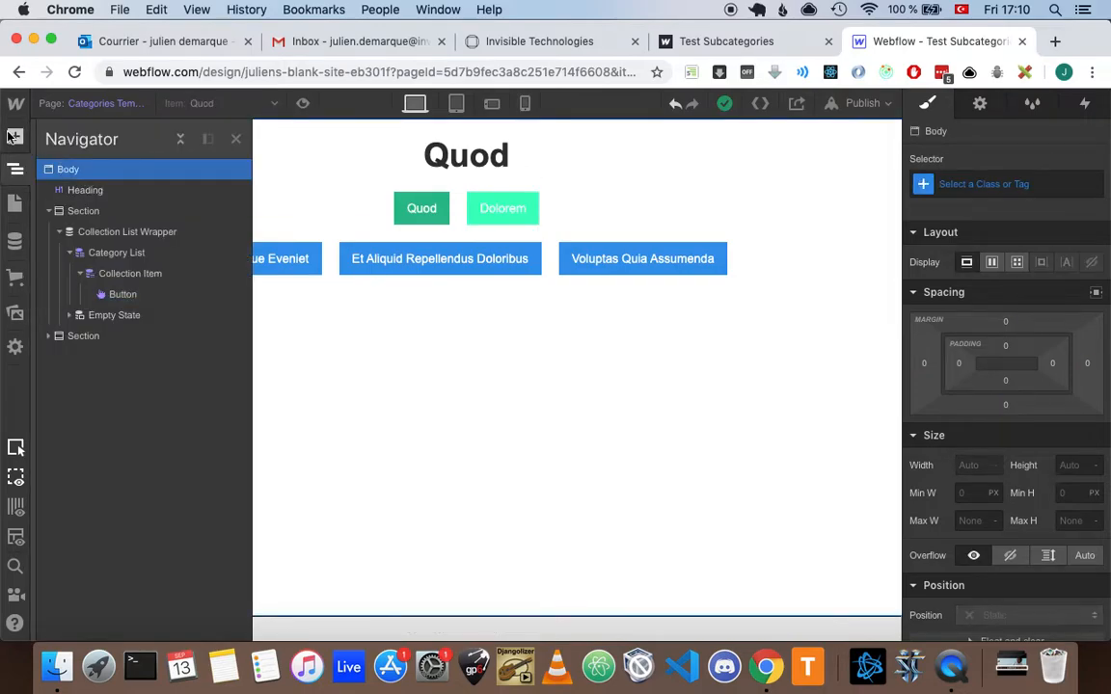
left_click(16, 136)
left_click(87, 256)
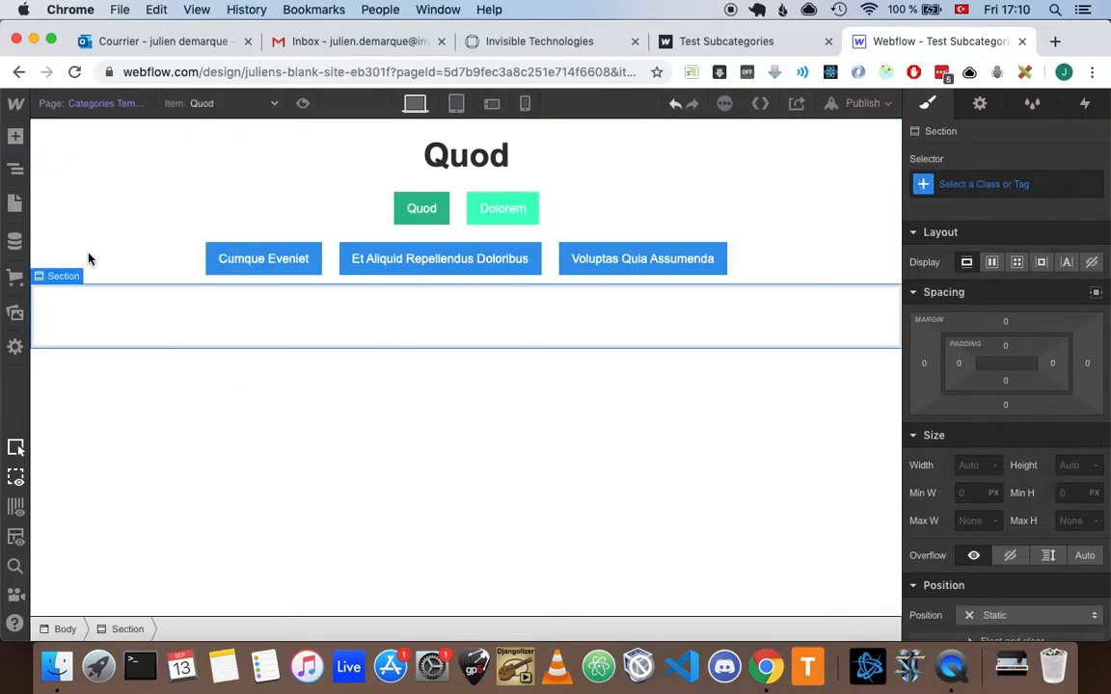
Add a Collection List to the third Section and connect it to the Blogposts collection.
left_click(15, 167)
key("a")
scroll(151, 408, "down", 2)
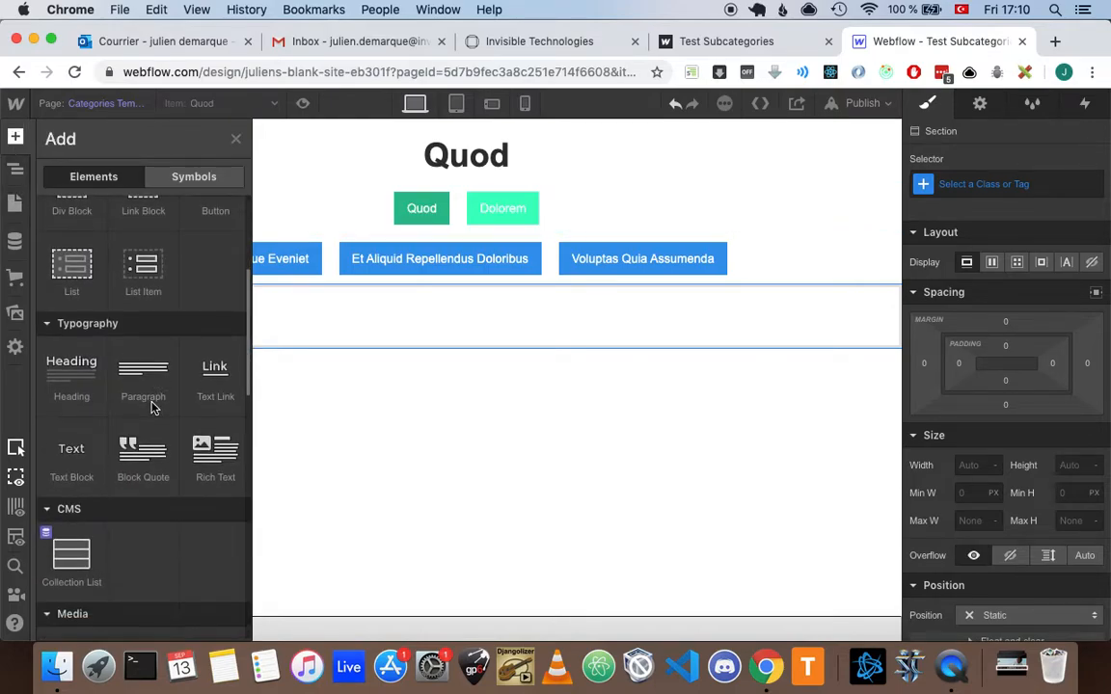
left_click(72, 556)
left_click(204, 371)
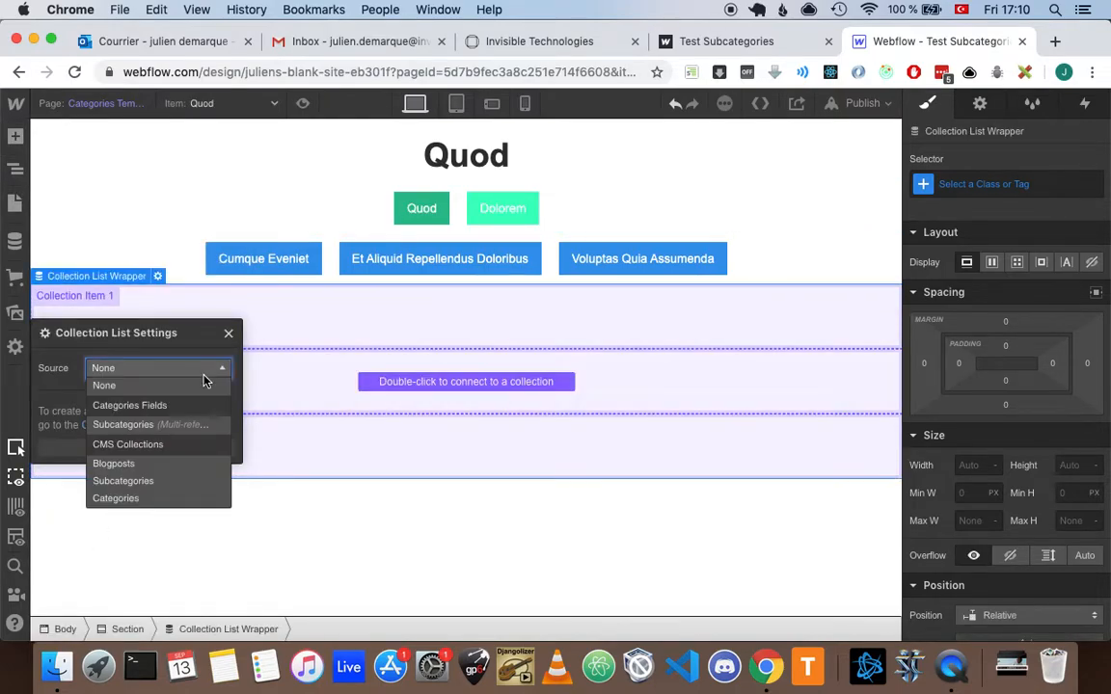
left_click(114, 464)
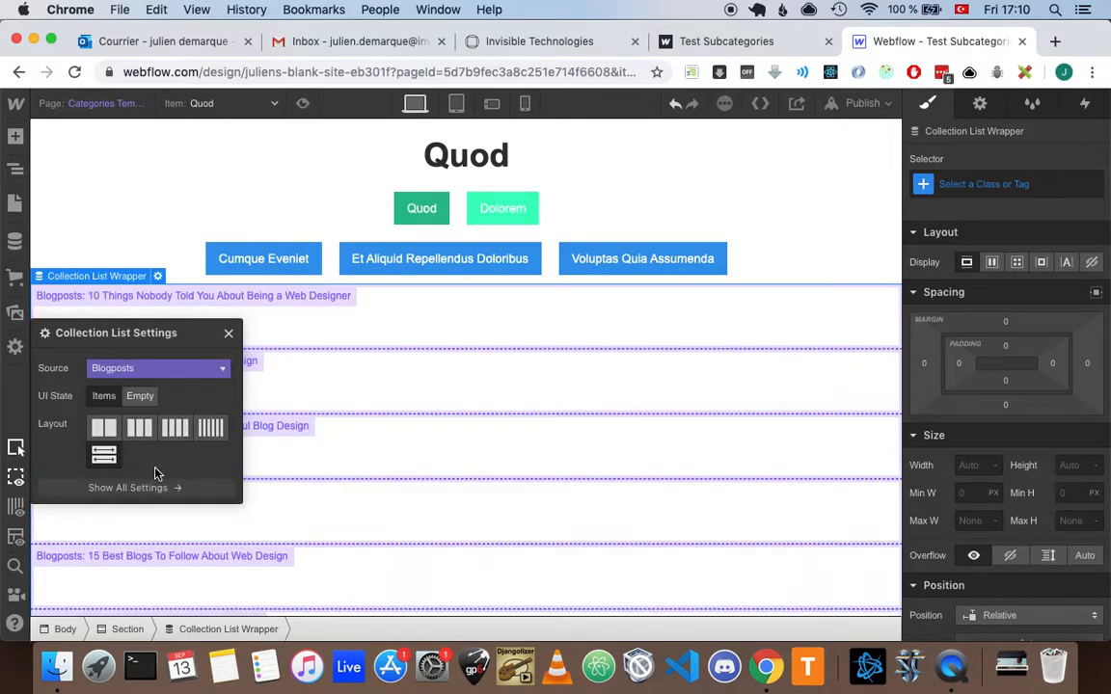
left_click(199, 370)
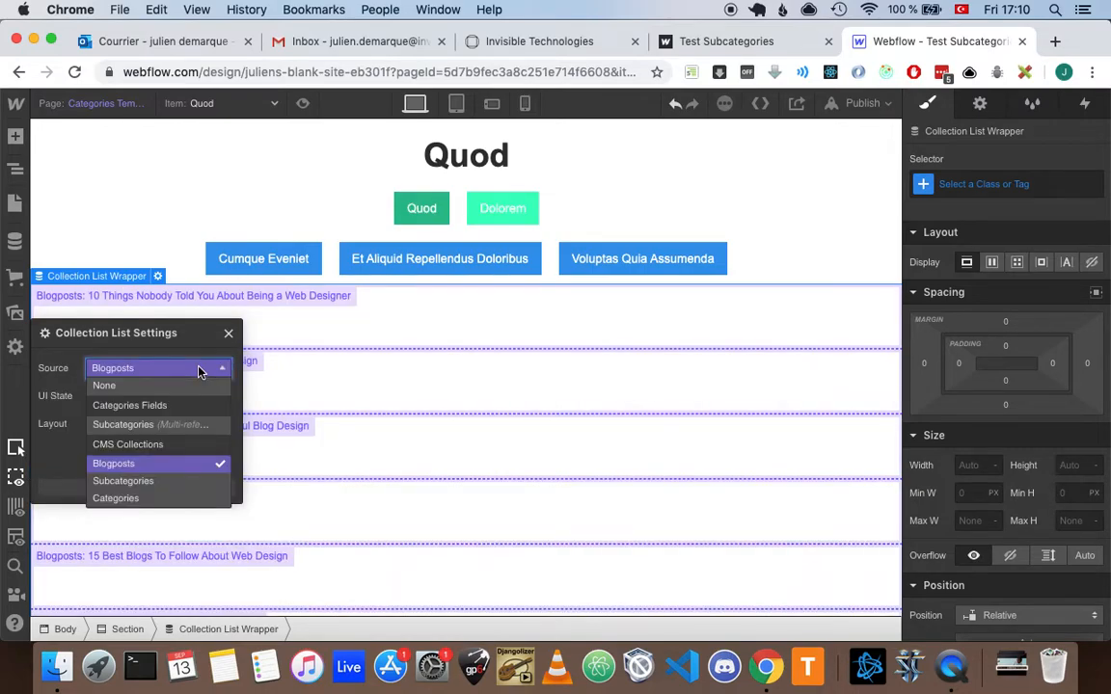
left_click(226, 336)
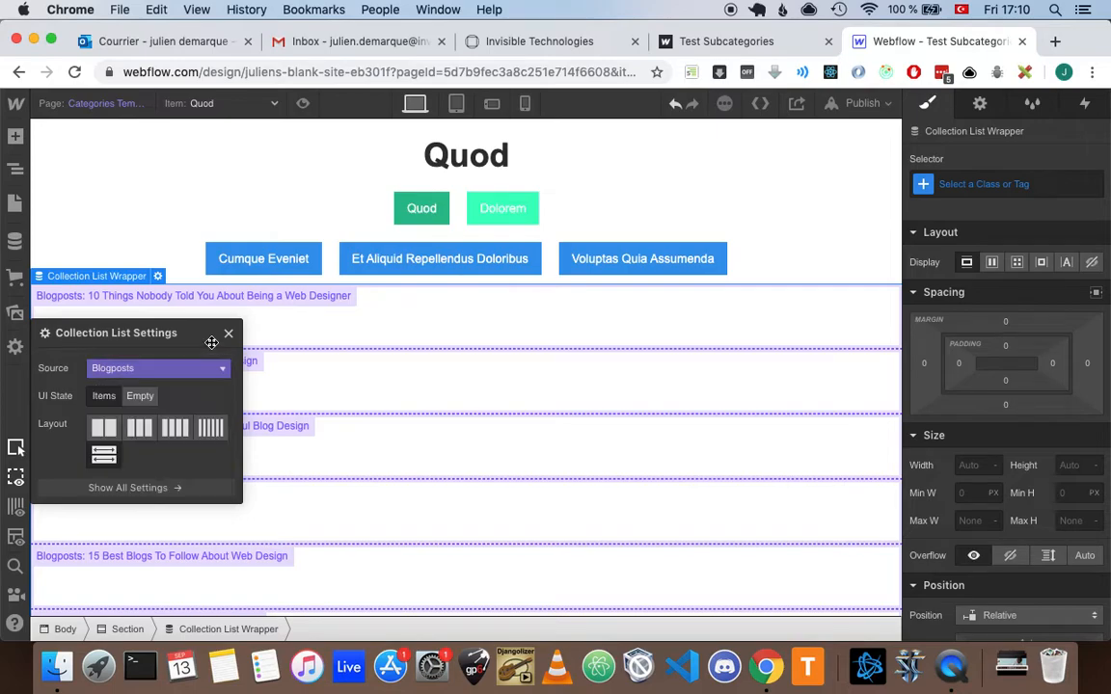
left_click(227, 336)
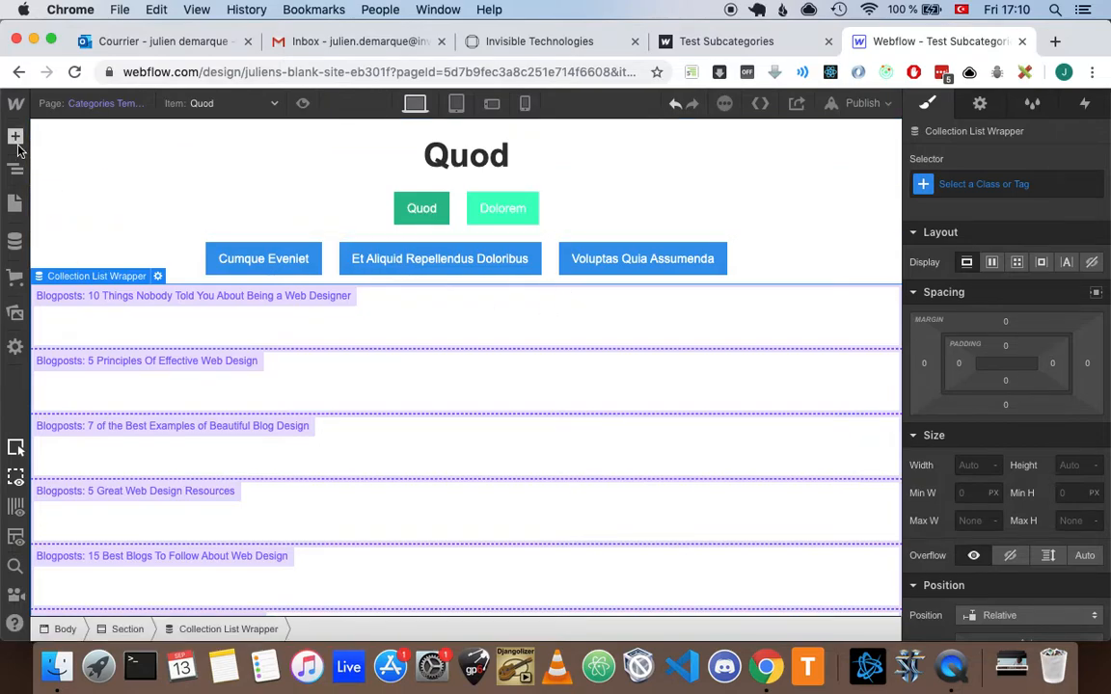
Insert a Text Block into the first Collection Item of the Blogposts list.
double_click(113, 340)
left_click(15, 136)
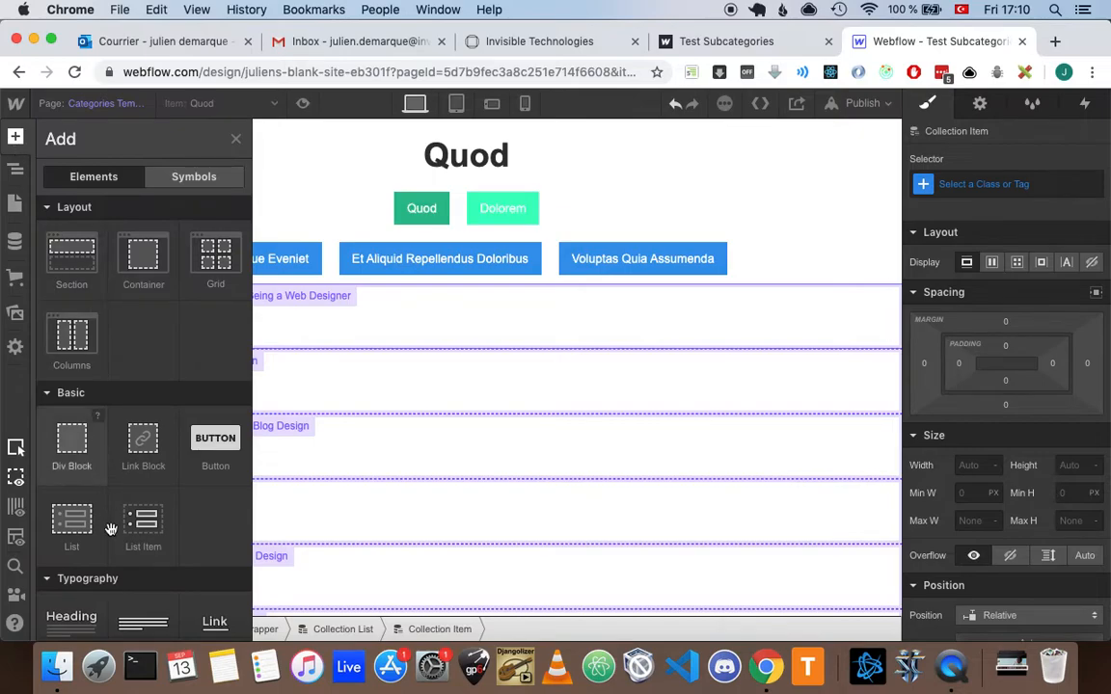
scroll(113, 535, "down", 2)
scroll(114, 542, "down", 3)
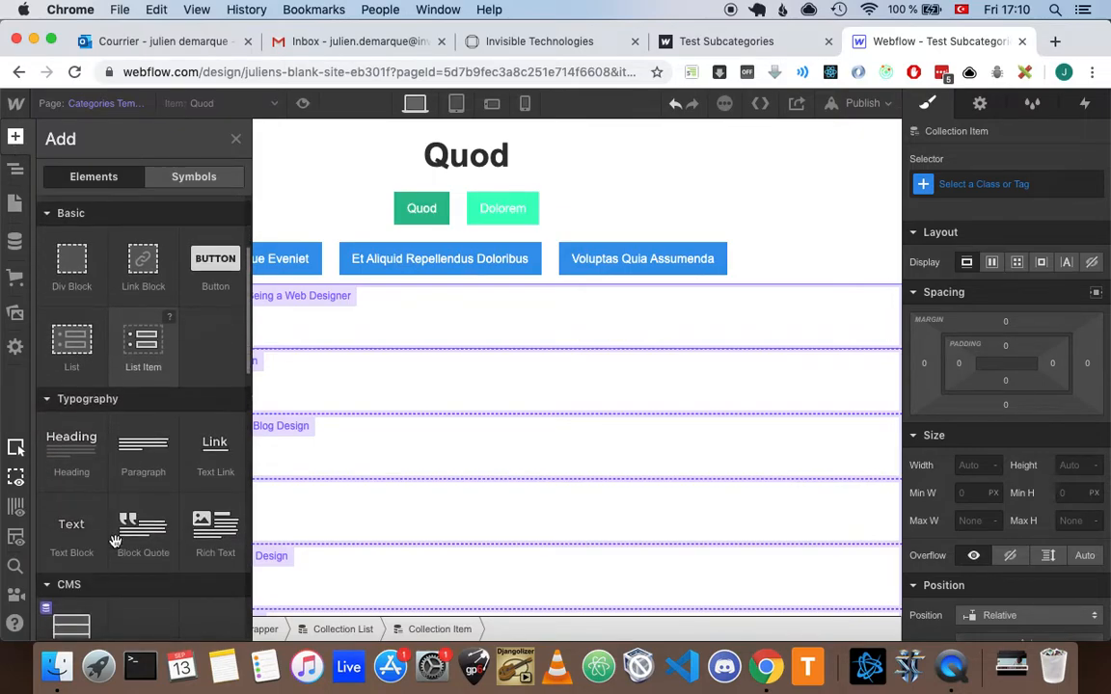
left_click(63, 528)
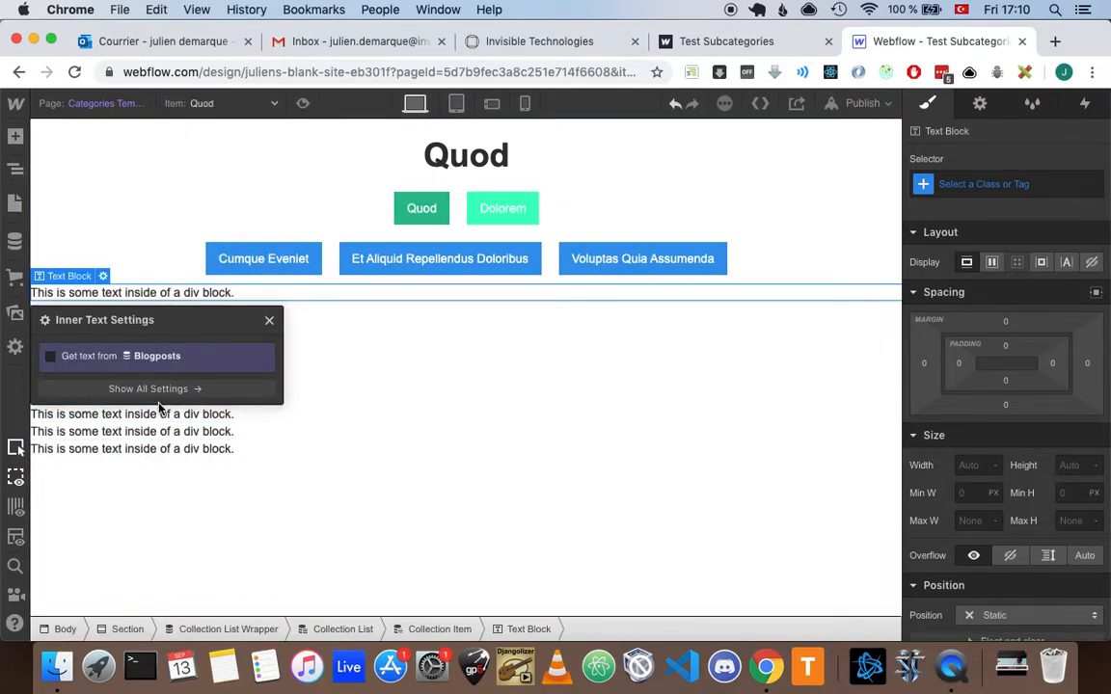
Bind the Text Block to the blogpost's own Name field rather than the Category name.
left_click(52, 356)
left_click(104, 379)
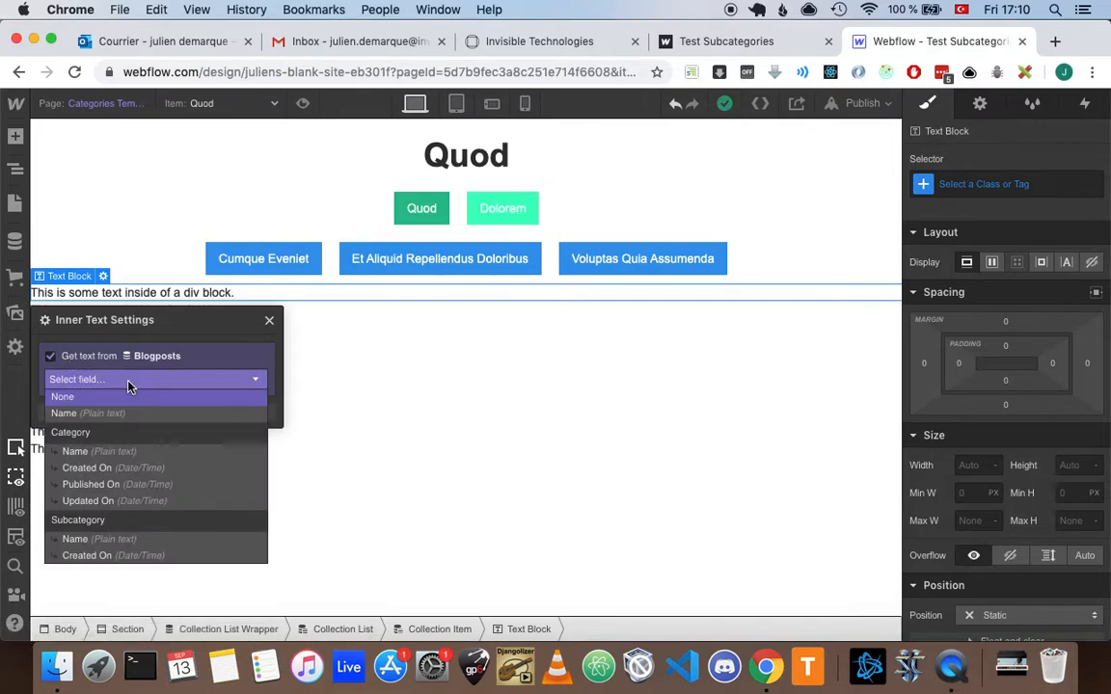
left_click(148, 452)
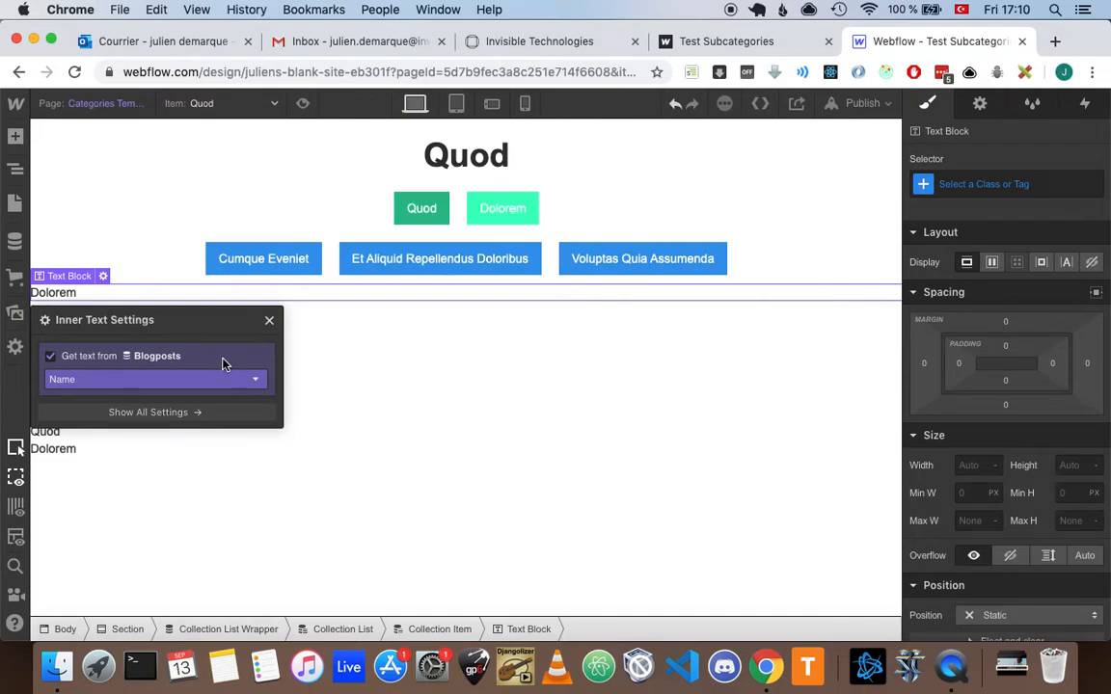
left_click(208, 378)
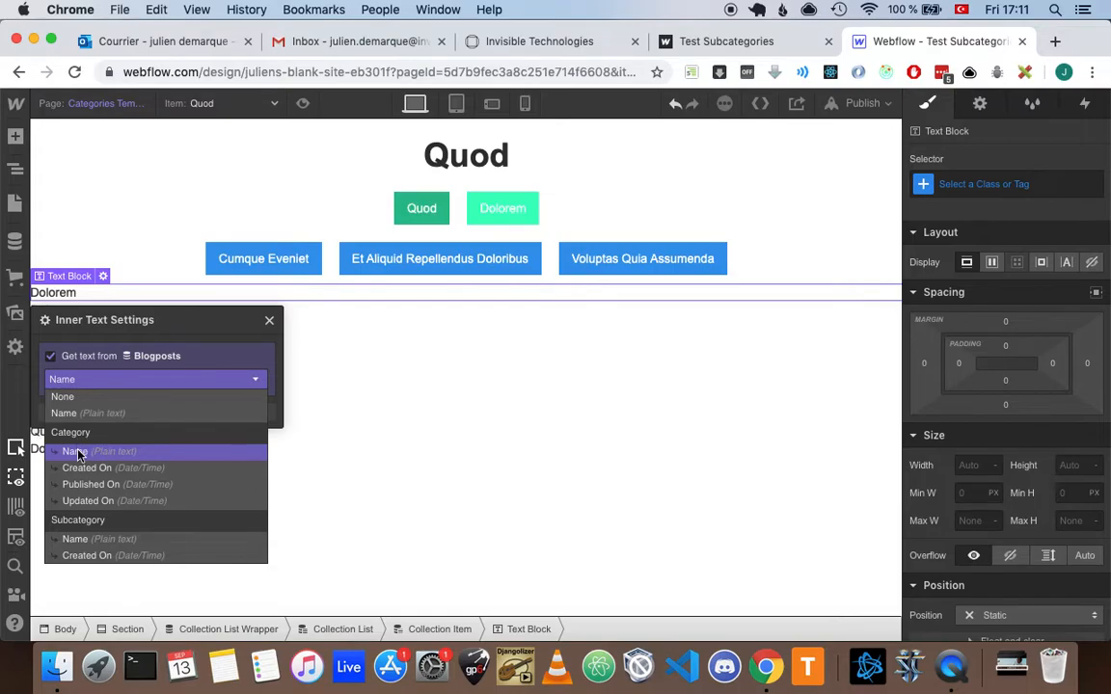
left_click(79, 413)
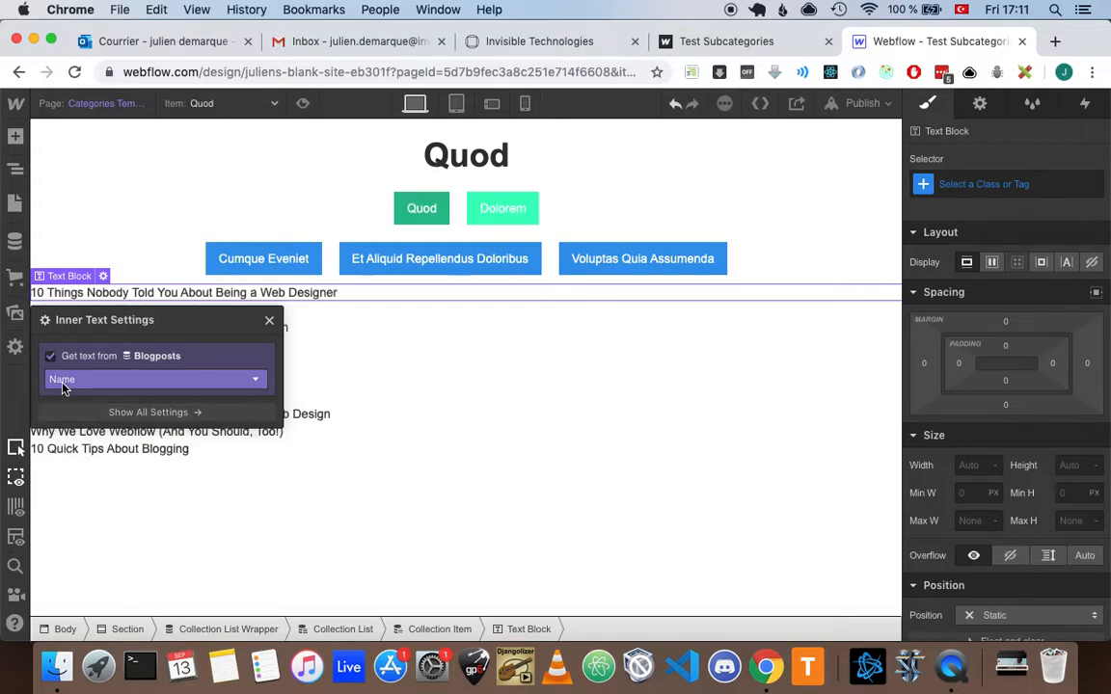
left_click(269, 322)
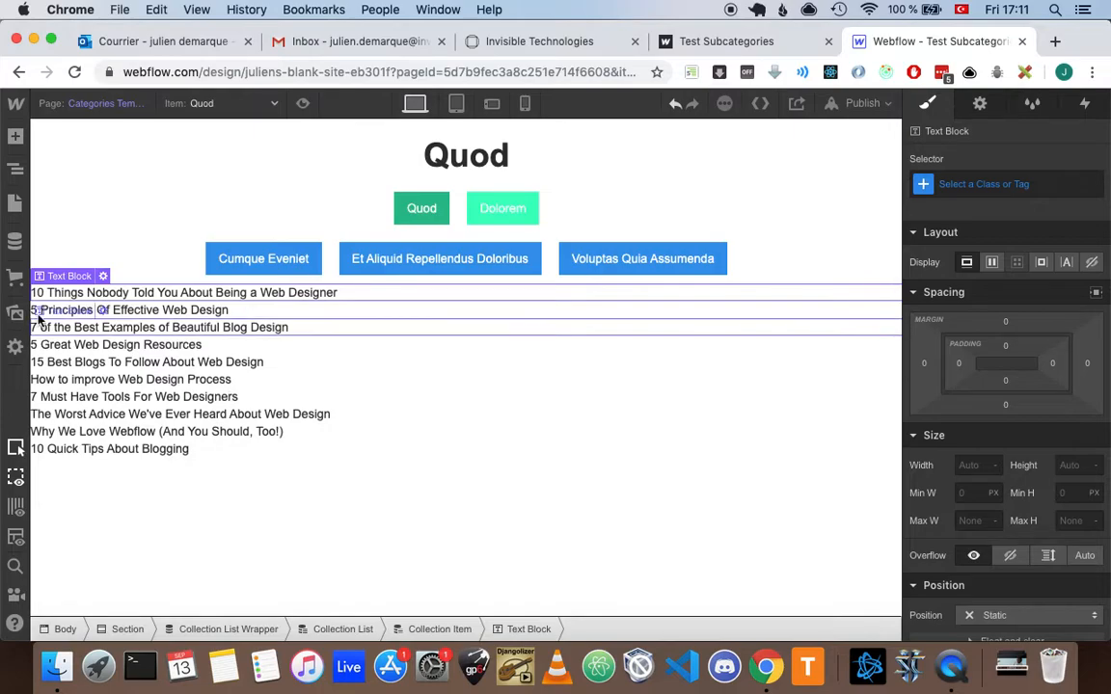
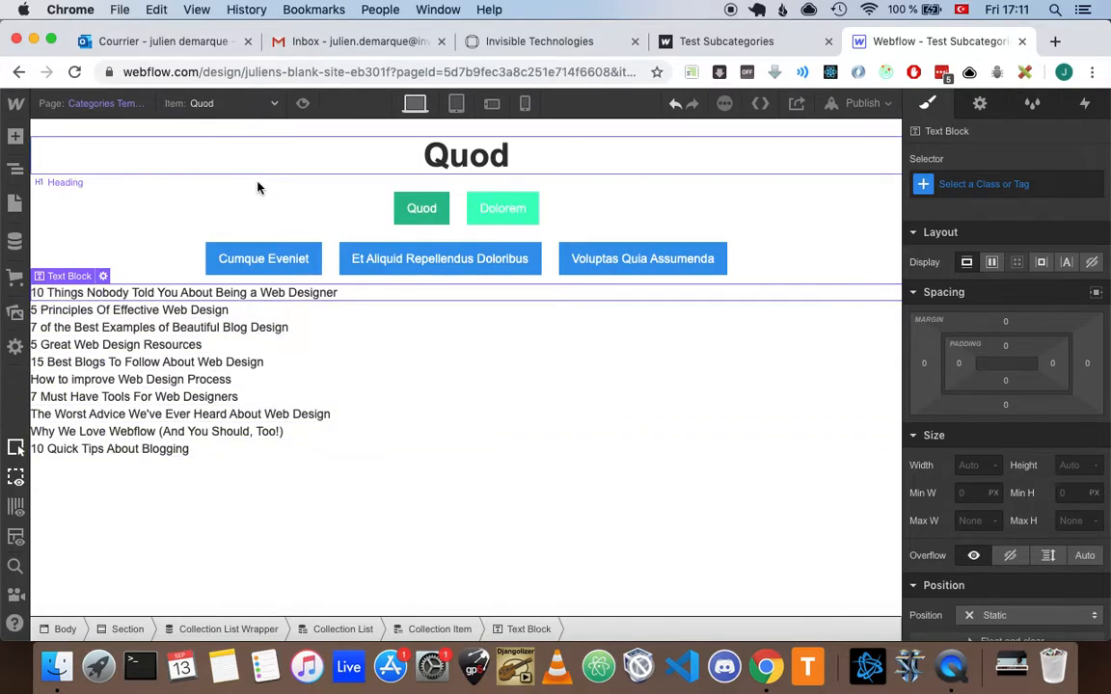
Filter the Blogposts Collection List so that Category equals Current Category.
left_click(14, 167)
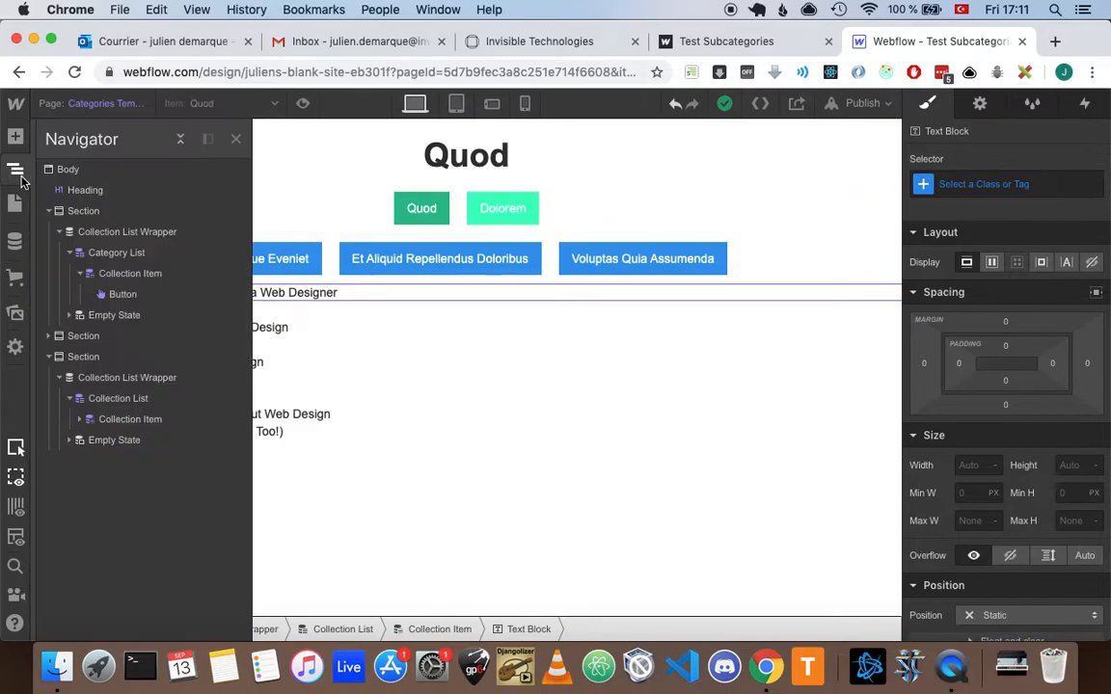
left_click(109, 397)
left_click(980, 104)
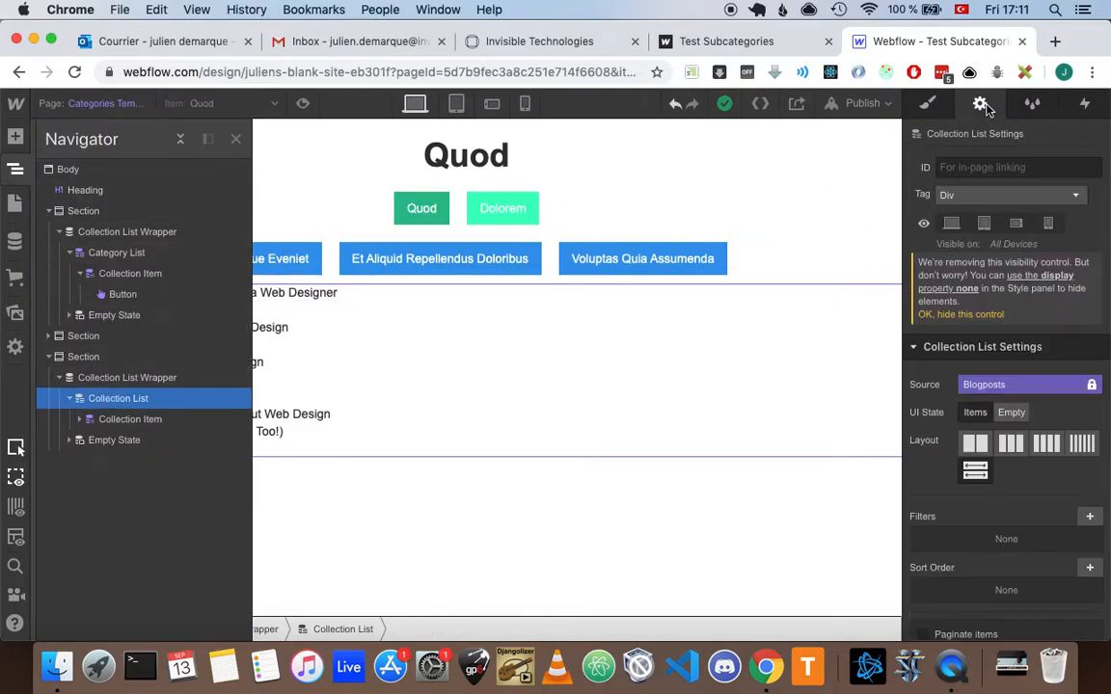
scroll(1009, 513, "down", 5)
scroll(1014, 482, "up", 3)
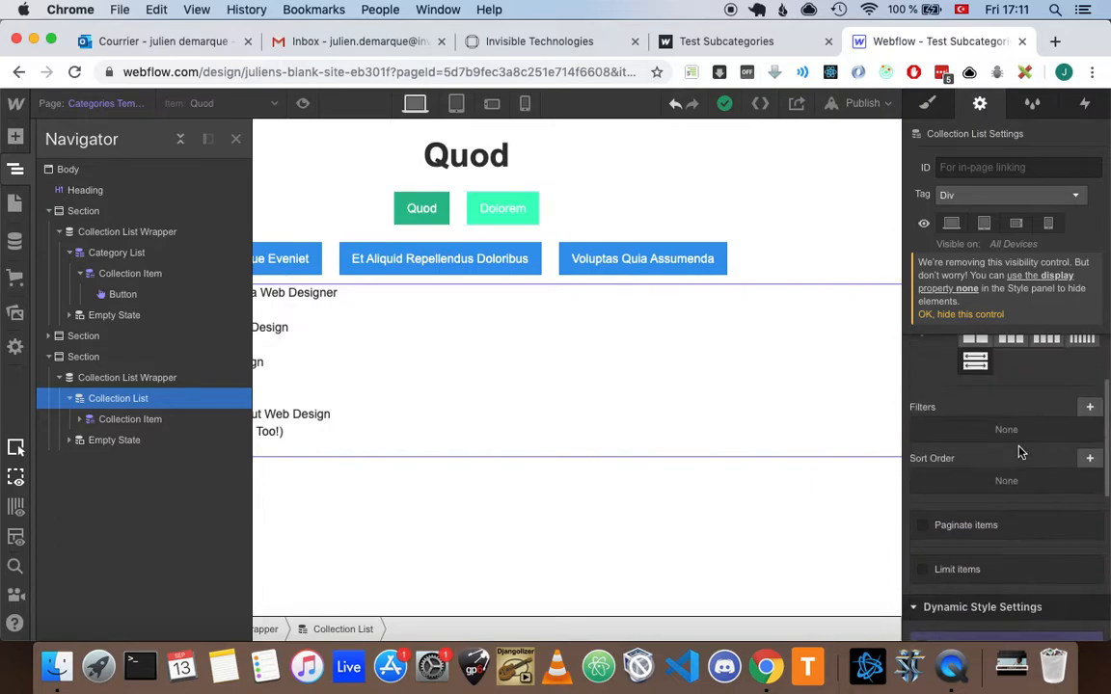
left_click(15, 168)
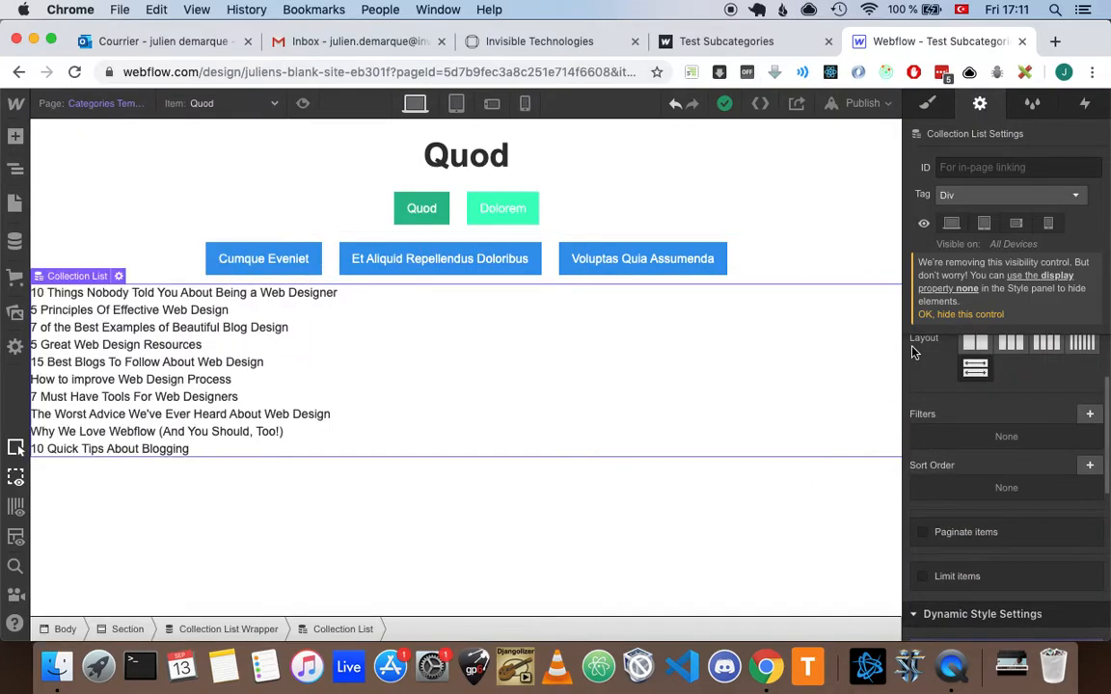
left_click(1089, 414)
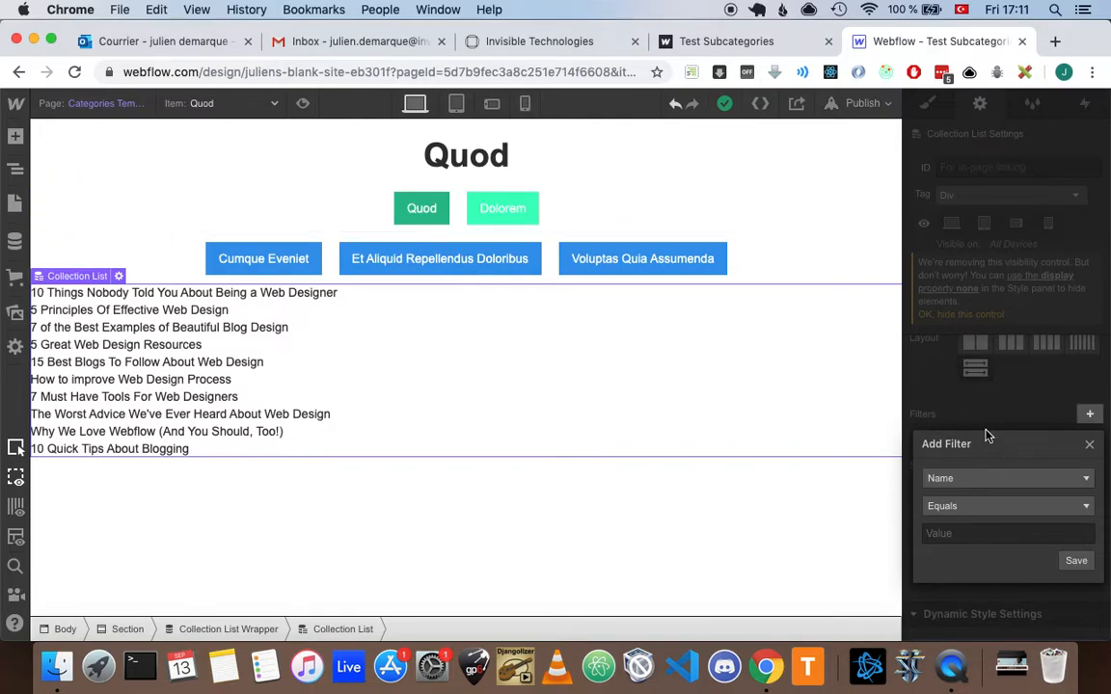
key("ctrl+Up")
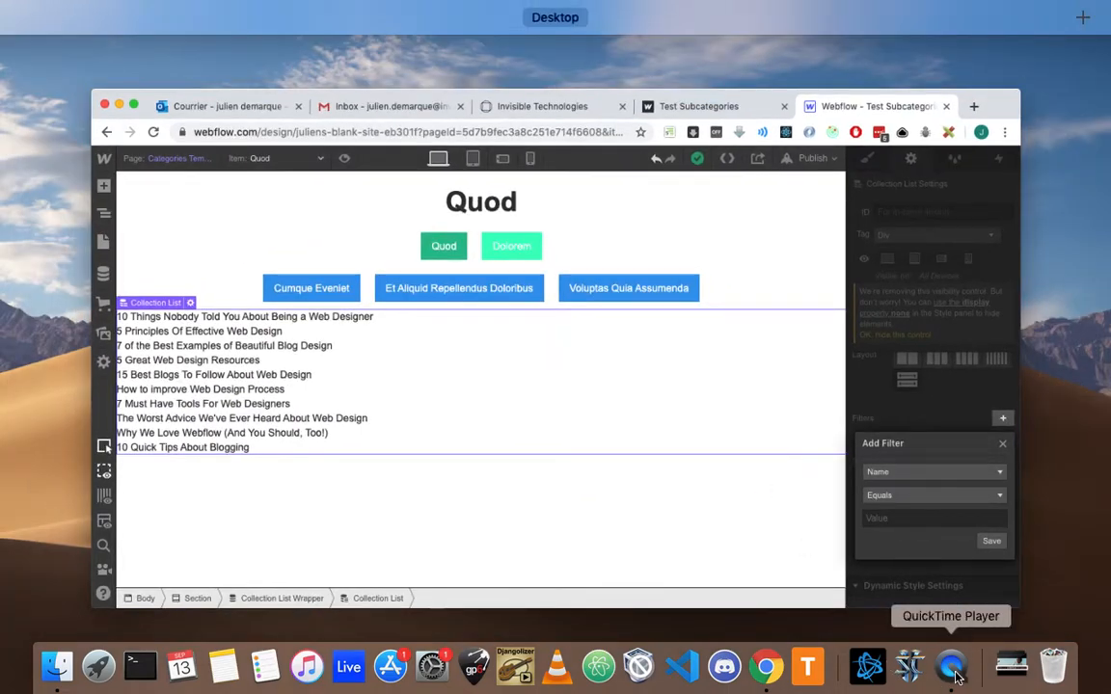
left_click(953, 675)
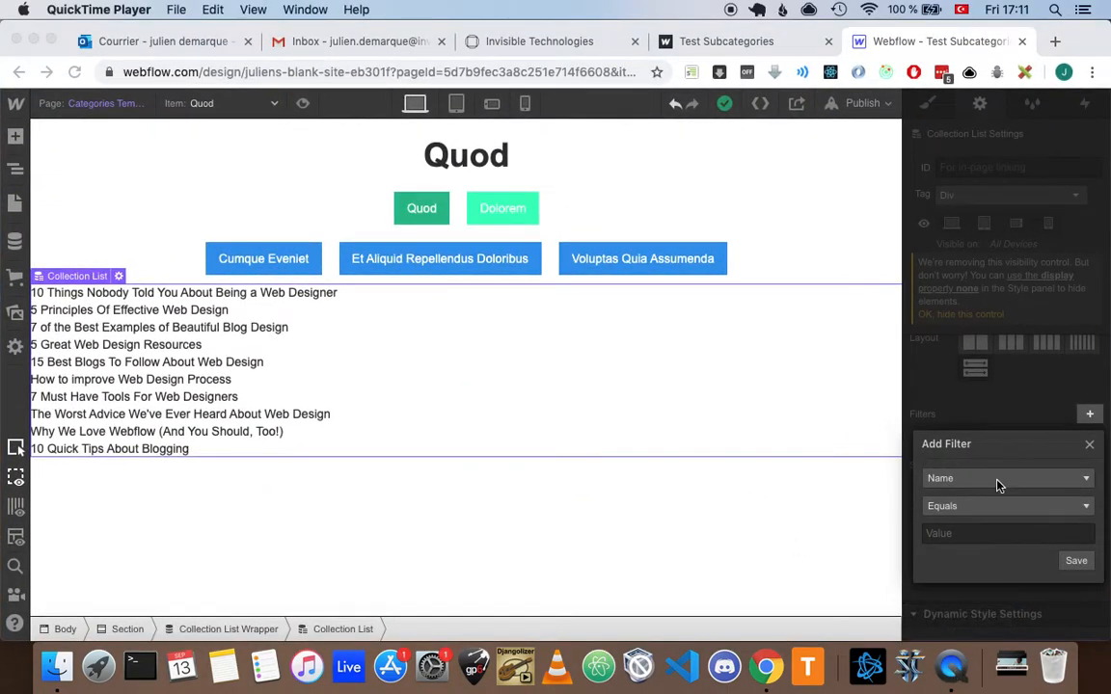
left_click(1033, 482)
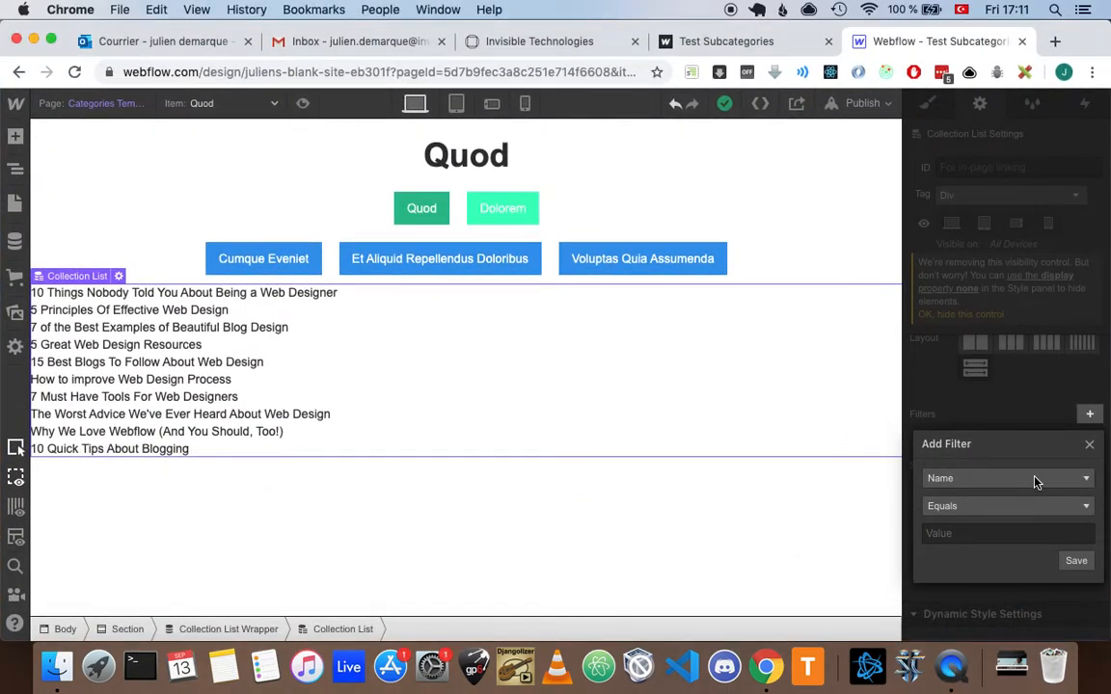
left_click(1084, 478)
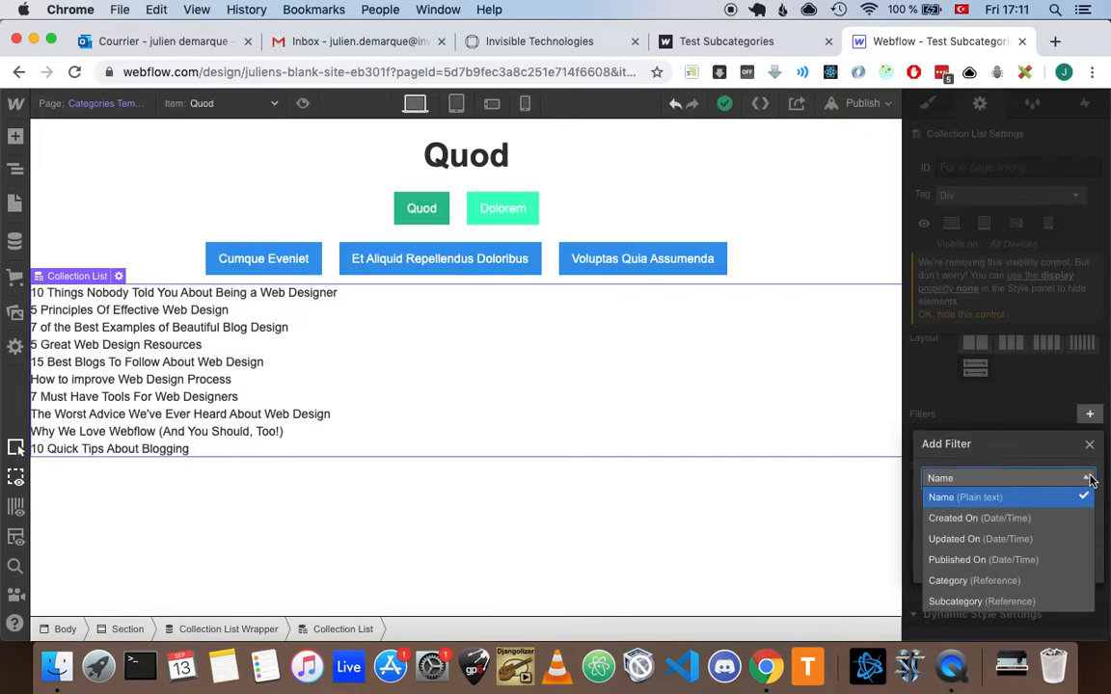
left_click(1008, 581)
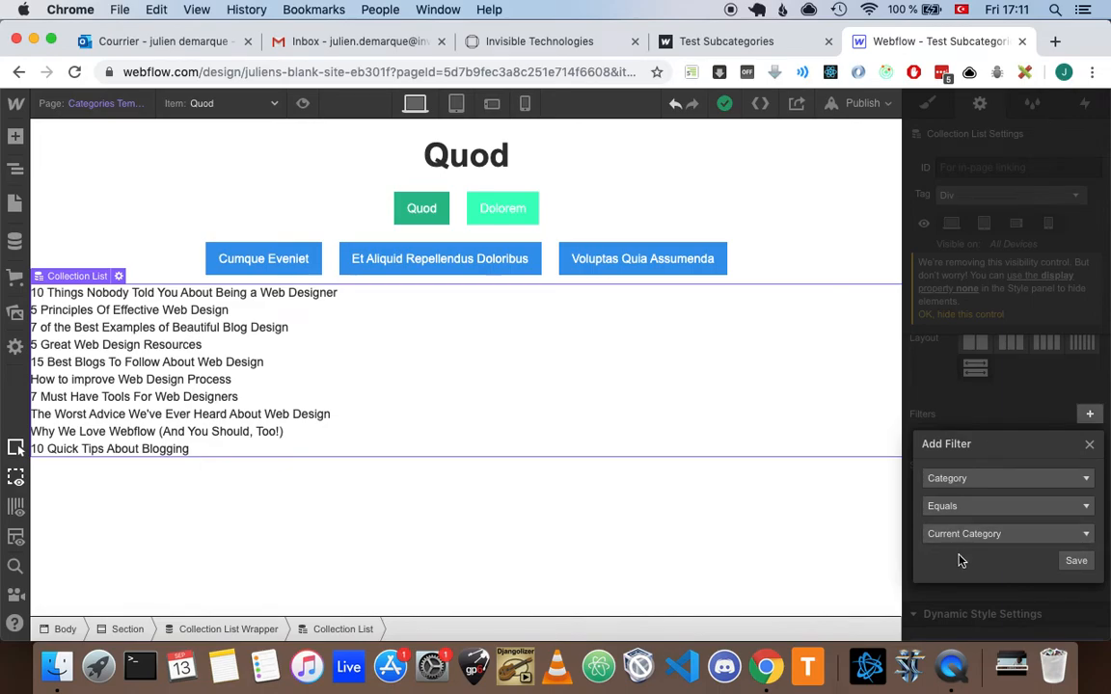
left_click(1076, 563)
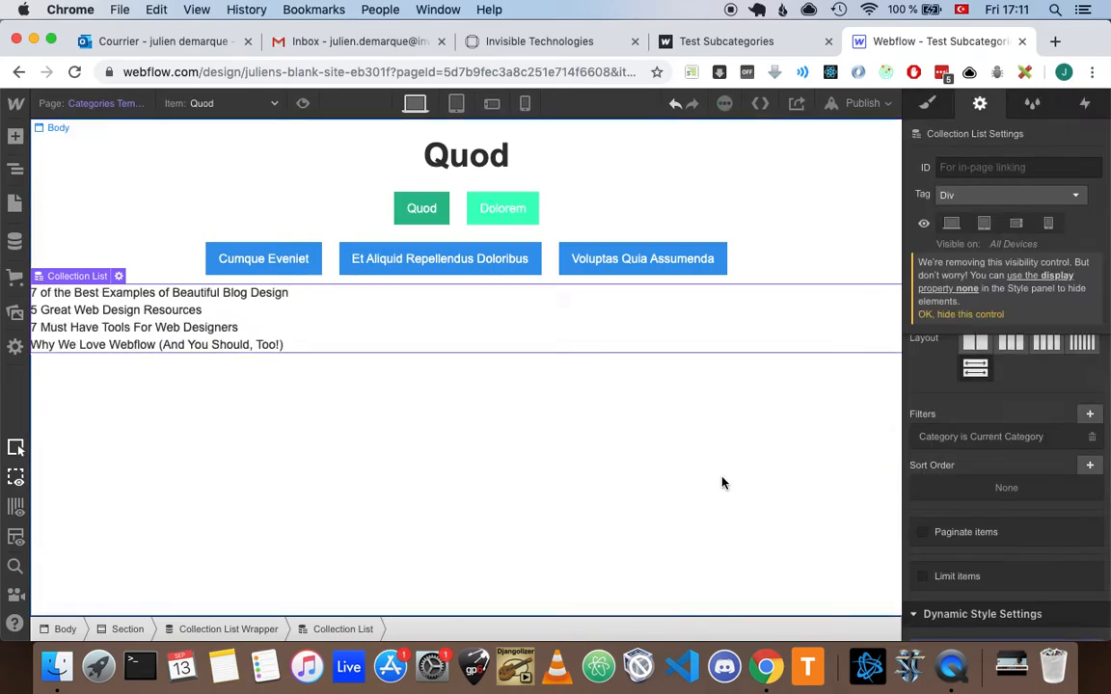
Preview the page and switch between the Dolorem and Quod categories to check the filtered blogposts.
left_click(303, 103)
left_click(590, 216)
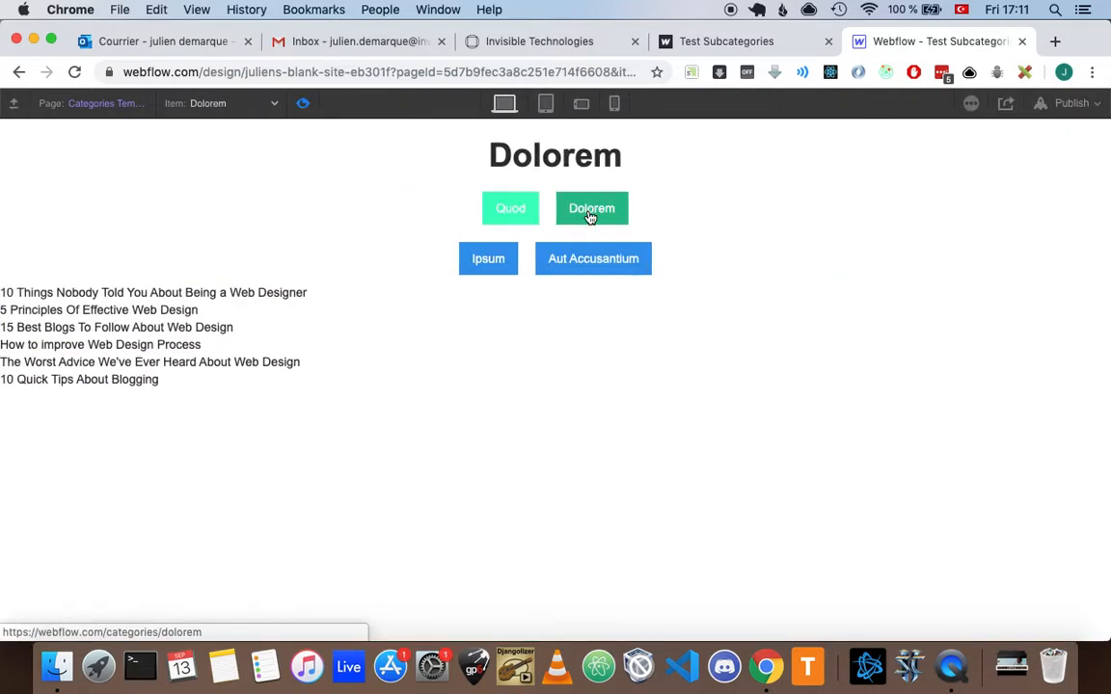
left_click(510, 213)
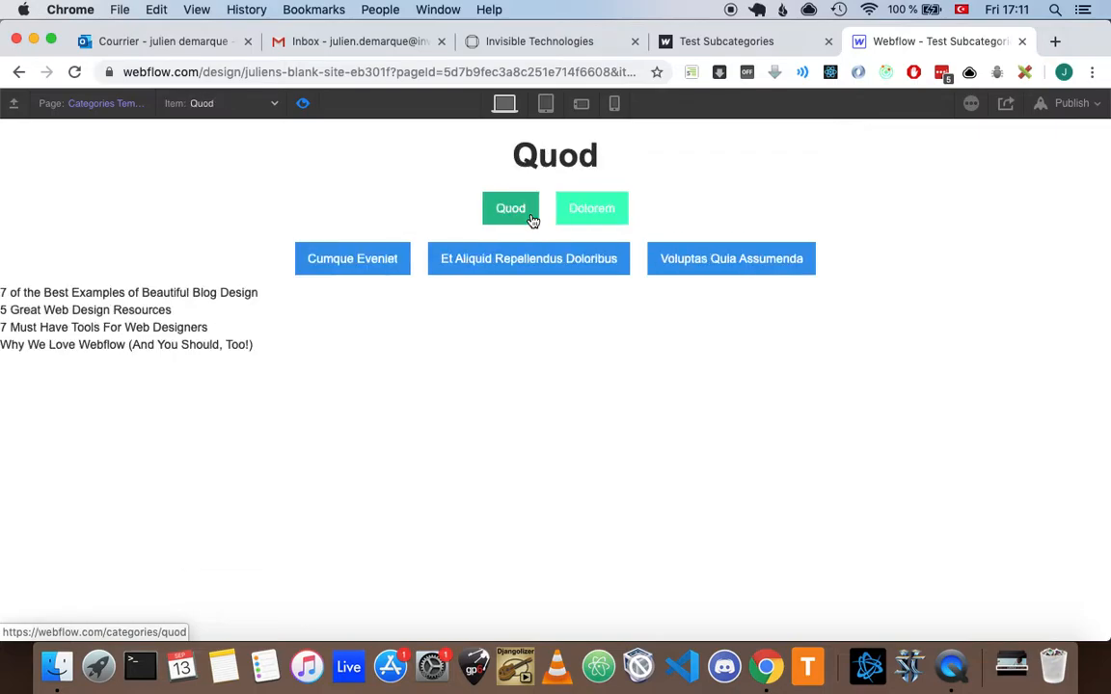
left_click(594, 211)
left_click(302, 104)
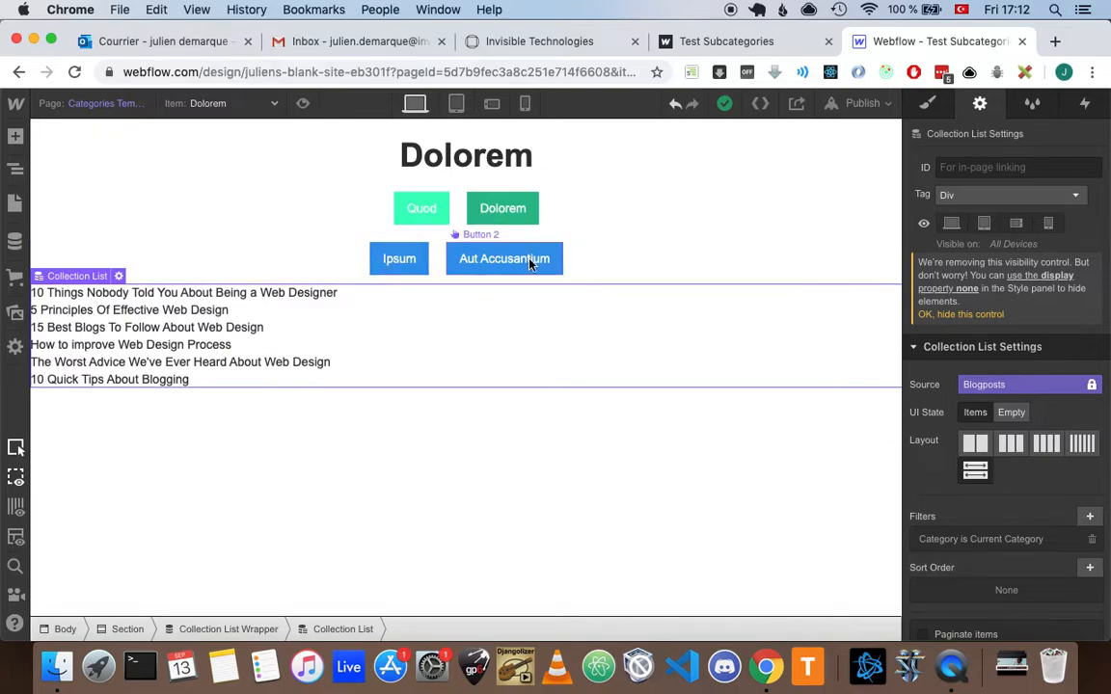
Open the Subcategories Template page for editing.
left_click(14, 203)
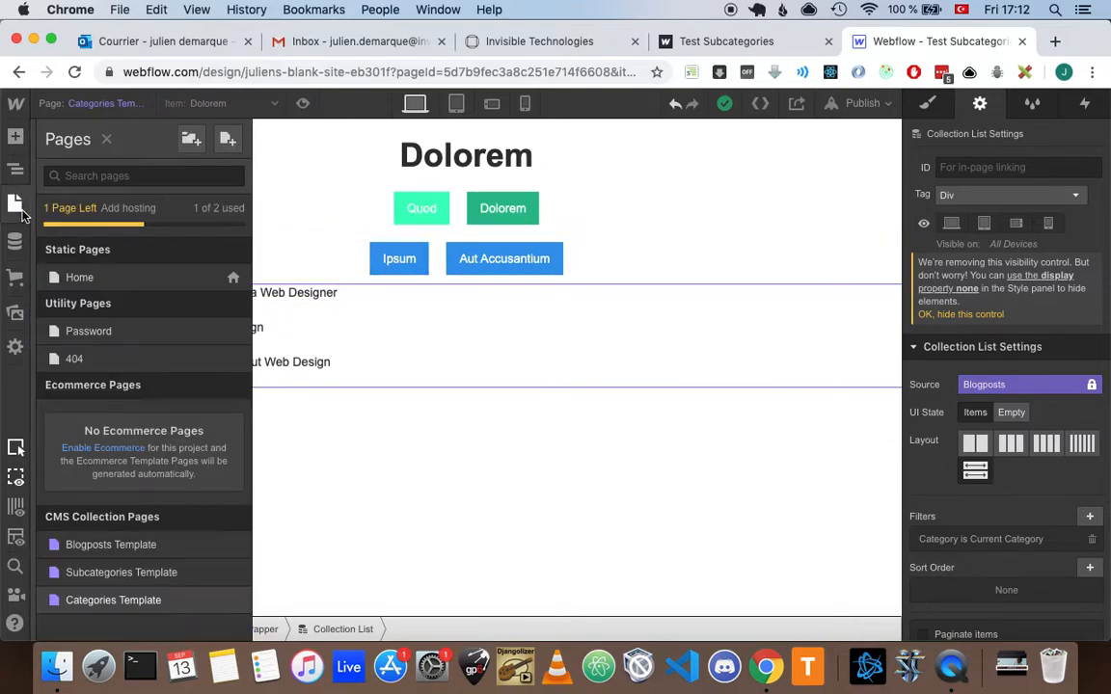
left_click(151, 573)
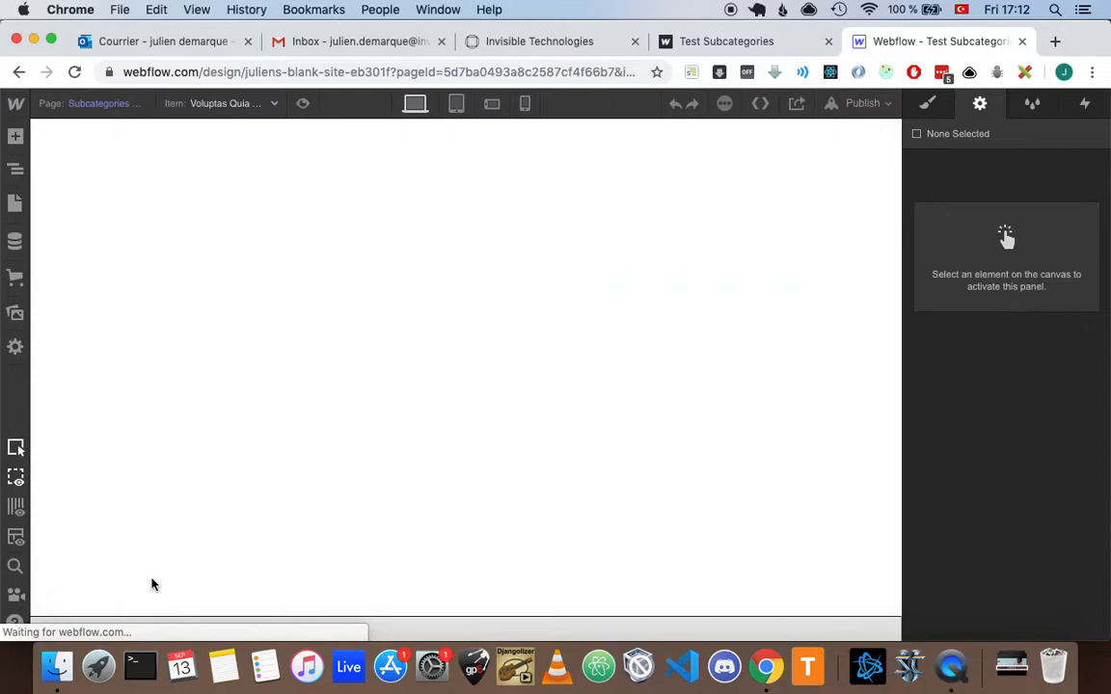
left_click(17, 203)
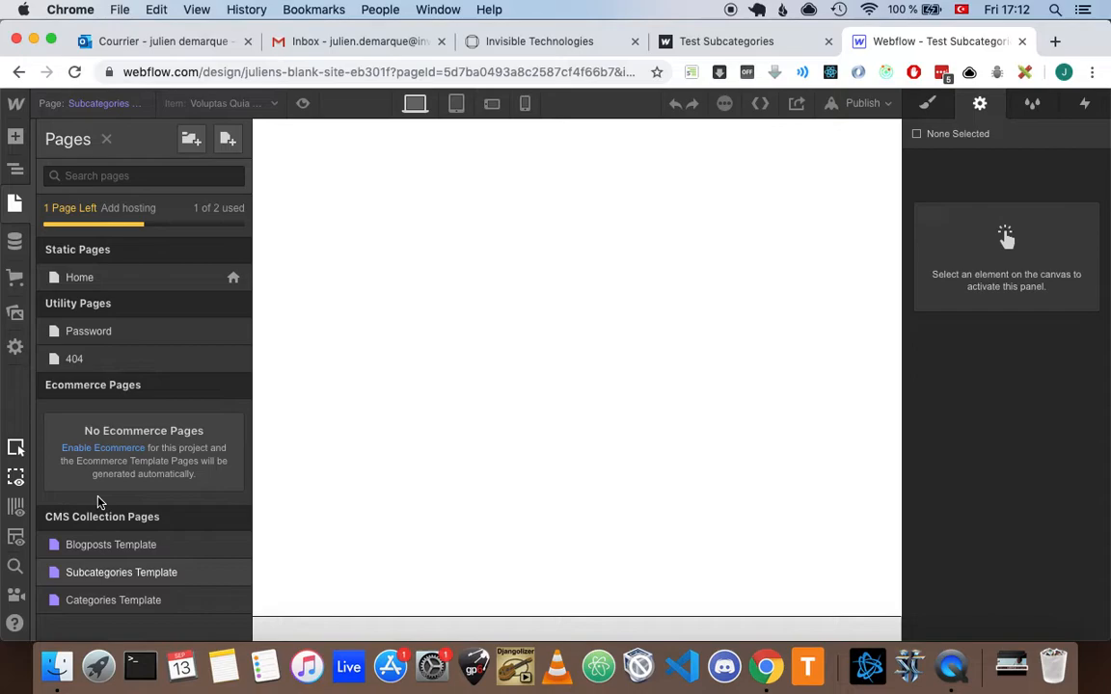
left_click(15, 196)
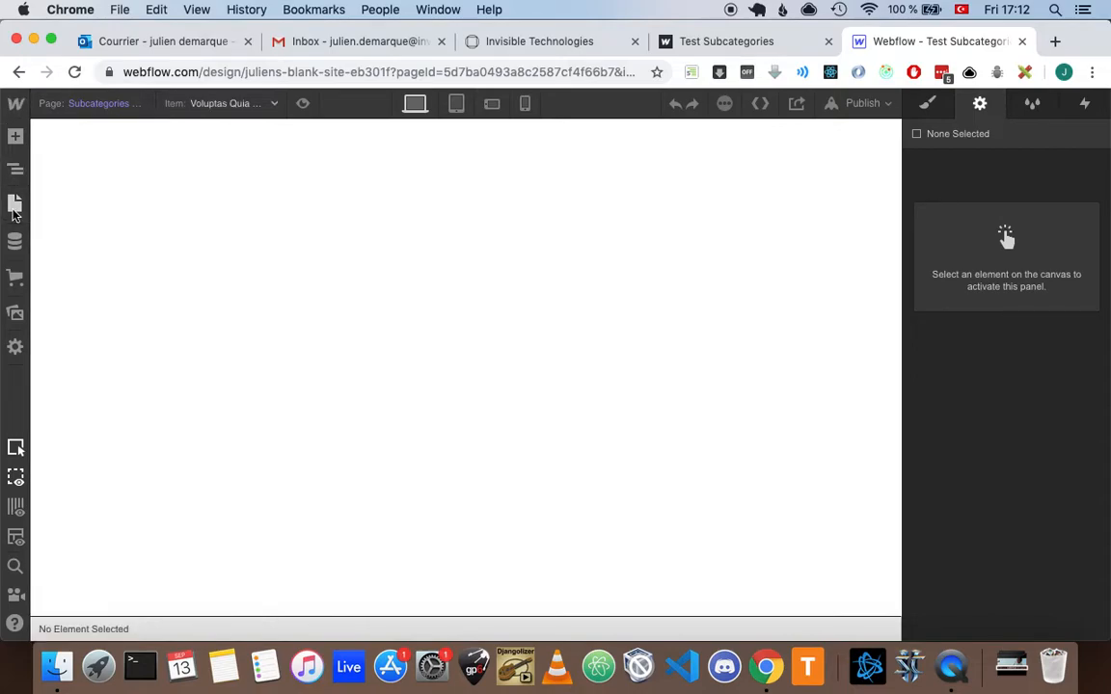
Add an H1 heading that gets its text from the Name of the subcategory's Category Belong reference.
left_click(15, 136)
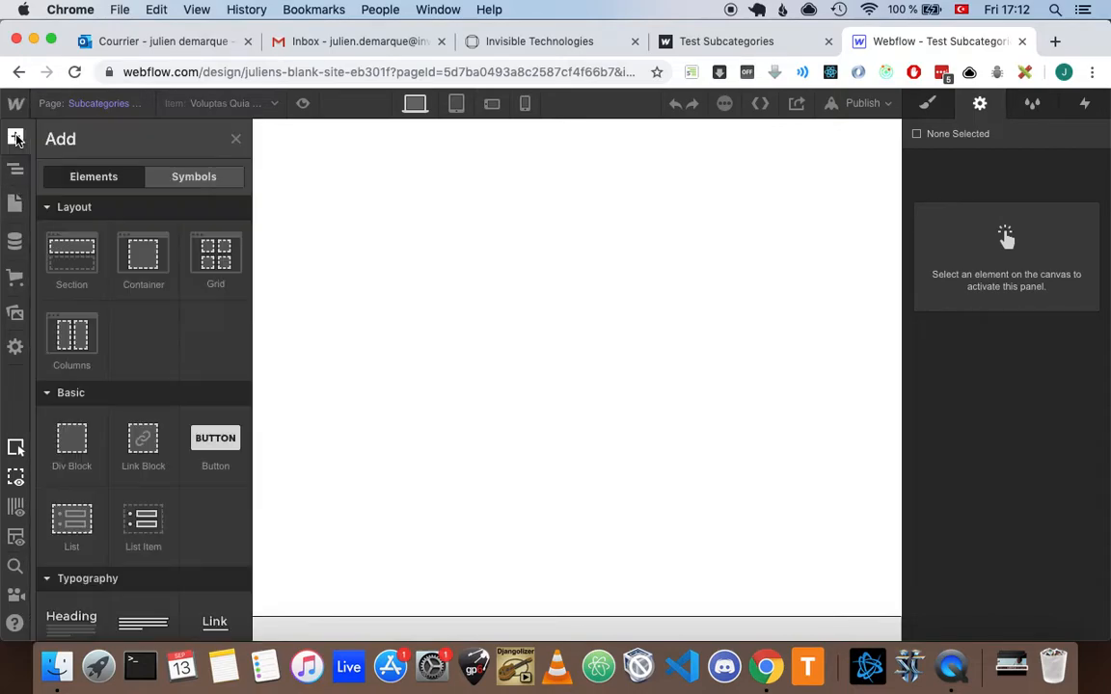
scroll(77, 472, "down", 5)
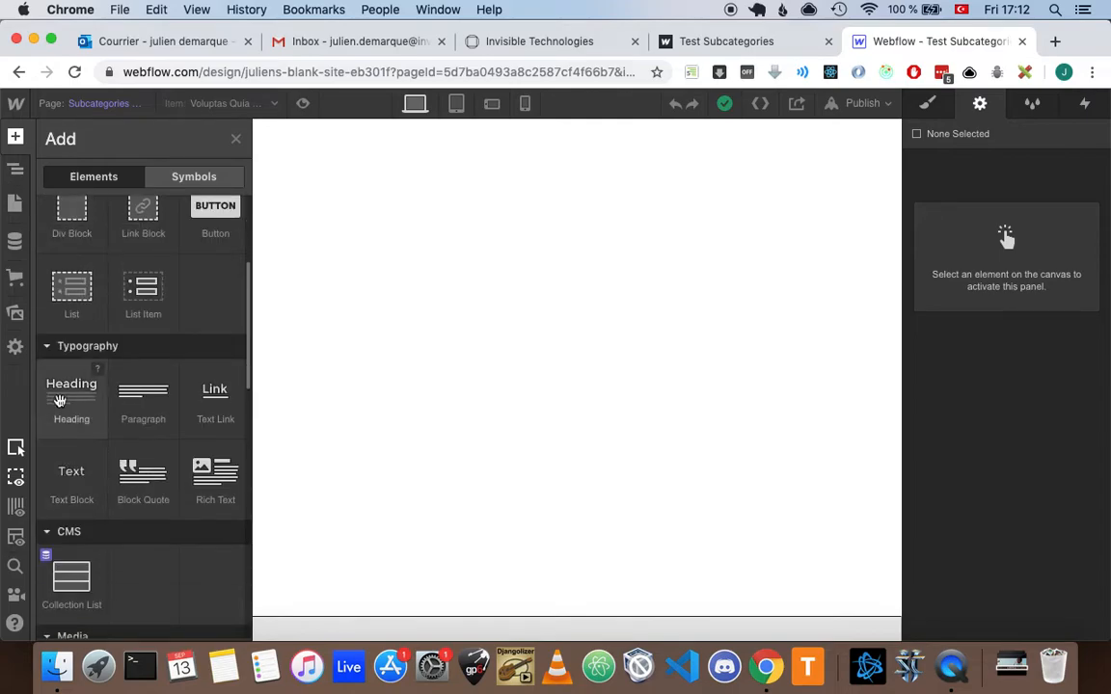
left_click(72, 387)
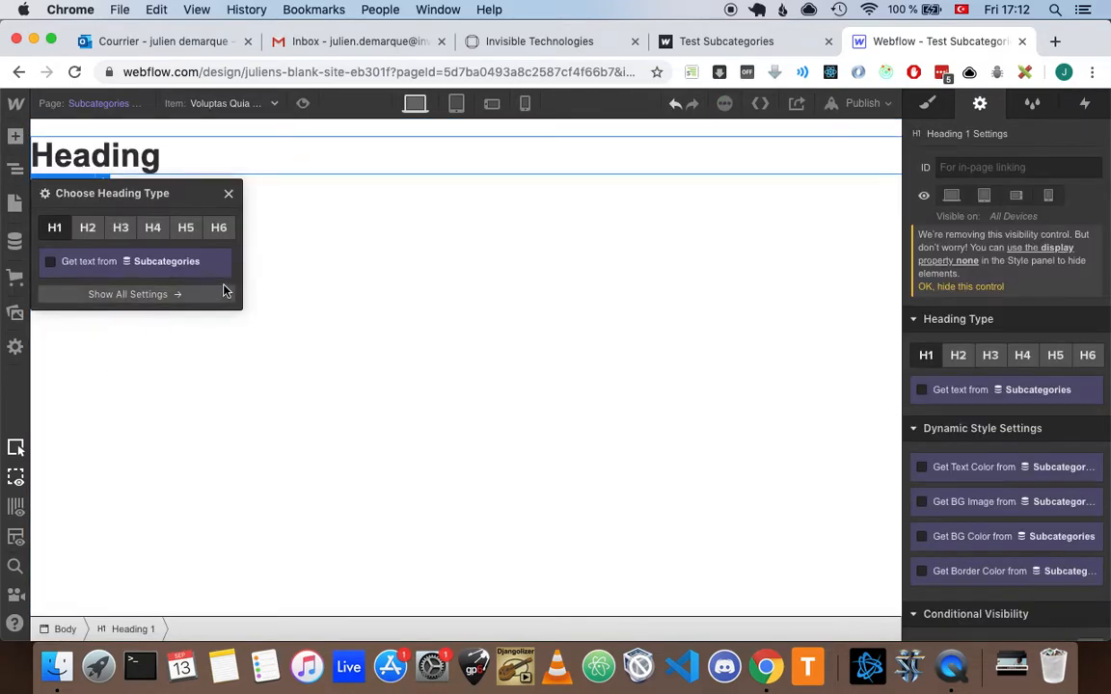
left_click(159, 270)
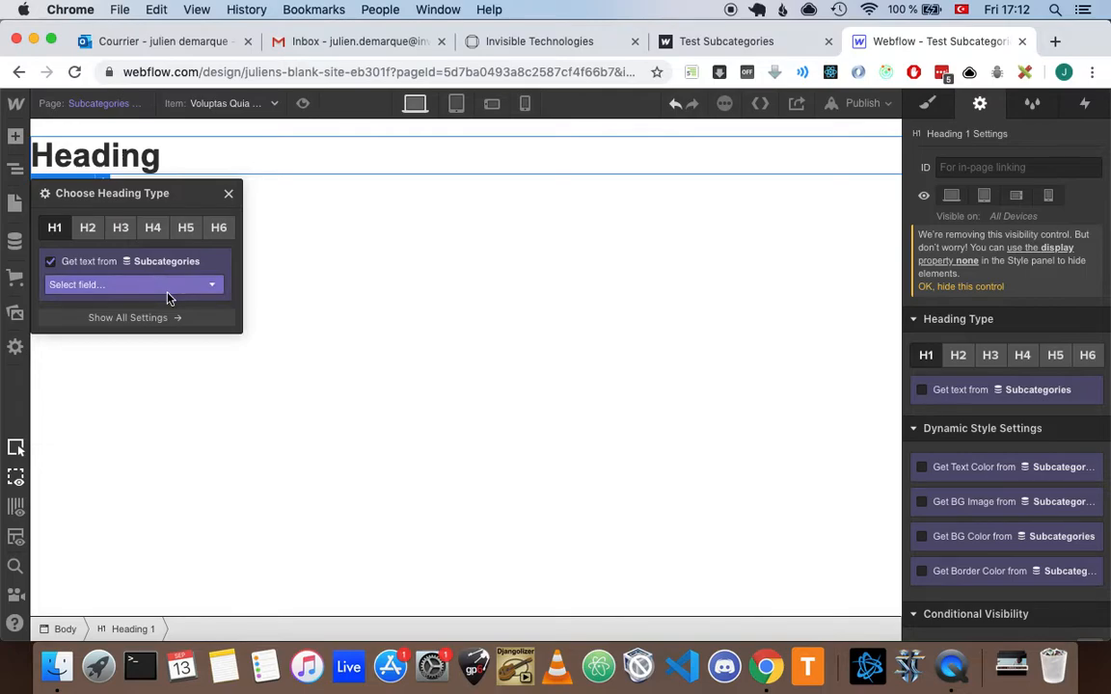
left_click(168, 288)
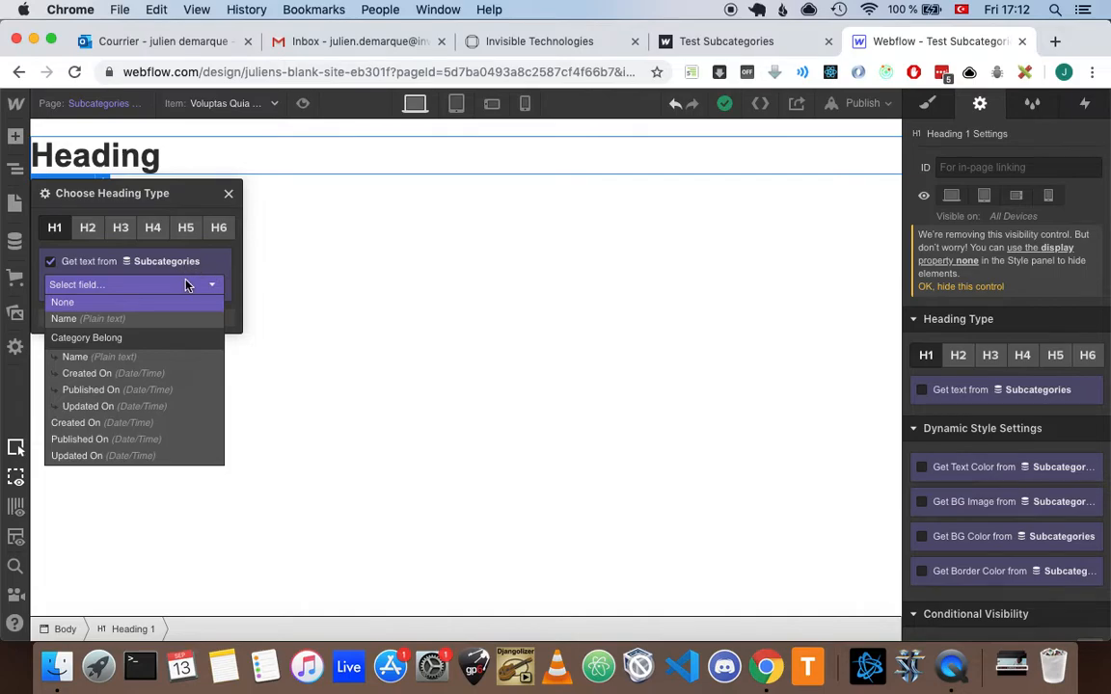
left_click(82, 319)
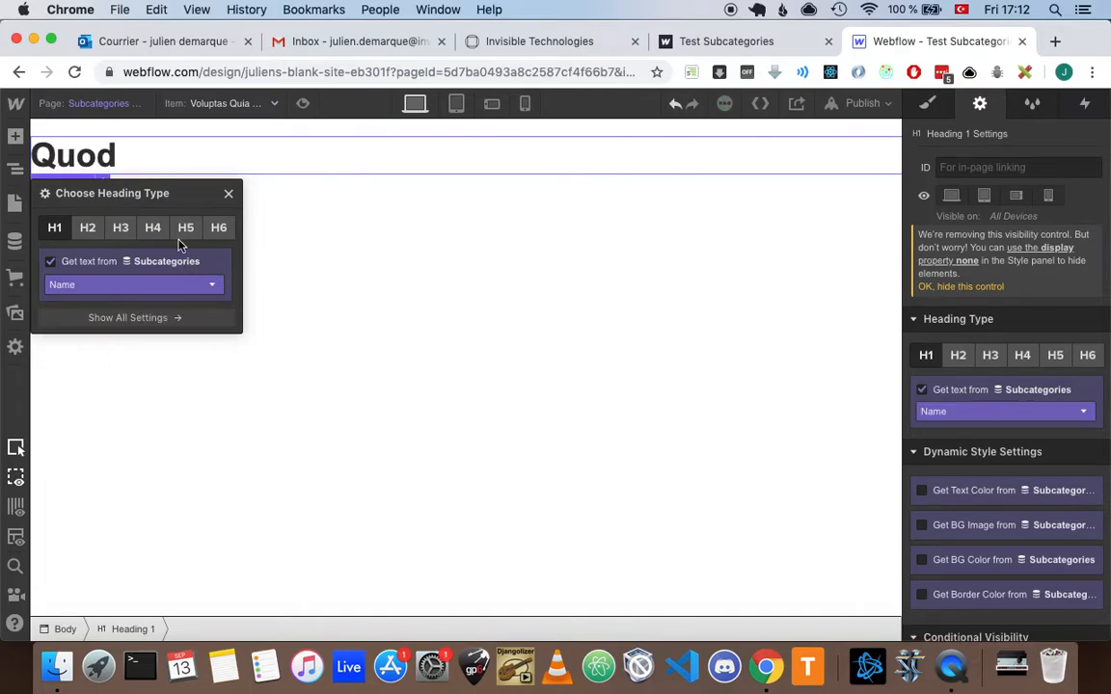
left_click(227, 196)
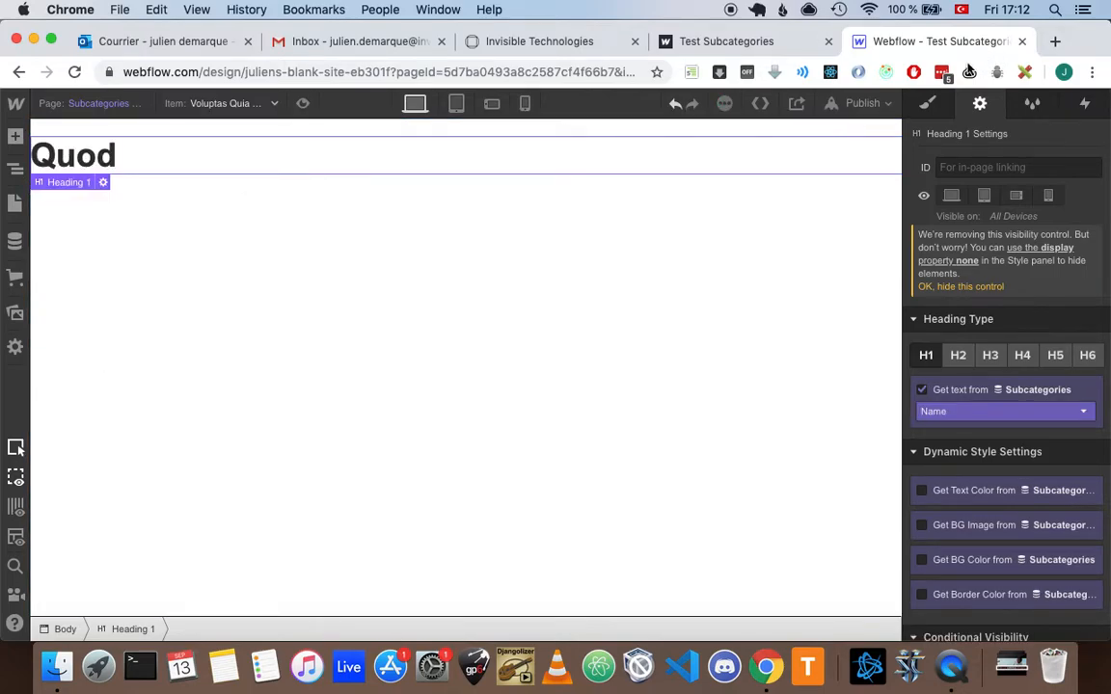
Center-align the text of the category name heading.
left_click(928, 100)
scroll(1012, 469, "down", 5)
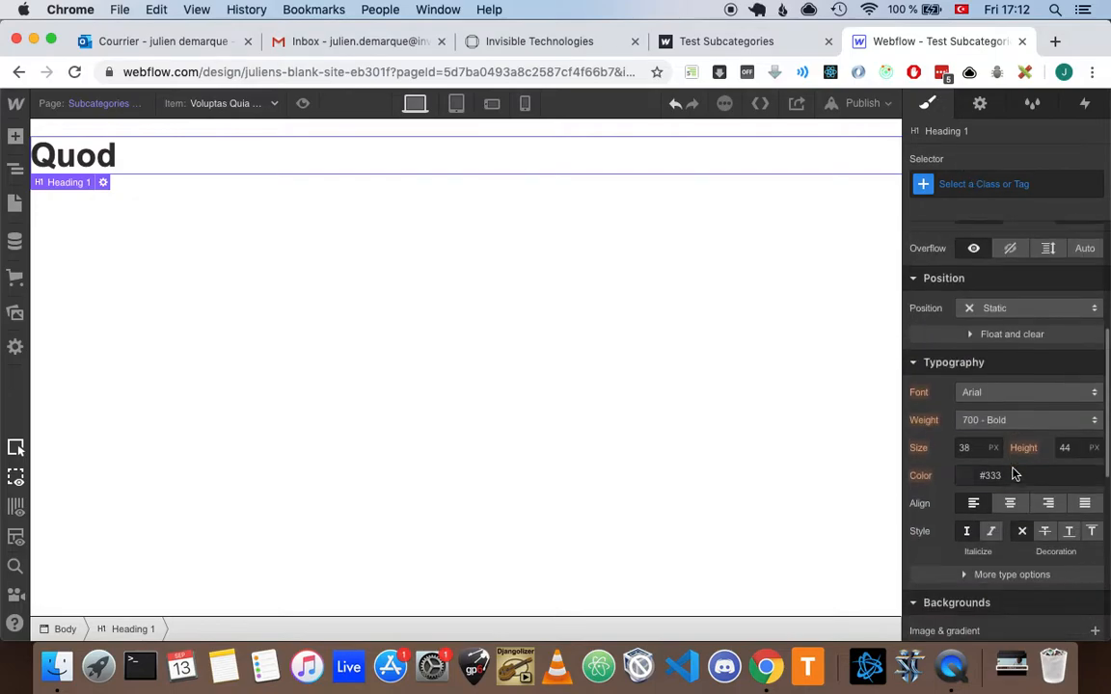
scroll(1024, 316, "up", 2)
left_click(1010, 576)
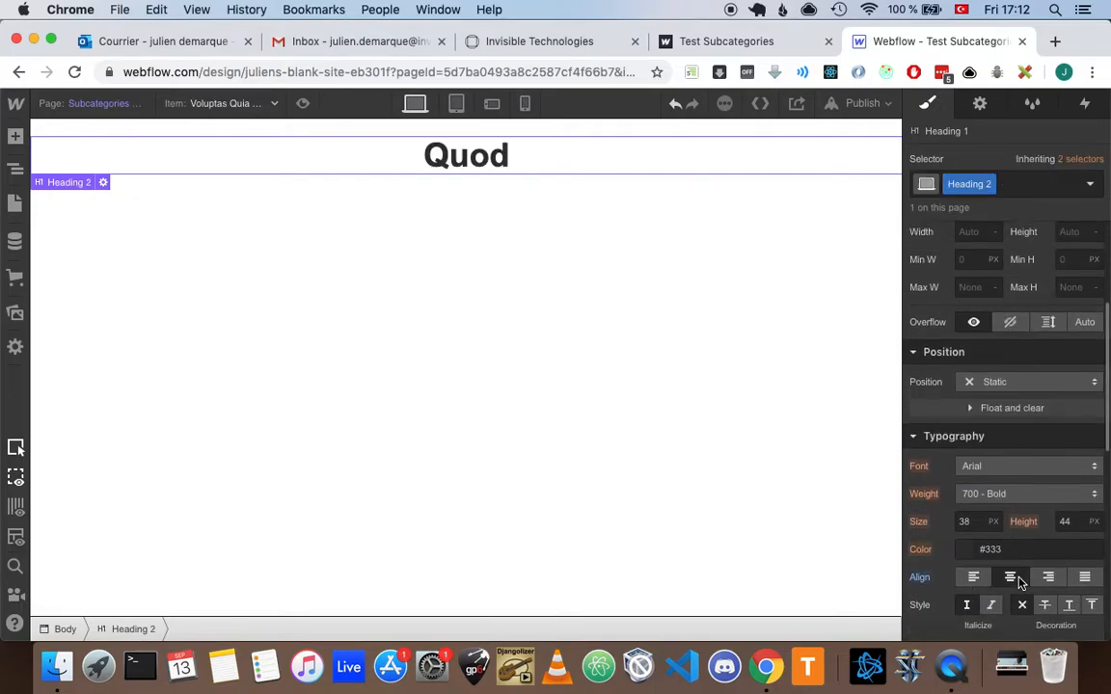
Add a Section below the heading and compare the layout with the published Test Subcategories page.
left_click(15, 138)
left_click(64, 258)
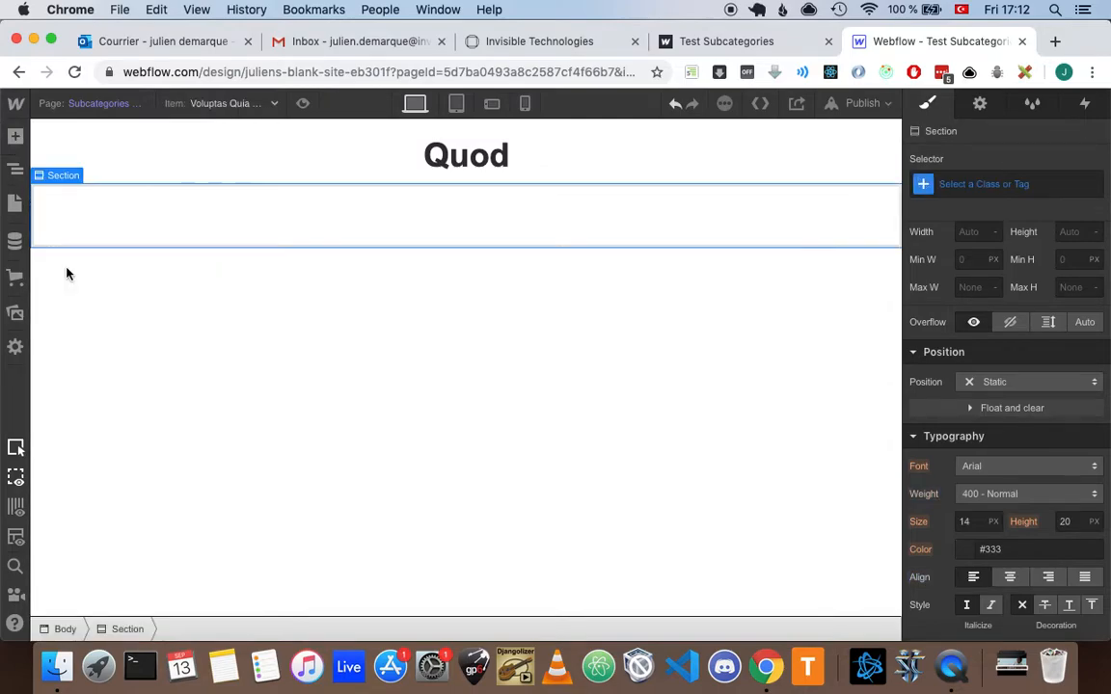
left_click(722, 39)
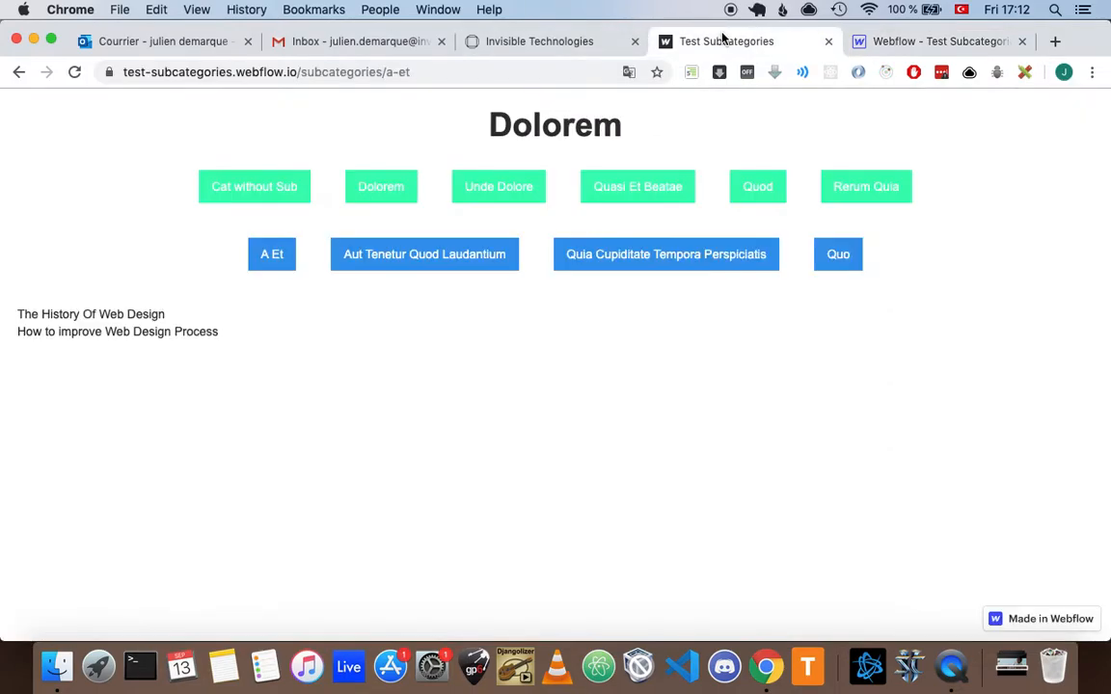
left_click(967, 41)
left_click(16, 171)
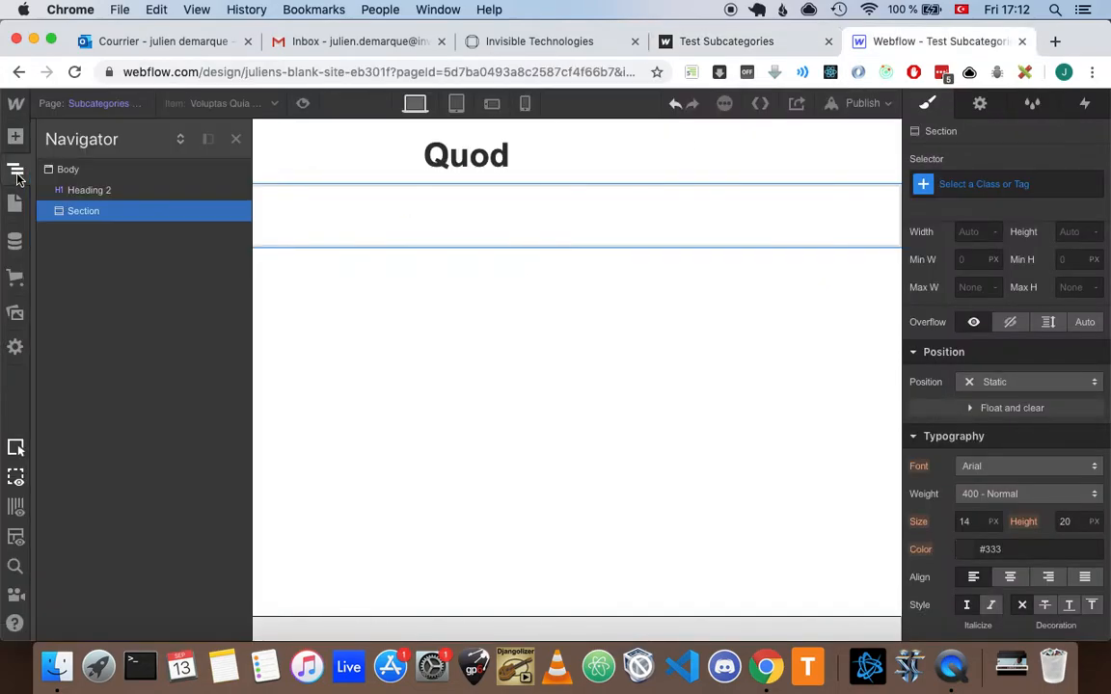
Insert a Collection List into the new section and set its source to Categories.
left_click(15, 138)
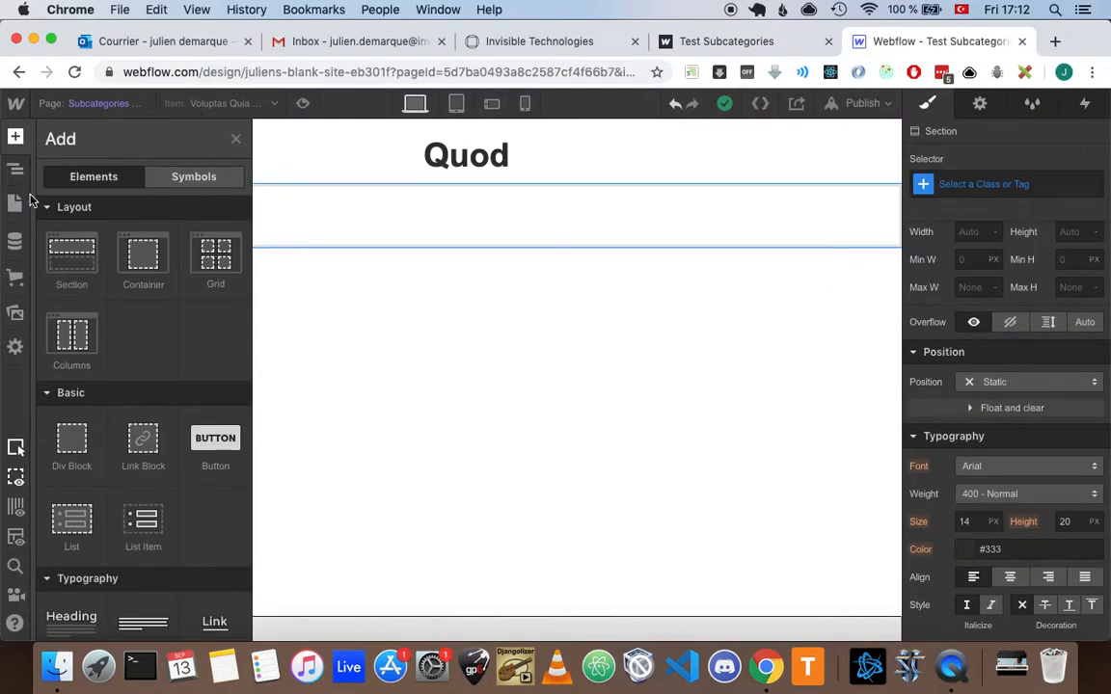
scroll(92, 495, "down", 5)
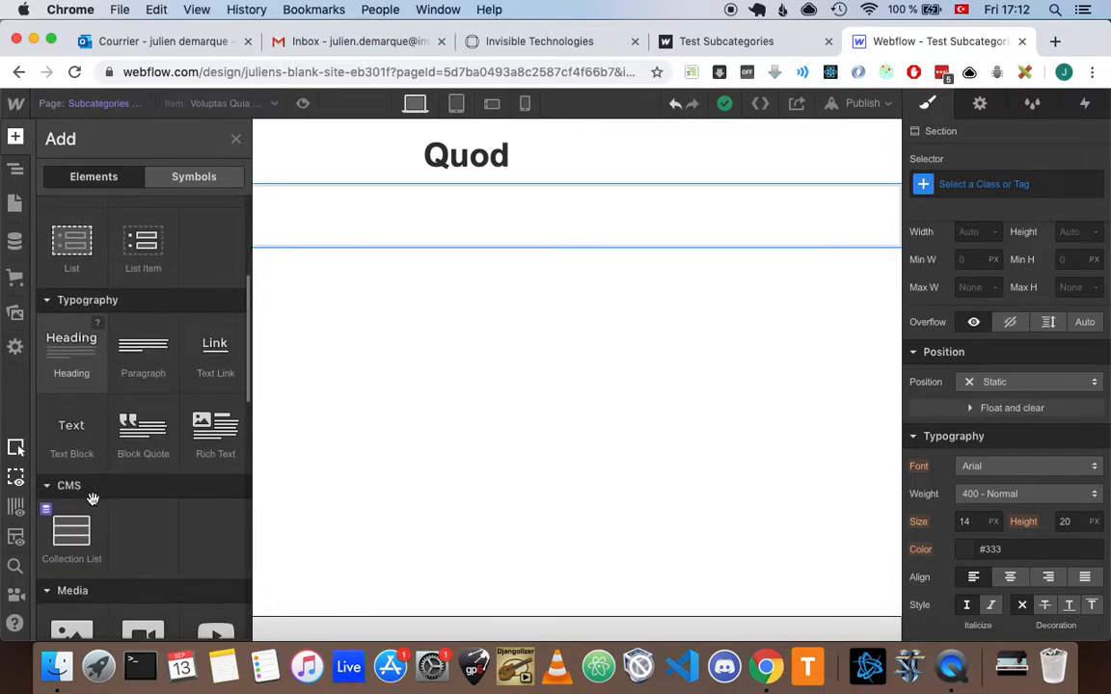
left_click_drag(66, 550, 315, 347)
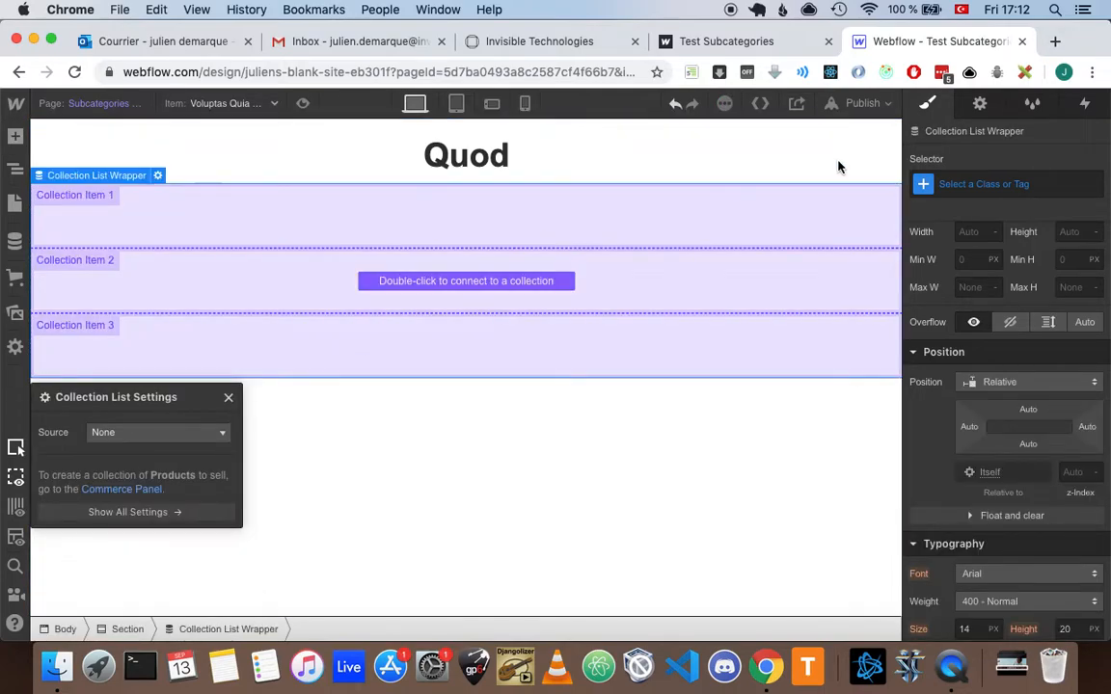
left_click(148, 434)
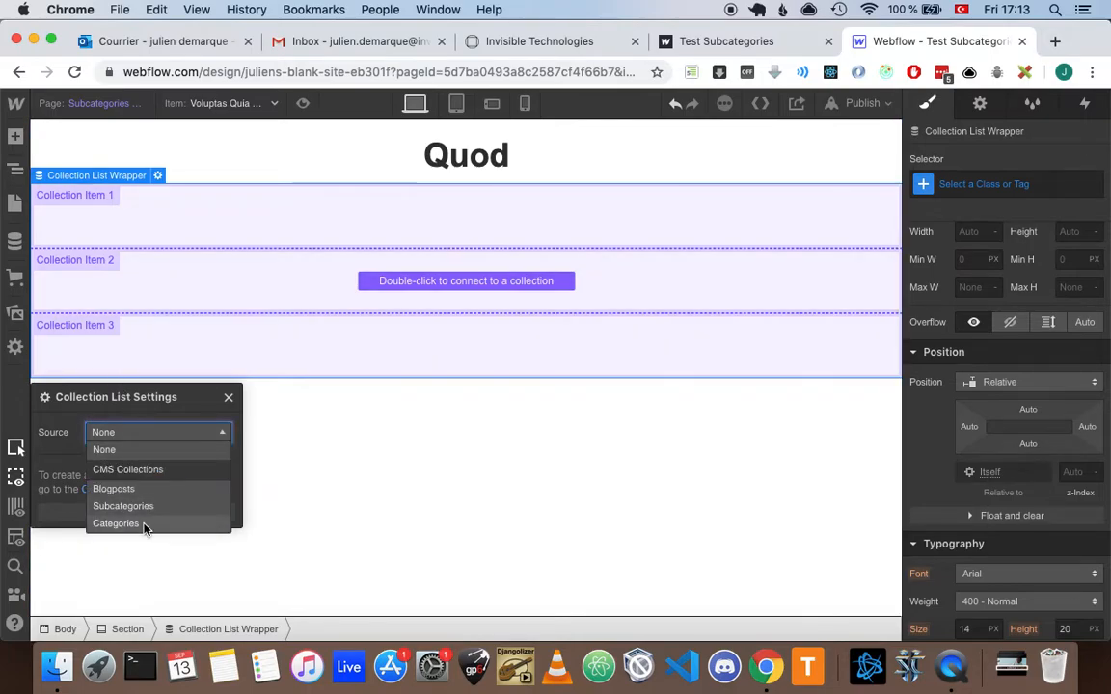
left_click(116, 523)
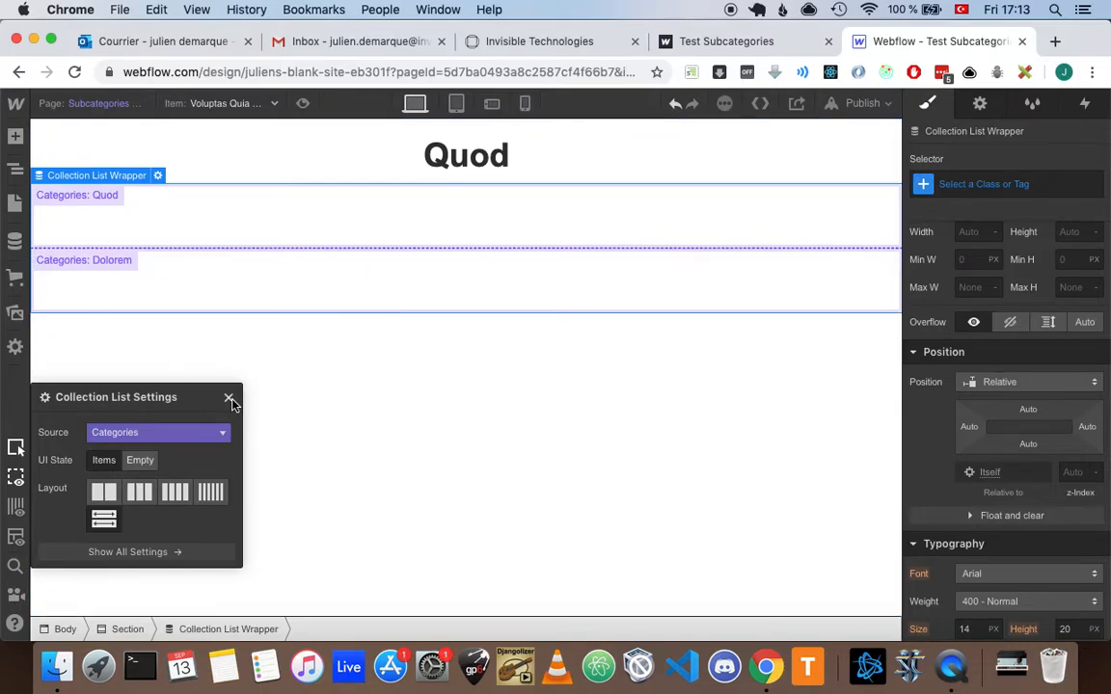
left_click(229, 398)
Apply the existing Category List class to the Collection List inside the section's wrapper.
left_click(14, 207)
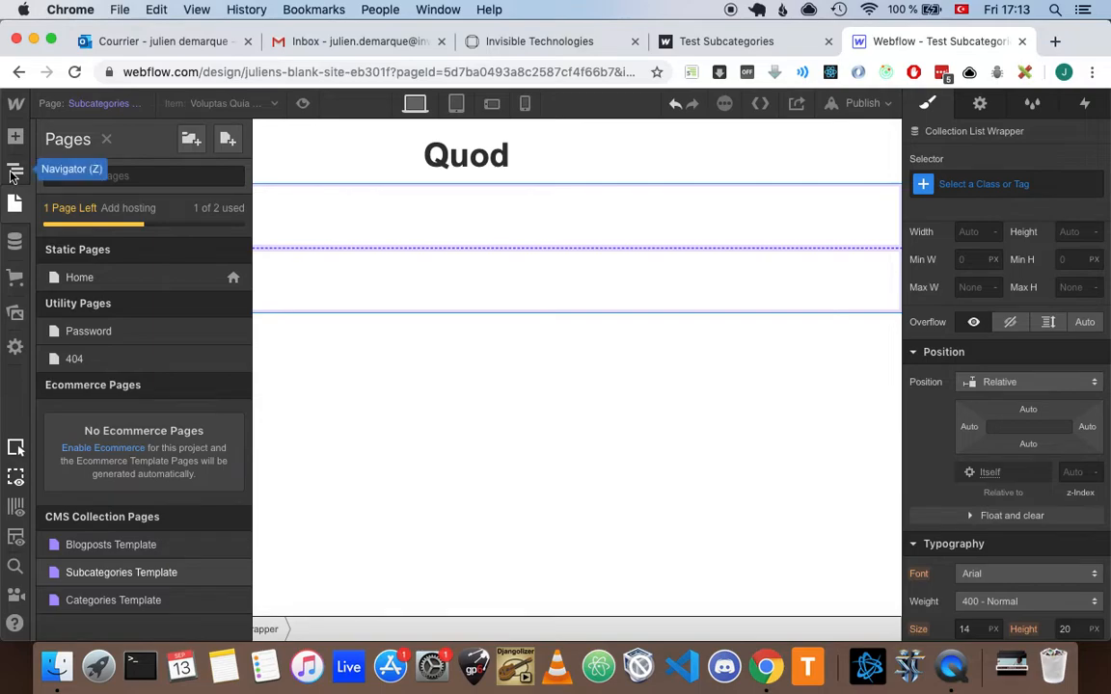
left_click(13, 171)
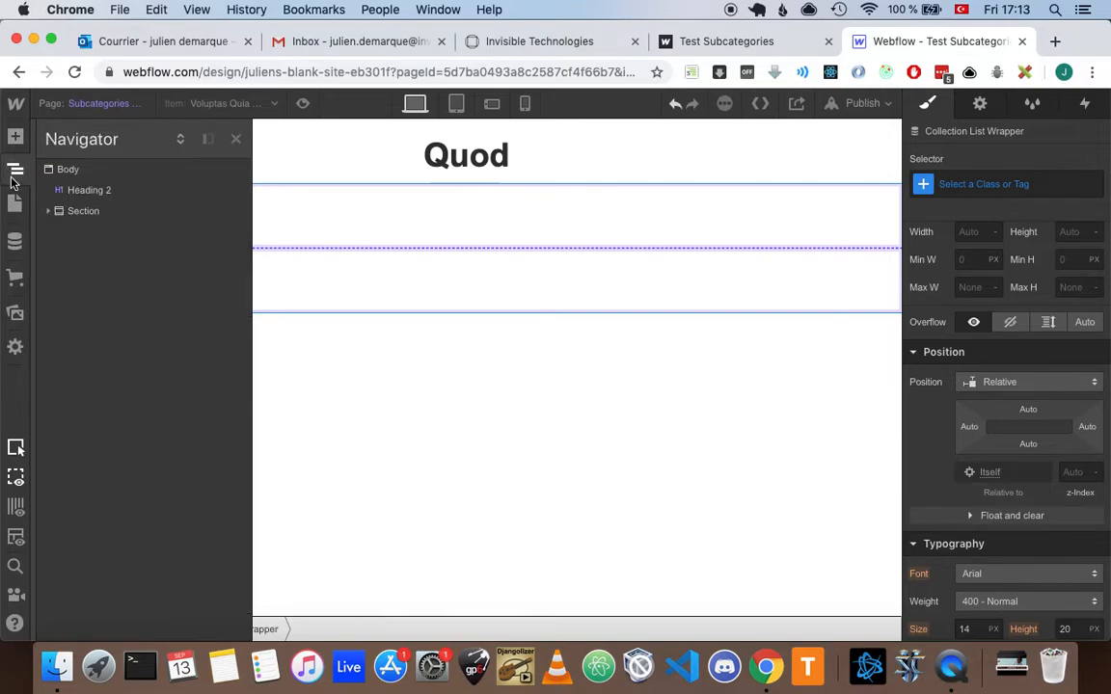
left_click(49, 211)
left_click(59, 232)
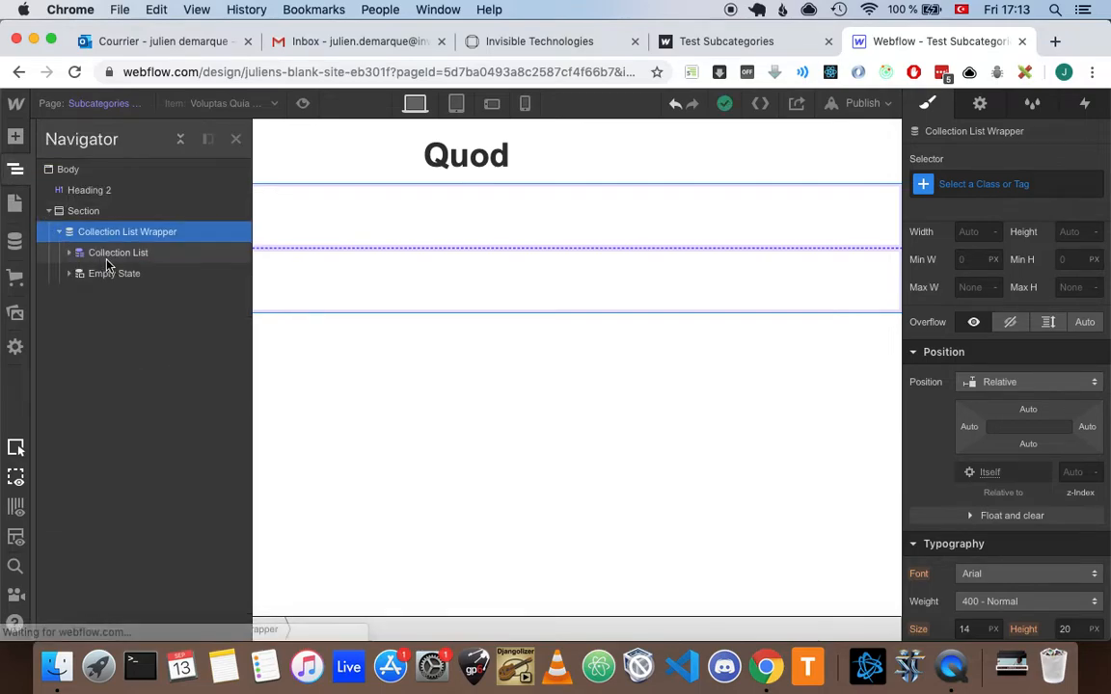
left_click(104, 252)
left_click(979, 183)
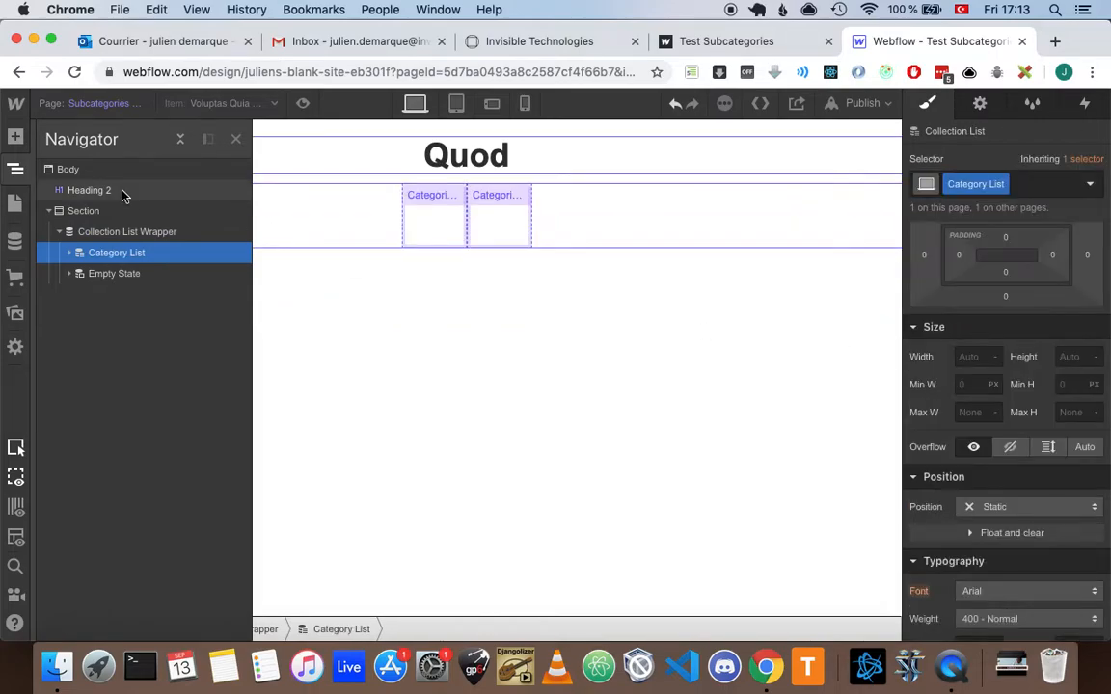
left_click(15, 168)
Add a Button inside the category collection item and get its text from the Categories Name field.
double_click(411, 220)
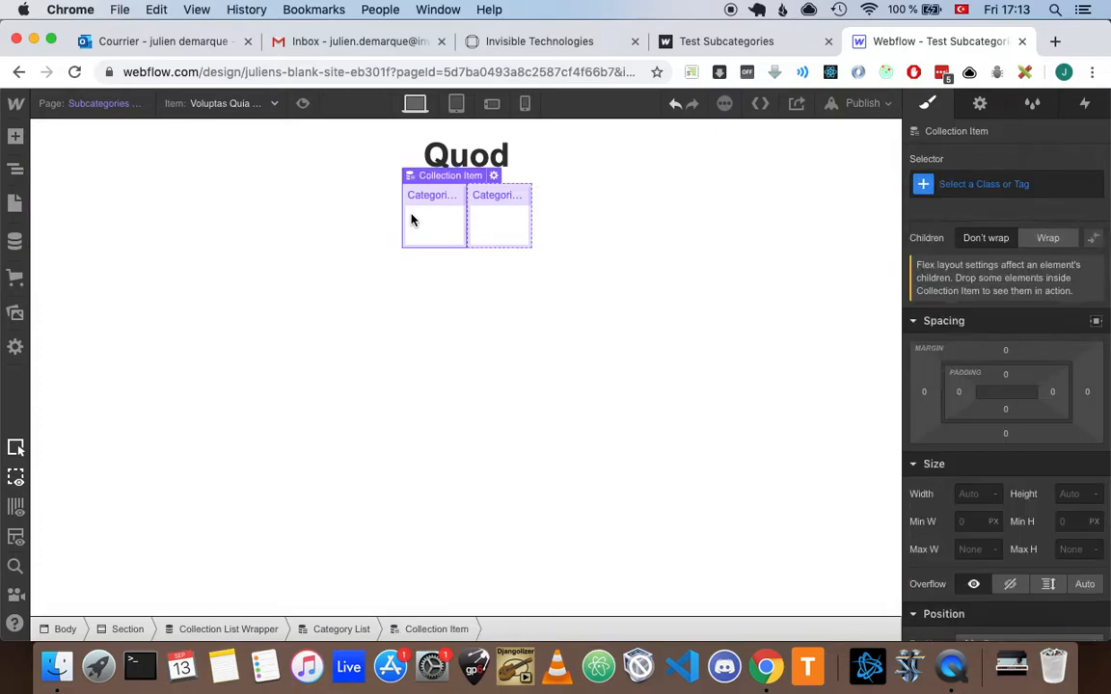
left_click(16, 137)
scroll(188, 472, "down", 1)
left_click(220, 398)
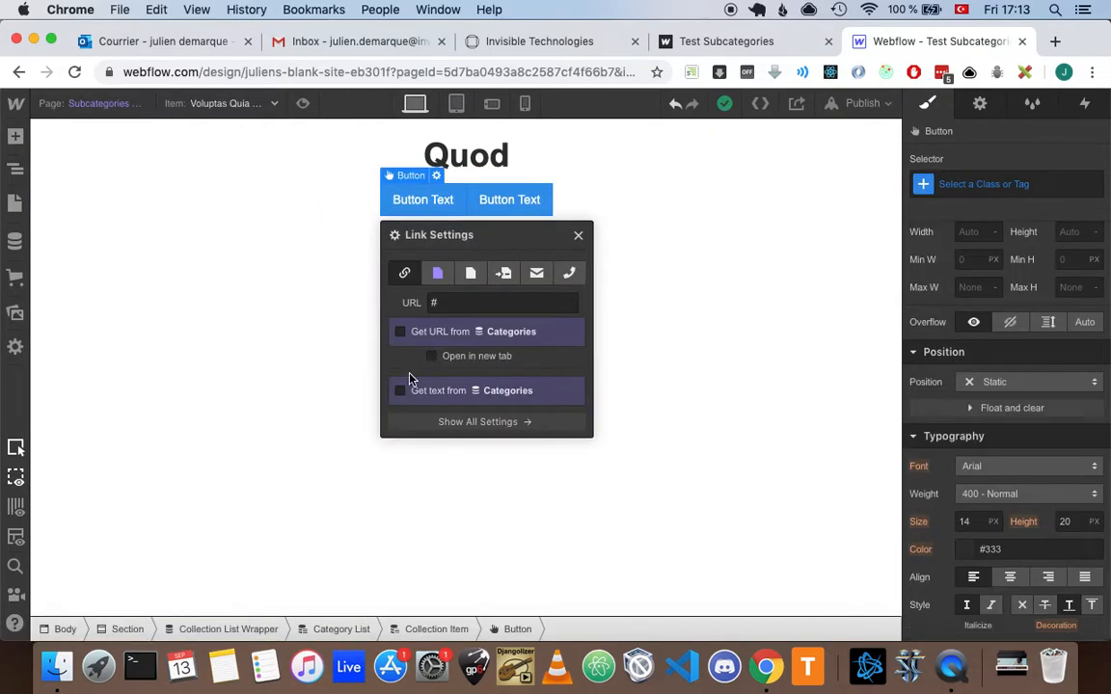
left_click(400, 391)
left_click(422, 410)
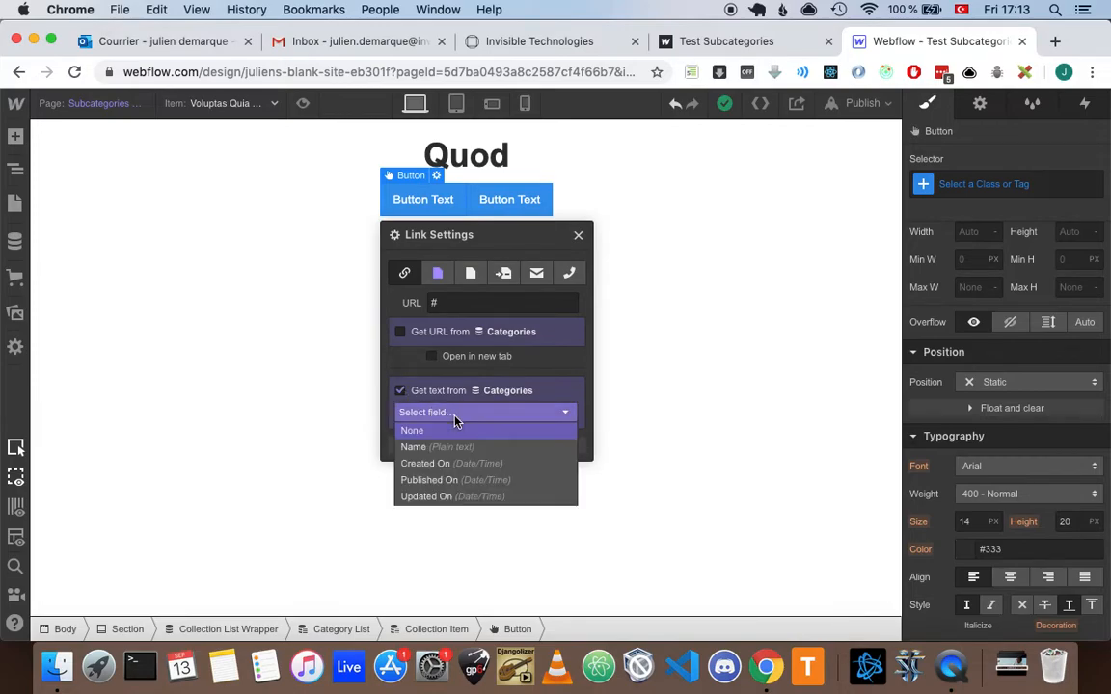
left_click(467, 448)
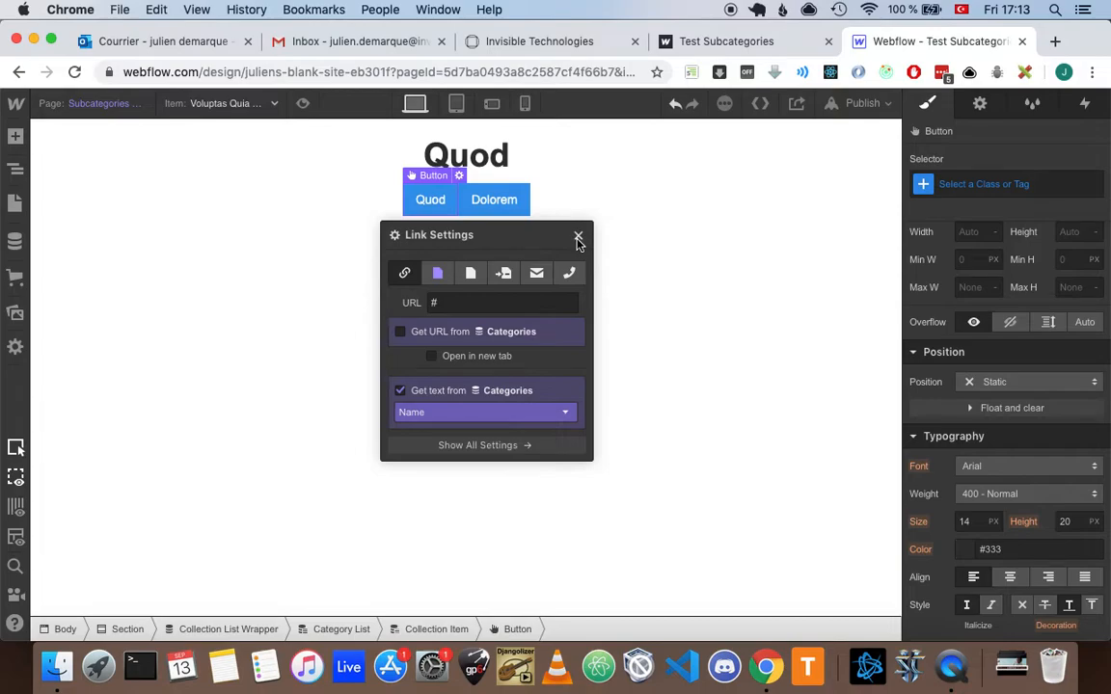
Link the category button to the Current Category collection page and apply the existing Button class to it.
left_click(437, 273)
left_click(463, 303)
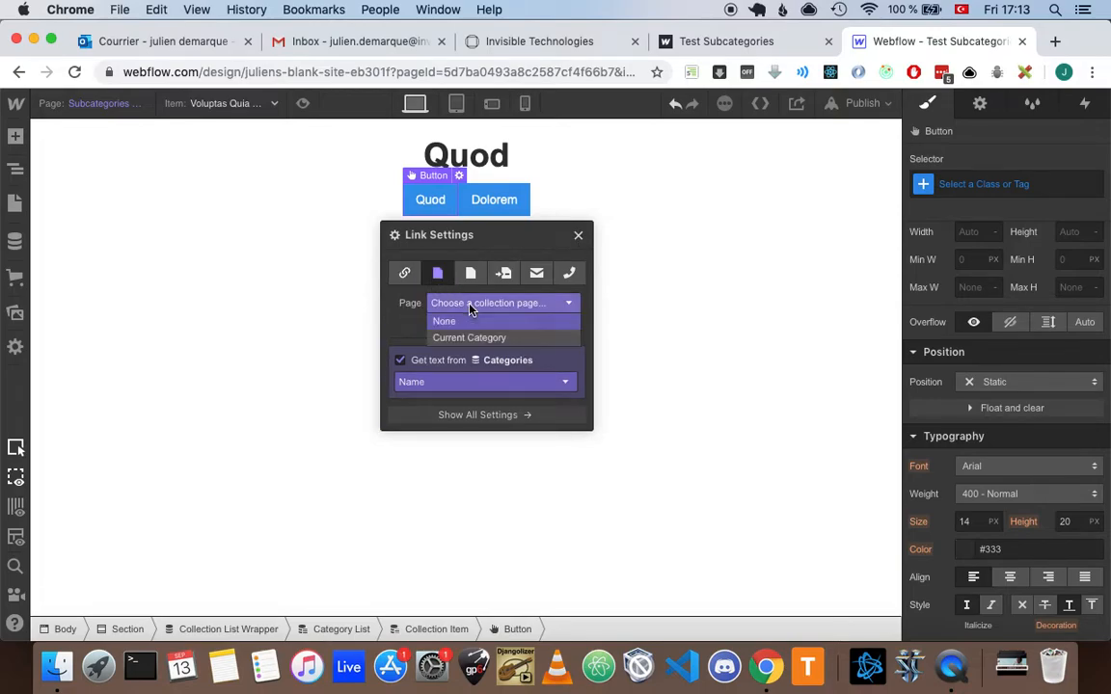
left_click(485, 337)
left_click(578, 234)
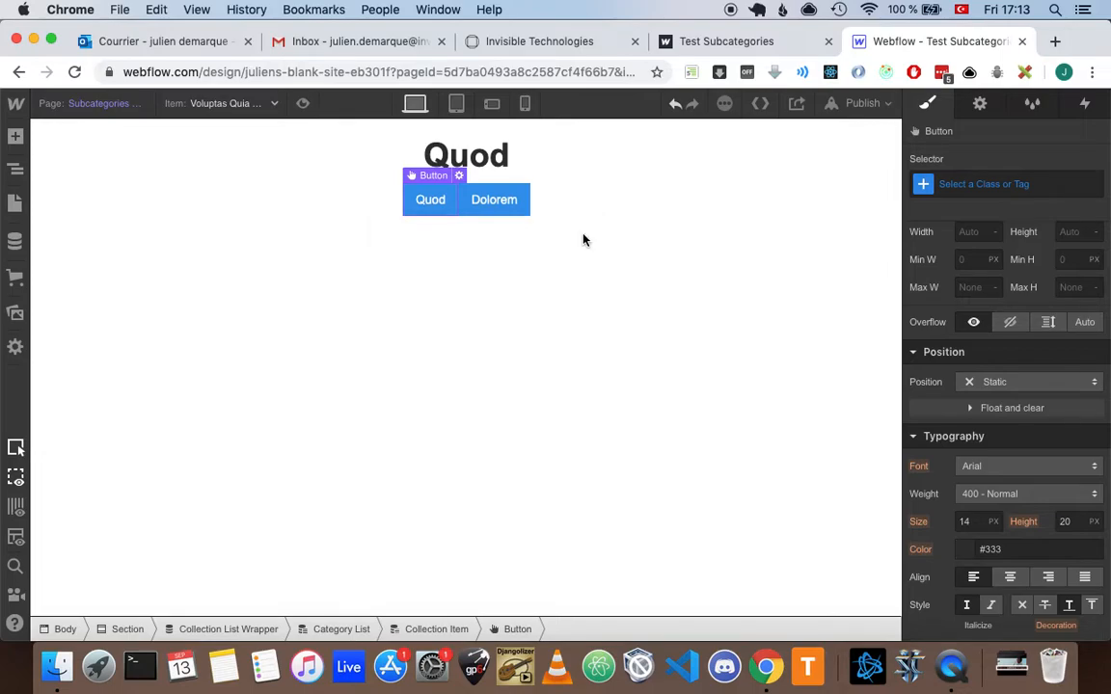
left_click(962, 183)
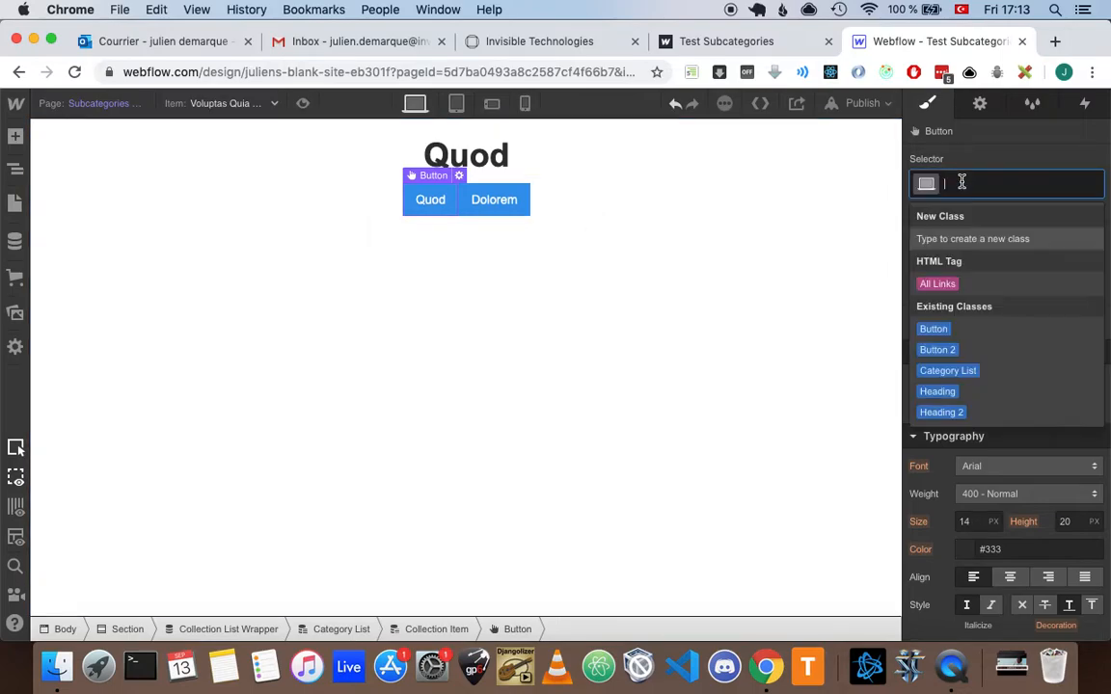
left_click(942, 333)
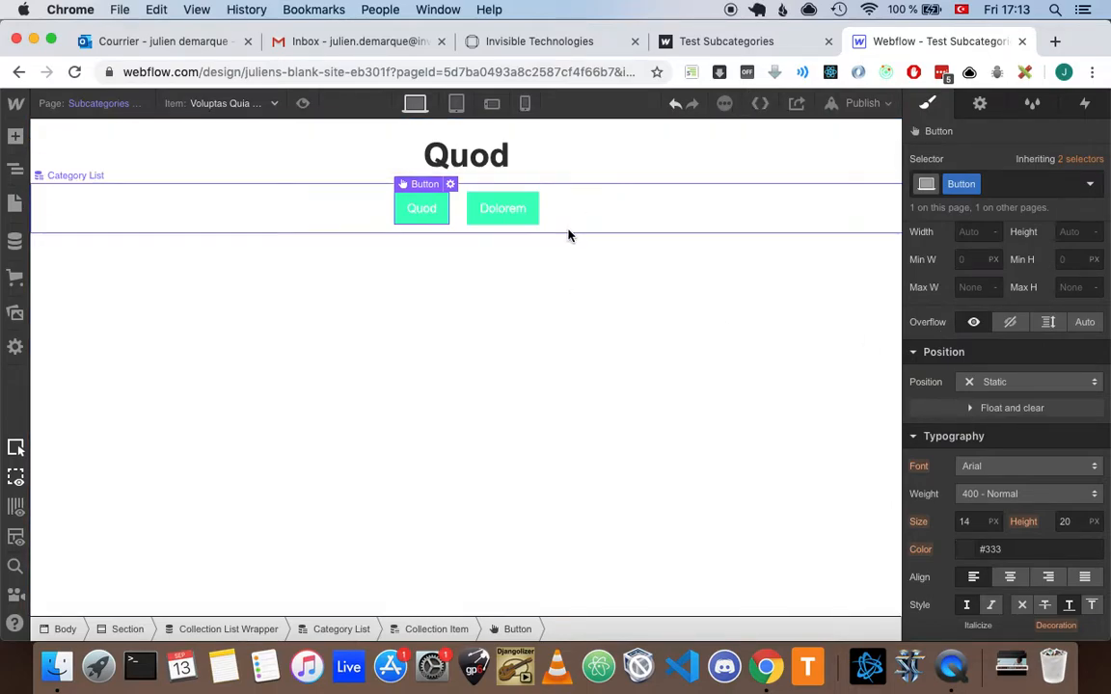
Add a second Section to the Body, below the category buttons.
left_click(15, 168)
left_click(92, 174)
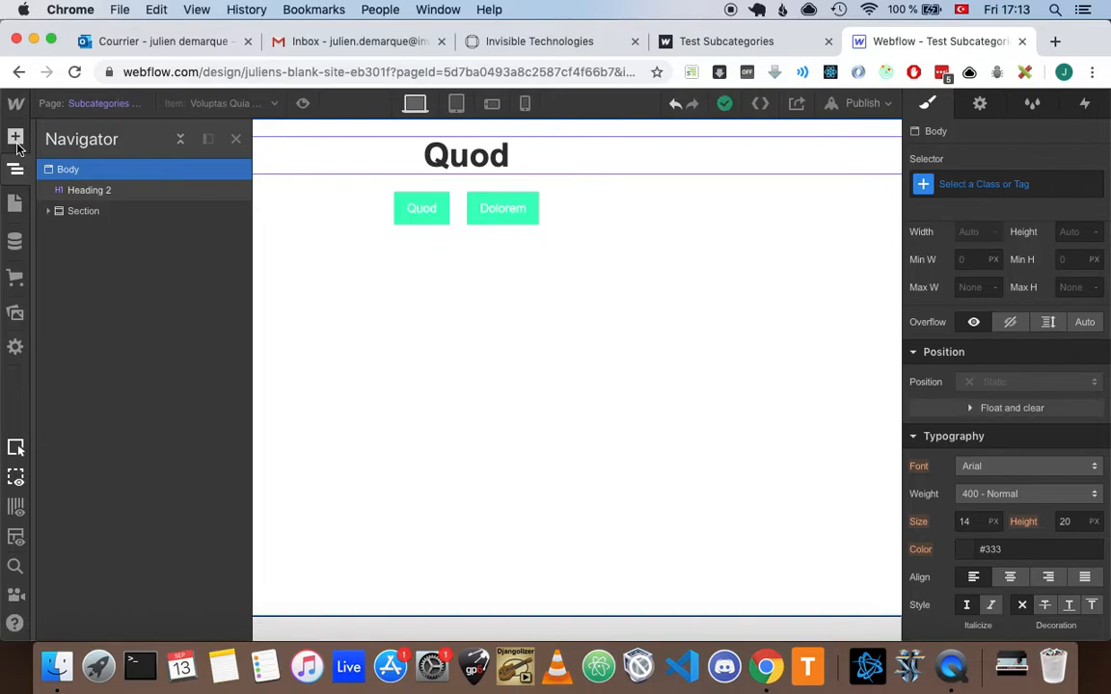
left_click(15, 136)
left_click(64, 231)
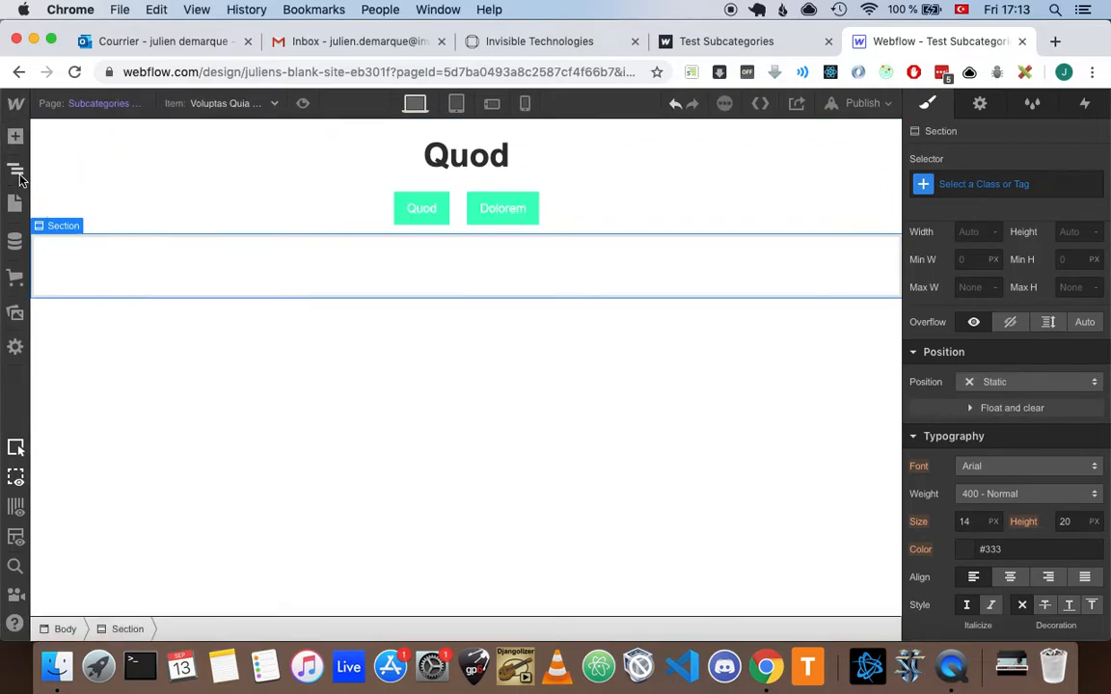
Insert a Collection List into the second section and set its source to Subcategories.
left_click(16, 169)
left_click(16, 136)
scroll(144, 424, "down", 3)
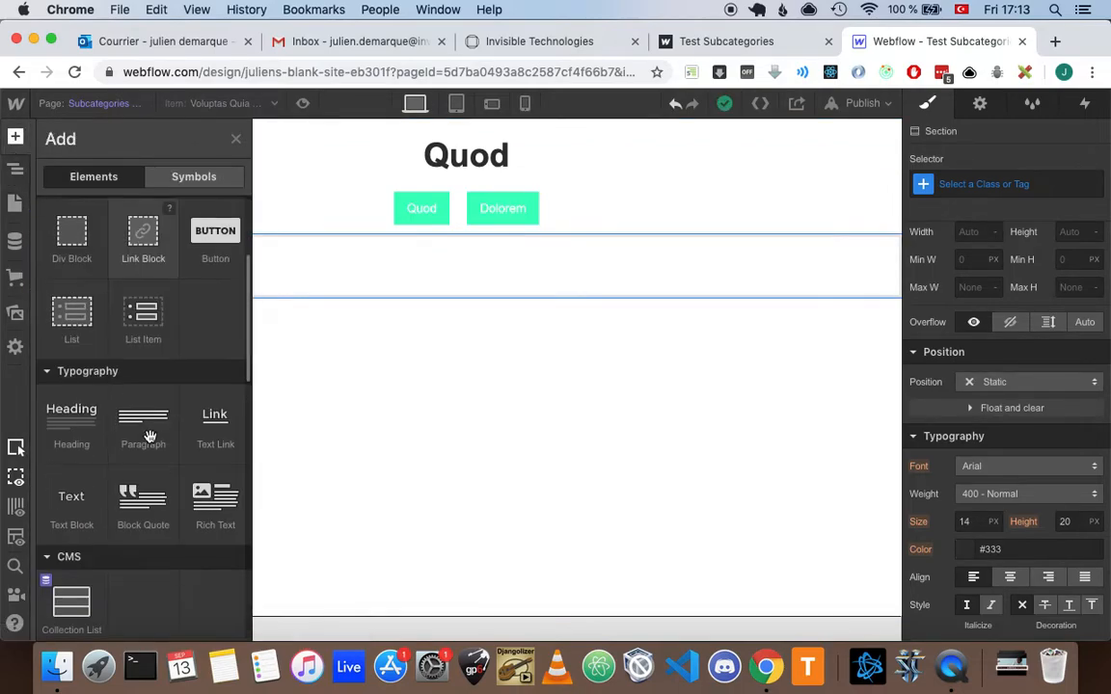
scroll(144, 463, "down", 5)
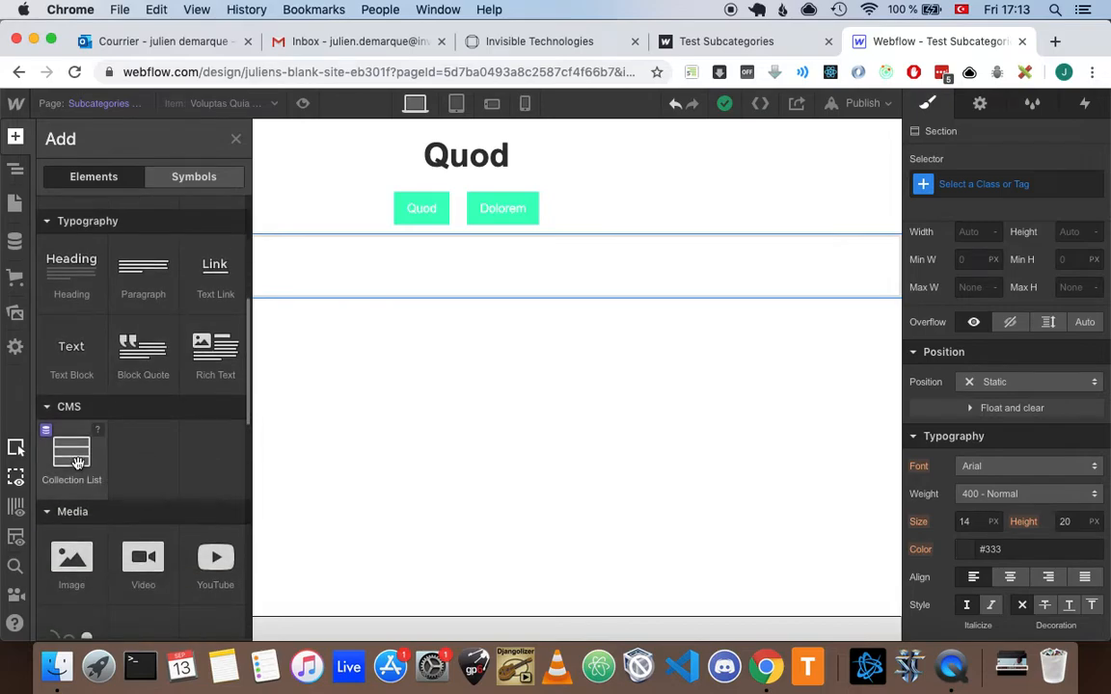
left_click(77, 463)
left_click(186, 483)
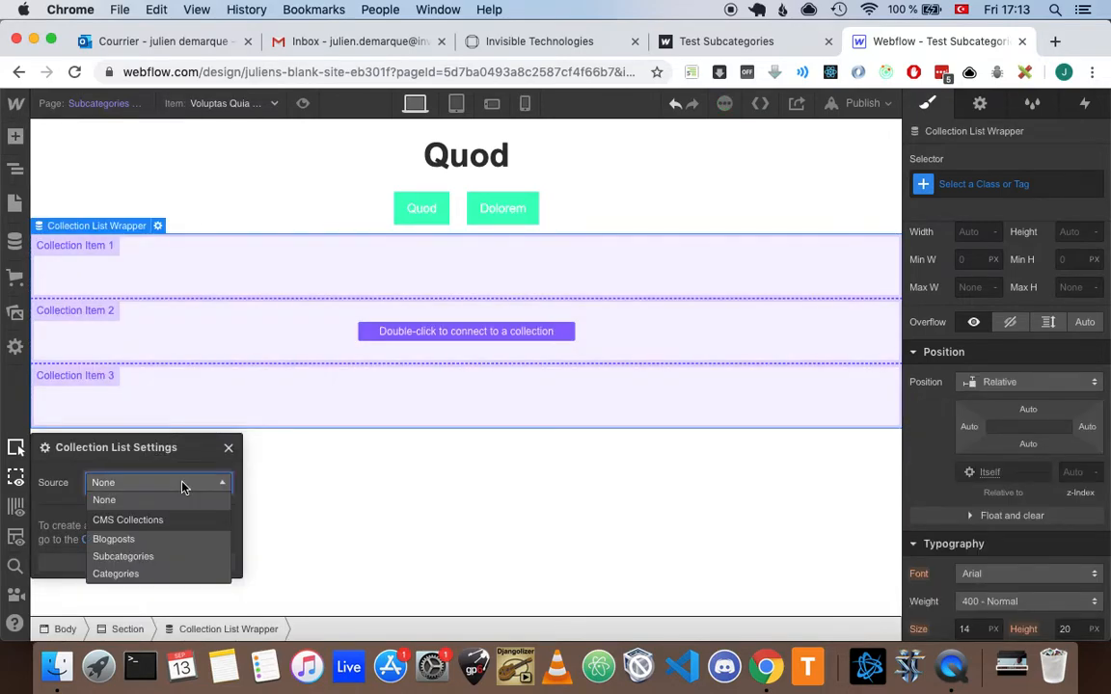
left_click(160, 560)
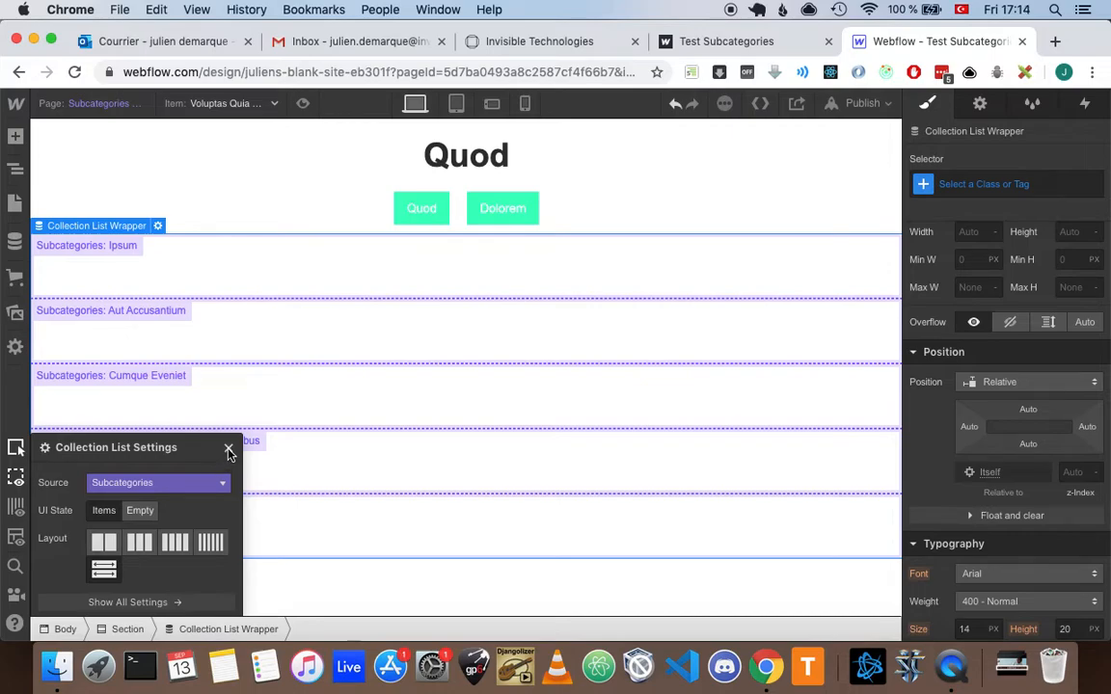
Add a Button inside the subcategory collection item and get its text from the Subcategories Name field.
left_click(229, 449)
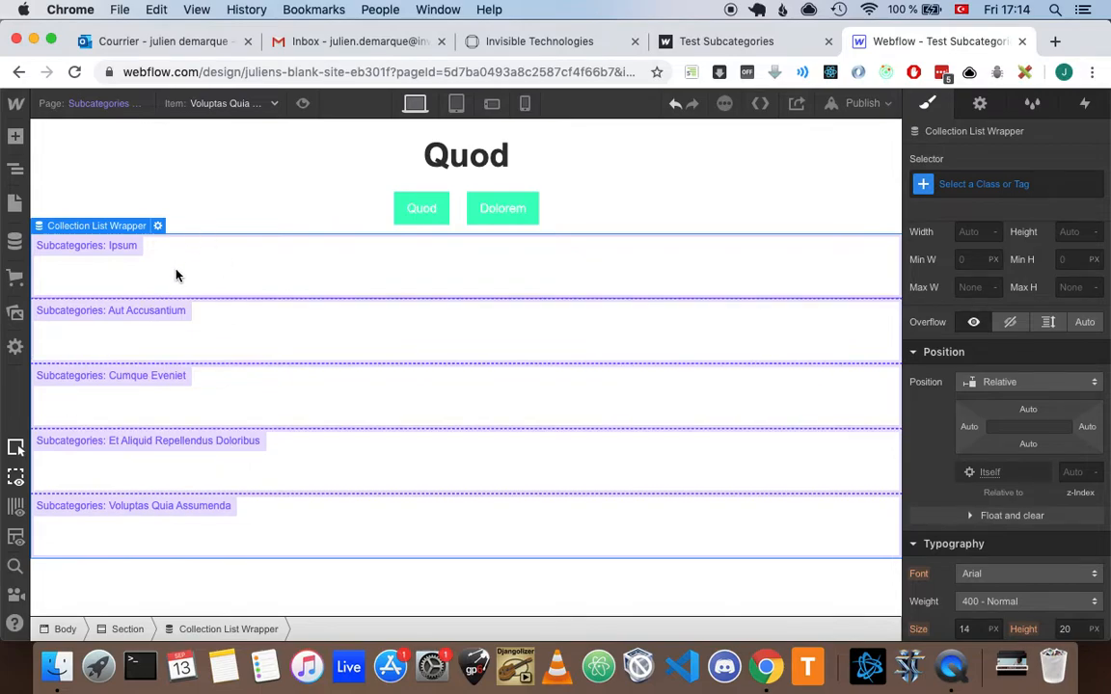
left_click(175, 276)
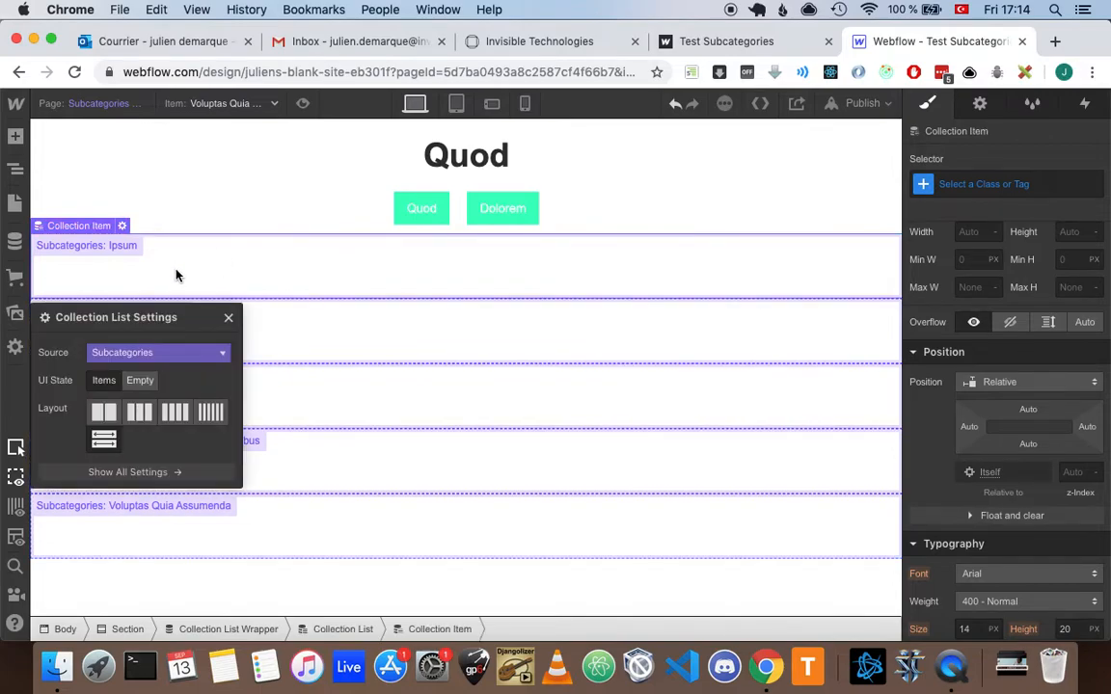
left_click(229, 319)
left_click(90, 268)
left_click(15, 136)
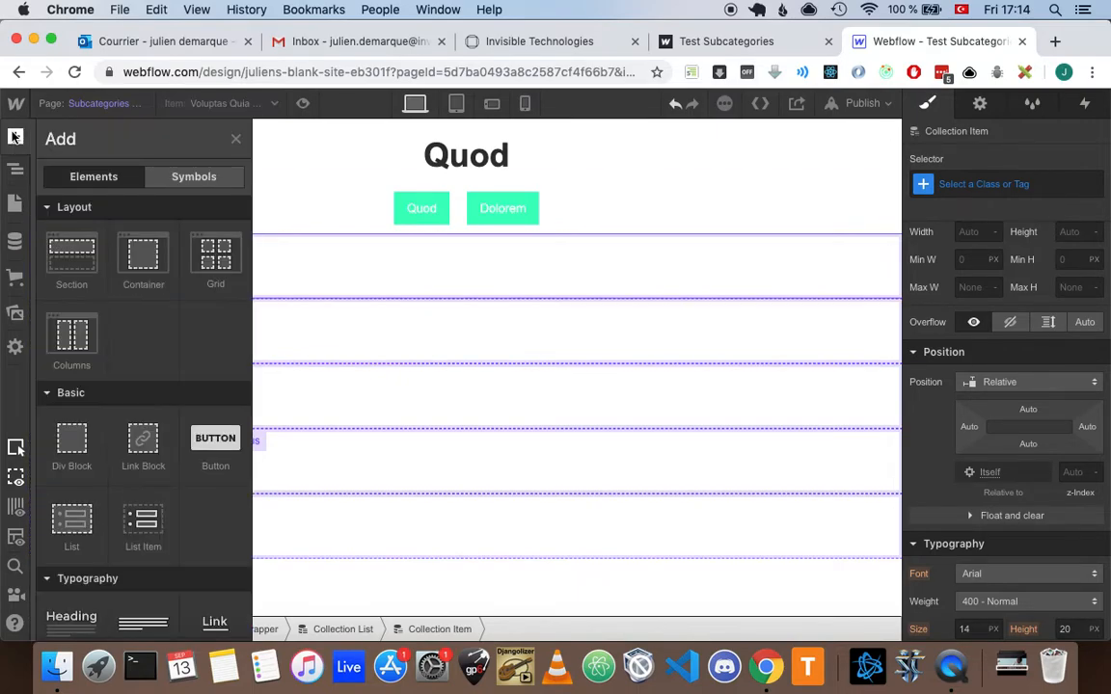
left_click(204, 415)
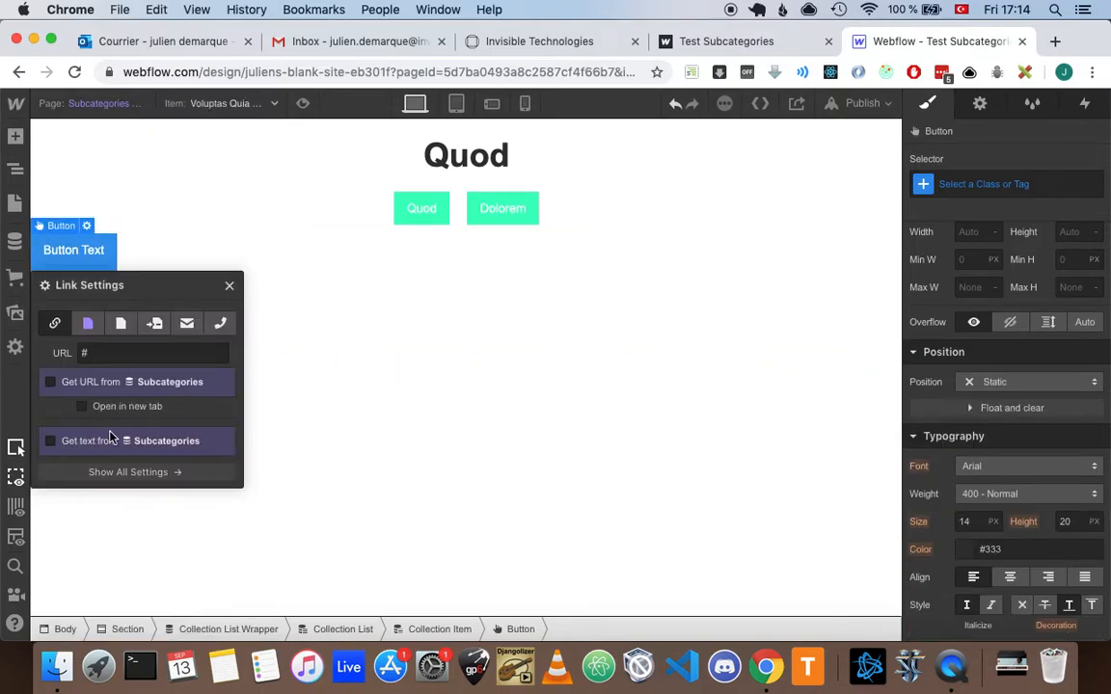
left_click(145, 463)
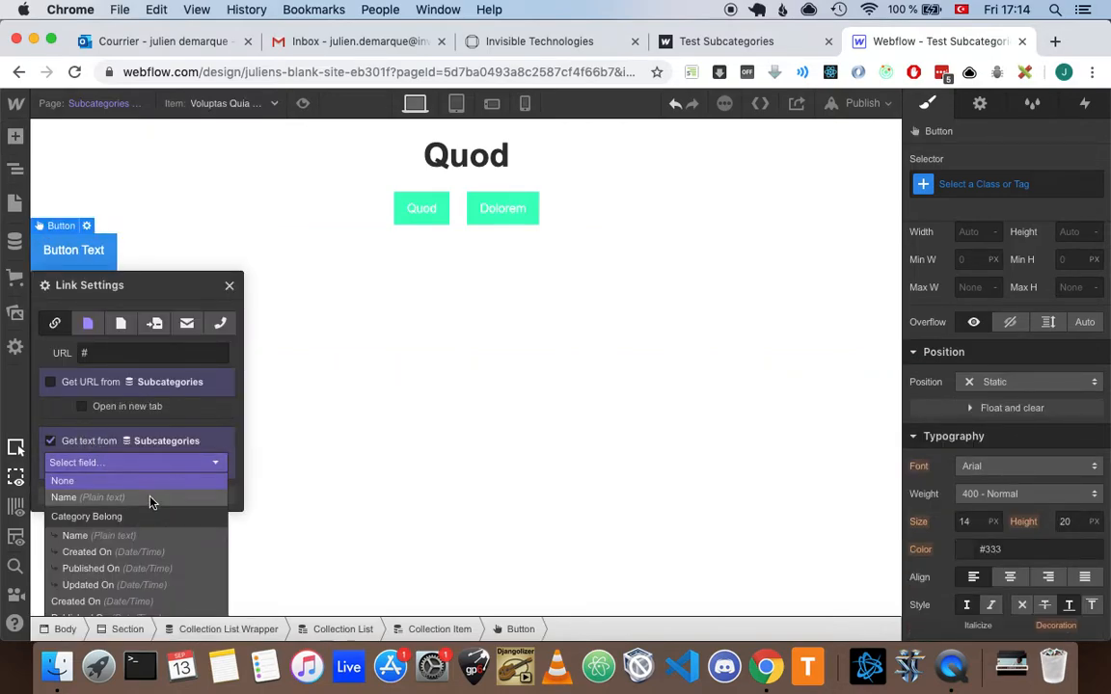
left_click(141, 497)
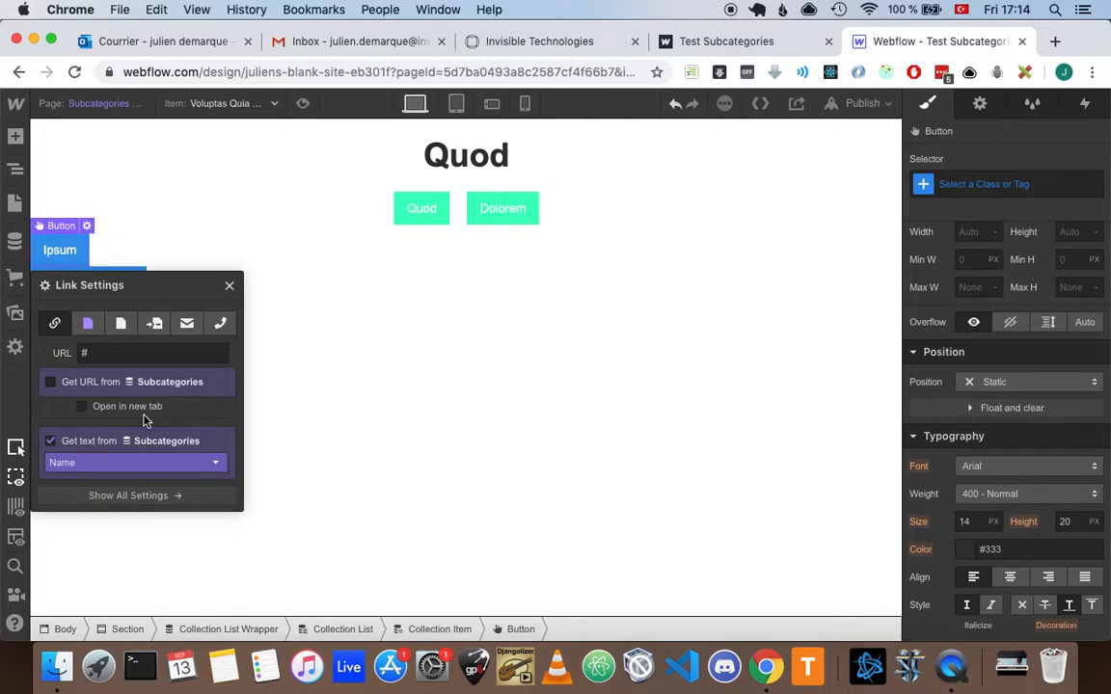
Link the subcategory button to the Current Subcategory collection page.
left_click(90, 325)
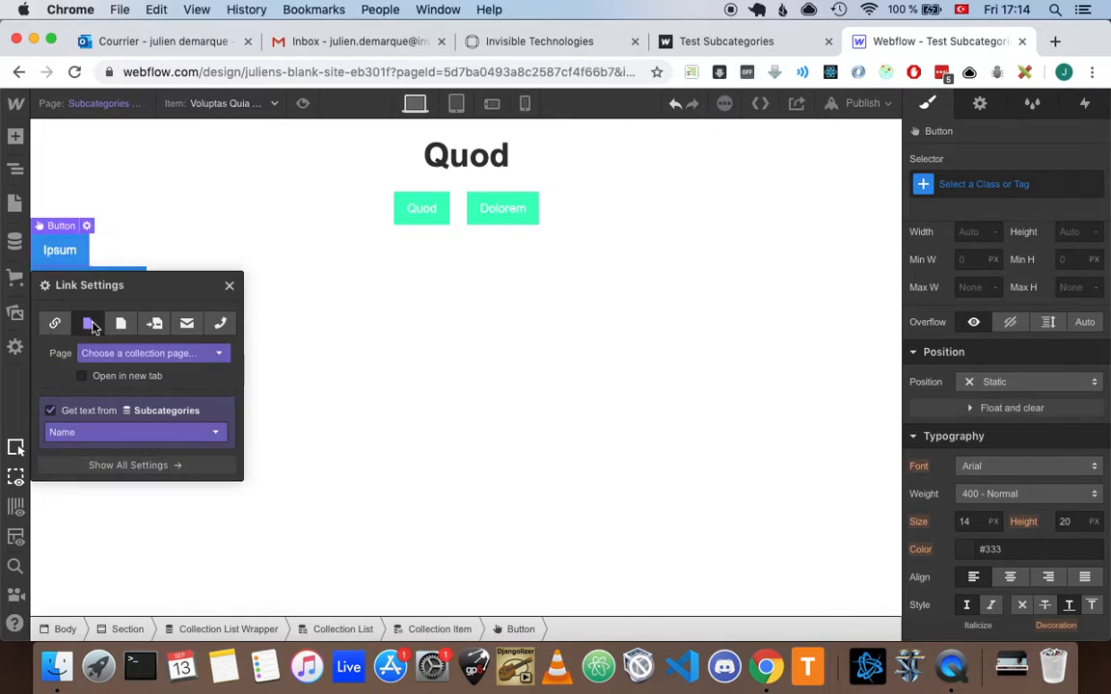
left_click(157, 354)
left_click(160, 390)
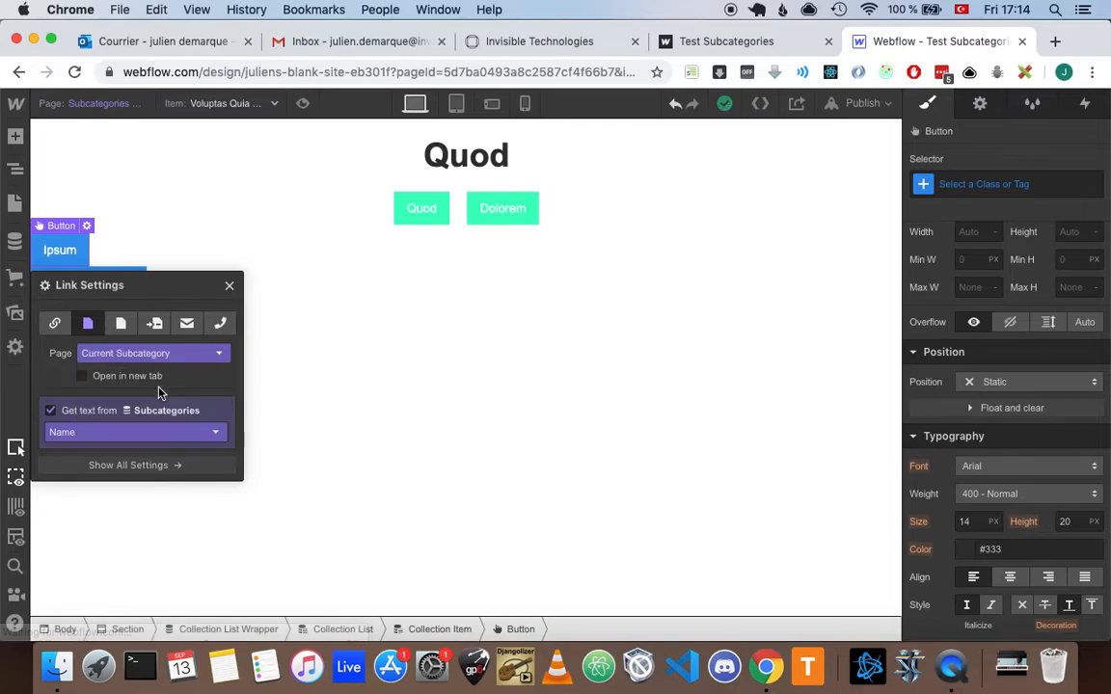
left_click(229, 288)
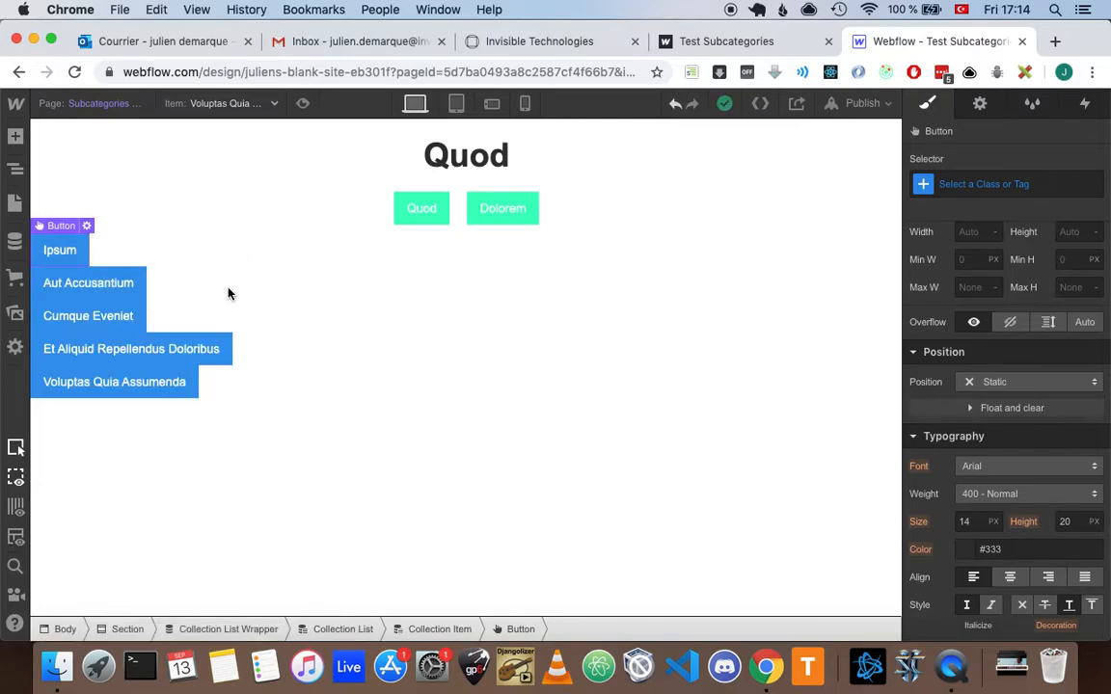
Apply the existing Subcategories List class to the Collection List in the second section.
left_click(20, 169)
left_click(127, 253)
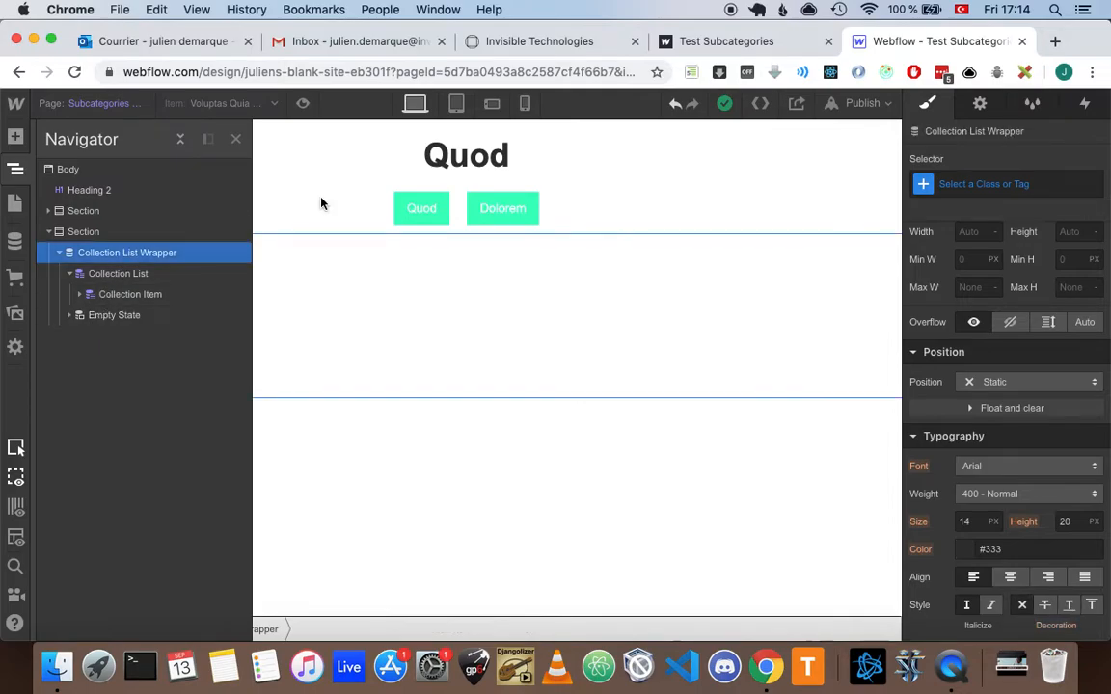
left_click(144, 273)
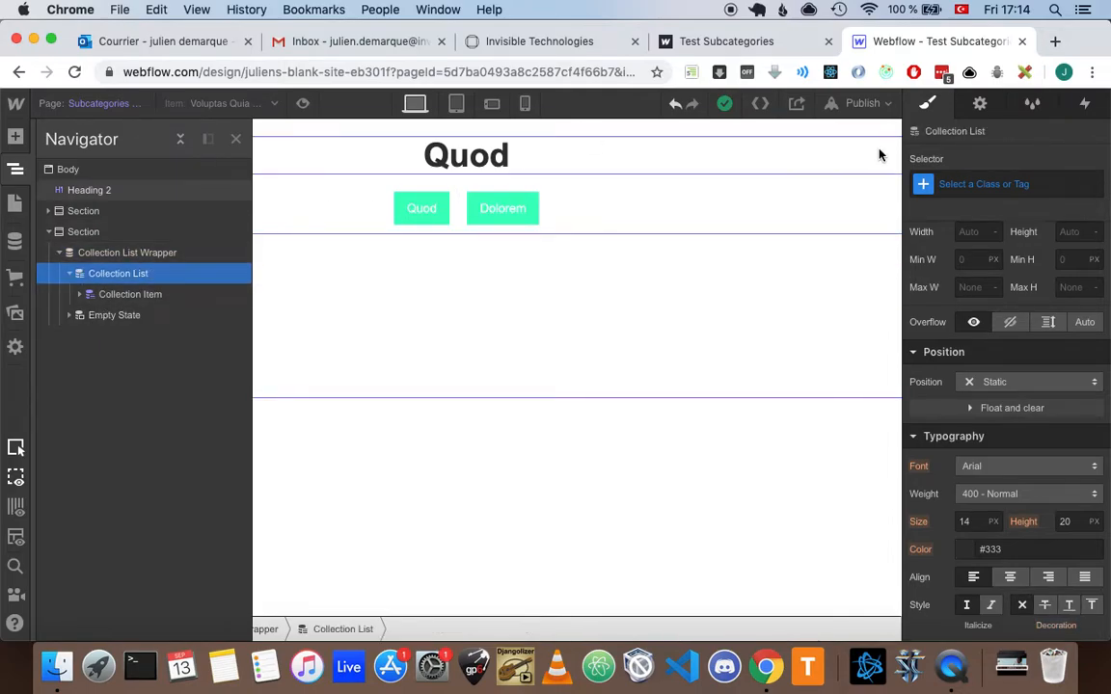
left_click(957, 178)
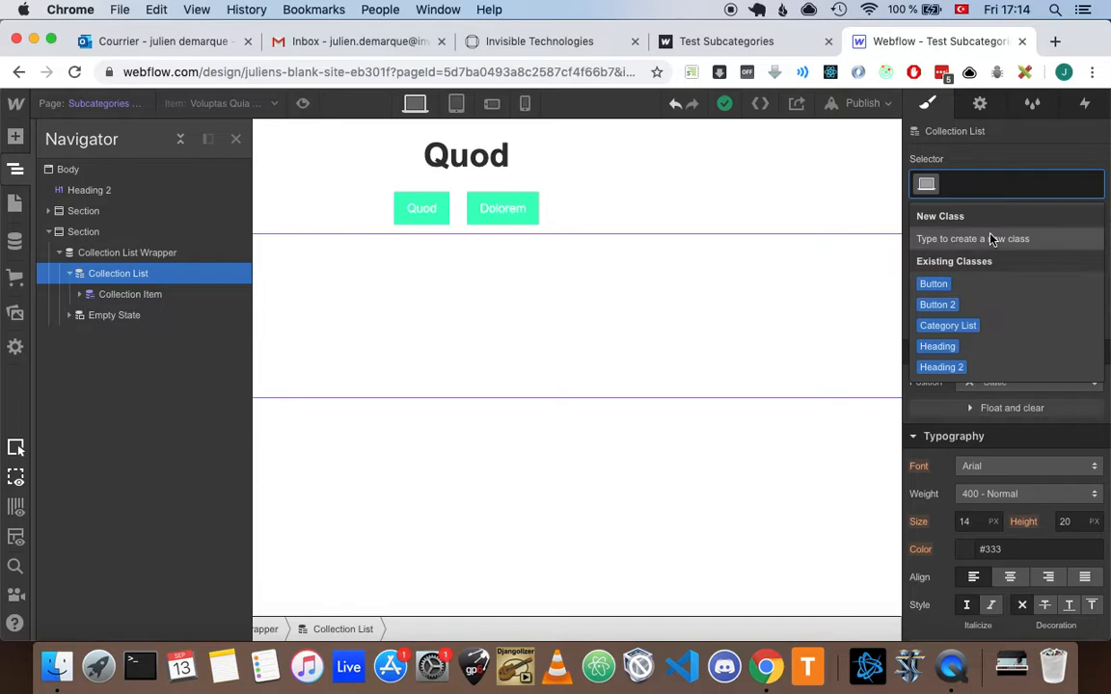
type("Su")
left_click(985, 283)
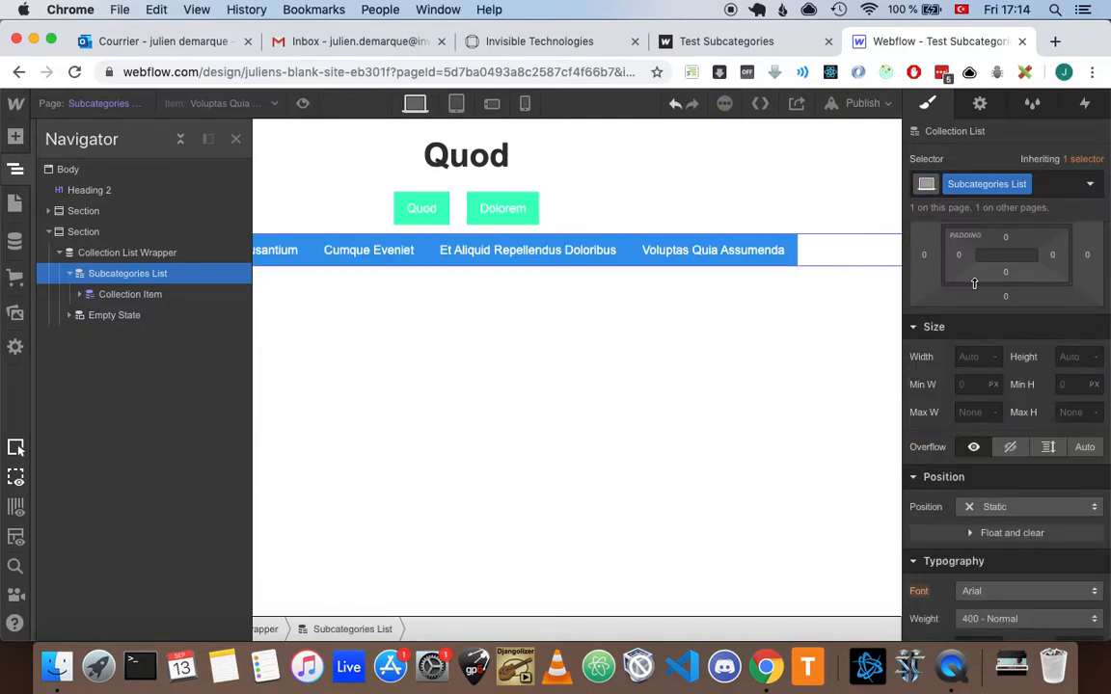
left_click(15, 174)
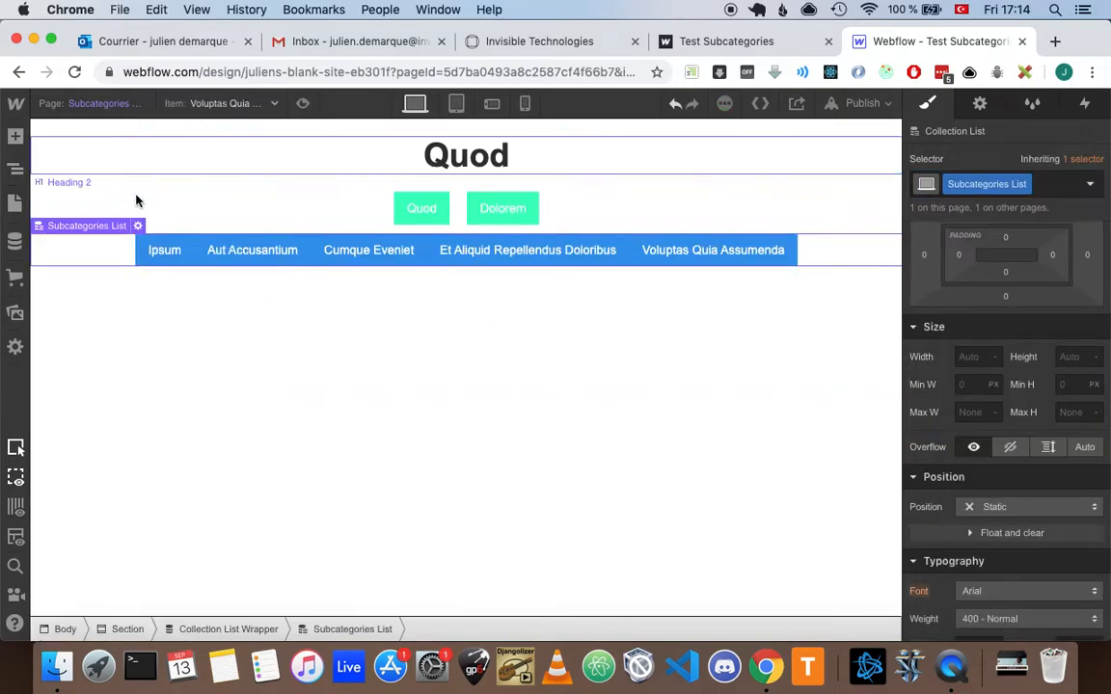
Apply the existing Button 2 class to the subcategory button.
double_click(164, 251)
left_click(1002, 183)
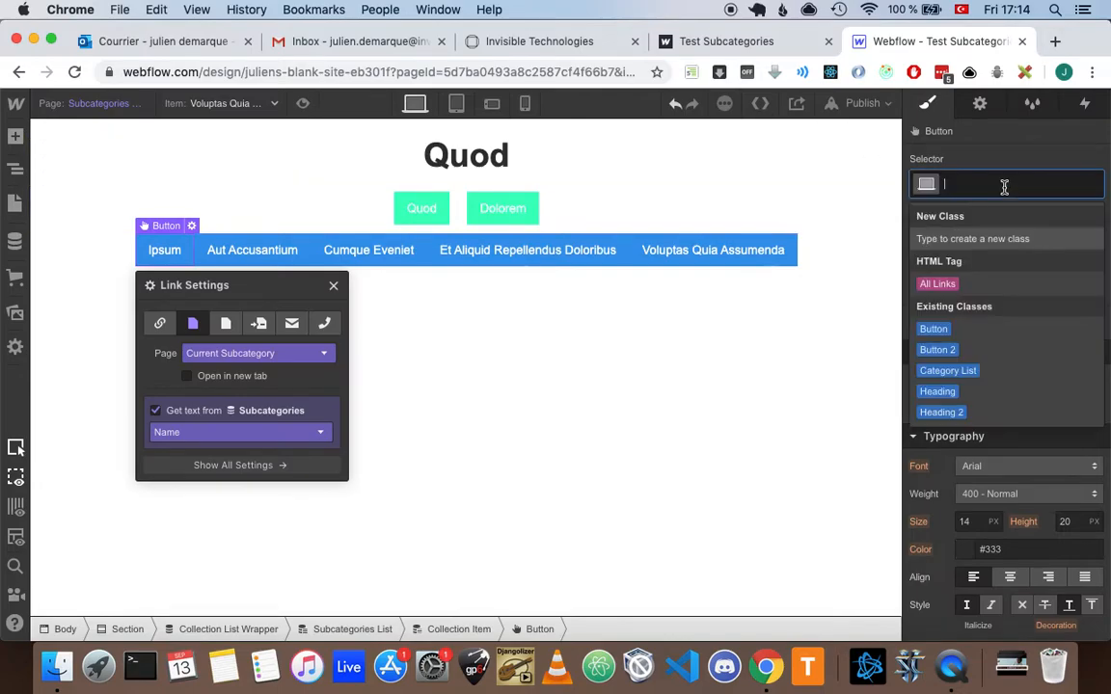
left_click(936, 350)
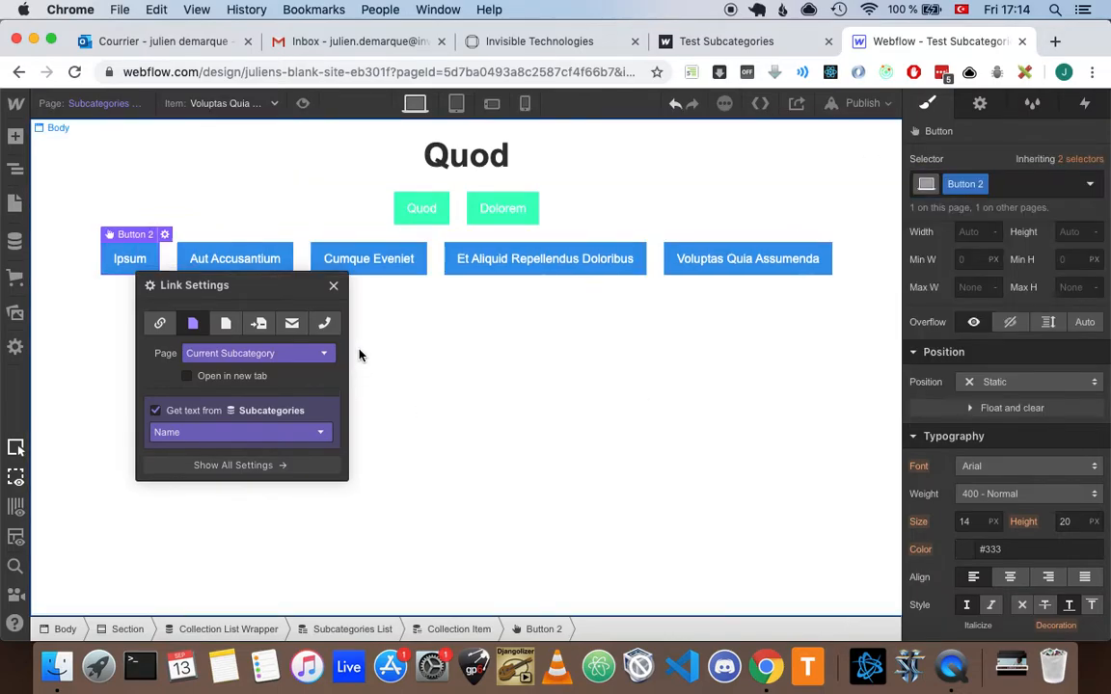
left_click(334, 288)
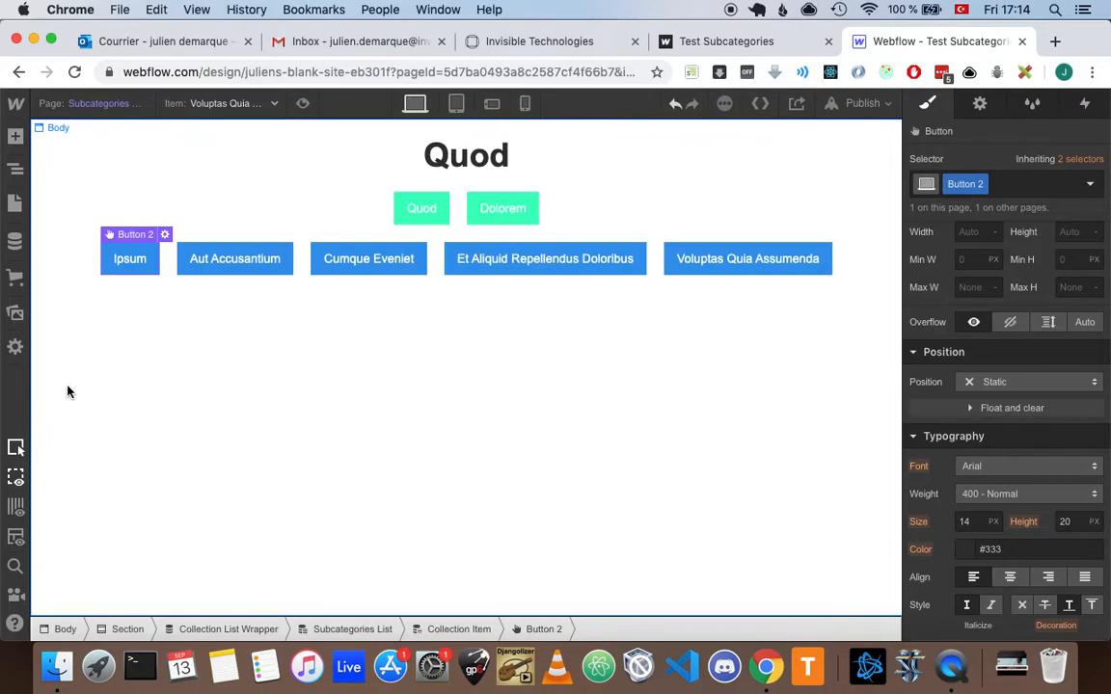
Add a third Section to the Body, below the subcategory buttons.
left_click(28, 169)
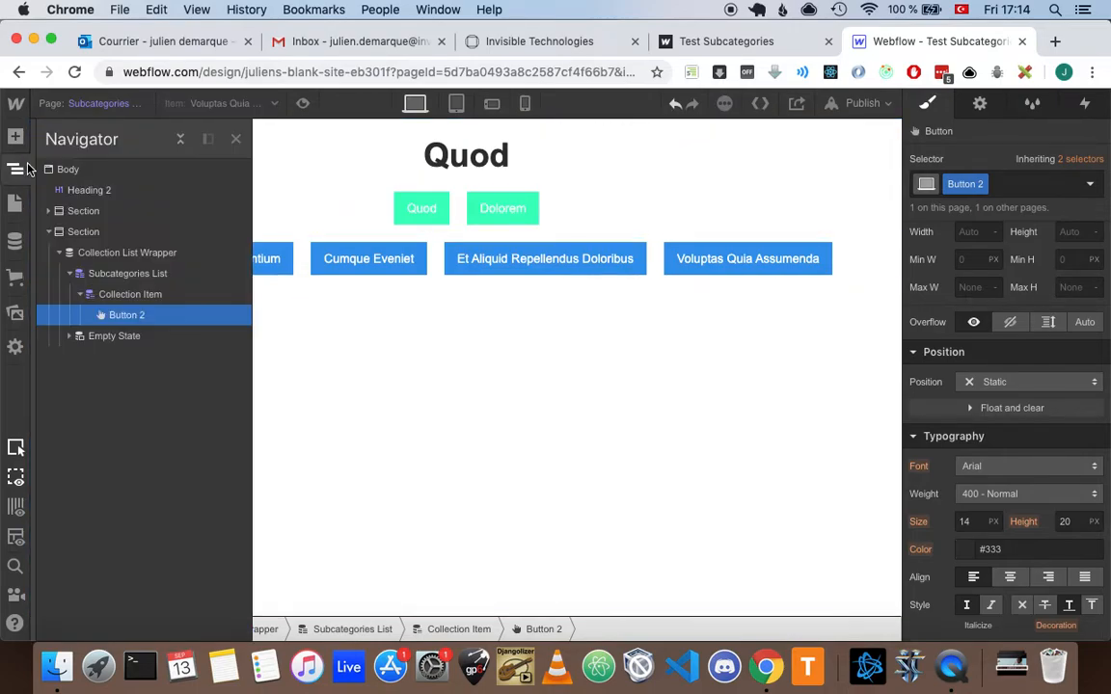
left_click(70, 169)
left_click(12, 139)
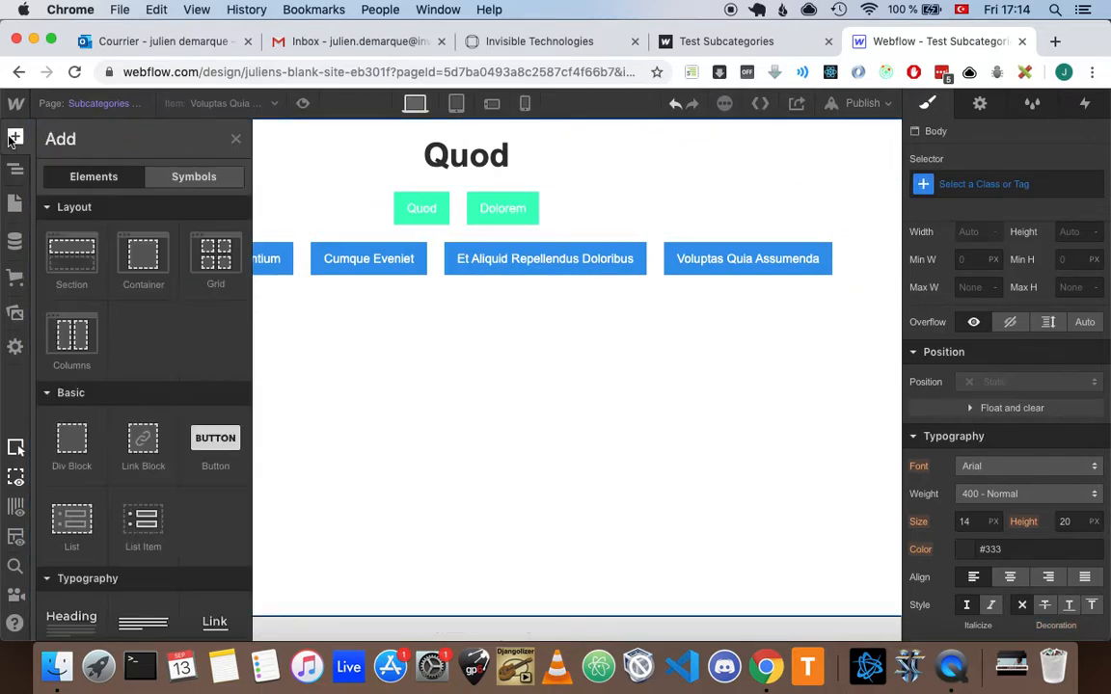
left_click(65, 250)
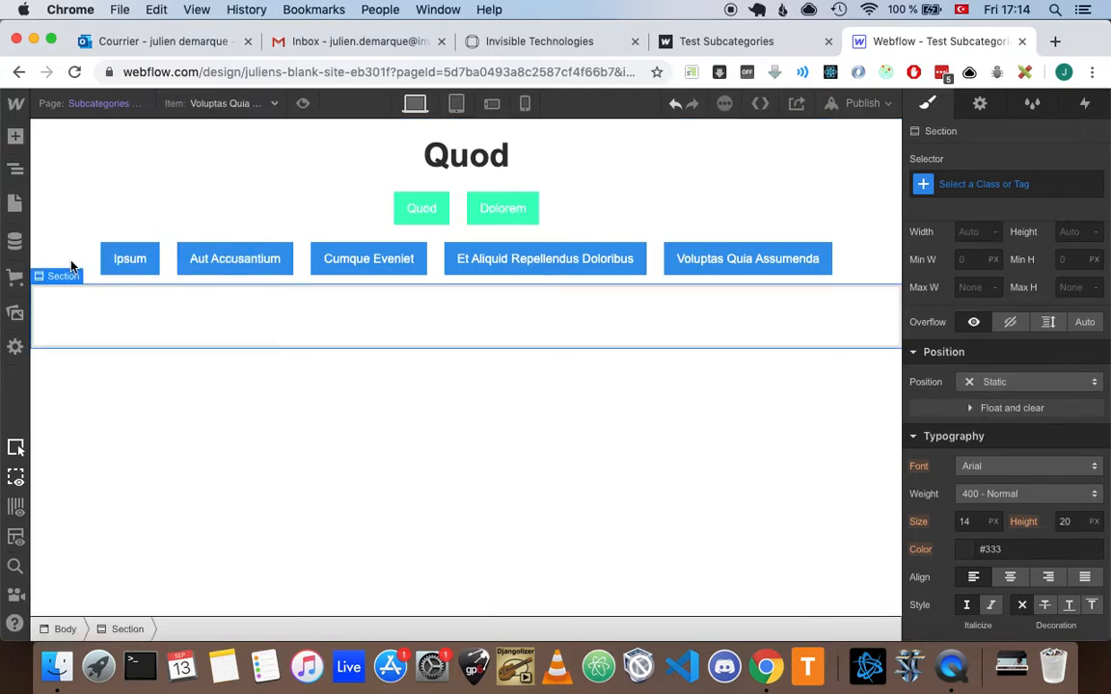
Insert a Collection List into the third section and set its source to Blogposts.
left_click(15, 138)
scroll(111, 445, "down", 5)
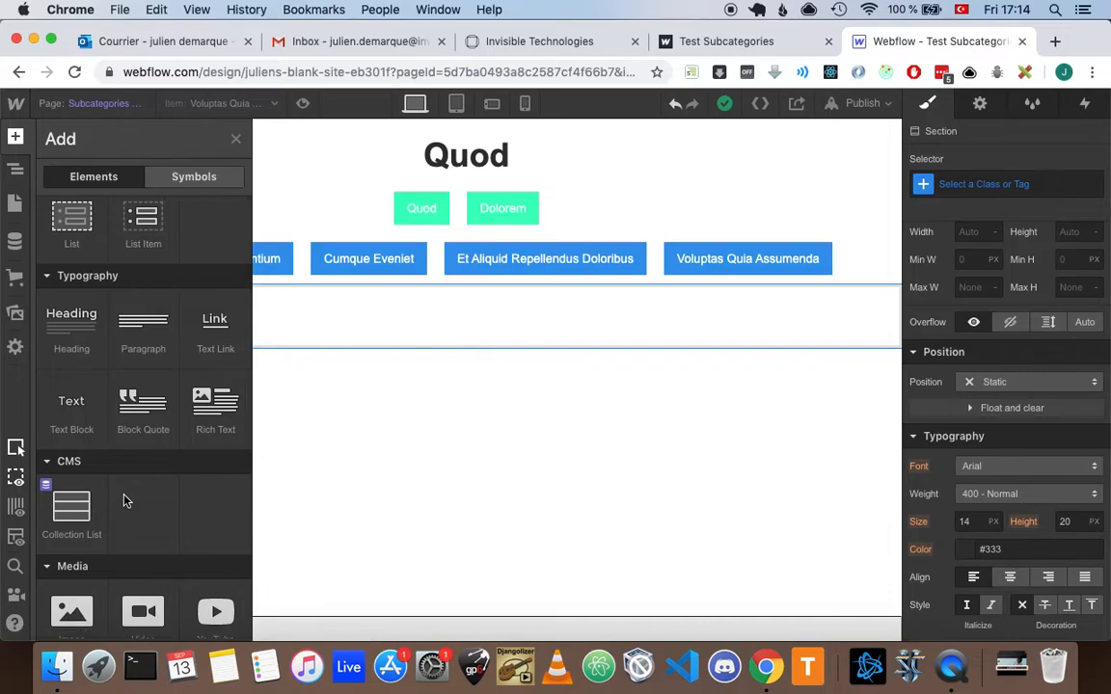
scroll(124, 490, "up", 2)
scroll(124, 490, "down", 8)
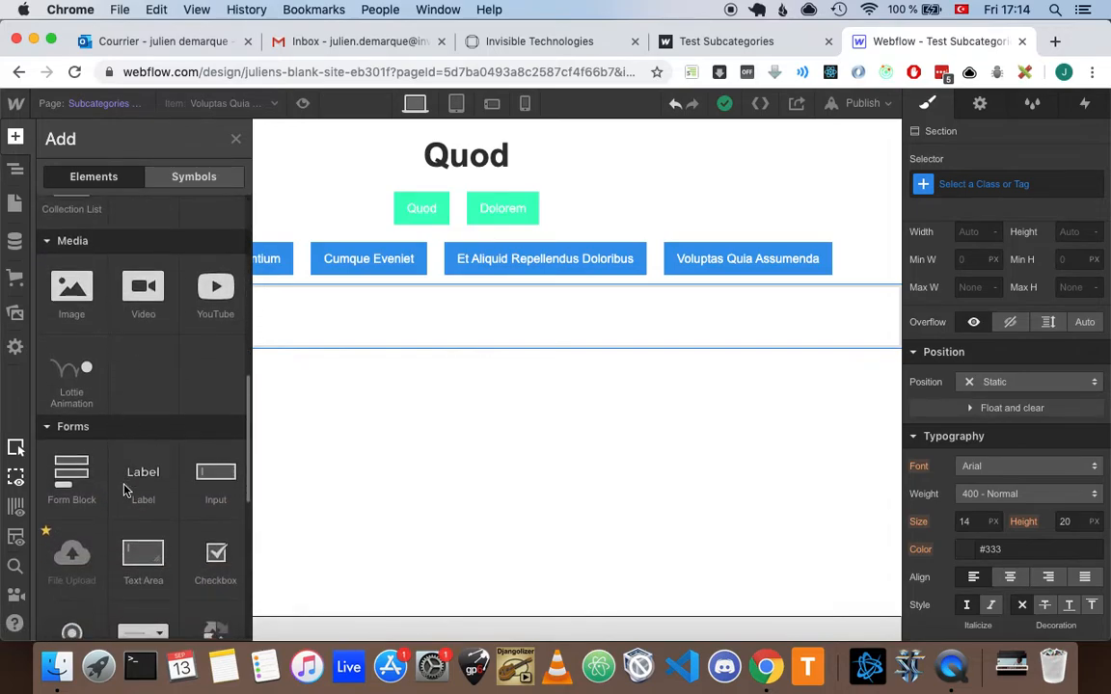
scroll(123, 490, "up", 5)
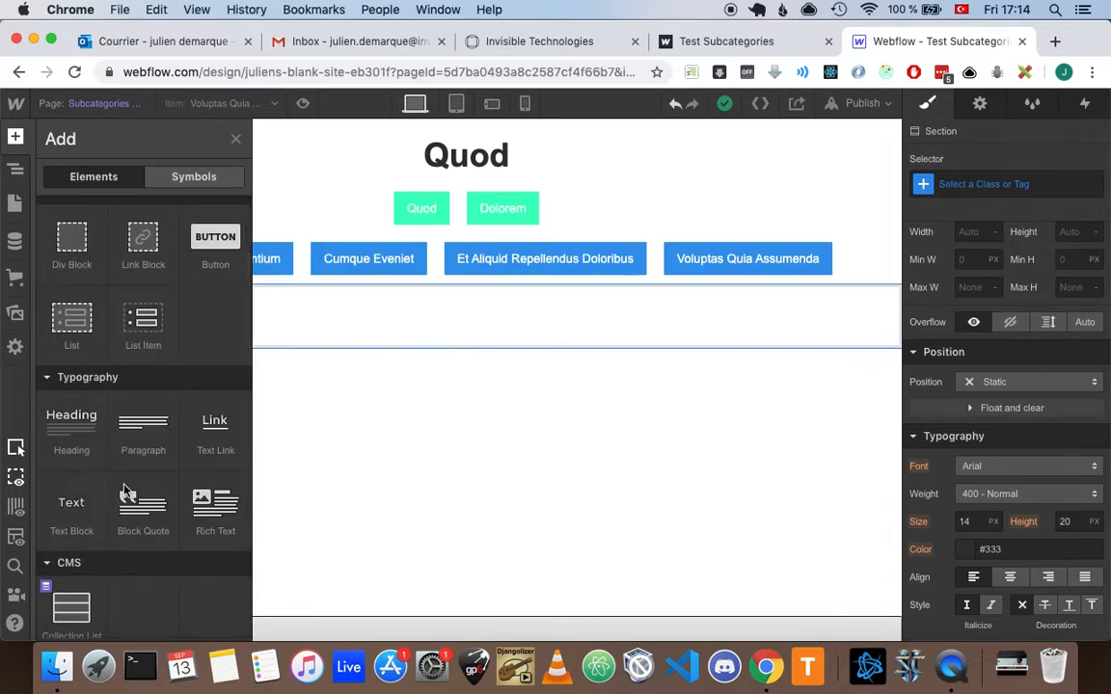
scroll(123, 490, "up", 2)
scroll(124, 490, "up", 3)
scroll(123, 490, "down", 10)
scroll(123, 490, "up", 4)
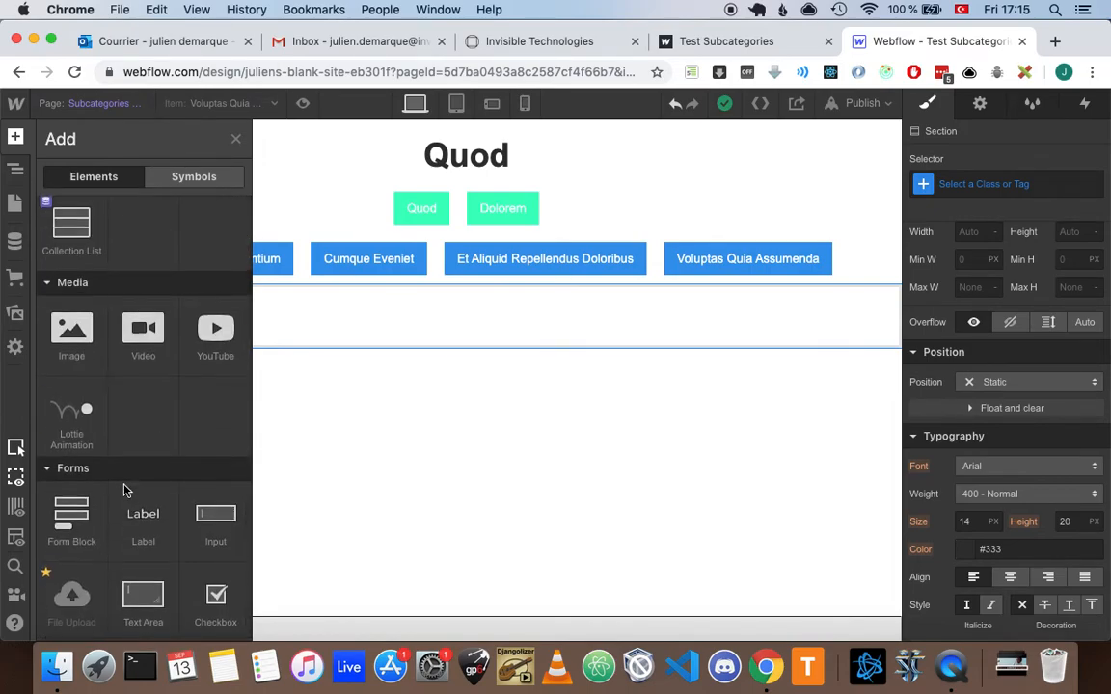
scroll(123, 490, "down", 3)
scroll(123, 490, "up", 5)
left_click(67, 279)
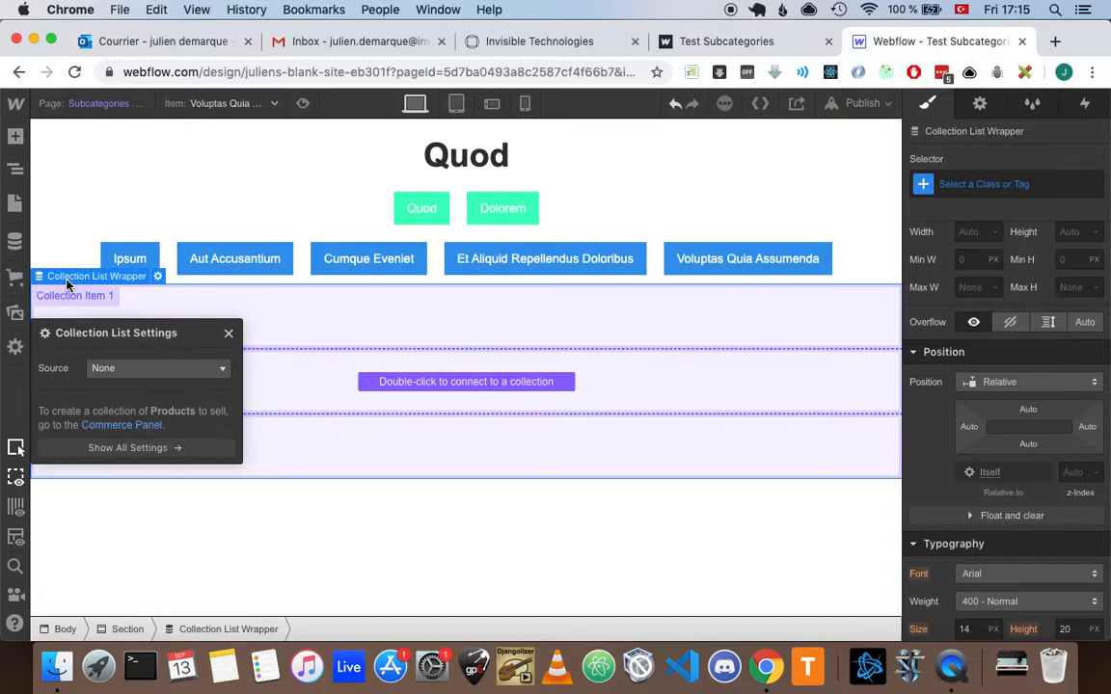
left_click(174, 369)
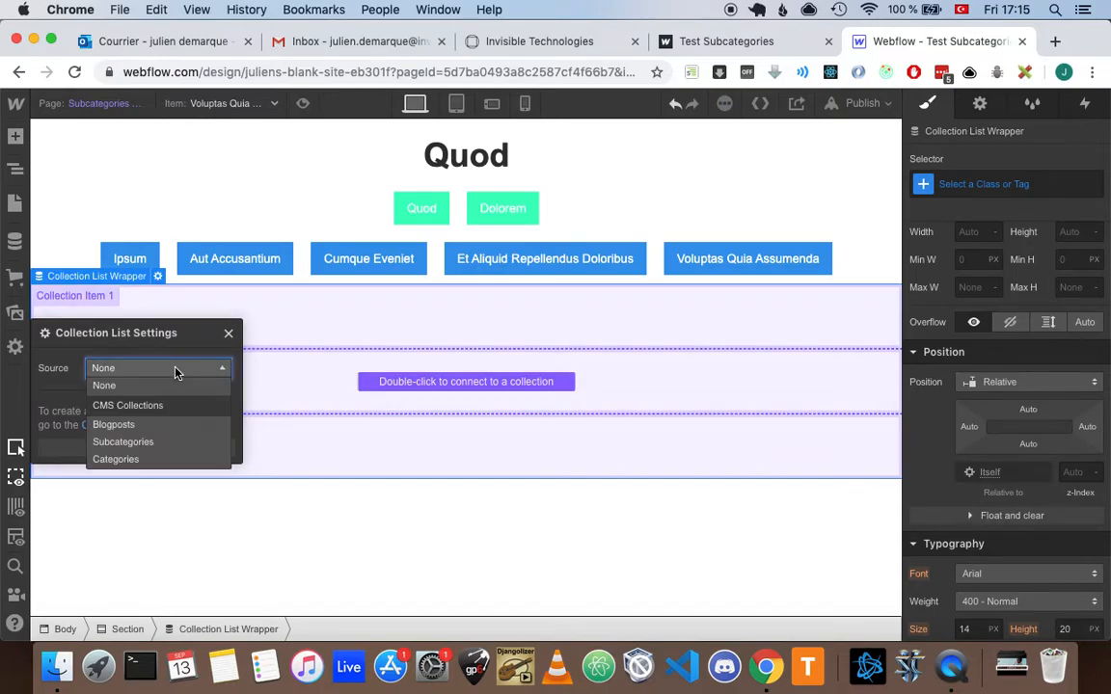
left_click(156, 426)
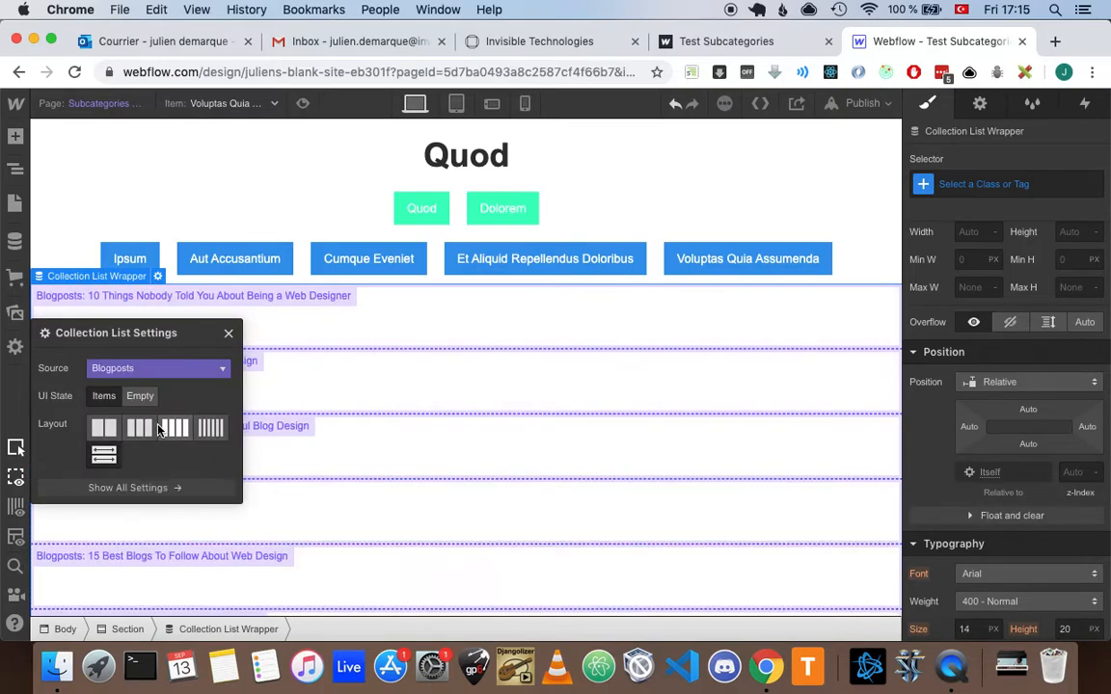
left_click(230, 336)
Add a Text Block inside the blogpost collection item and get its text from the Blogposts Name field.
left_click(126, 279)
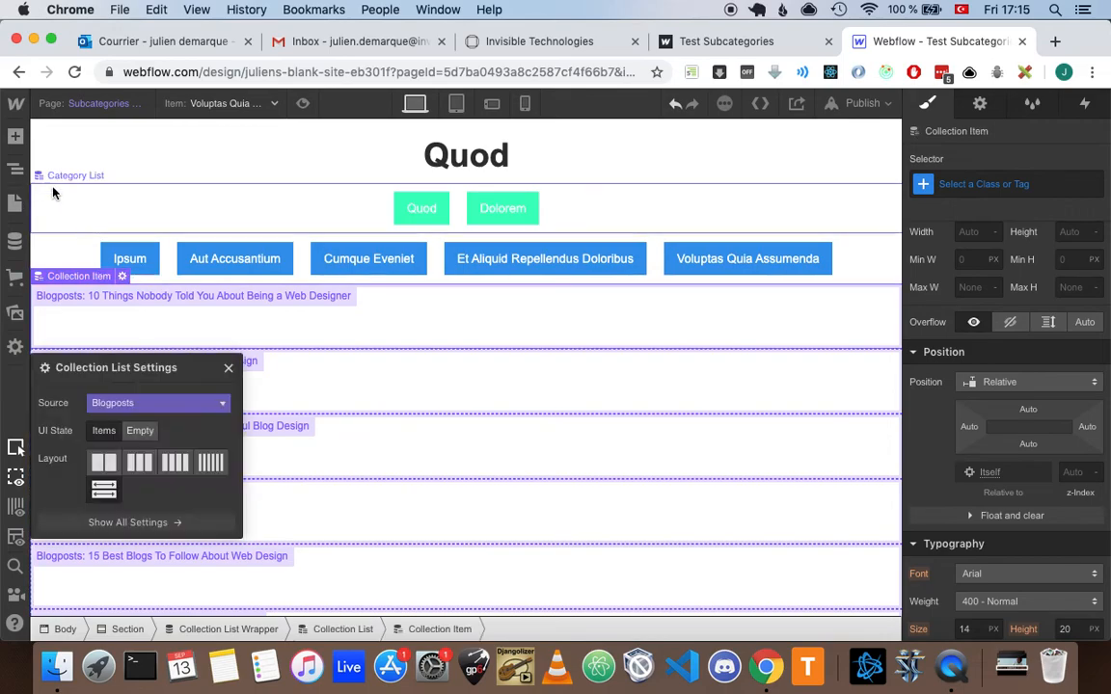
left_click(15, 138)
scroll(71, 520, "down", 4)
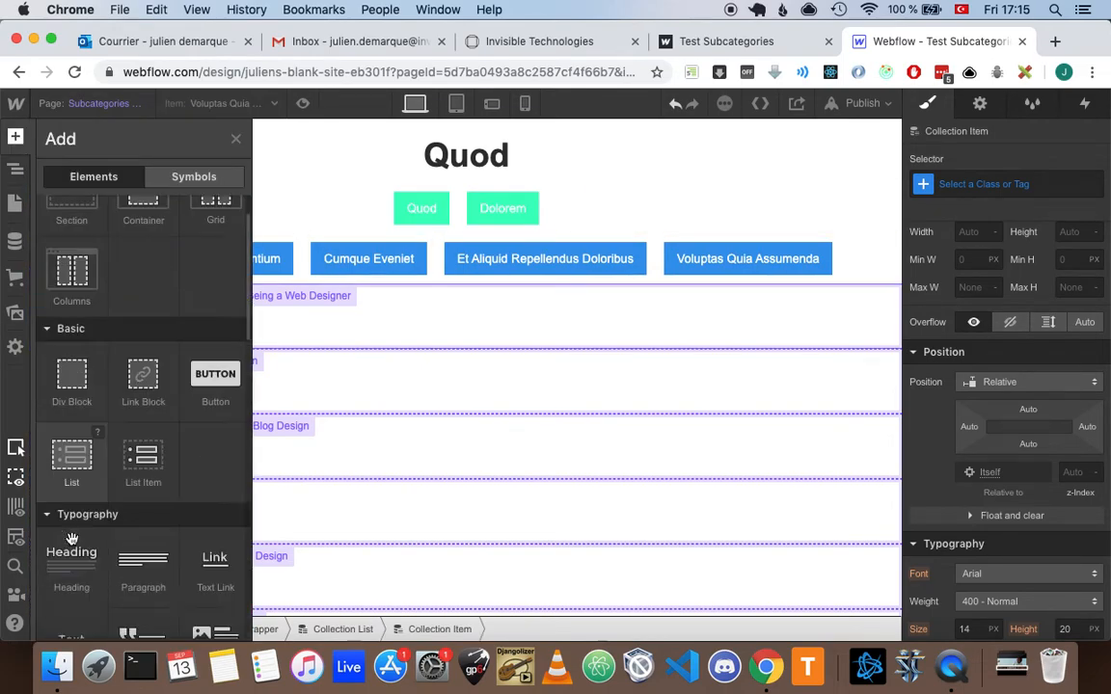
left_click_drag(71, 538, 68, 463)
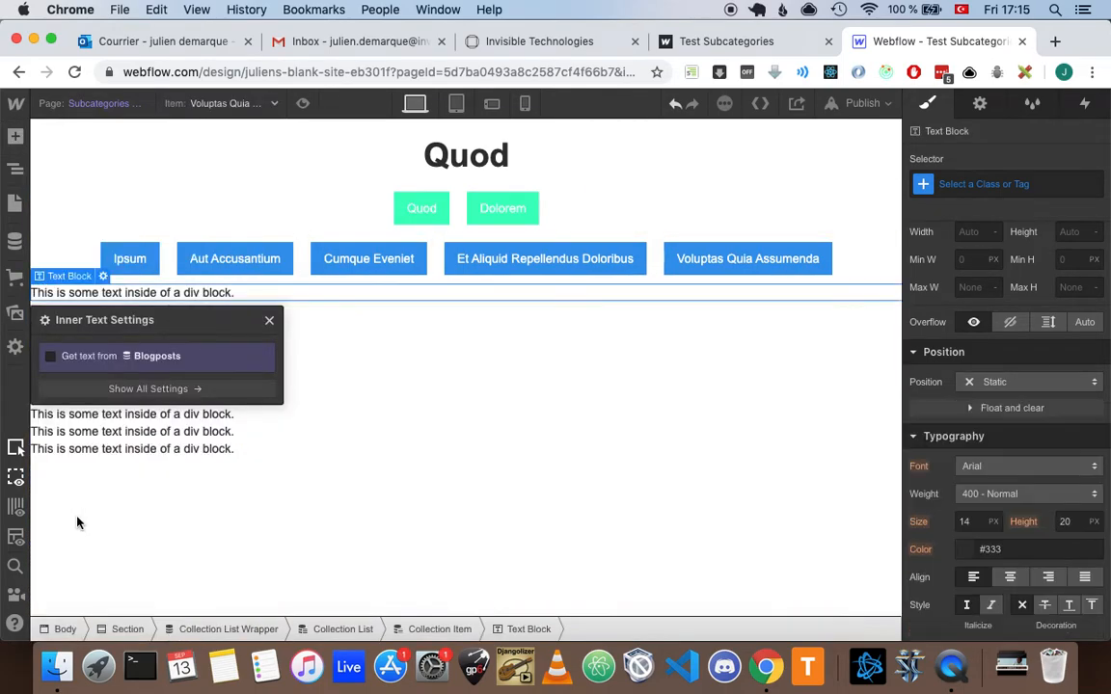
left_click(177, 357)
left_click(175, 380)
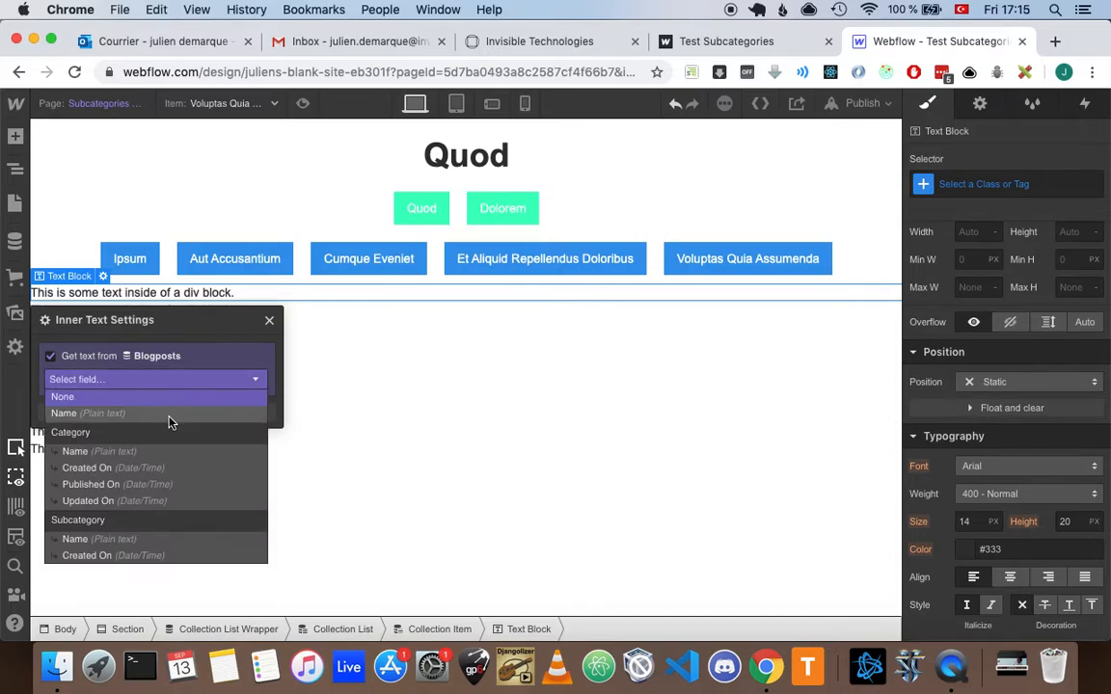
left_click(172, 413)
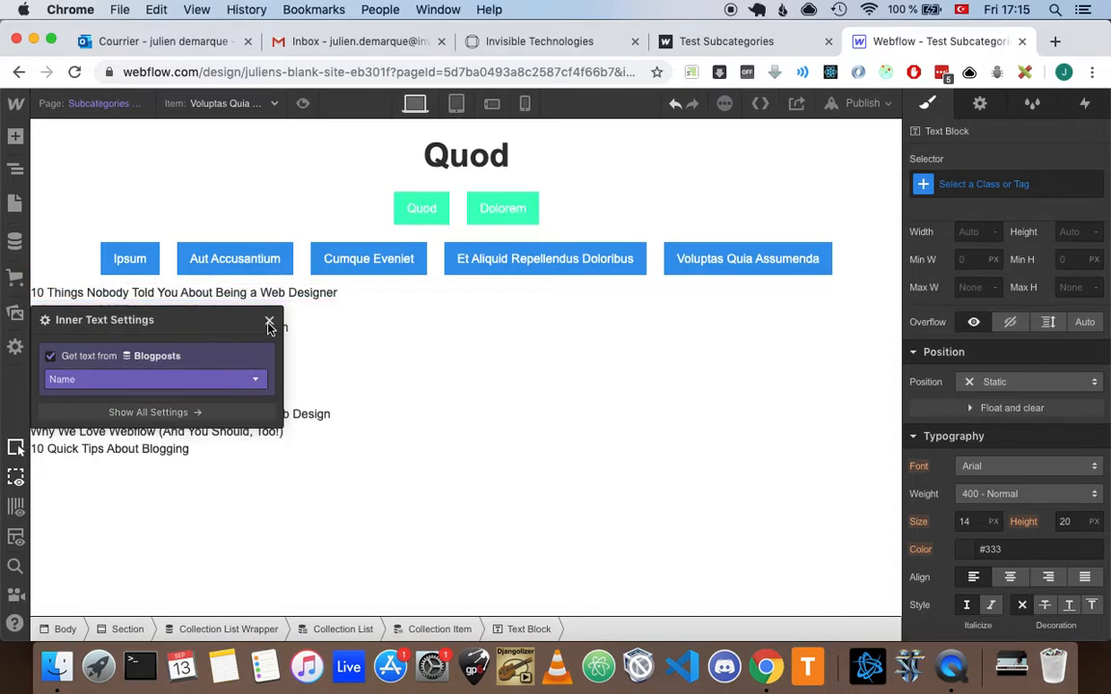
left_click(269, 322)
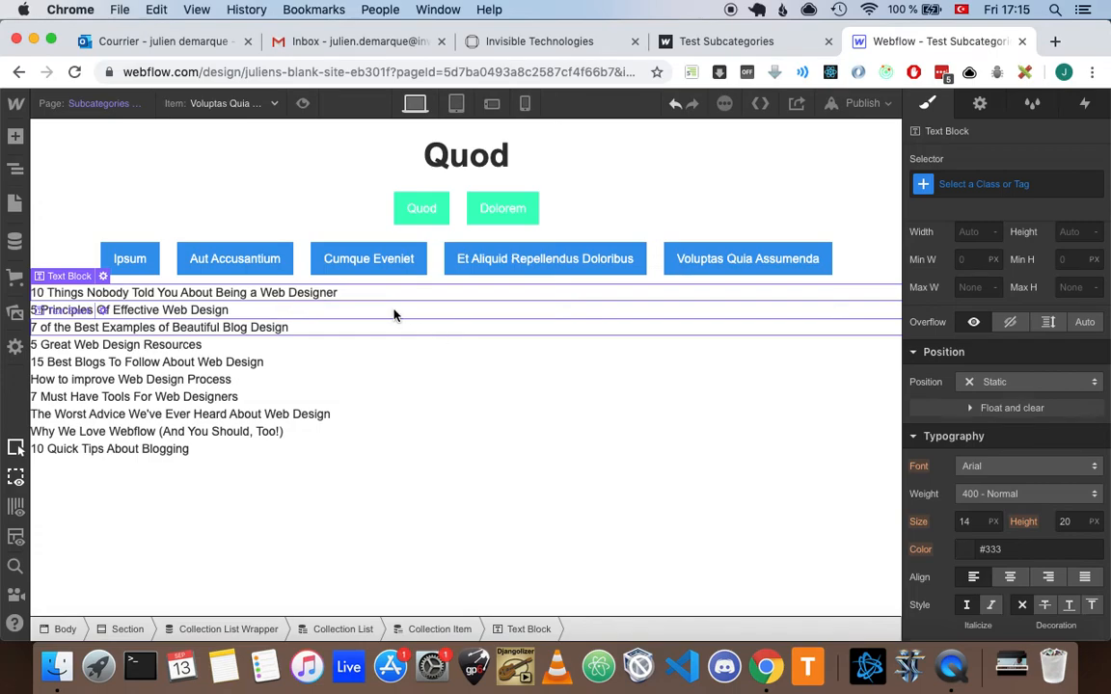
Filter the blogpost Collection List in the third section so that Subcategory equals Current Subcategory.
left_click(16, 173)
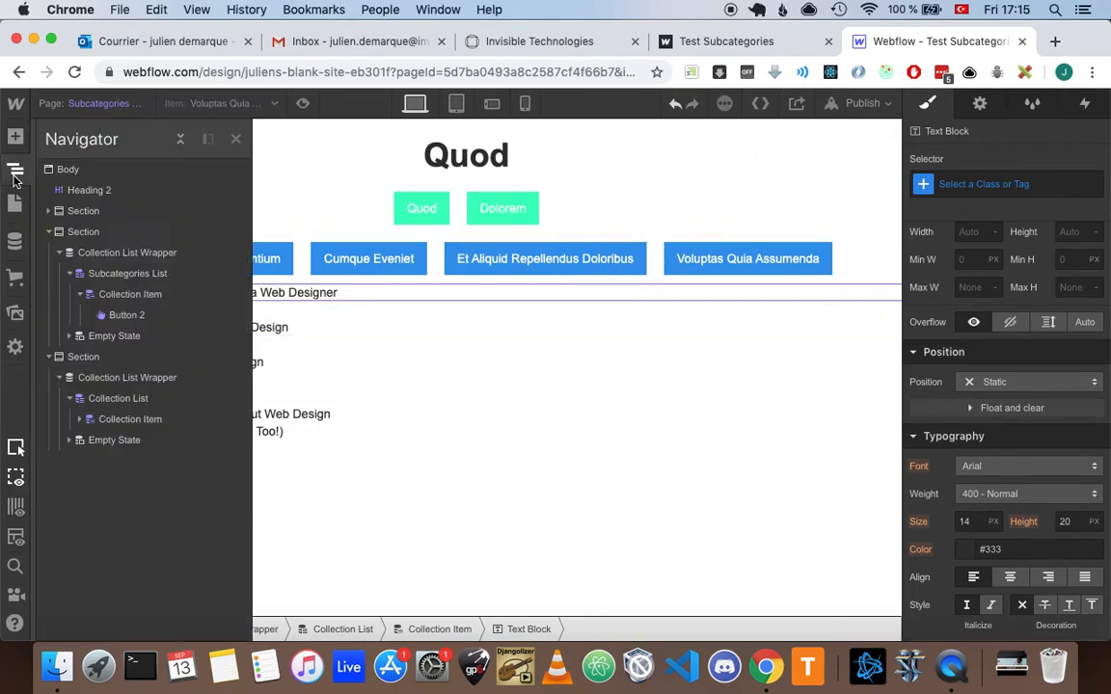
left_click(122, 398)
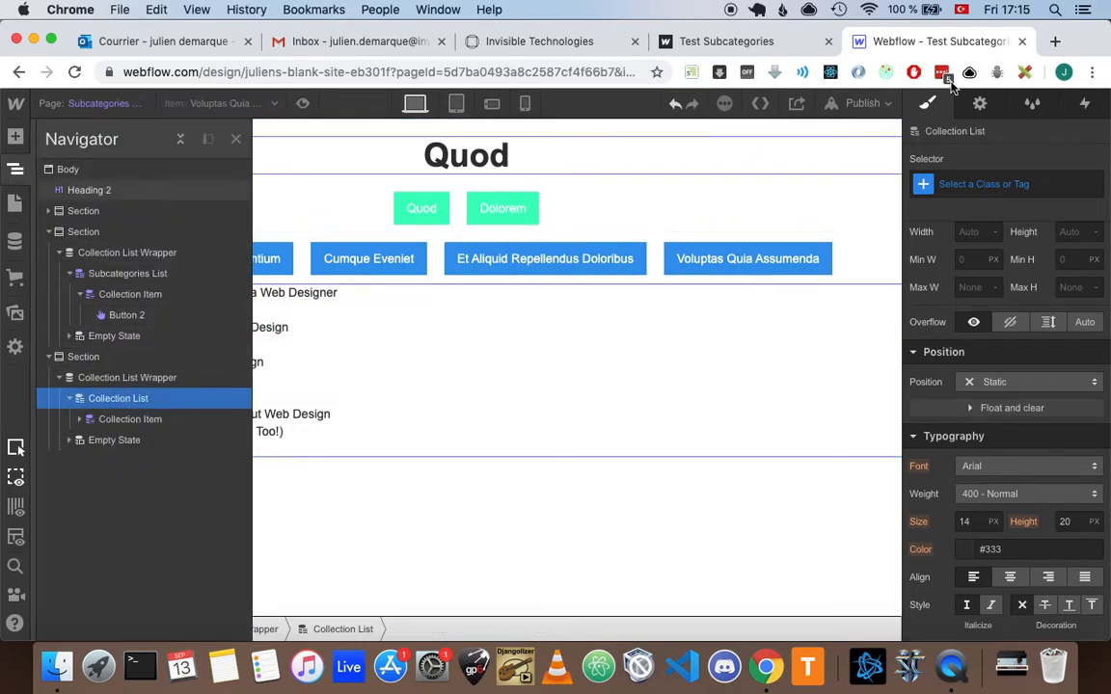
left_click(980, 103)
scroll(1051, 481, "down", 5)
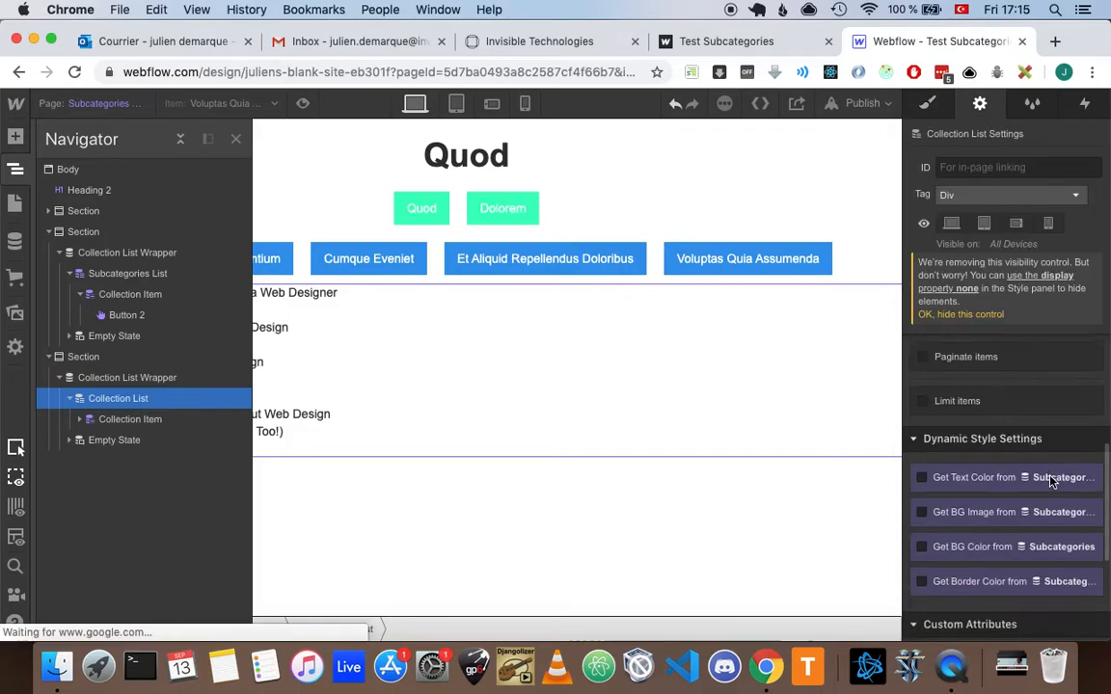
scroll(1051, 461, "up", 3)
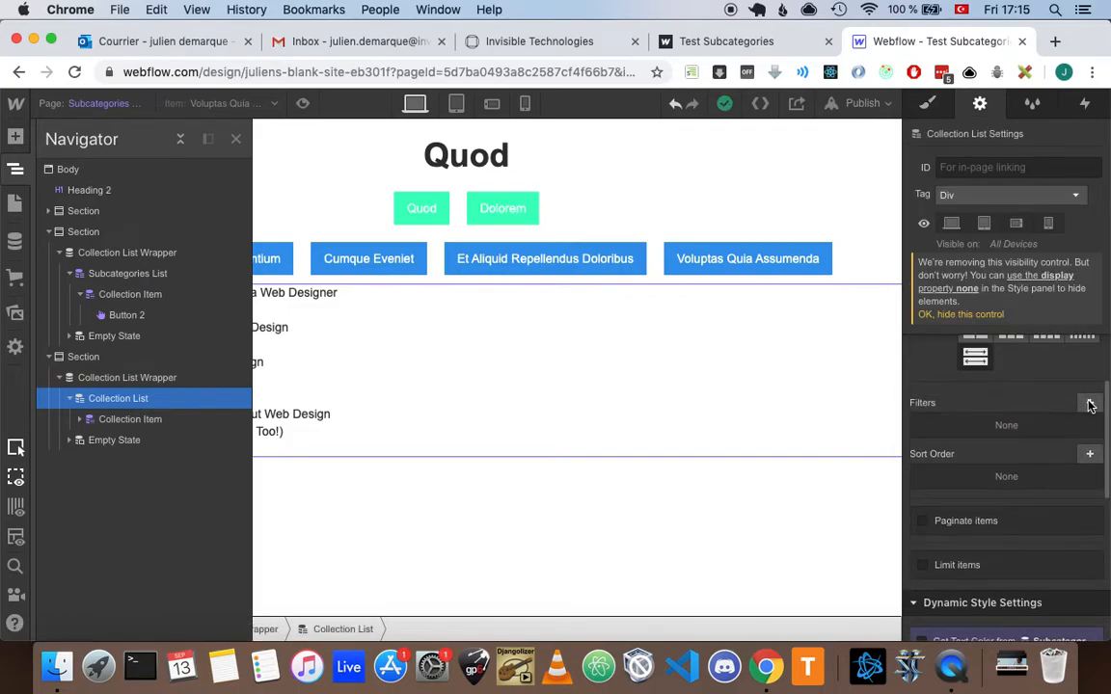
left_click(1088, 402)
left_click(1039, 468)
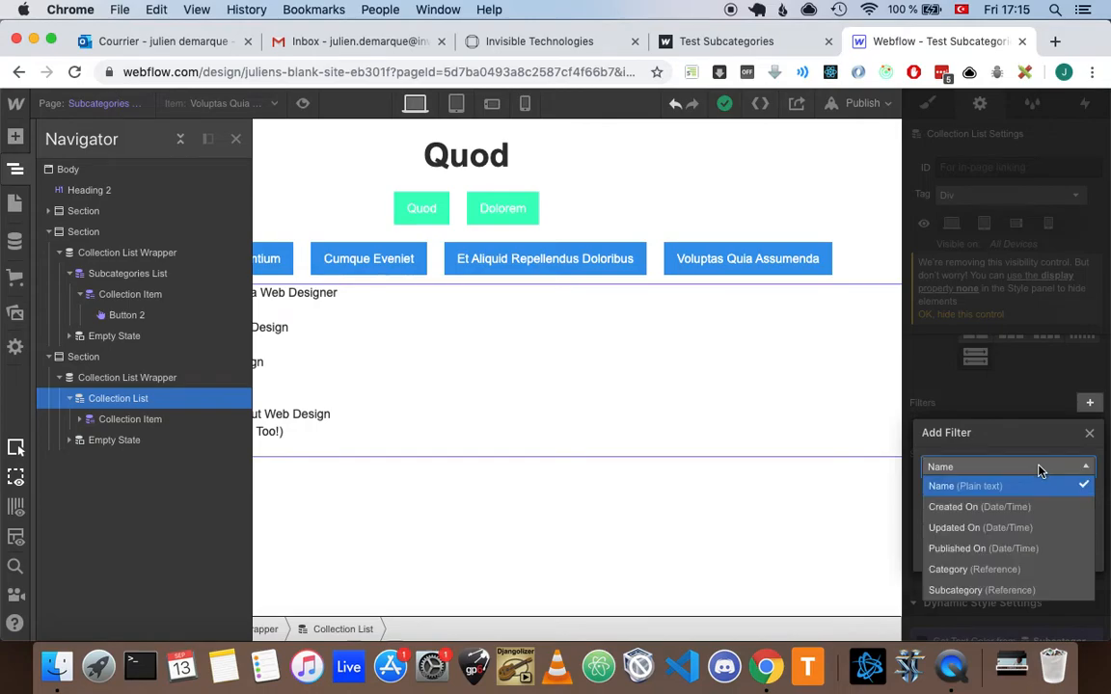
left_click(1002, 589)
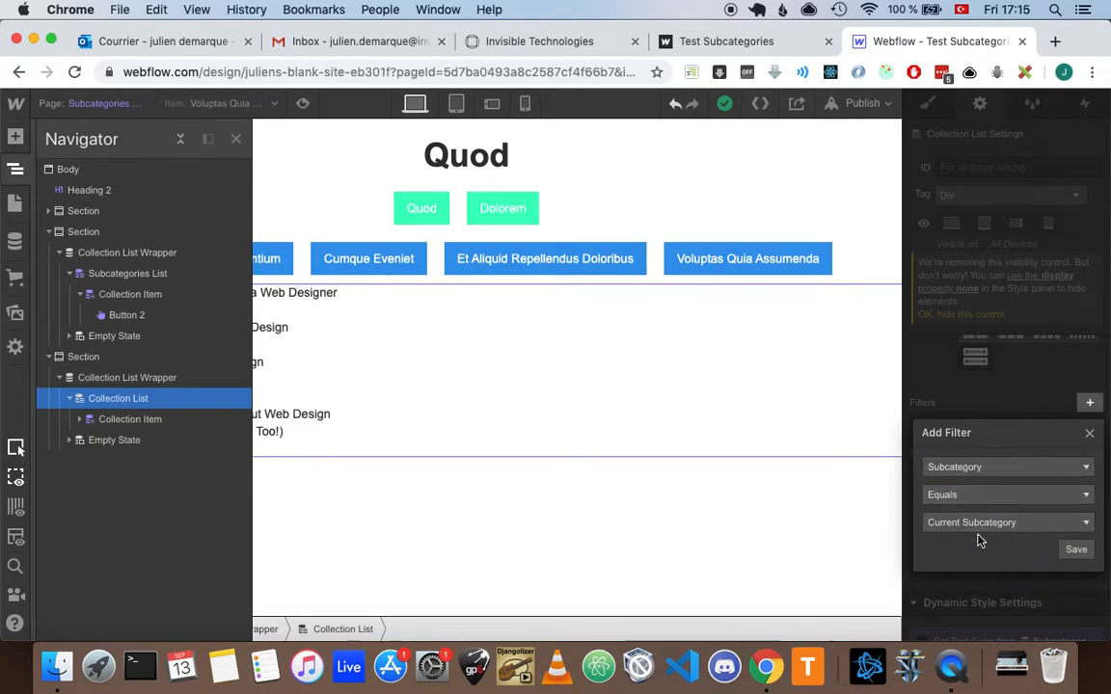
left_click(1073, 549)
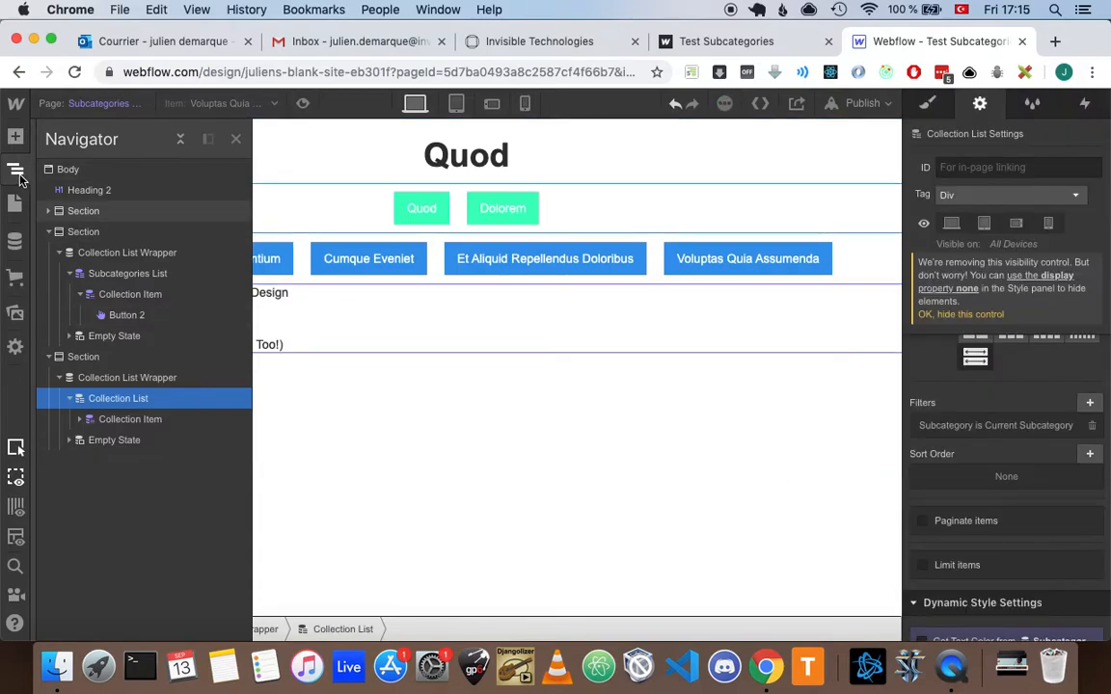
left_click(16, 169)
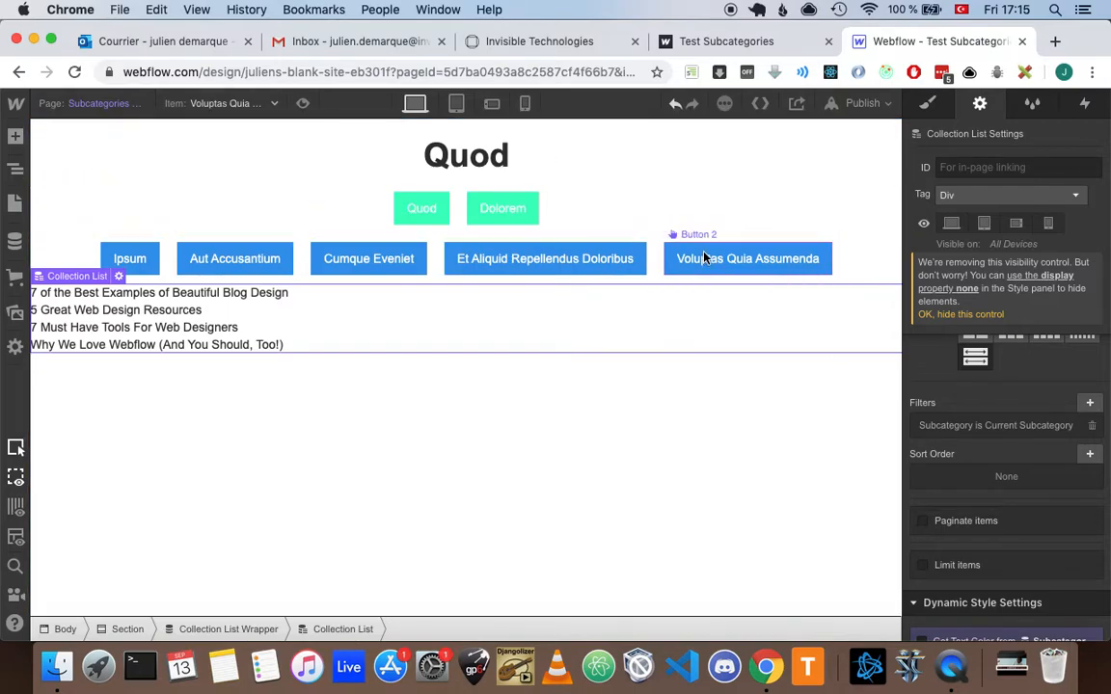
Set the background color of the Button 2 class's Current state to the darker blue #0560af.
left_click(793, 258)
left_click(927, 106)
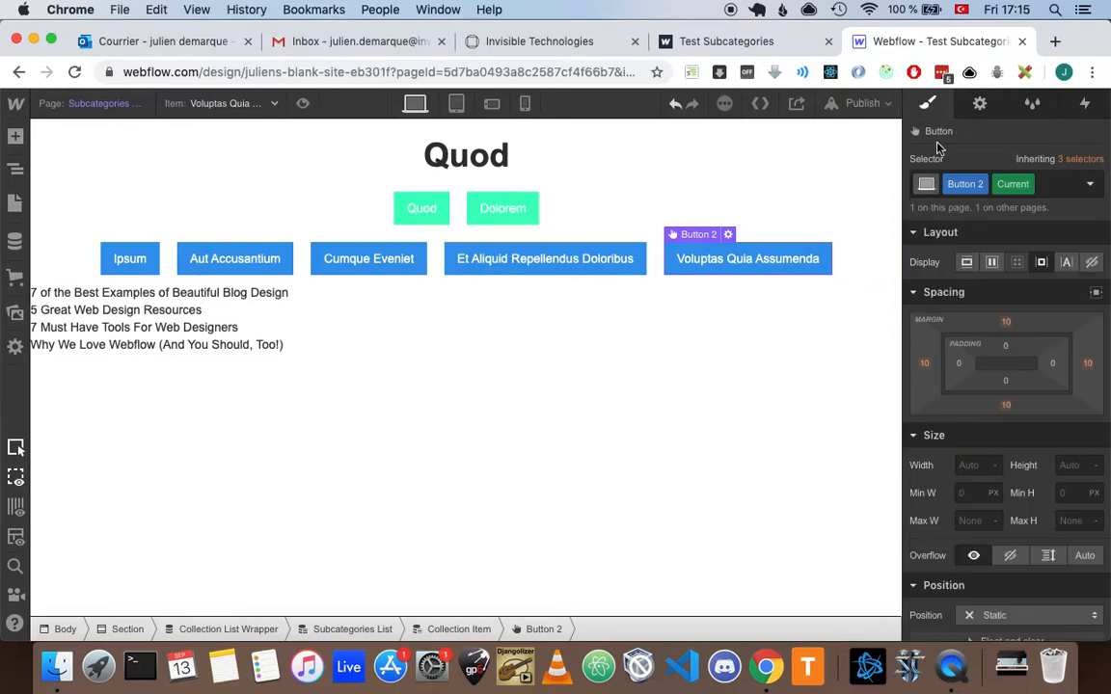
scroll(934, 398, "down", 5)
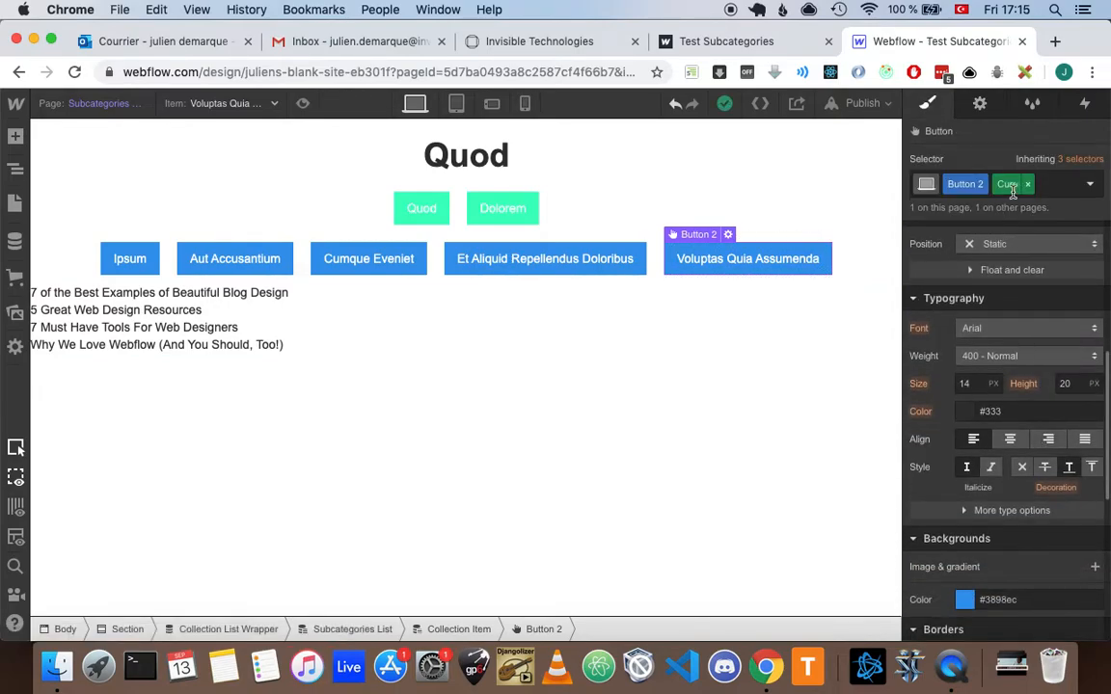
scroll(1031, 482, "down", 3)
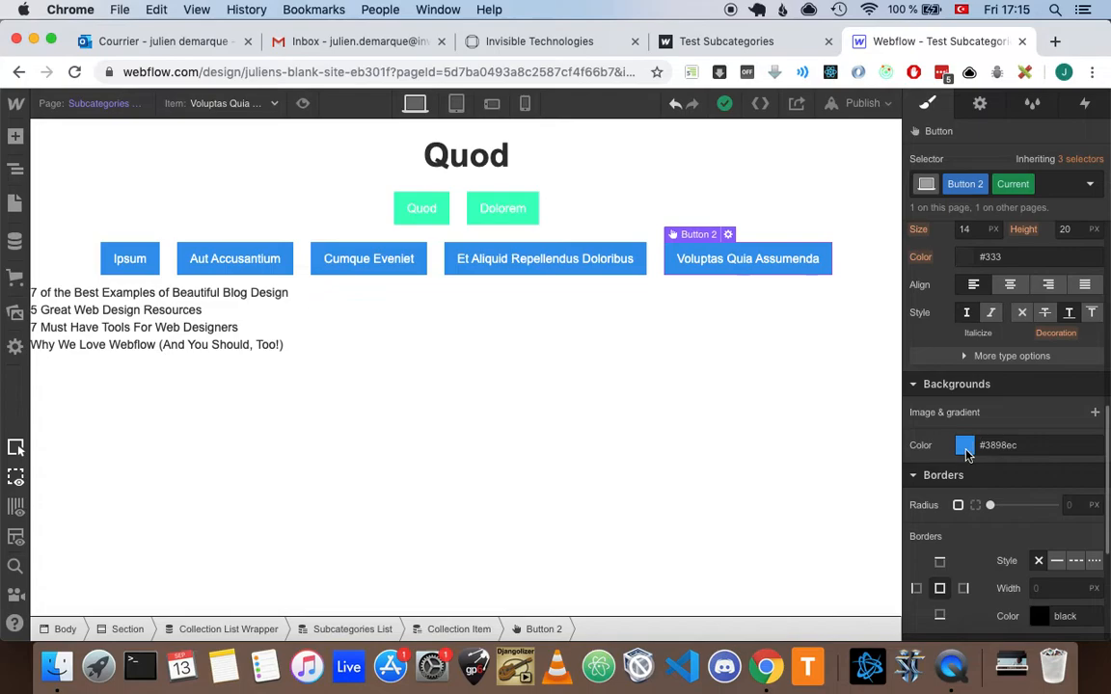
left_click(964, 446)
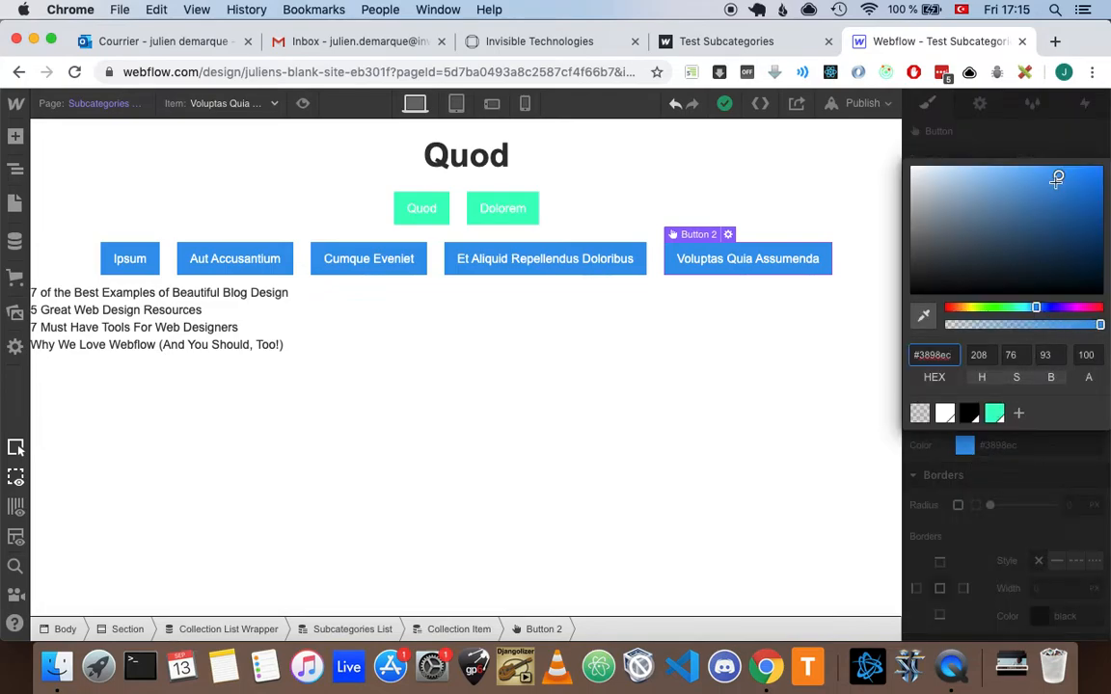
left_click_drag(1057, 176, 1099, 207)
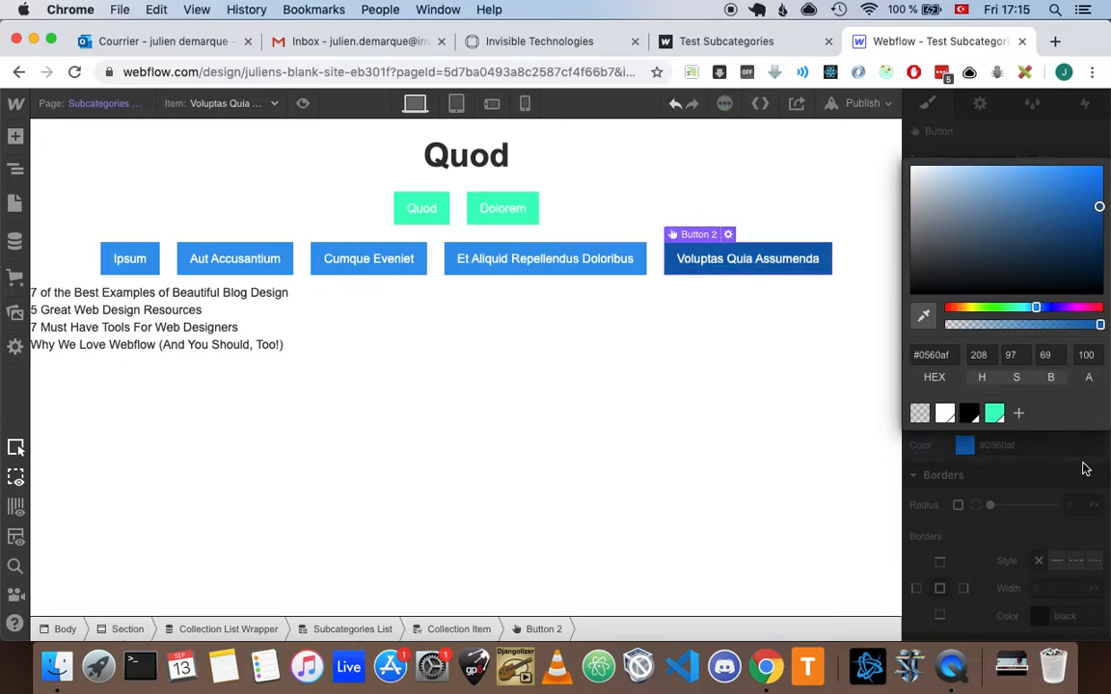
left_click(1084, 469)
Preview the Subcategories template page, publish the site to its webflow.io subdomain and open the published page.
left_click(303, 104)
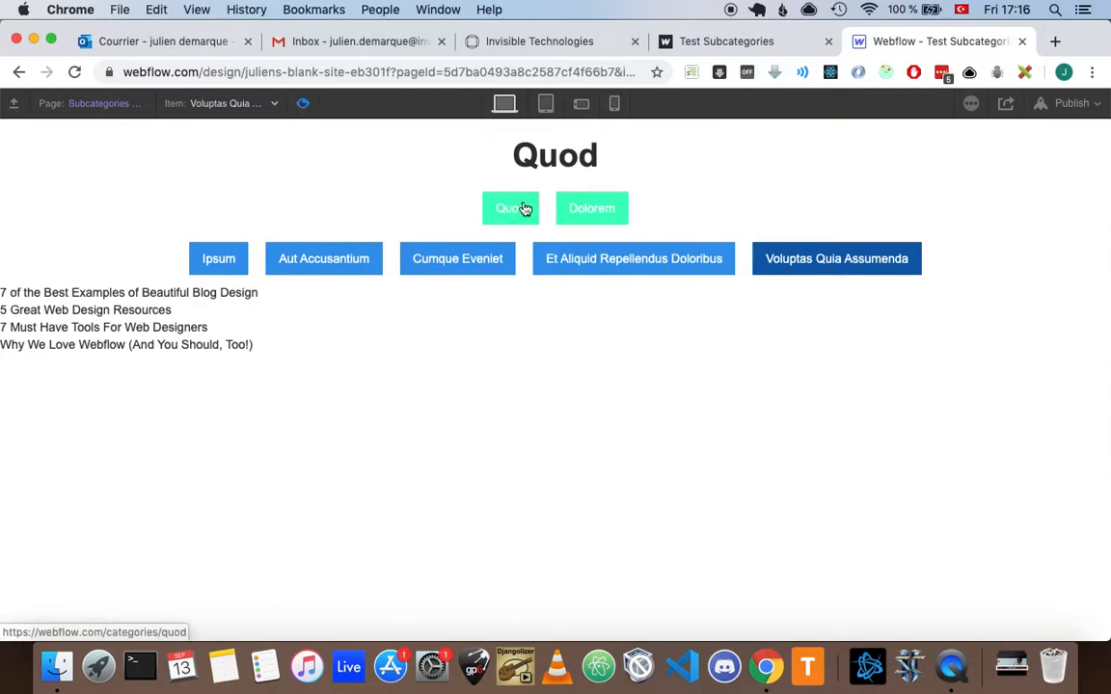
left_click(1089, 104)
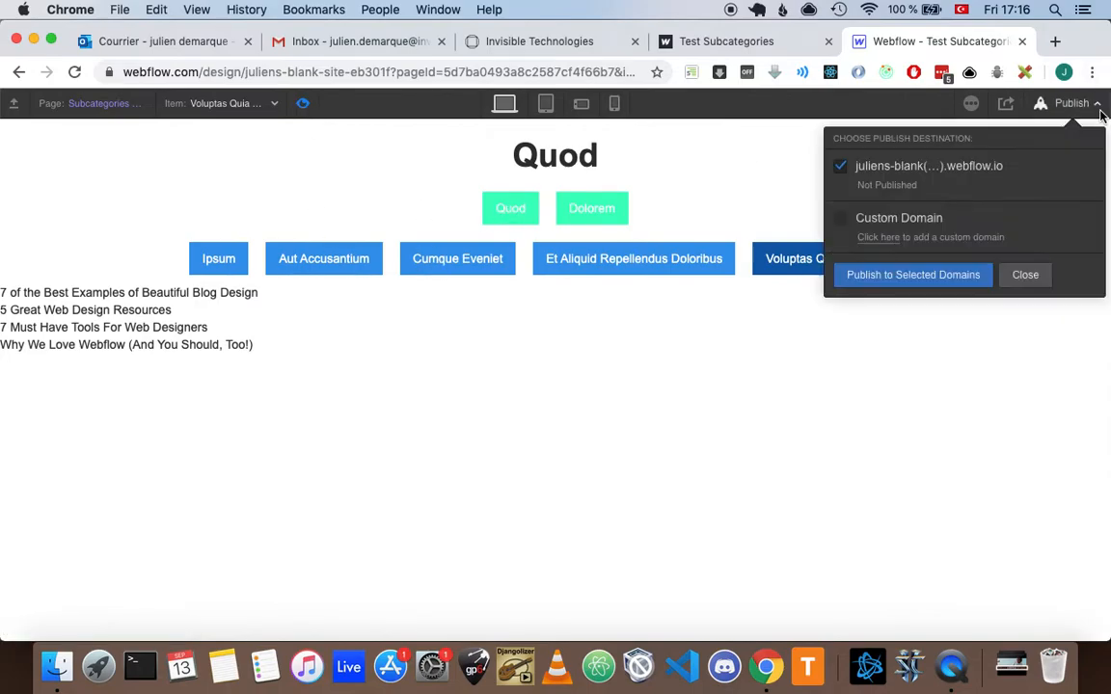
left_click(930, 283)
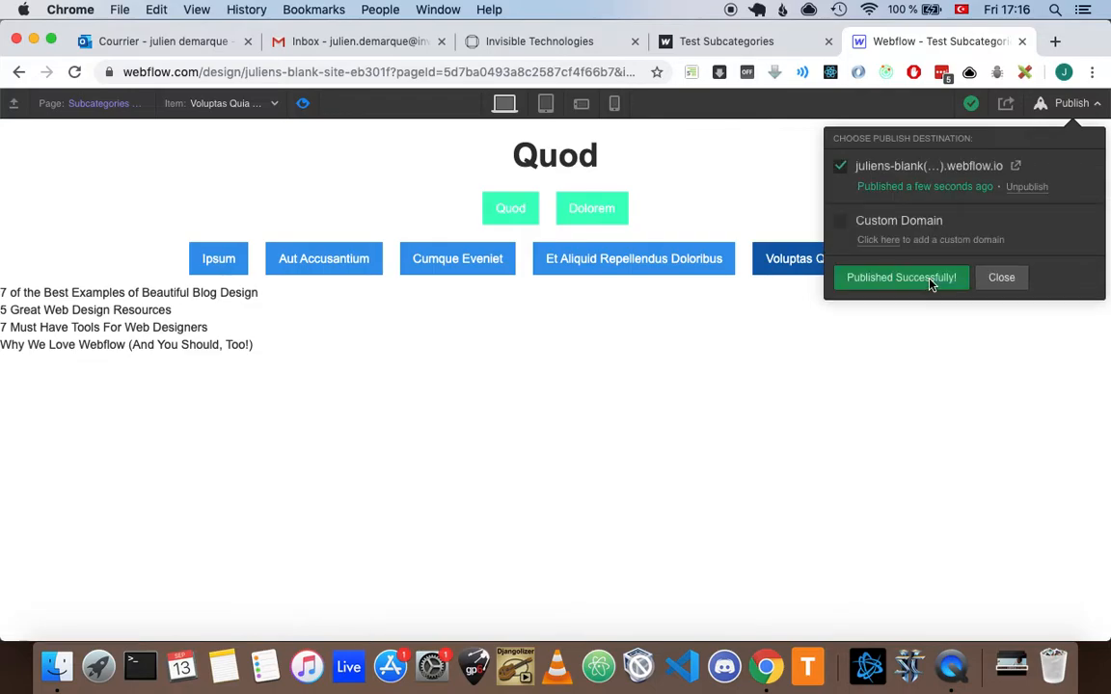
left_click(1018, 168)
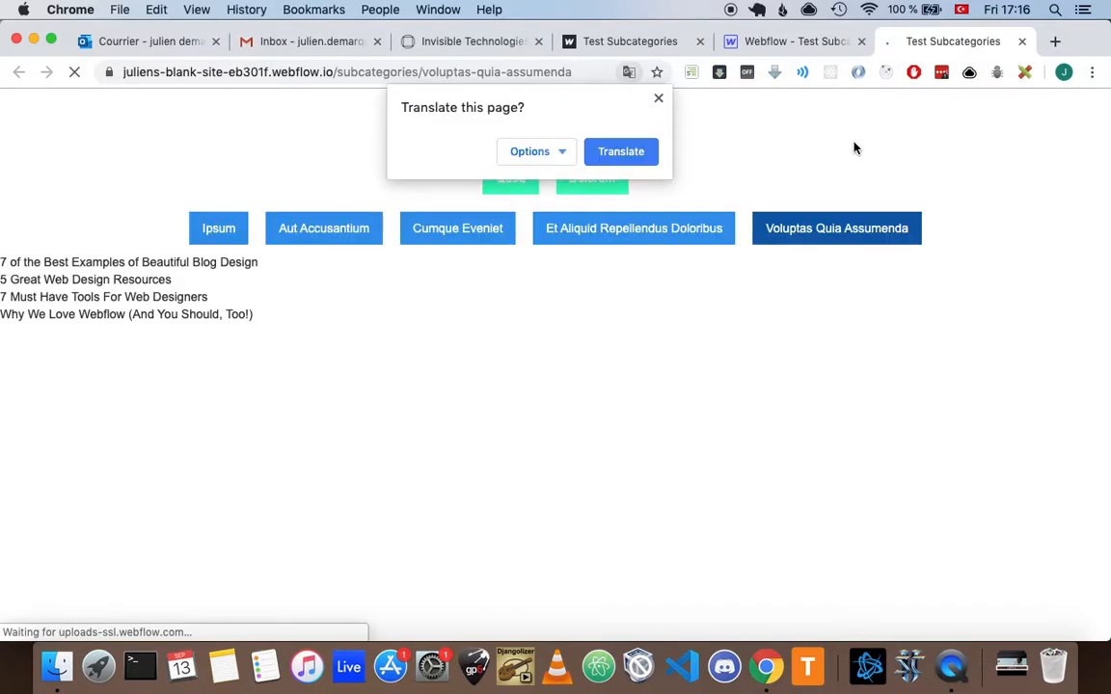
Test the published site's navigation by opening the Quod category and its Cumque Eveniet subcategory.
left_click(658, 101)
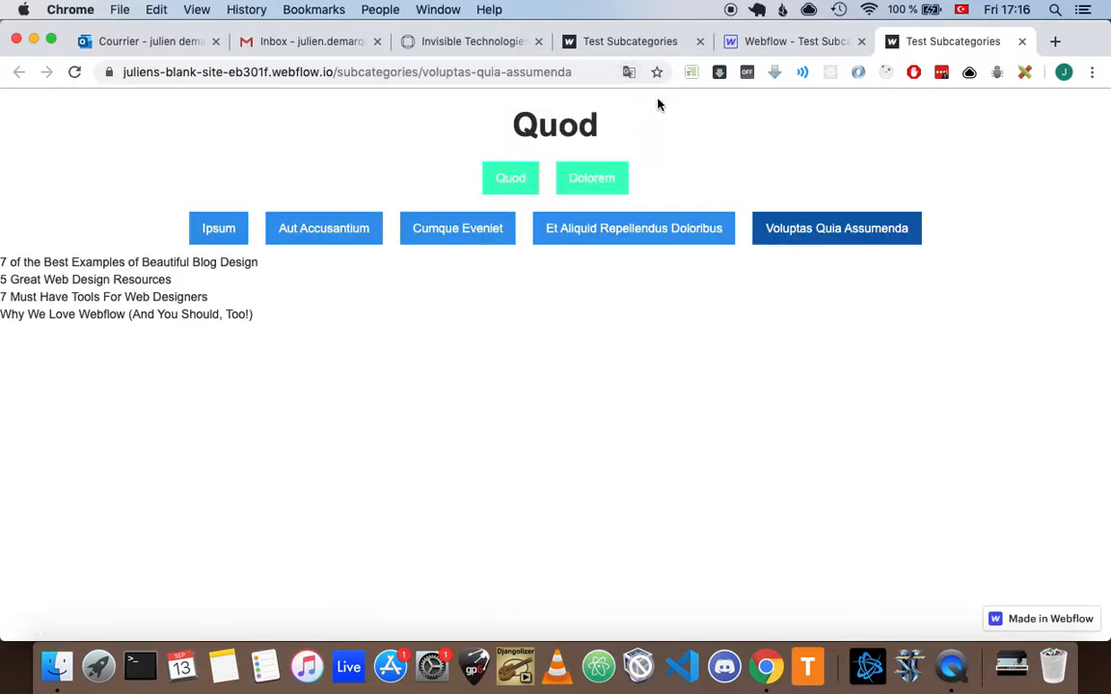
left_click(525, 185)
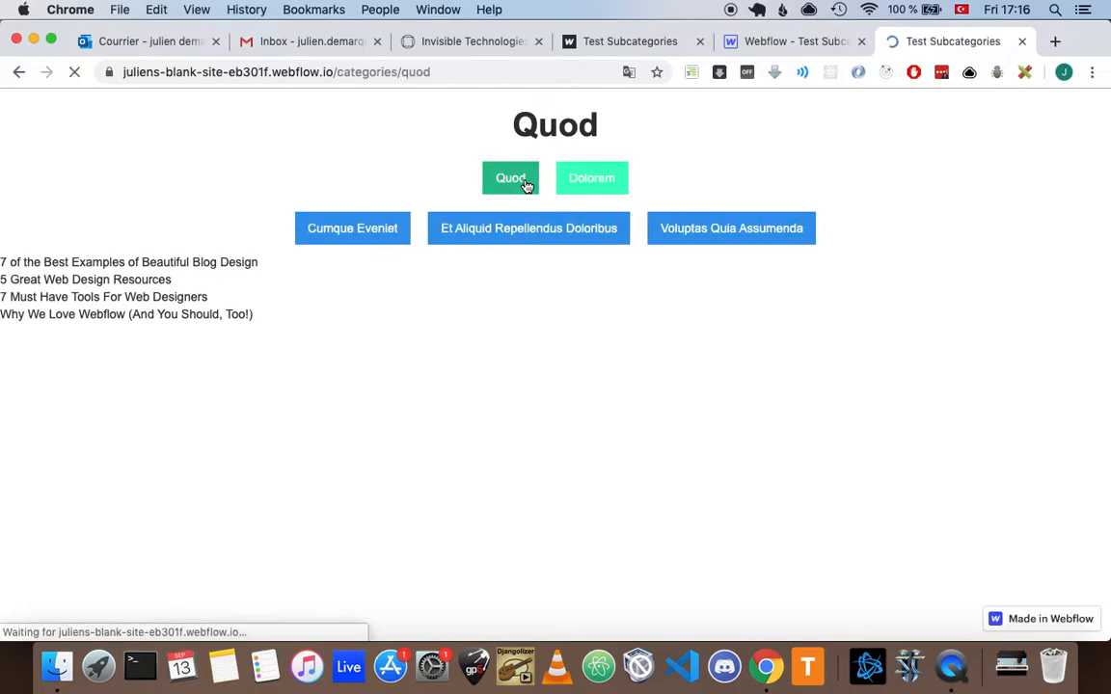
left_click(395, 234)
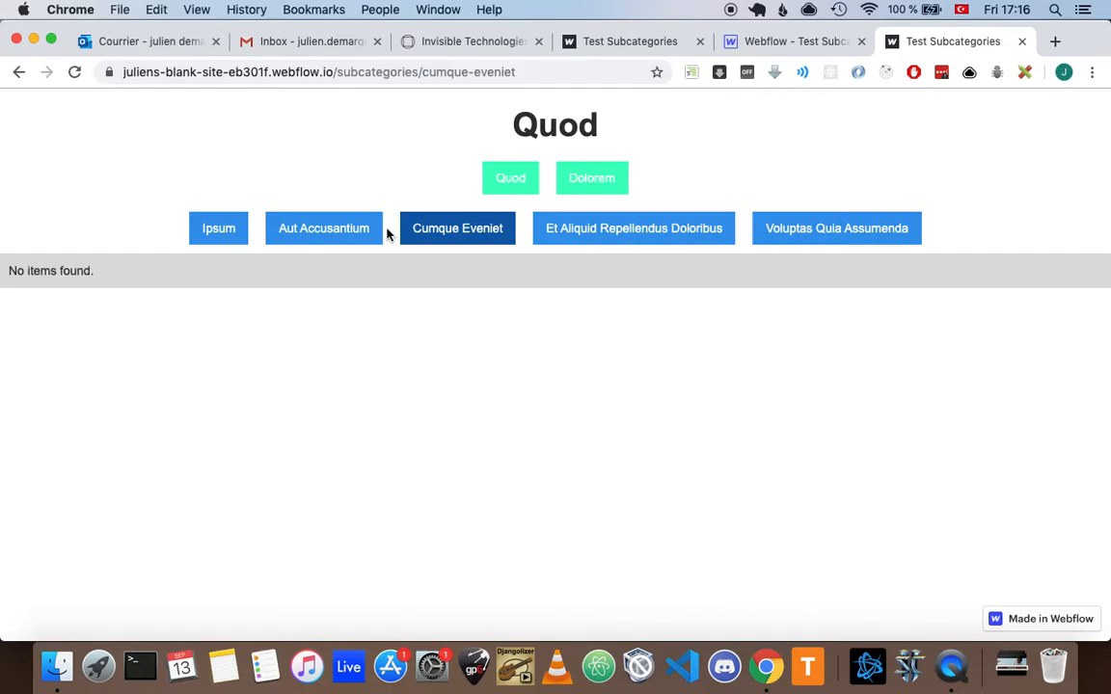
left_click(509, 178)
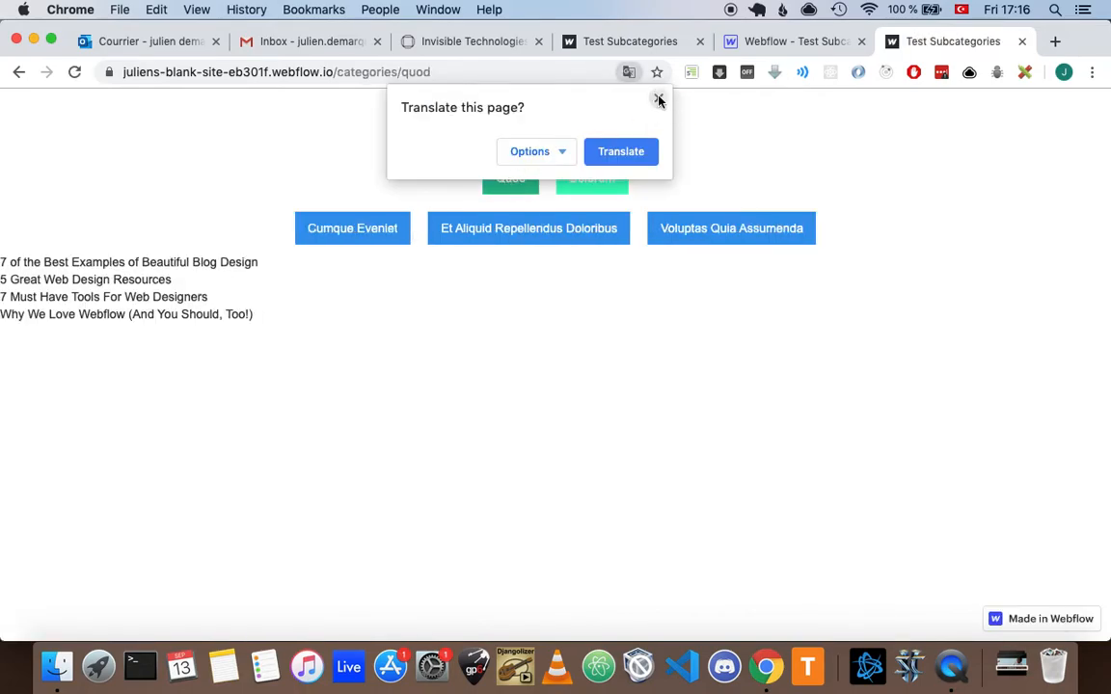
left_click(659, 100)
left_click(400, 240)
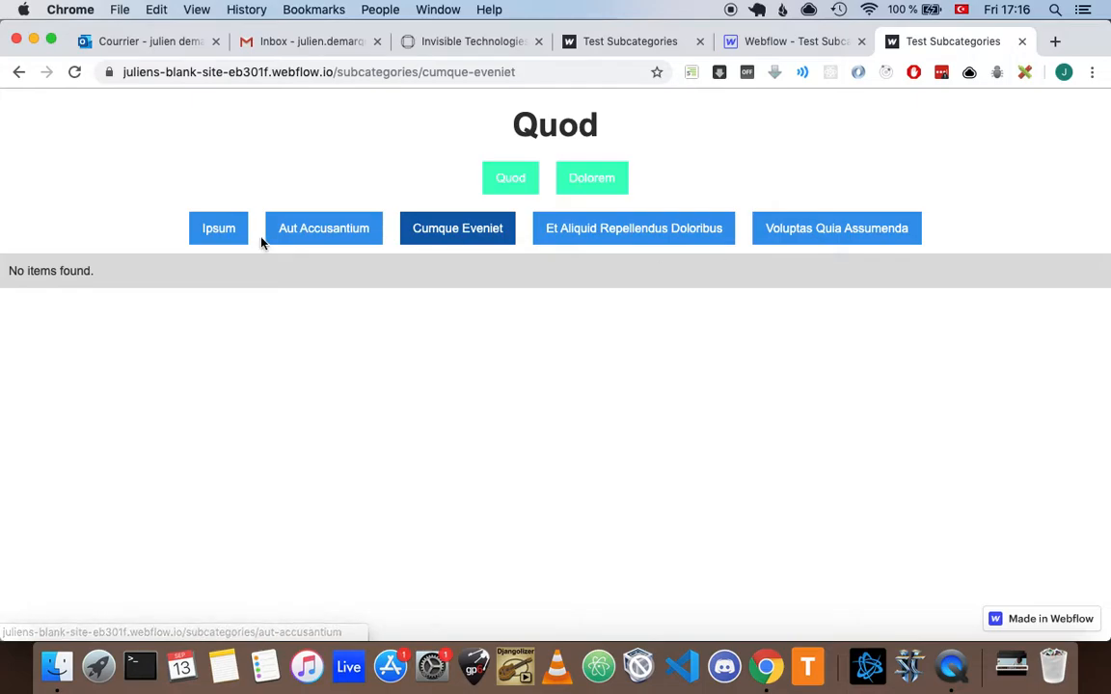
Back in the Designer, filter the Subcategories List so that Category Belong equals Category Belong of Current Subcategory.
left_click(781, 44)
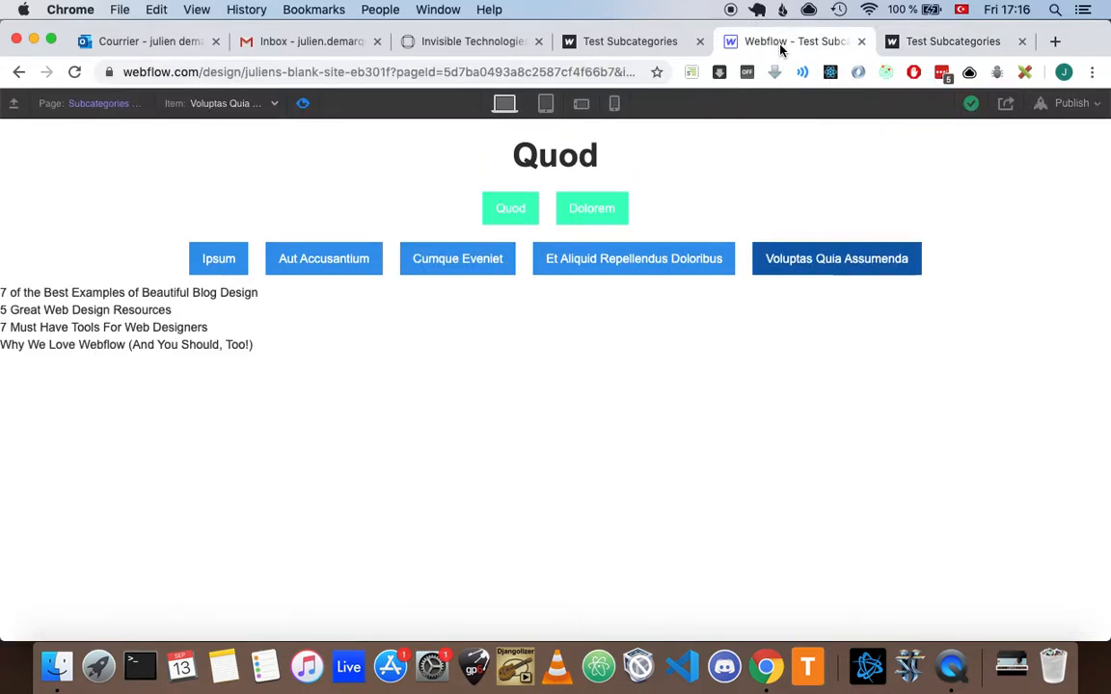
left_click(303, 103)
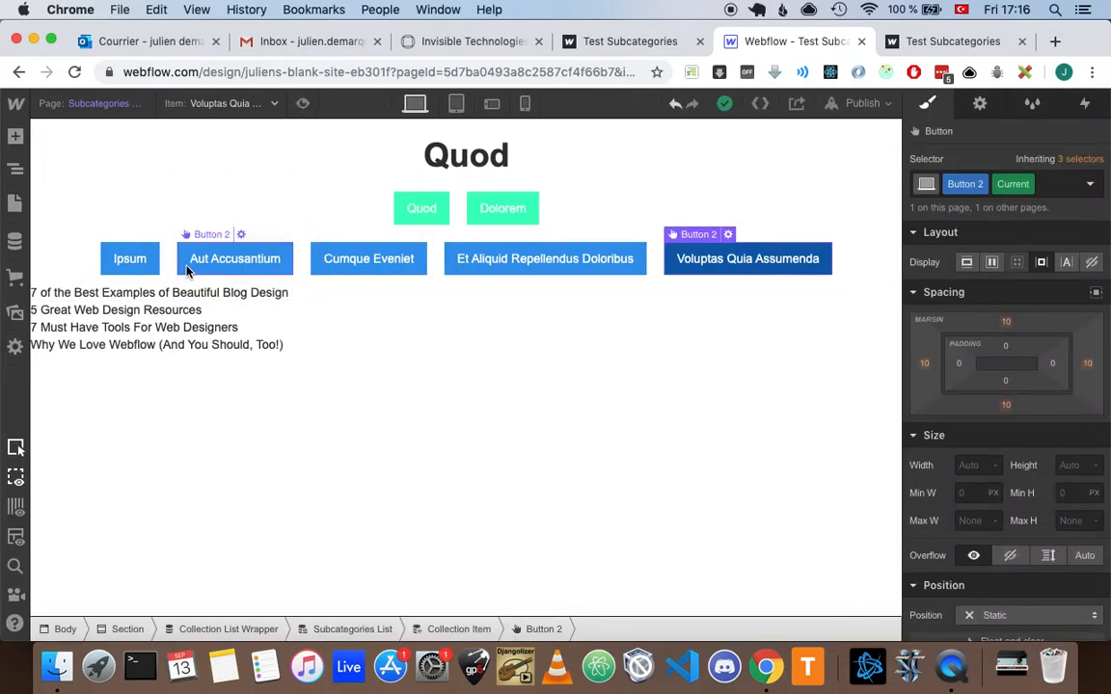
left_click(79, 265)
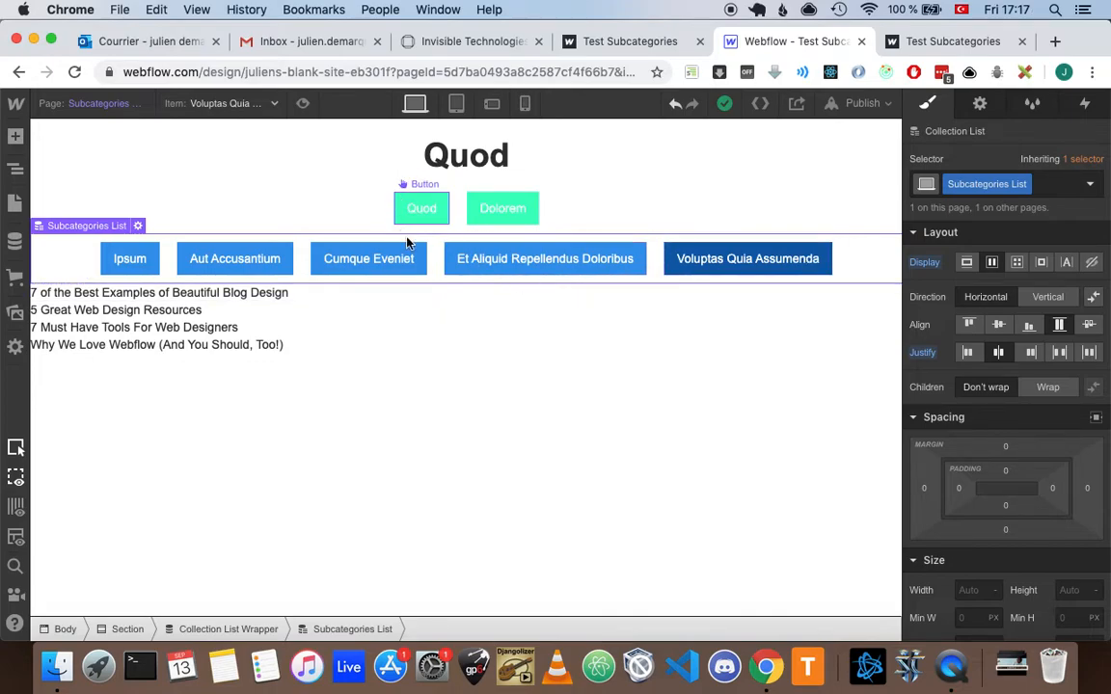
left_click(980, 105)
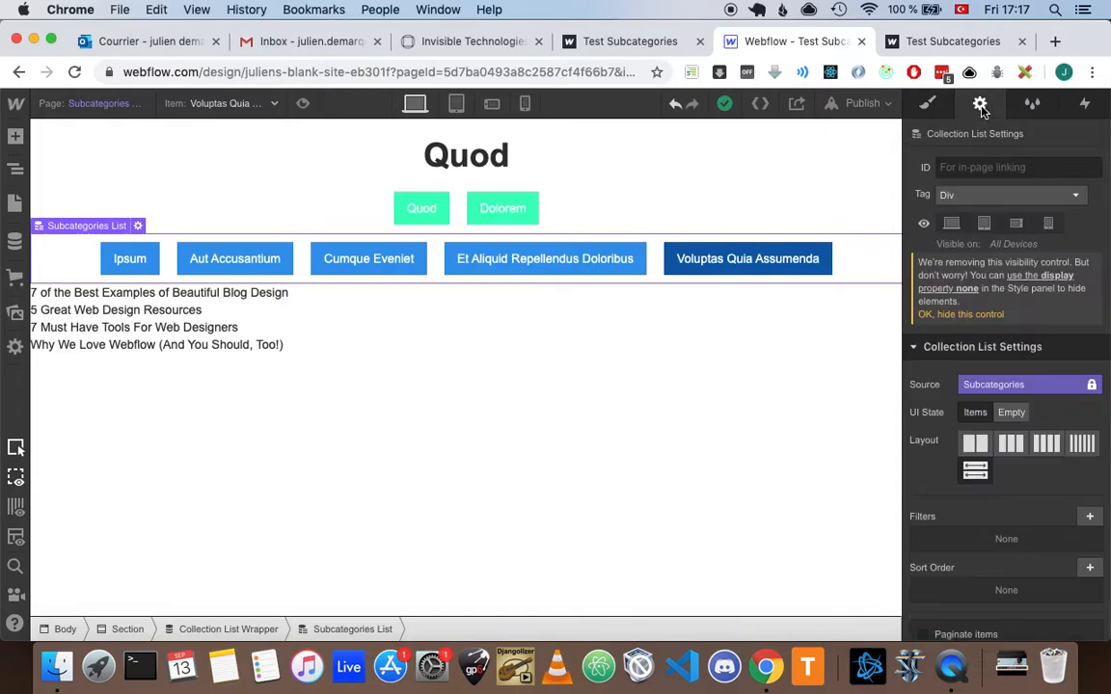
scroll(1058, 443, "down", 5)
scroll(1064, 448, "up", 2)
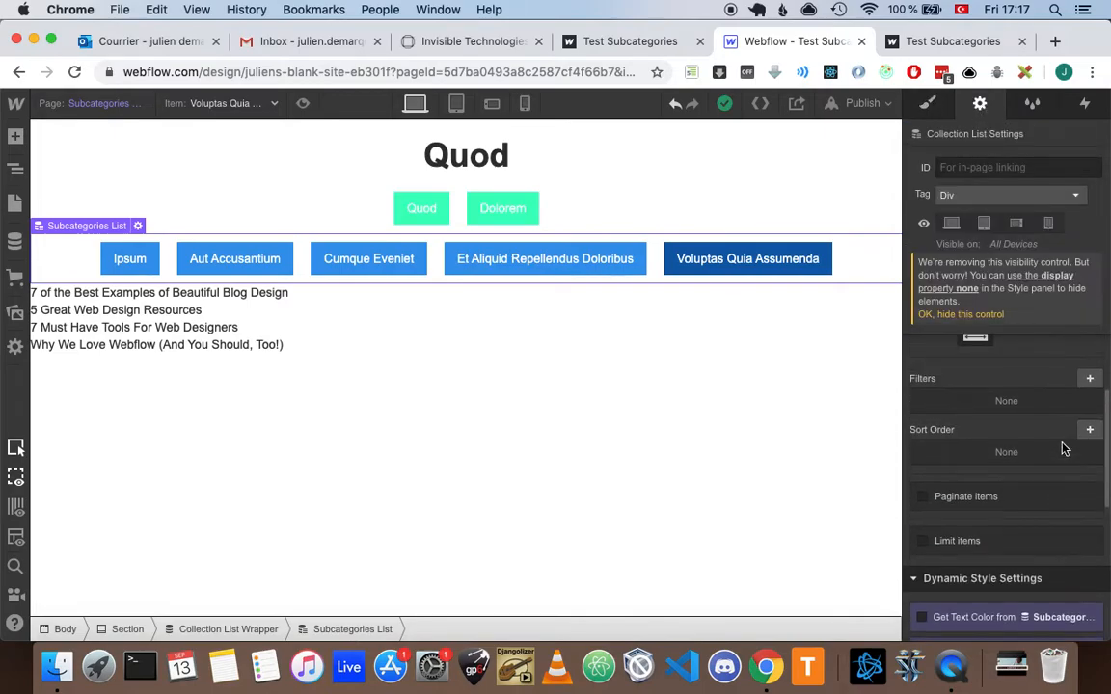
left_click(1088, 379)
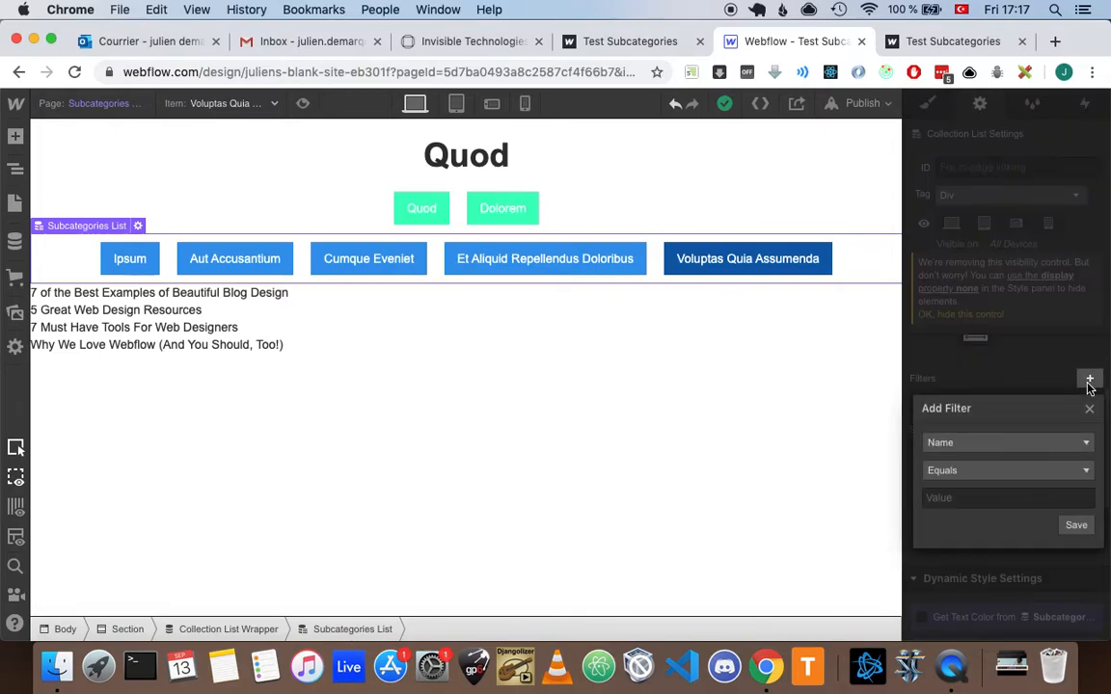
left_click(1033, 444)
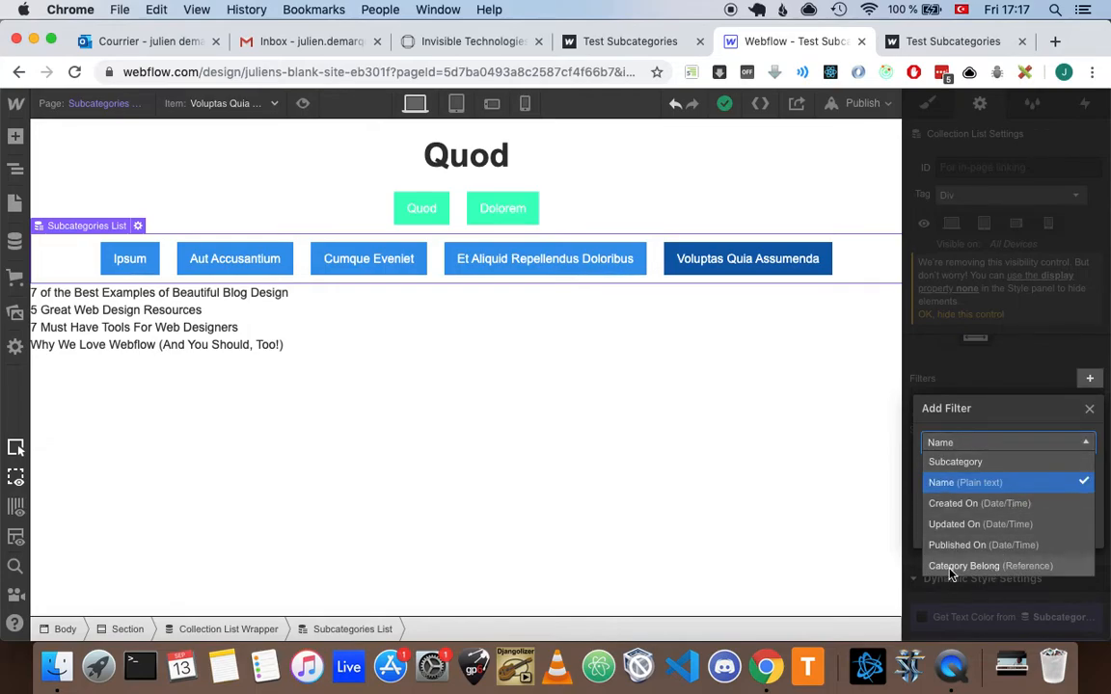
left_click(1009, 567)
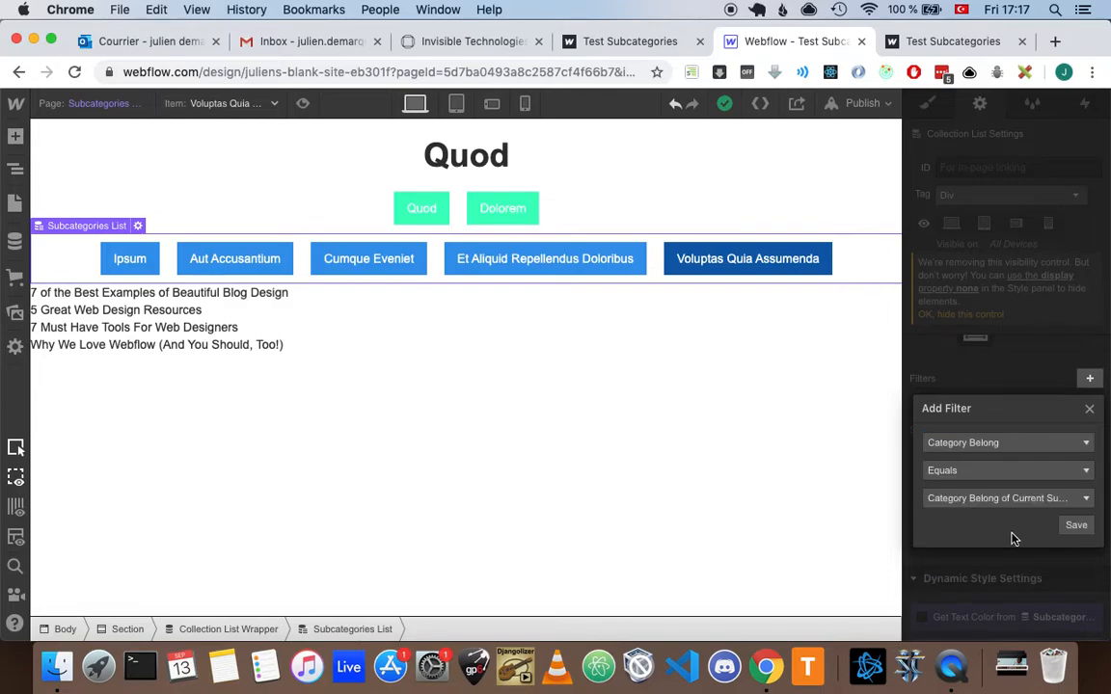
left_click(1068, 527)
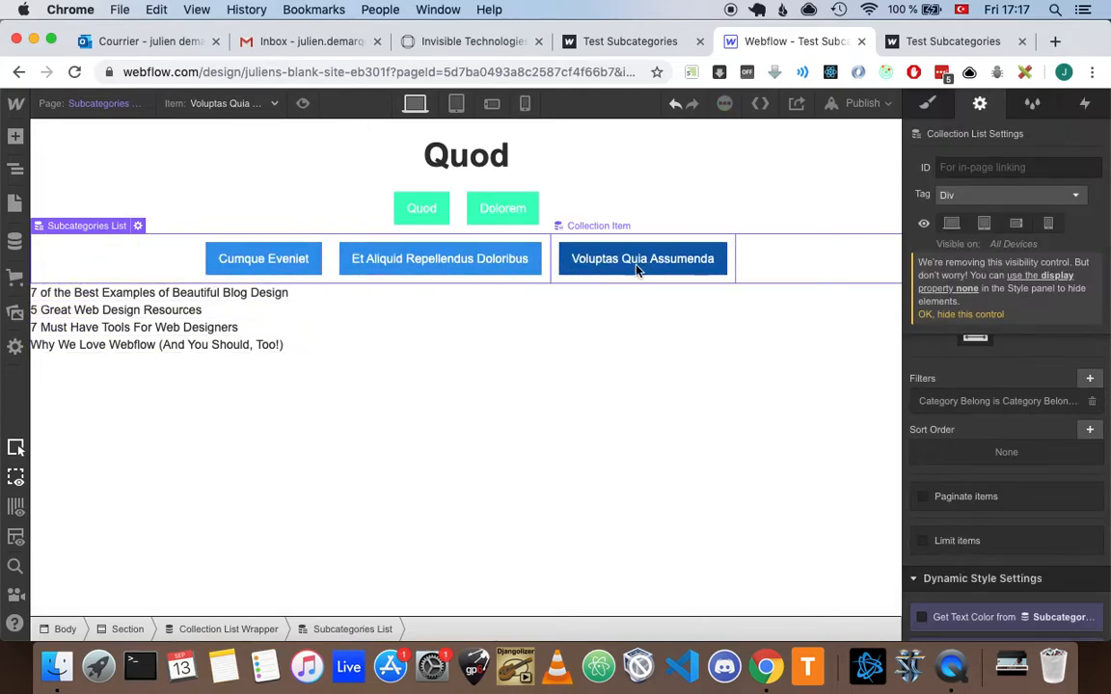
Republish the site to the selected domain and reload the live Cumque Eveniet subcategory page.
left_click(886, 113)
left_click(696, 278)
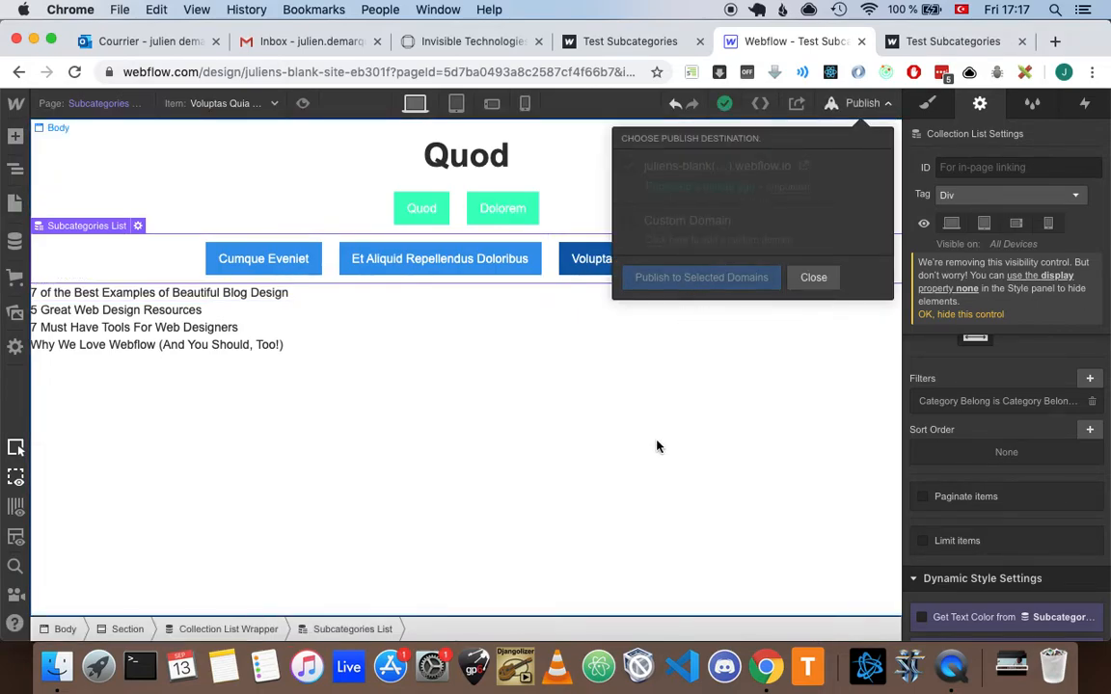
left_click(940, 42)
left_click(545, 71)
key("Return")
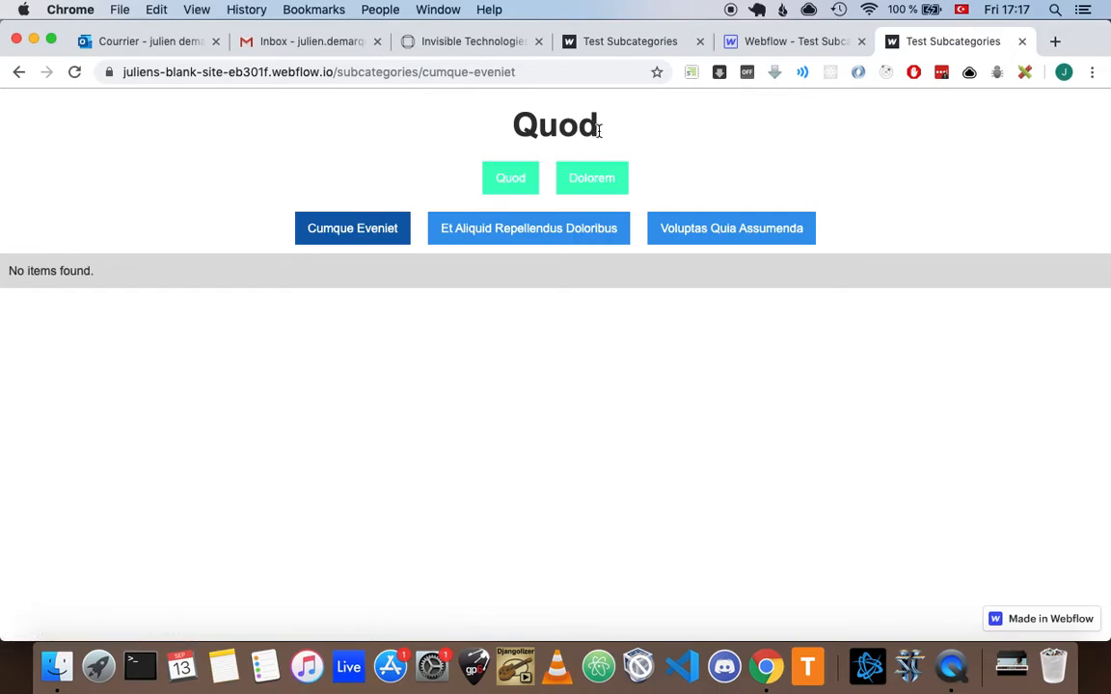
Open the live Quod category and check its Cumque Eveniet, Et Aliquid Repellendus Doloribus and Voltuptas Quia Assumenda subcategory pages, dismissing the translation prompts.
left_click(508, 178)
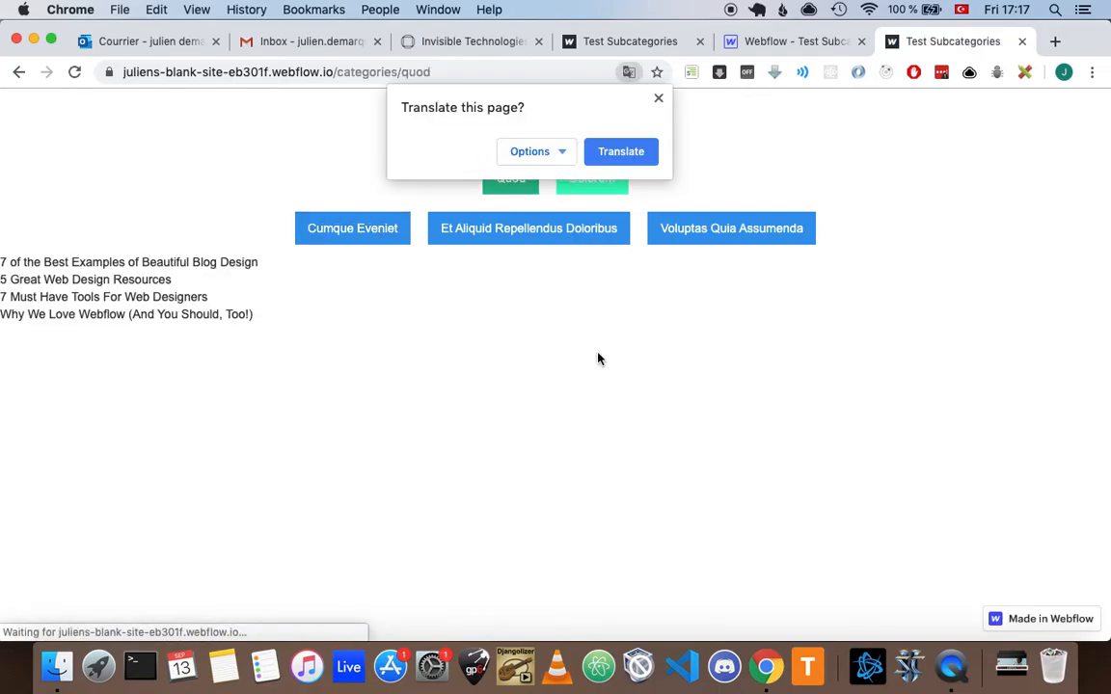
left_click(657, 99)
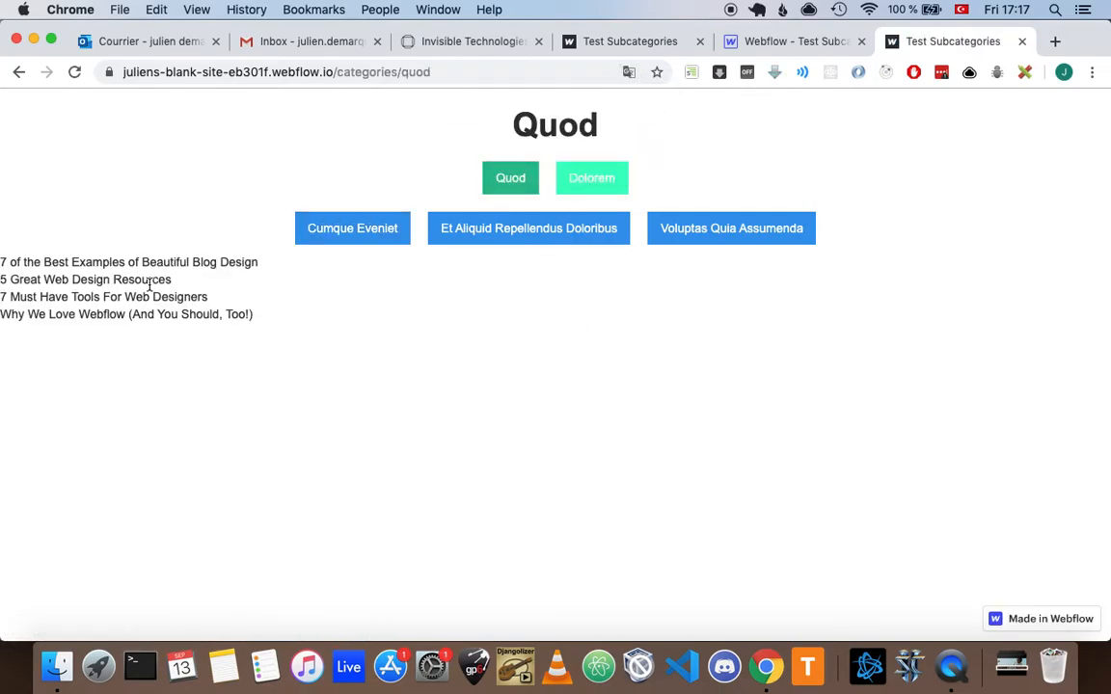
left_click(353, 228)
left_click(461, 231)
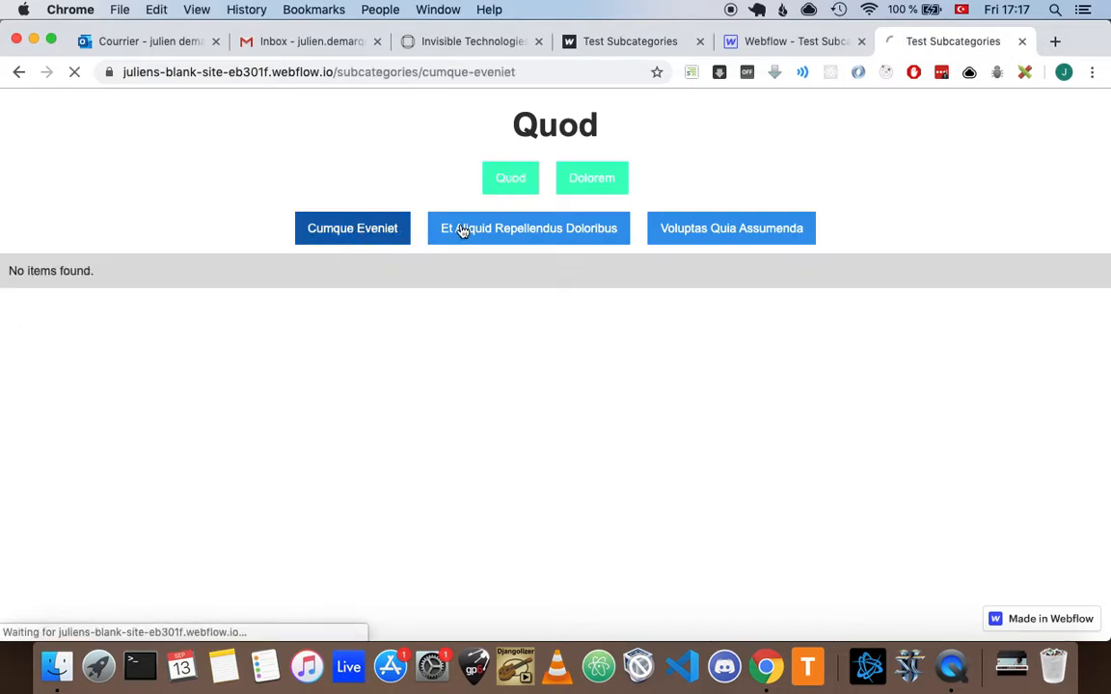
left_click(692, 236)
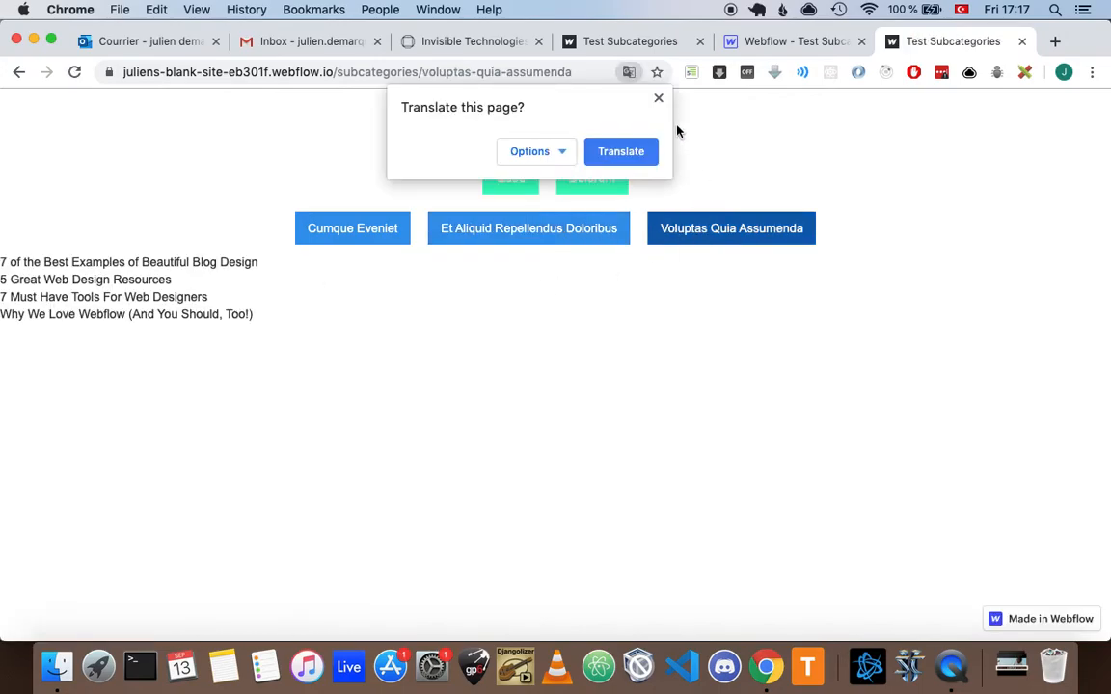
left_click(658, 103)
Check the live Dolorem category page and the blogpost lists of its Ipsum and Aut Accusantium subcategories.
left_click(600, 179)
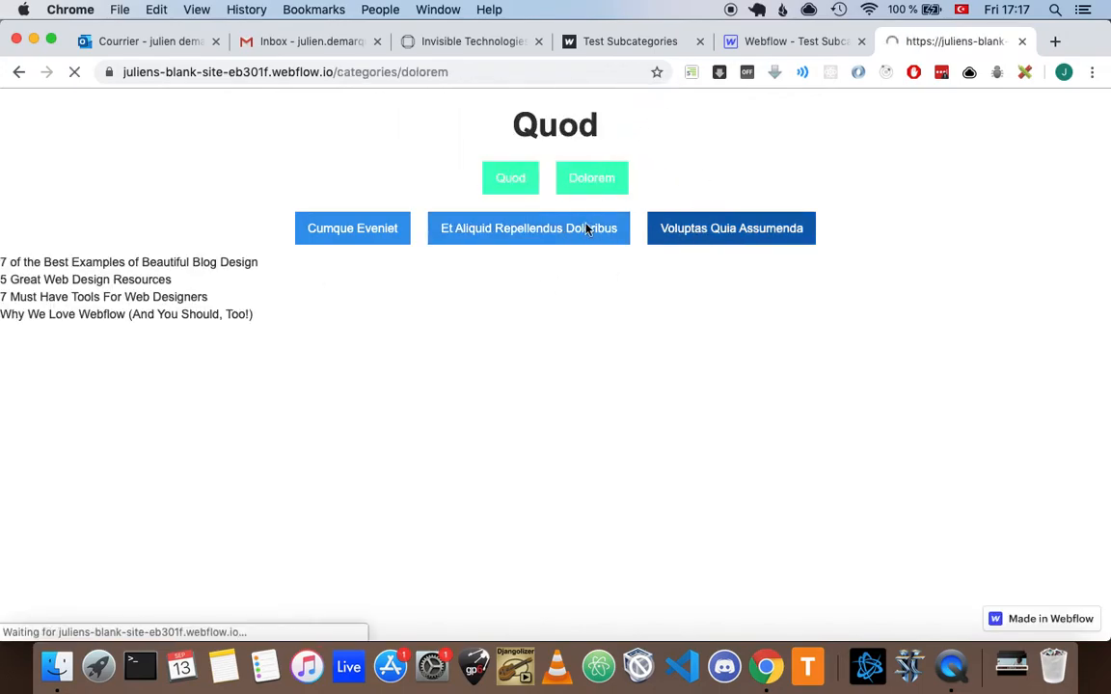
left_click(487, 234)
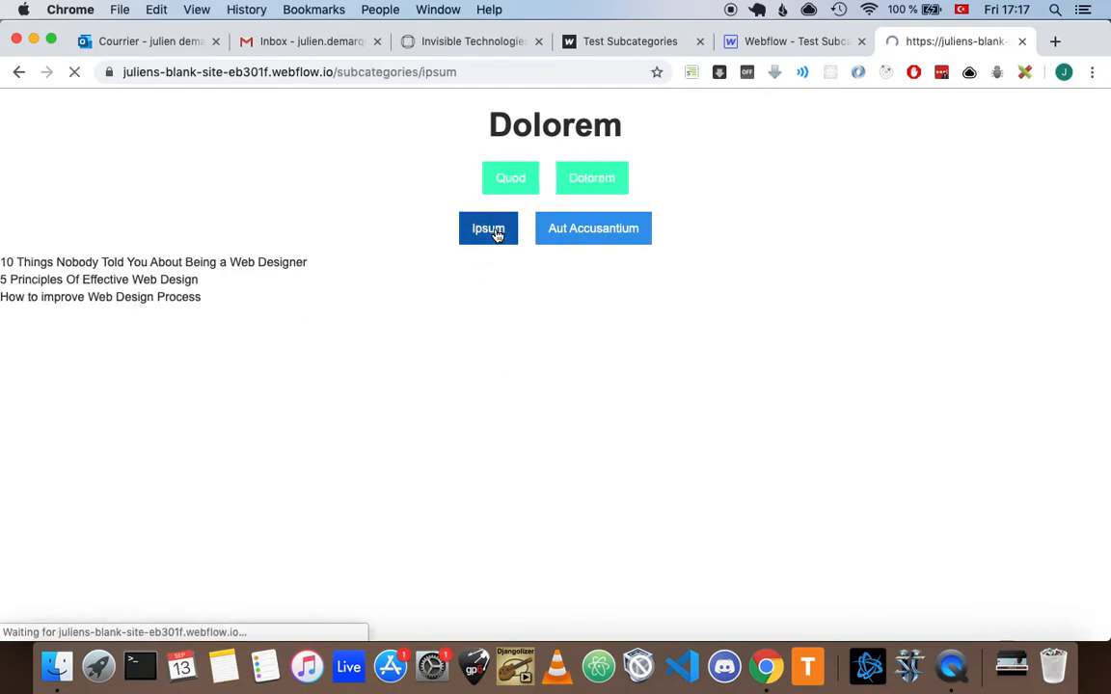
left_click(578, 229)
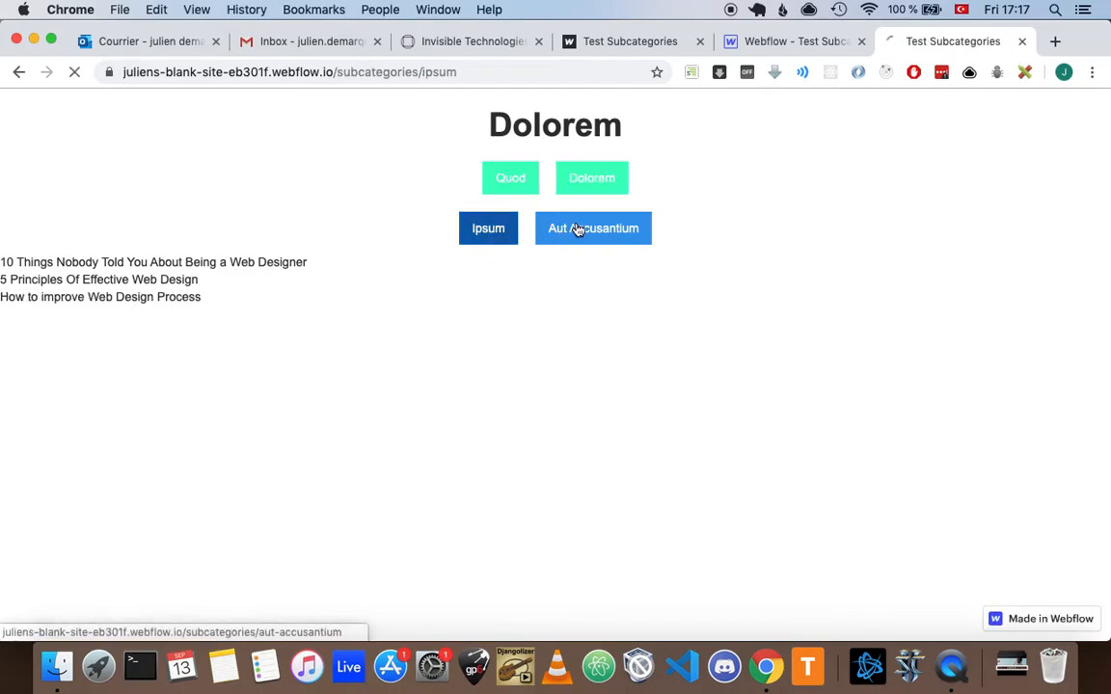
left_click(578, 177)
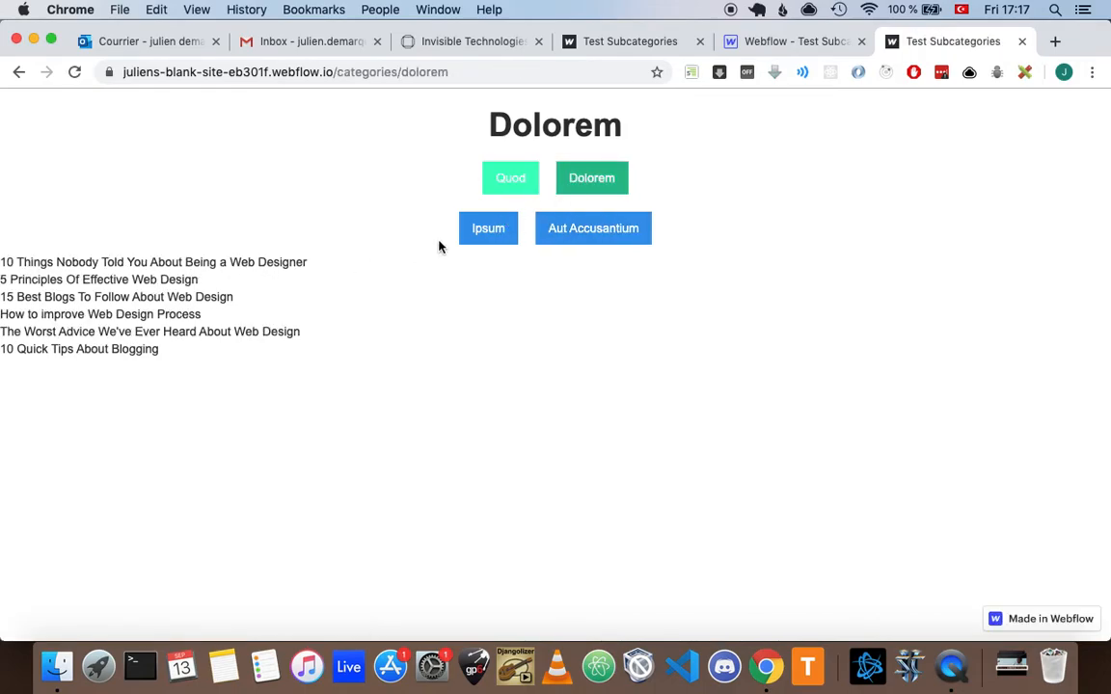
left_click(571, 238)
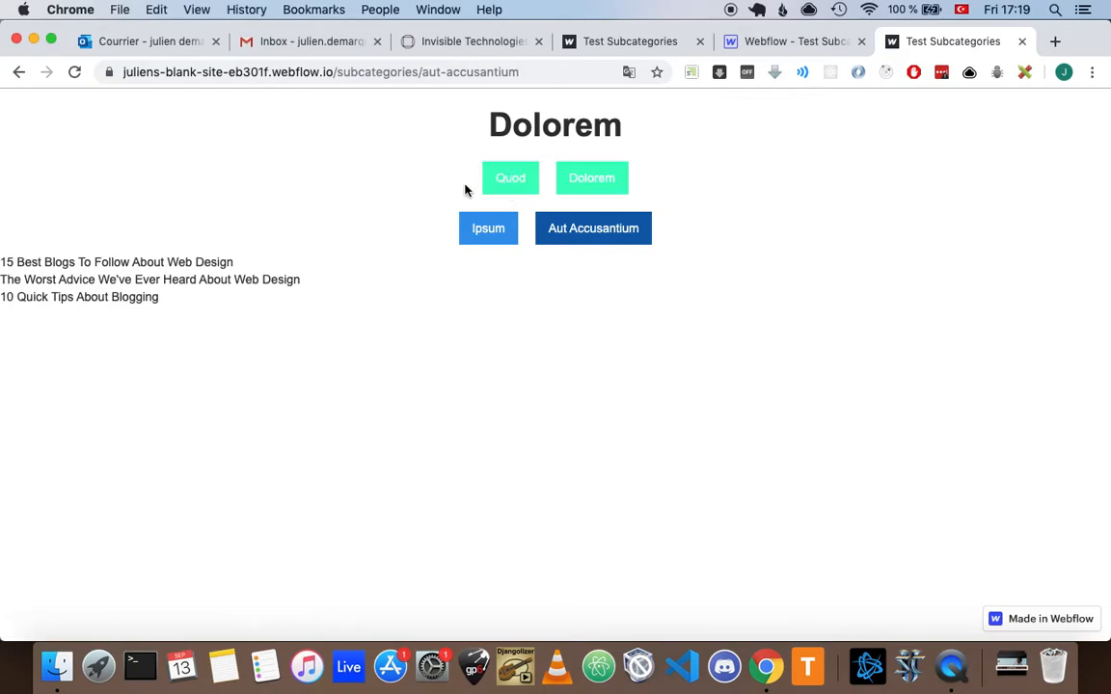
Return to the Quod category and go through its three subcategory pages again, ending on Voluptas Quia Assumenda.
left_click(511, 190)
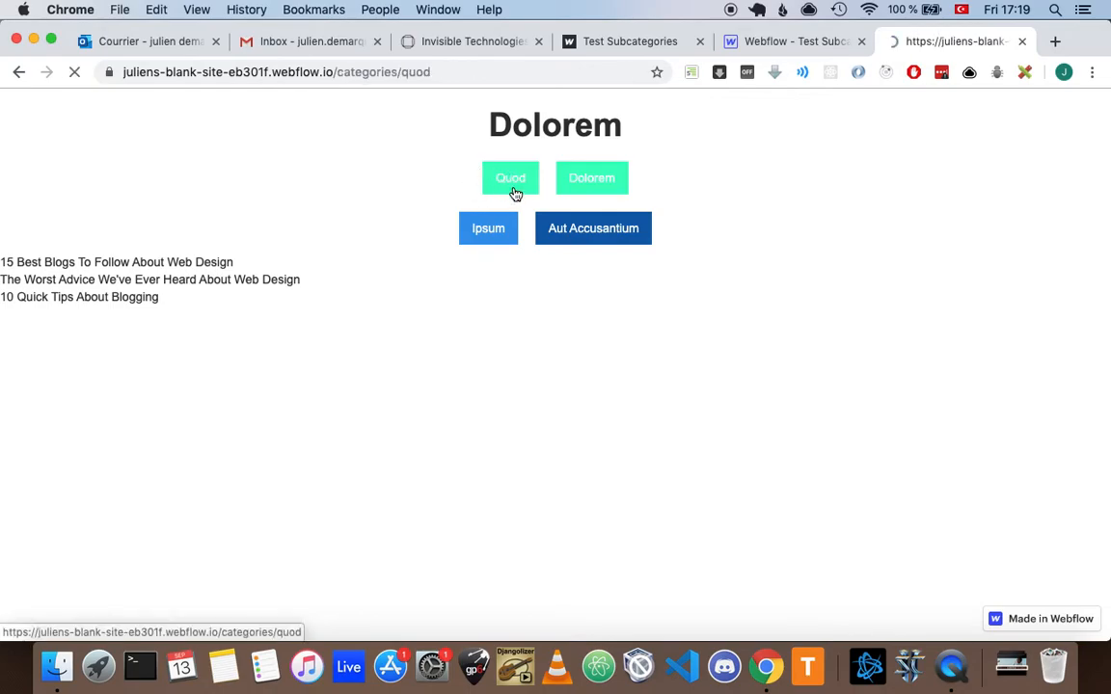
left_click(659, 99)
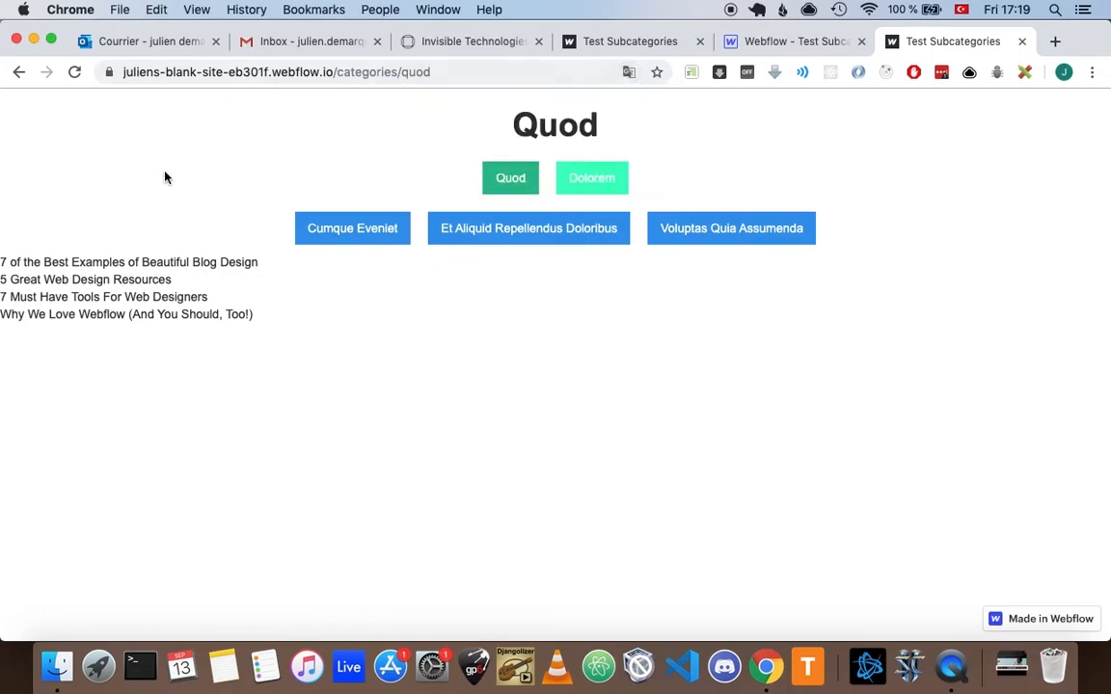
left_click(371, 235)
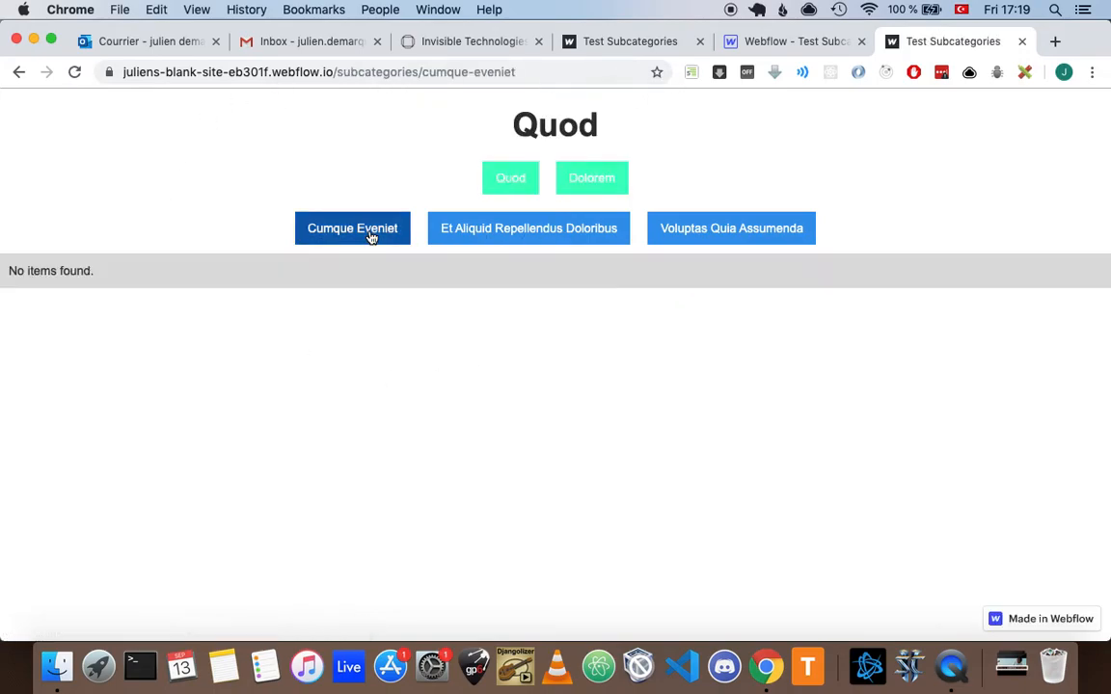
left_click(506, 230)
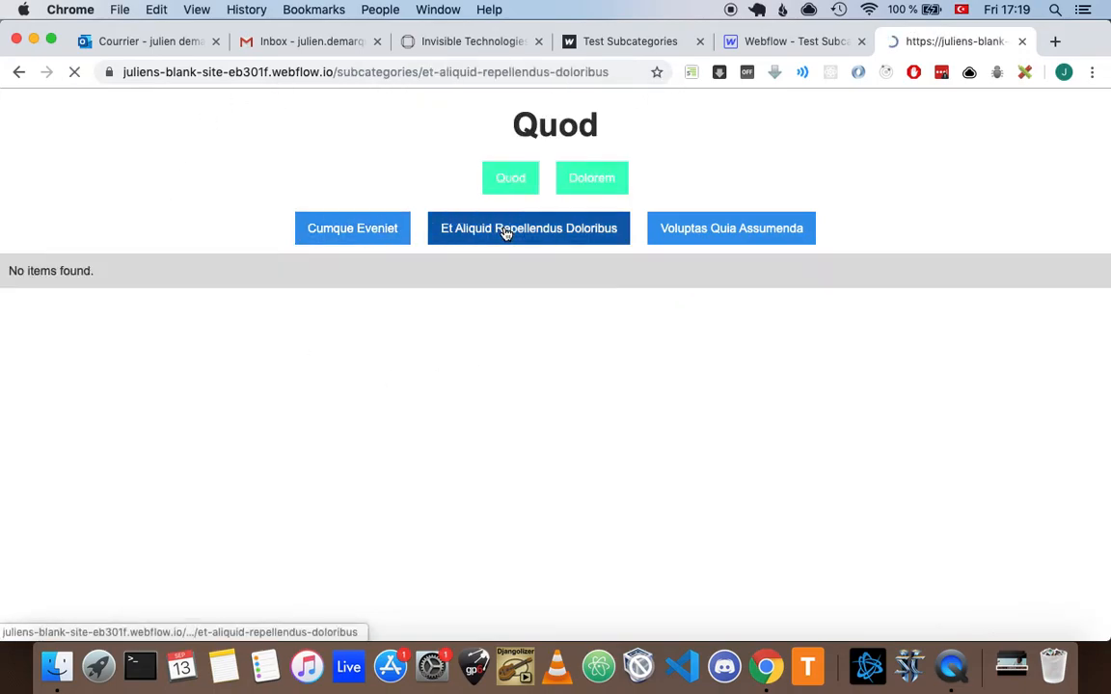
left_click(680, 219)
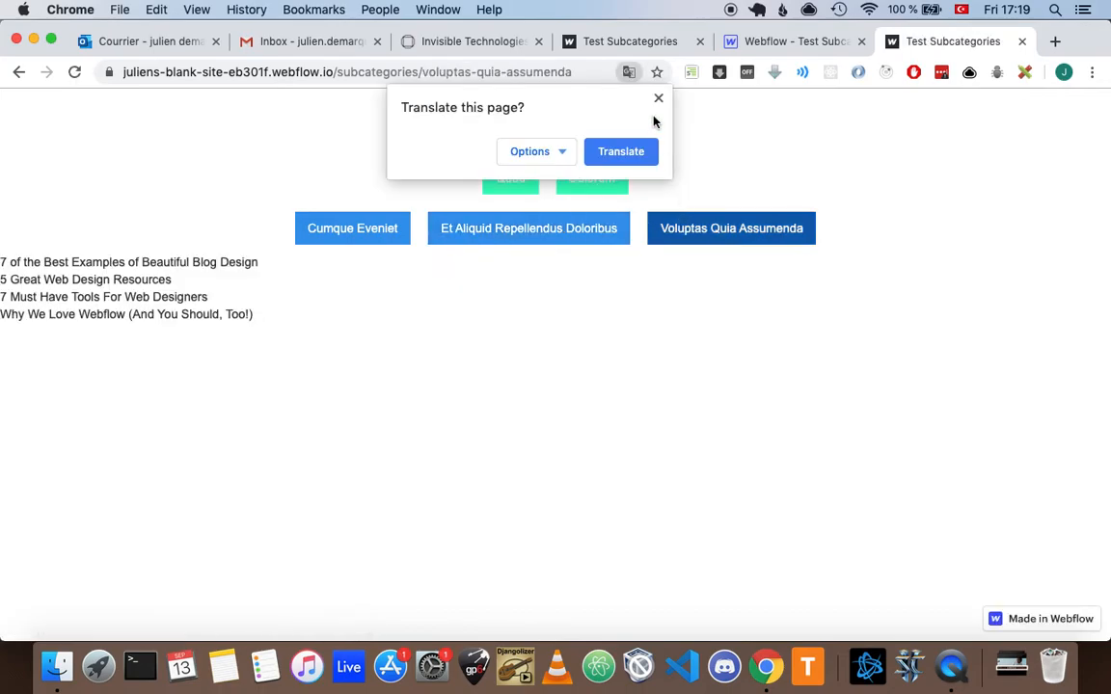
left_click(659, 100)
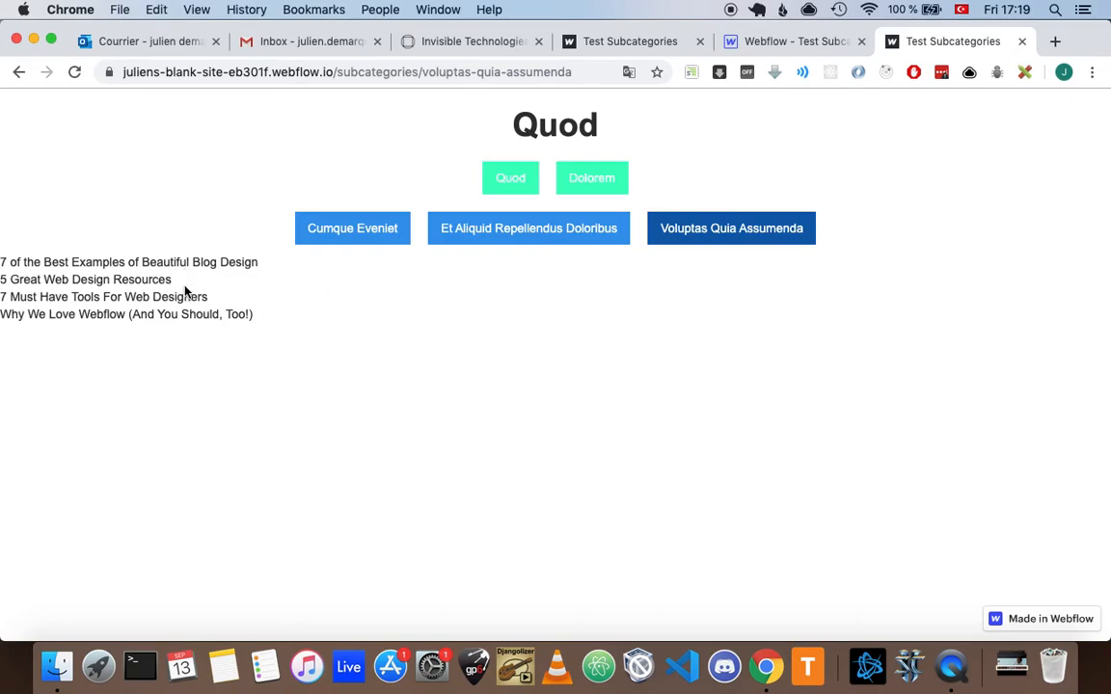
Reopen the Quod category page and load its URL with the query string "?sub=" appended.
left_click(494, 180)
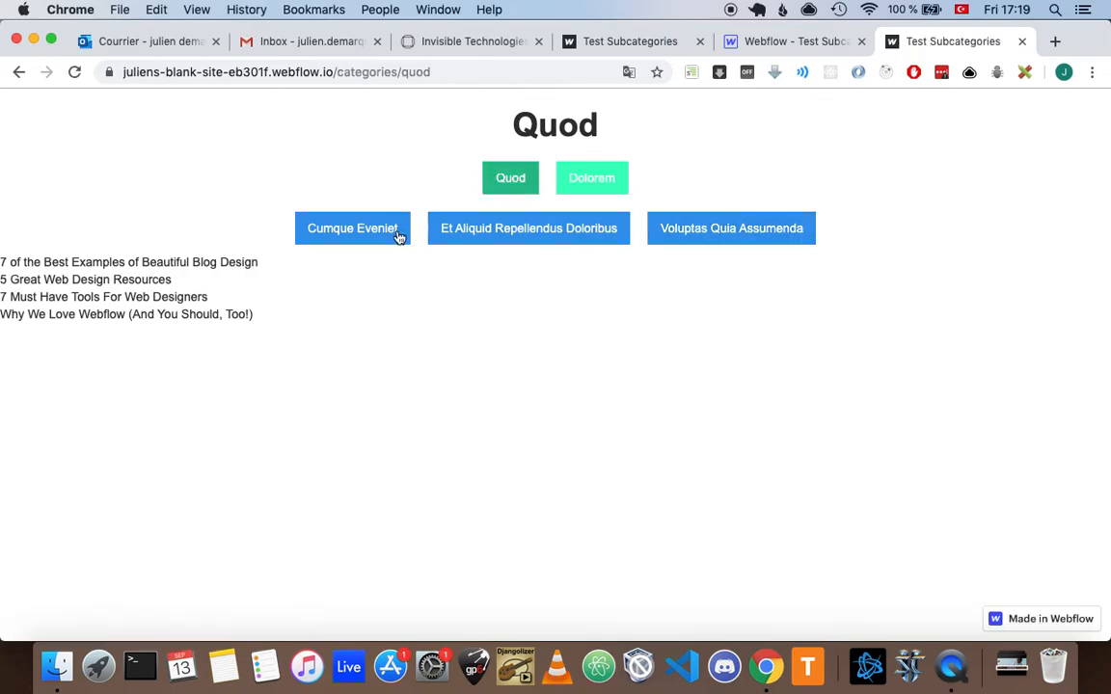
left_click(435, 75)
key("Right")
type("?")
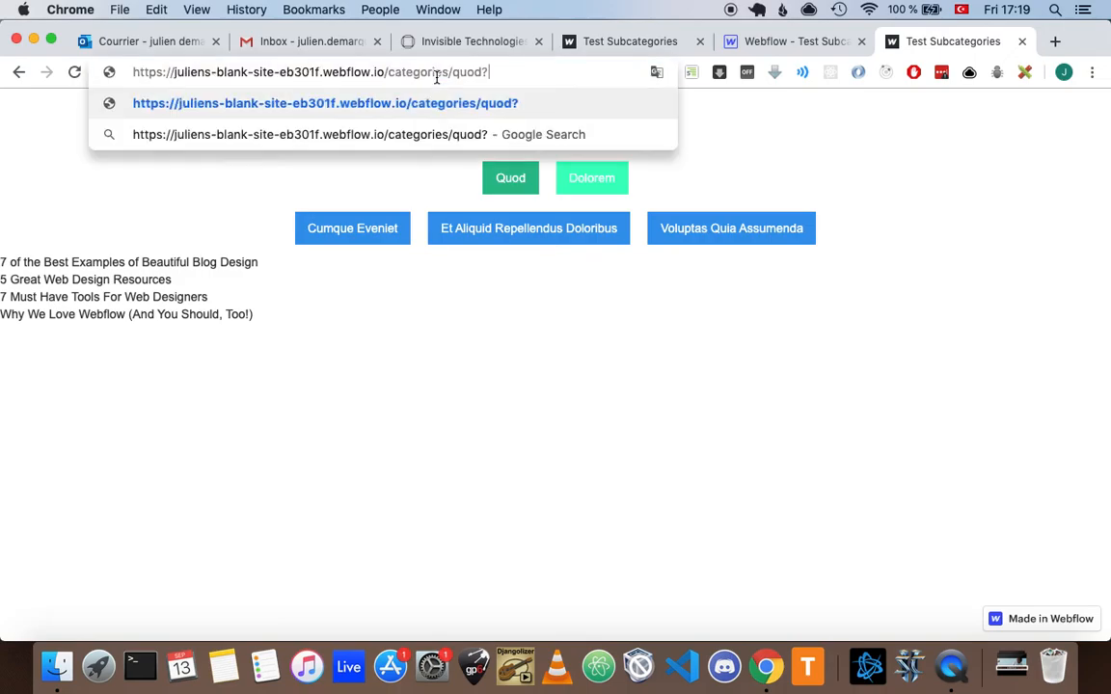
type("sub=")
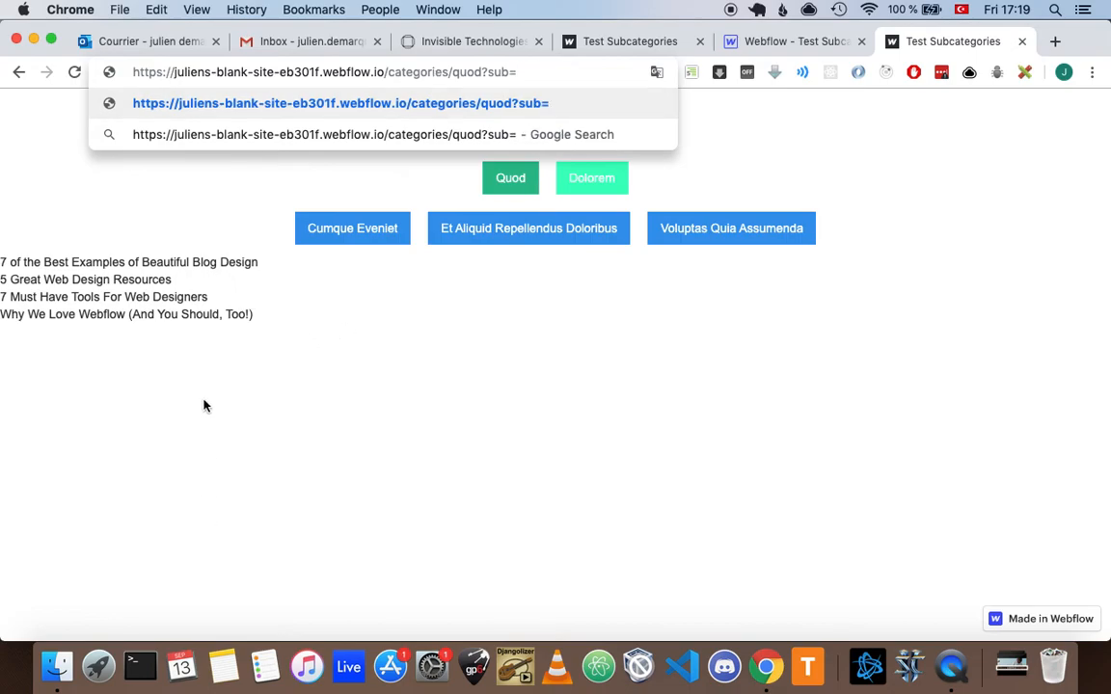
key("Return")
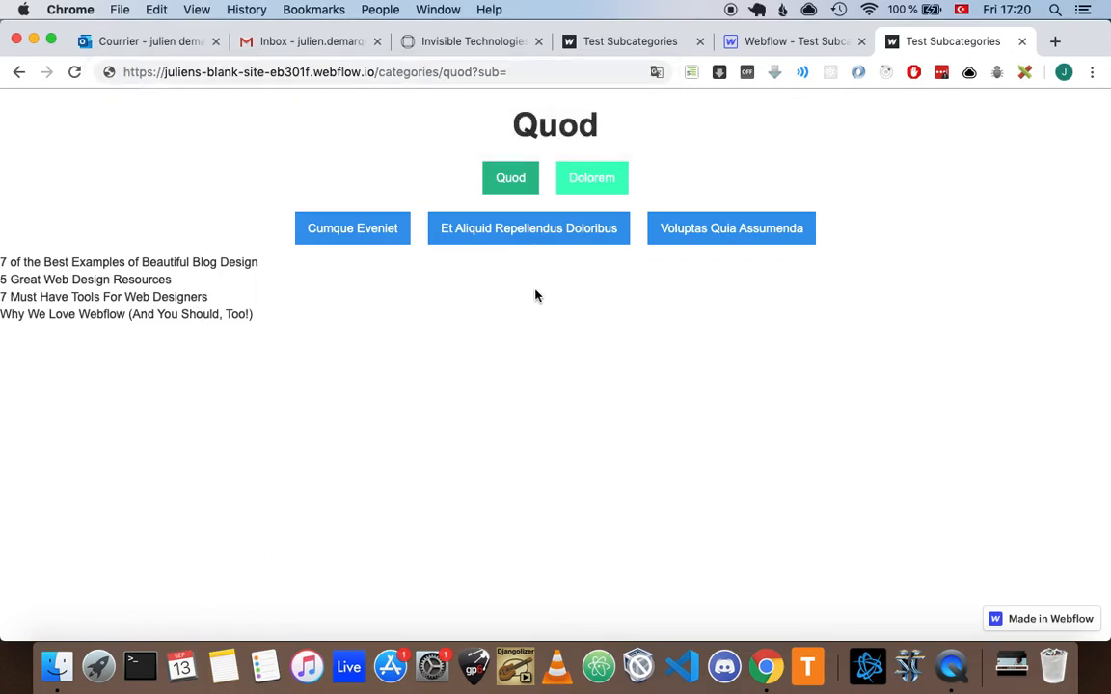